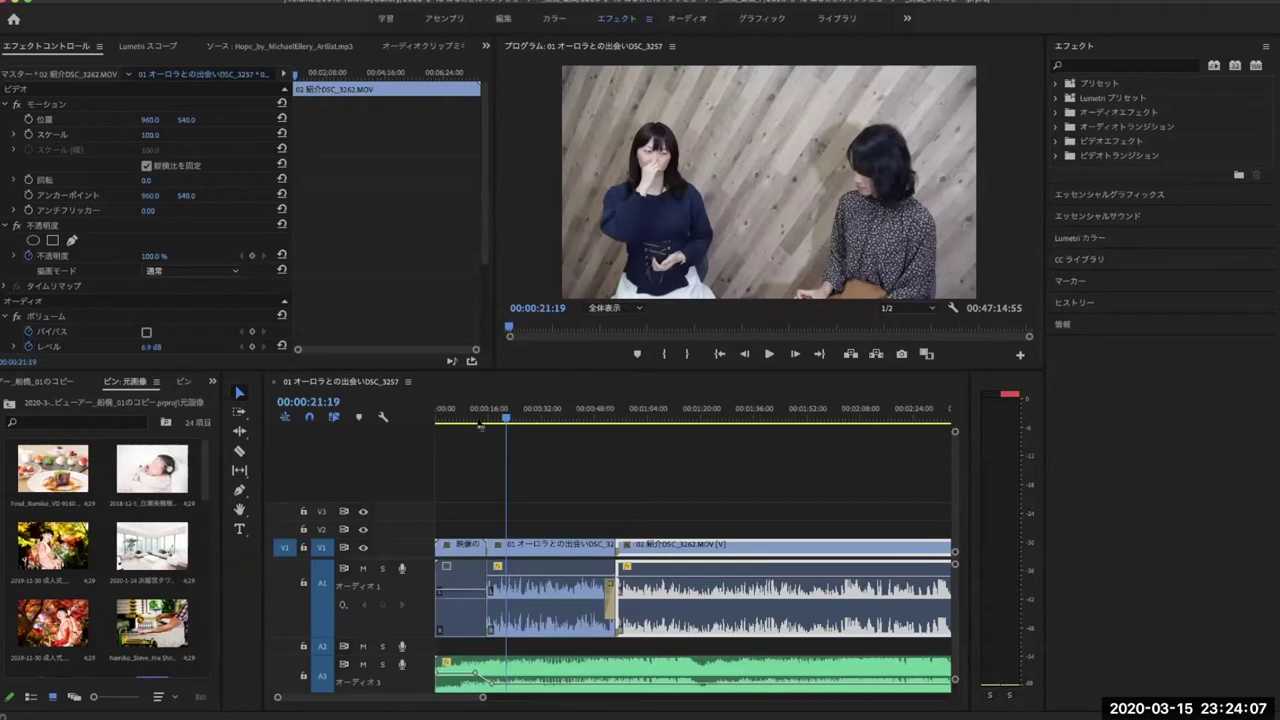
# Play the sequence from the start and stop at about 21 seconds.
pyautogui.moveTo(505, 416); pyautogui.dragTo(422, 413)
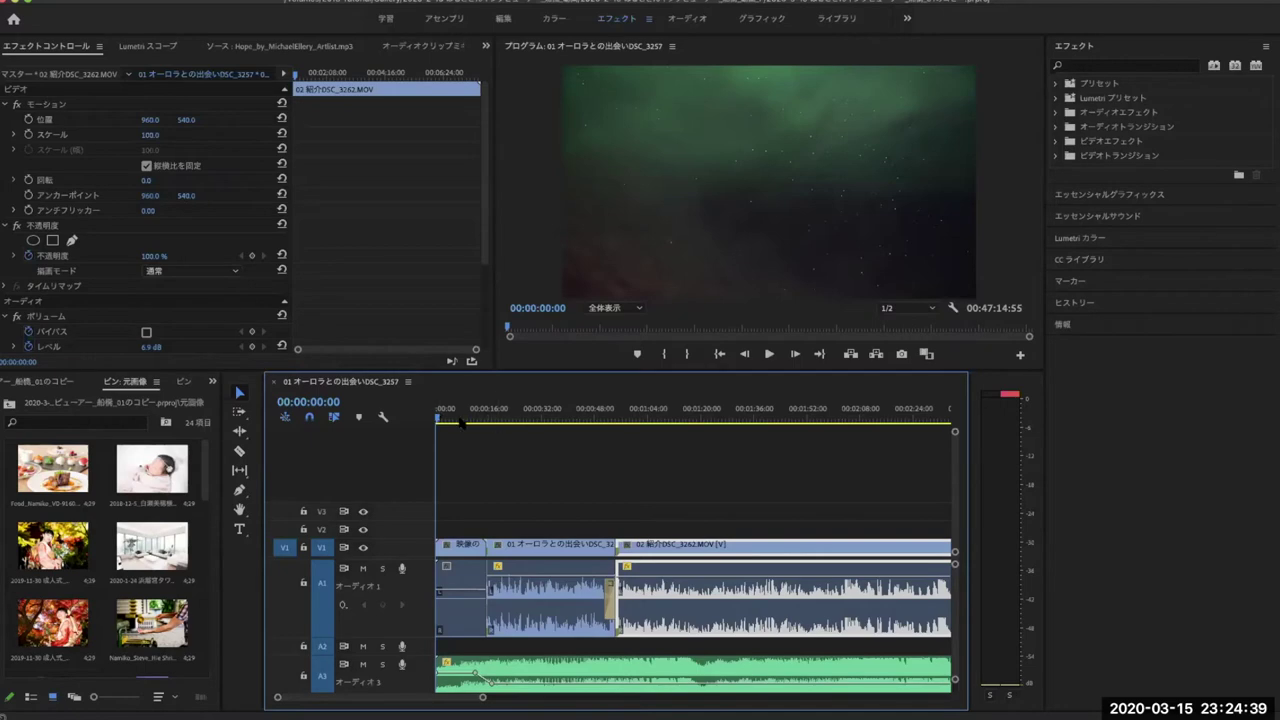
pyautogui.moveTo(438, 418); pyautogui.dragTo(654, 418)
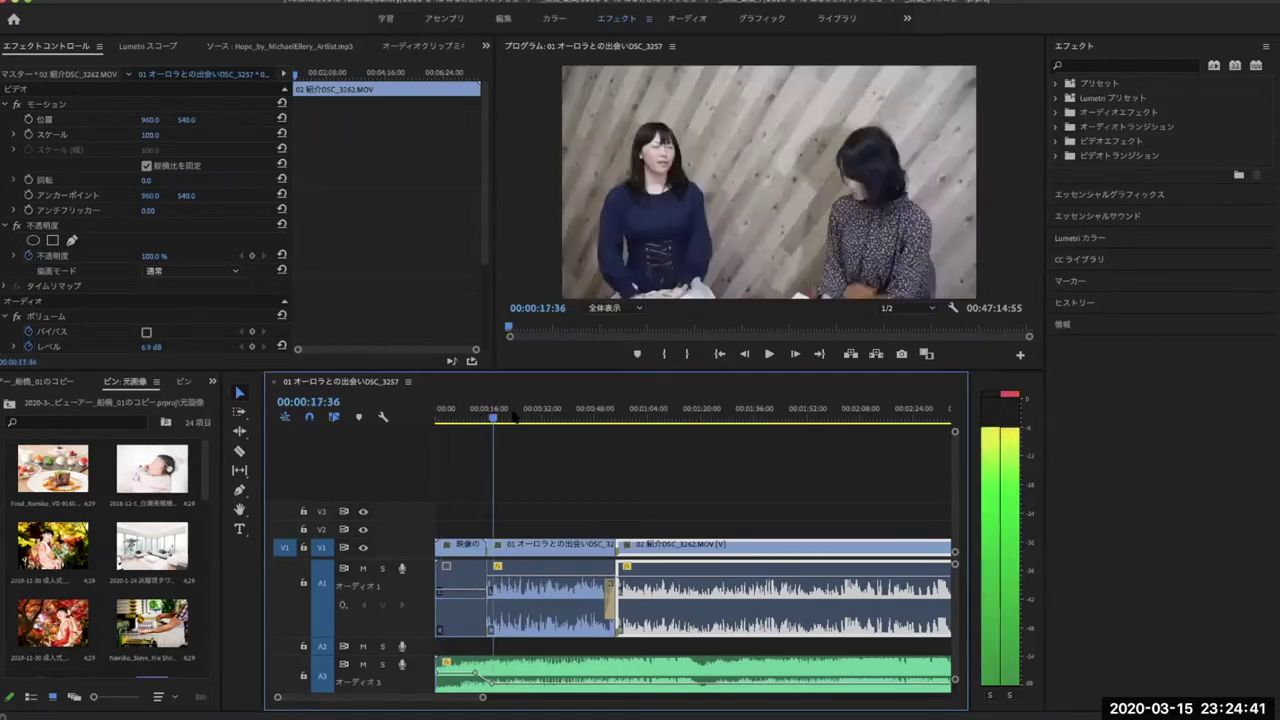
pyautogui.press('Home')
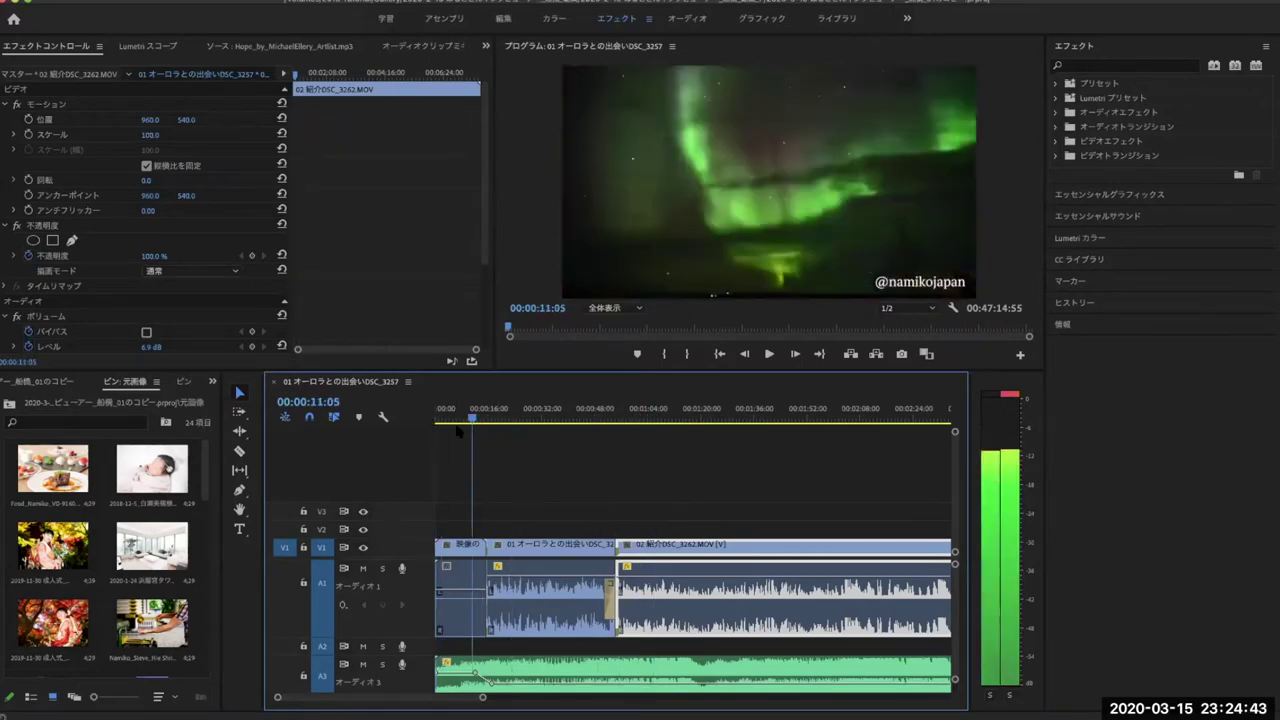
pyautogui.press('space')
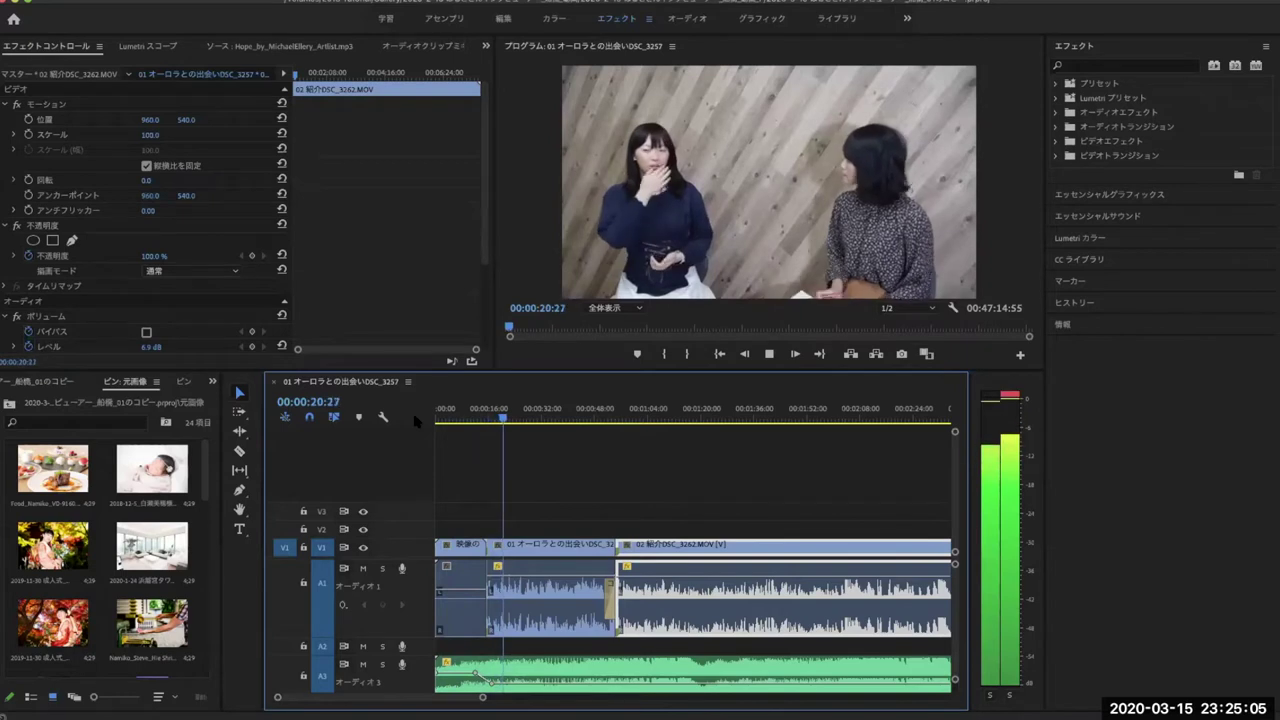
pyautogui.press('space')
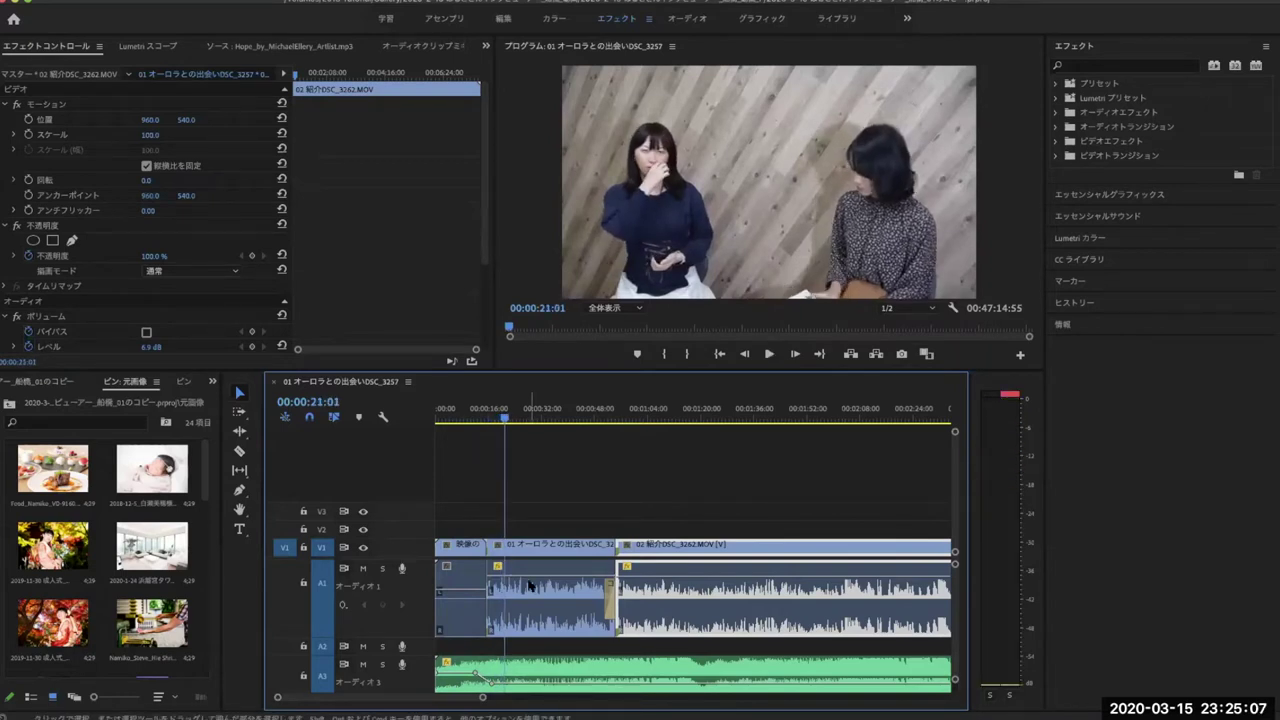
# Zoom the timeline in and load Namiko料理中.JPG into the Source Monitor.
pyautogui.press('=')
pyautogui.press('=')
pyautogui.press('=')
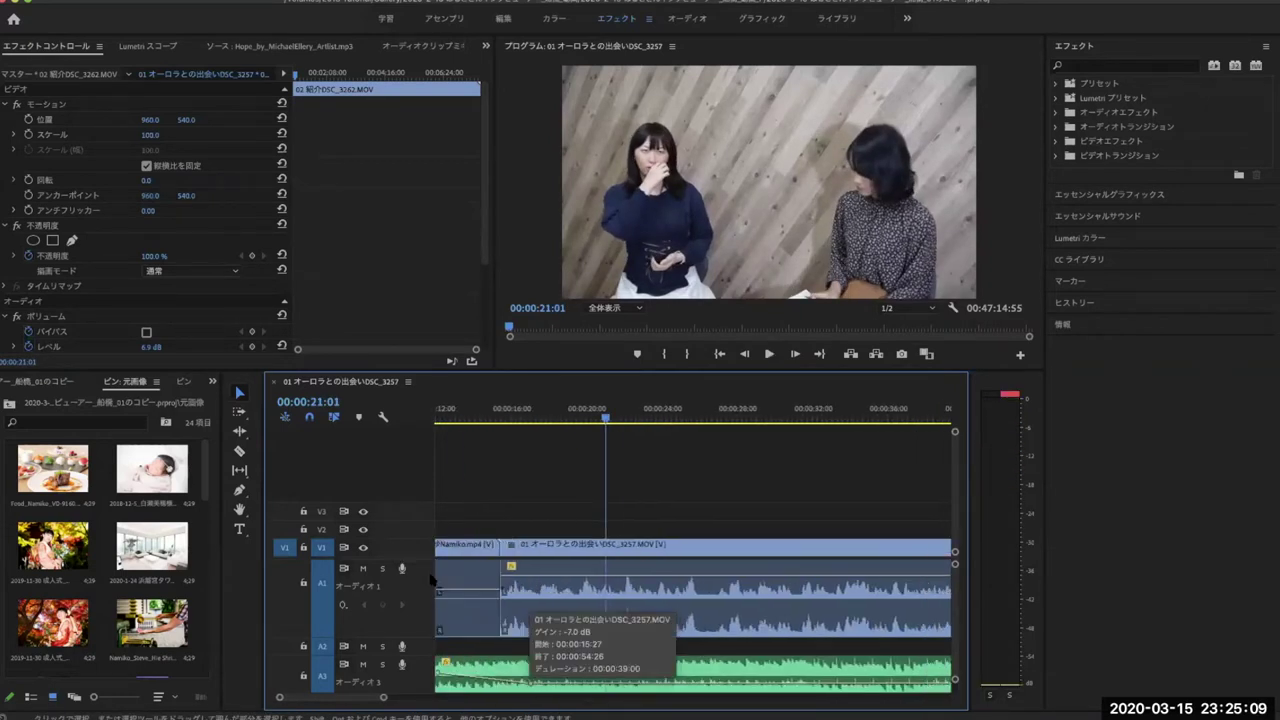
pyautogui.scroll(-5, 146, 567)
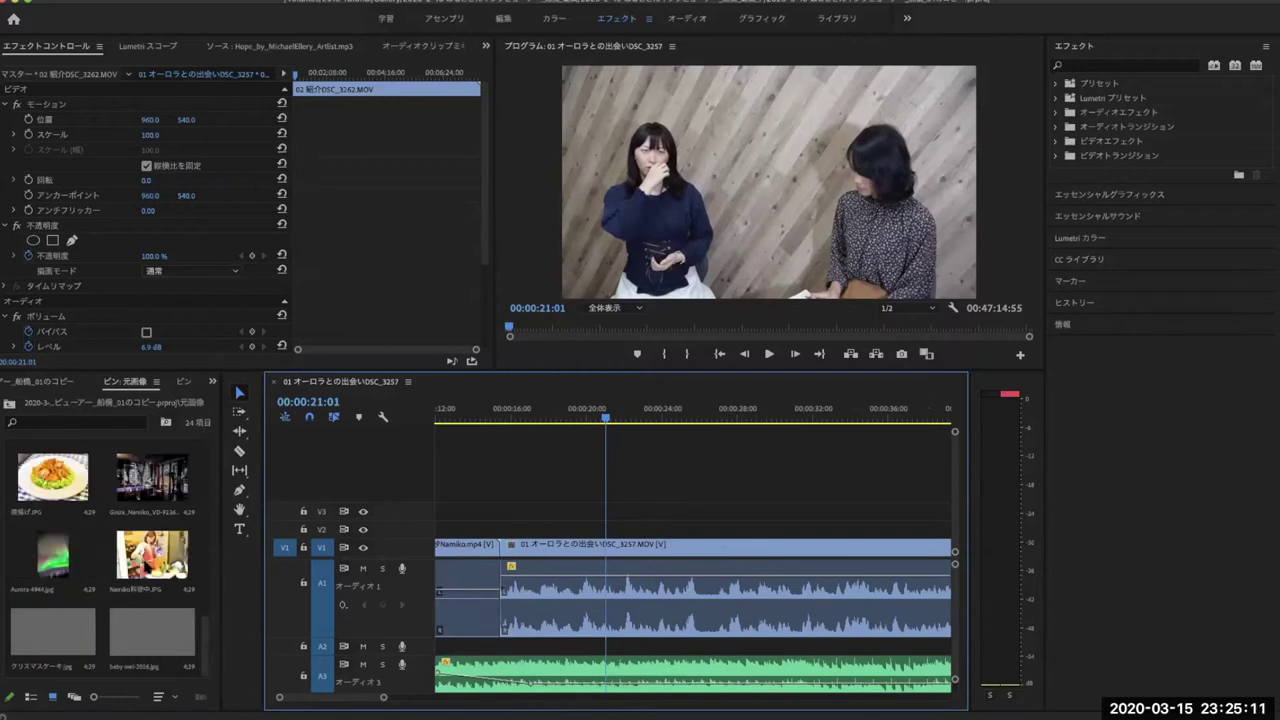
pyautogui.click(160, 558)
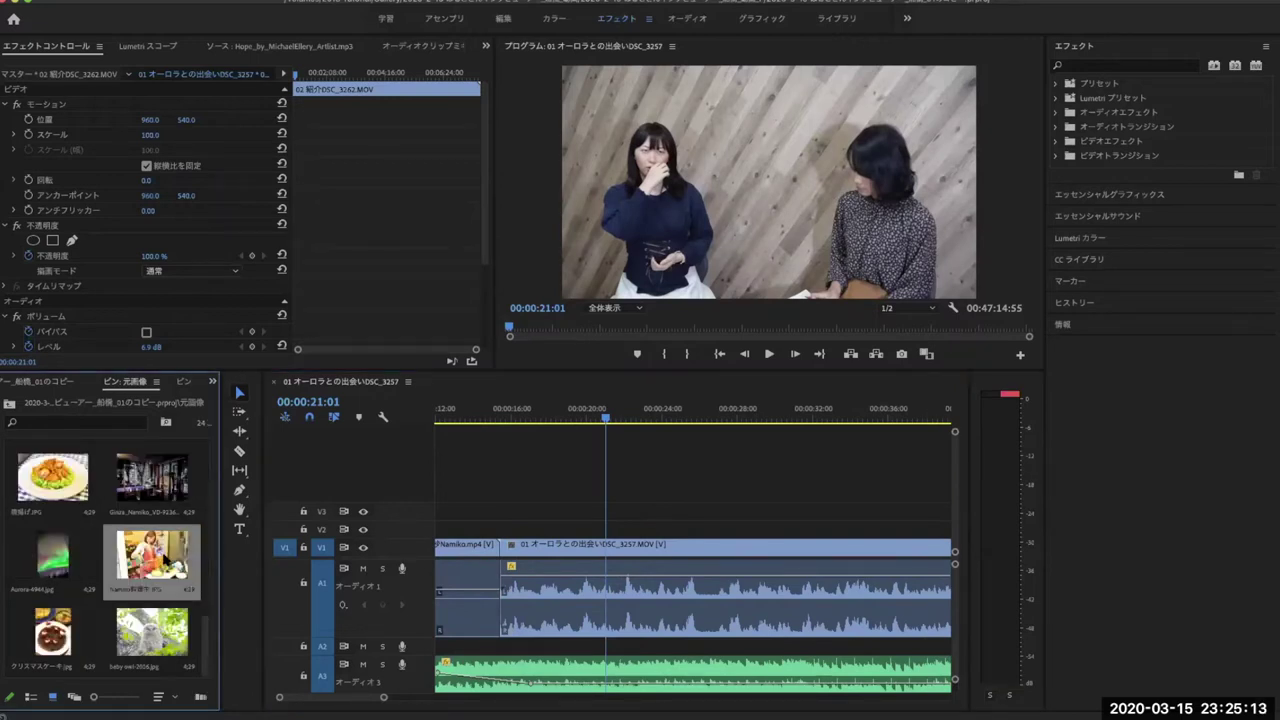
pyautogui.doubleClick(174, 531)
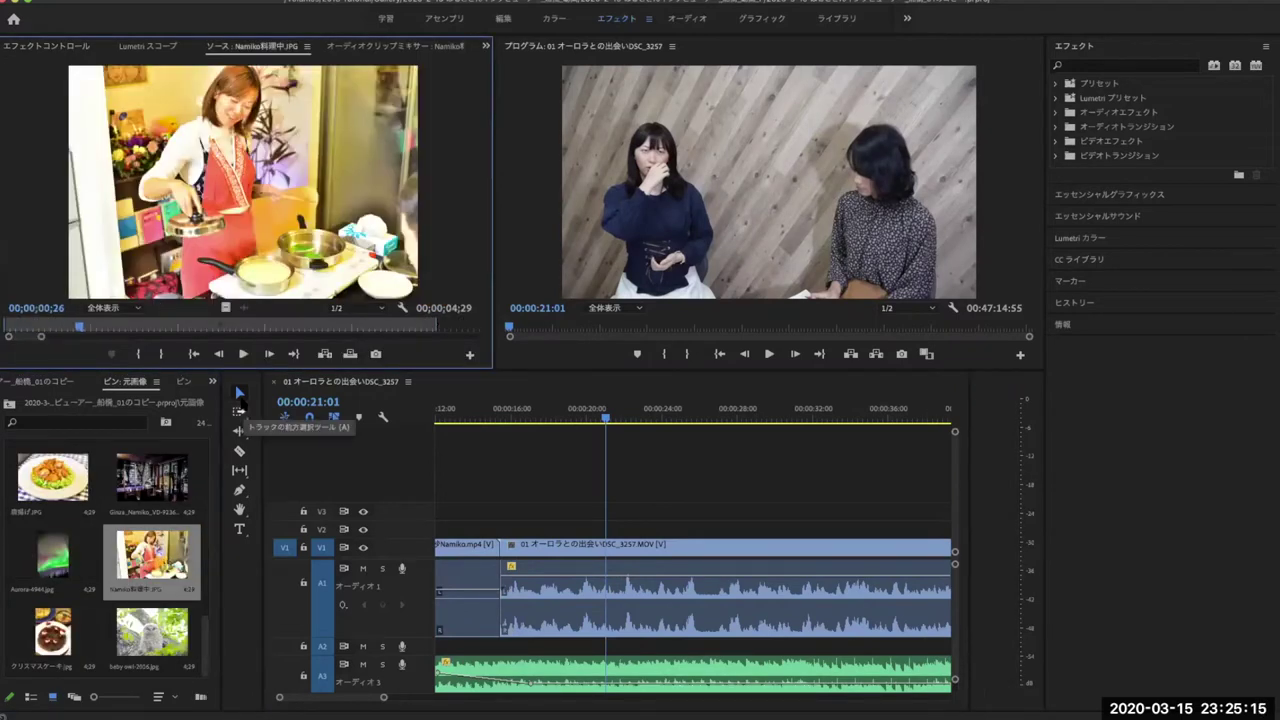
# Mark a roughly one-second In/Out range on the photo and drag it toward the sequence.
pyautogui.press('i')
pyautogui.press('space')
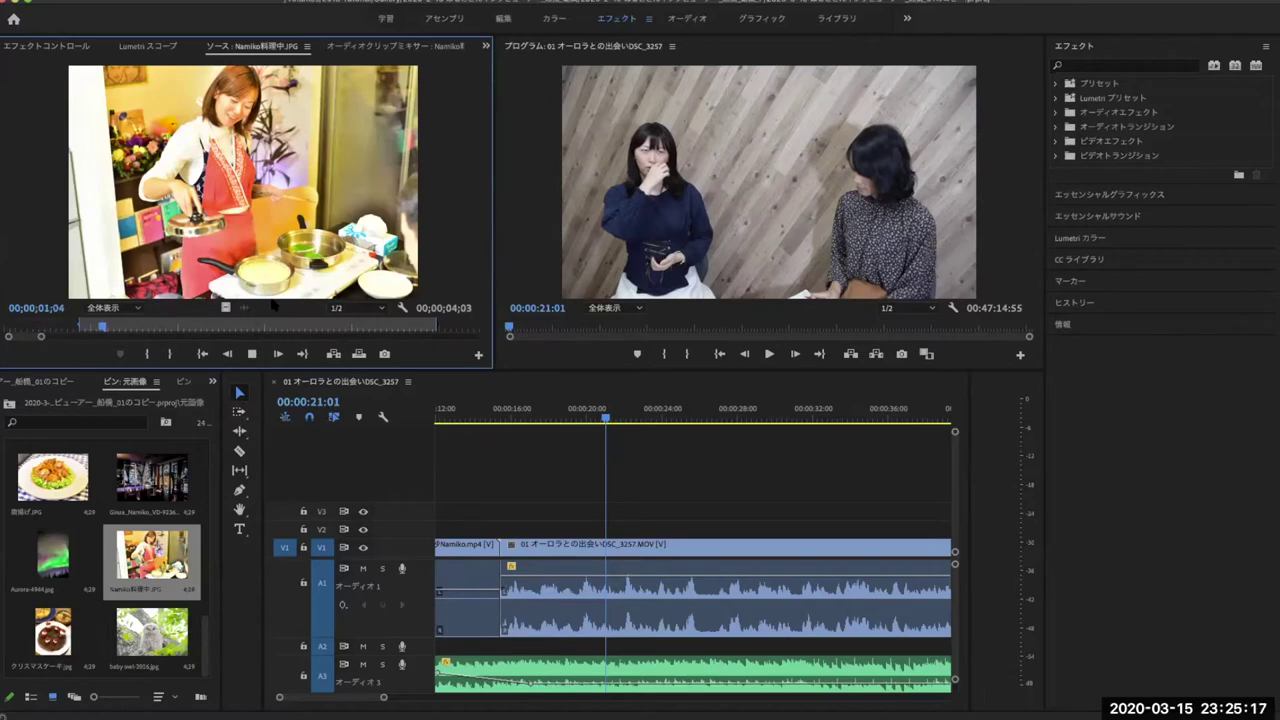
pyautogui.press('space')
pyautogui.press('o')
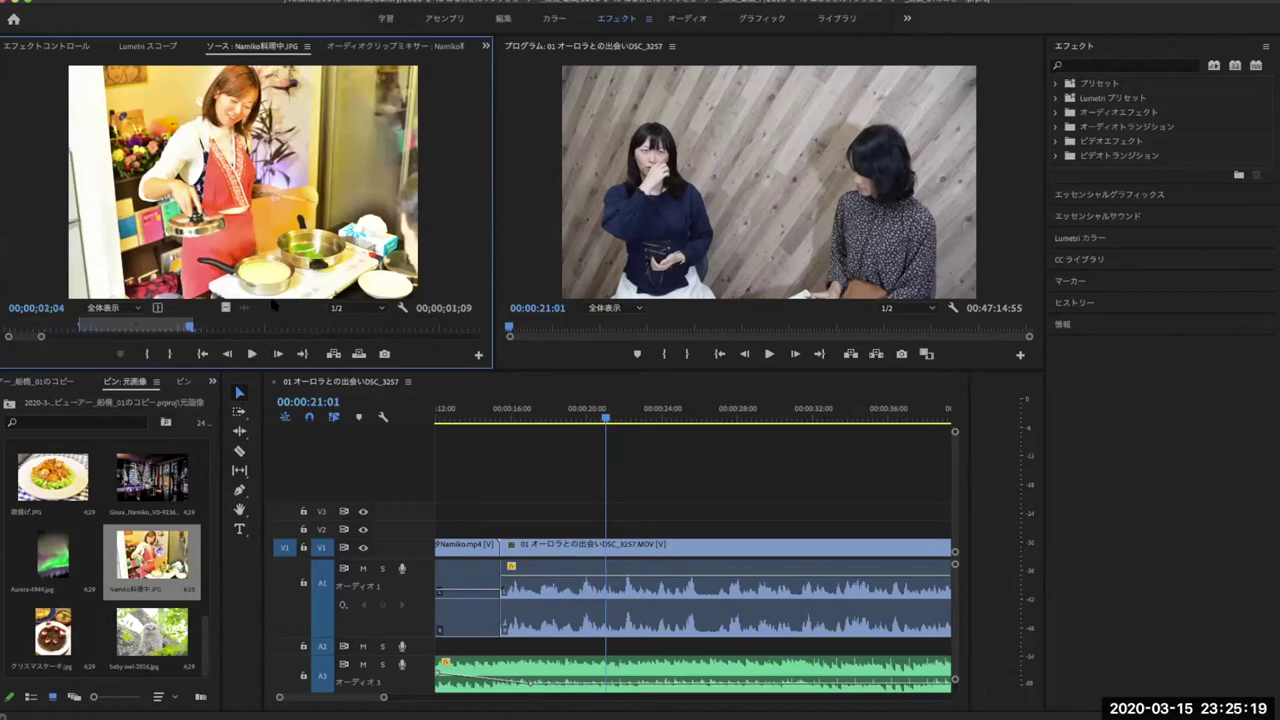
pyautogui.moveTo(538, 327); pyautogui.dragTo(615, 512)
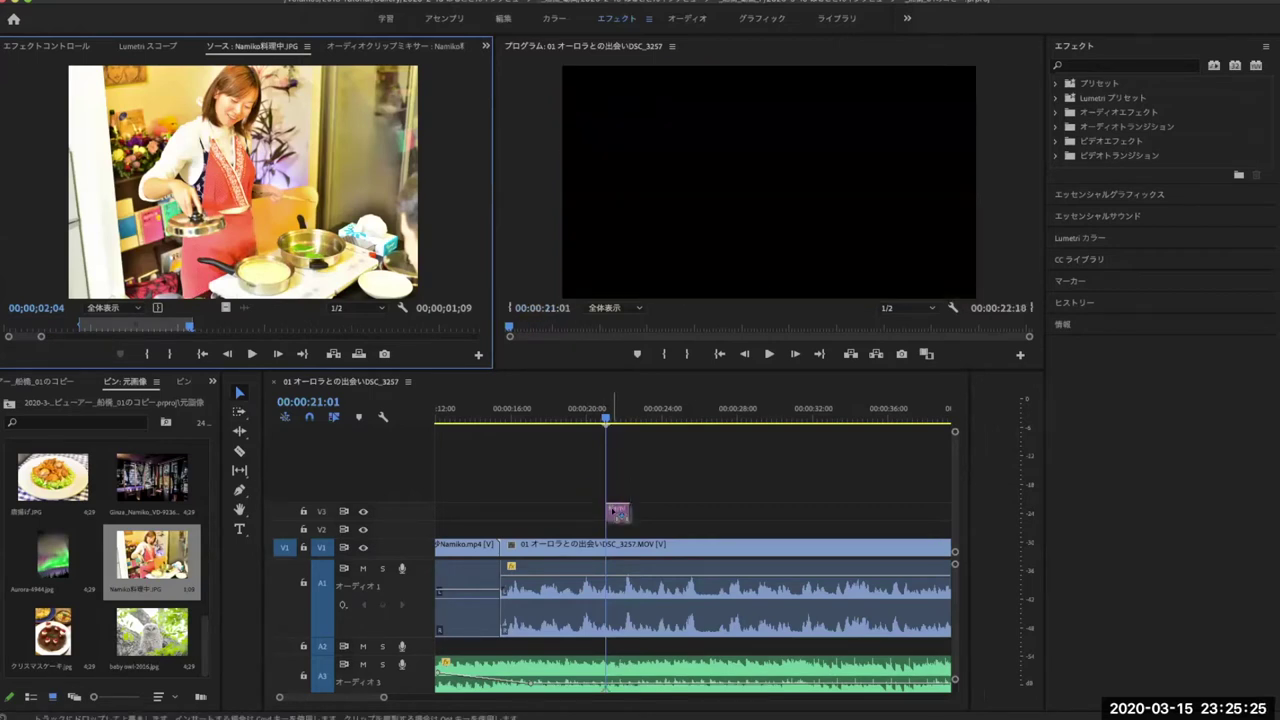
# Drop the cooking photo on V2 at the playhead and park at 00:00:21:25.
pyautogui.moveTo(615, 512); pyautogui.dragTo(617, 527)
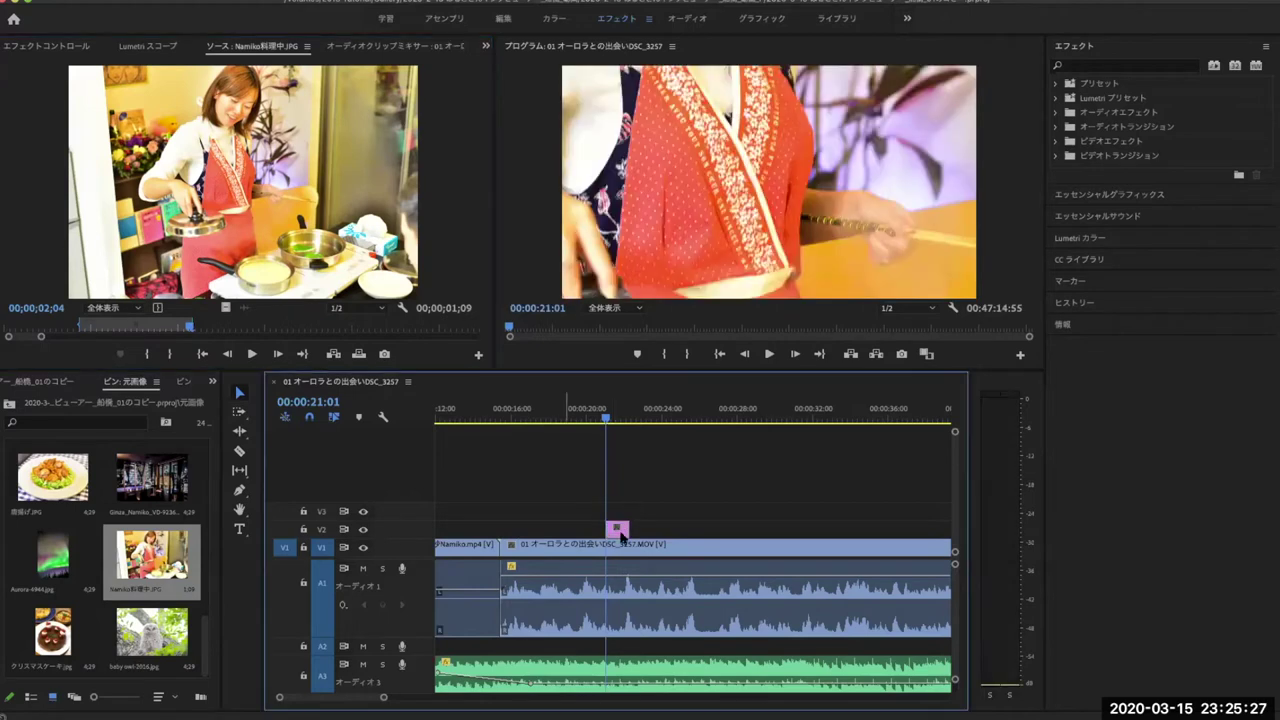
pyautogui.keyDown('alt'); pyautogui.scroll(2, 636, 555); pyautogui.keyUp('alt')
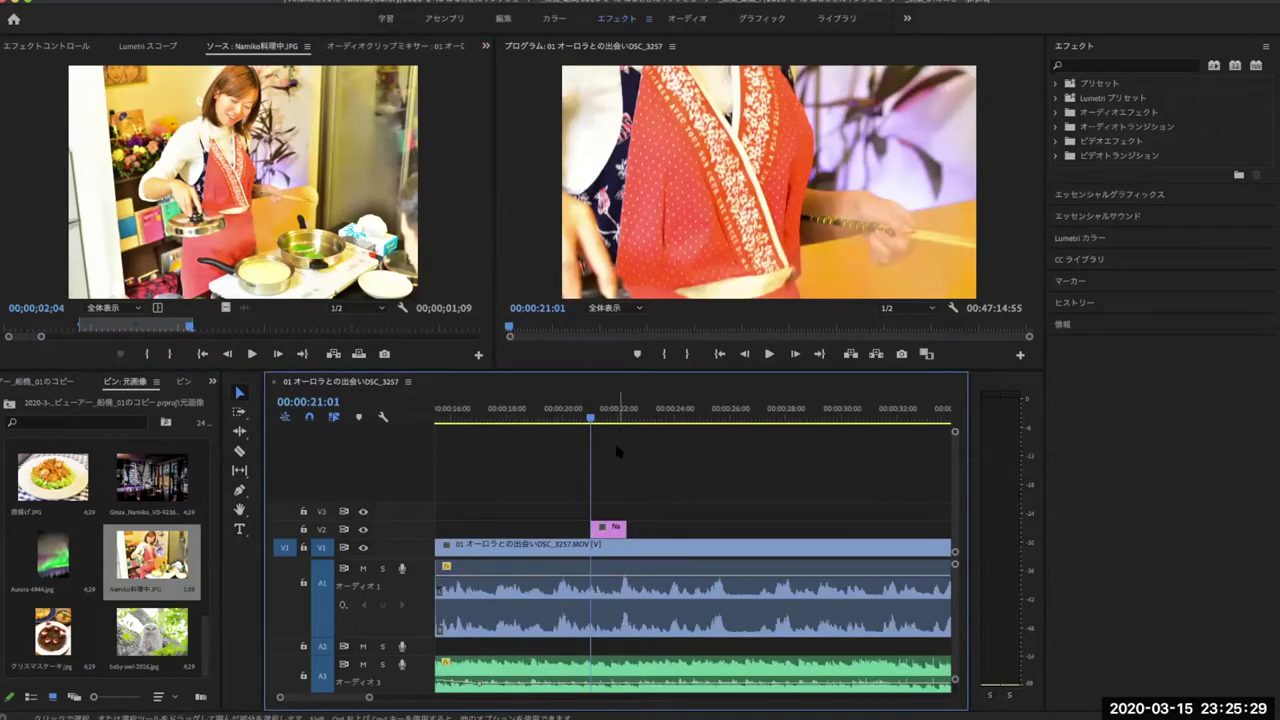
pyautogui.click(602, 412)
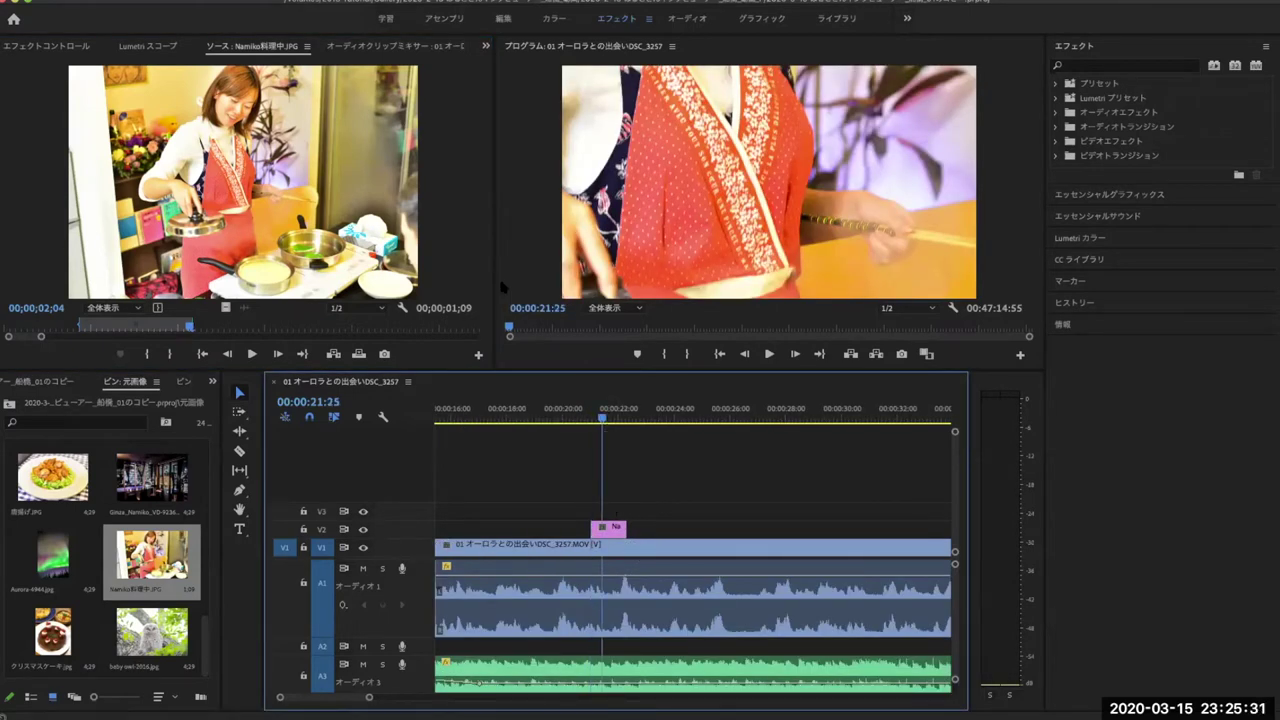
# Show Effect Controls for the selected cooking photo clip on V2.
pyautogui.click(486, 45)
pyautogui.click(510, 68)
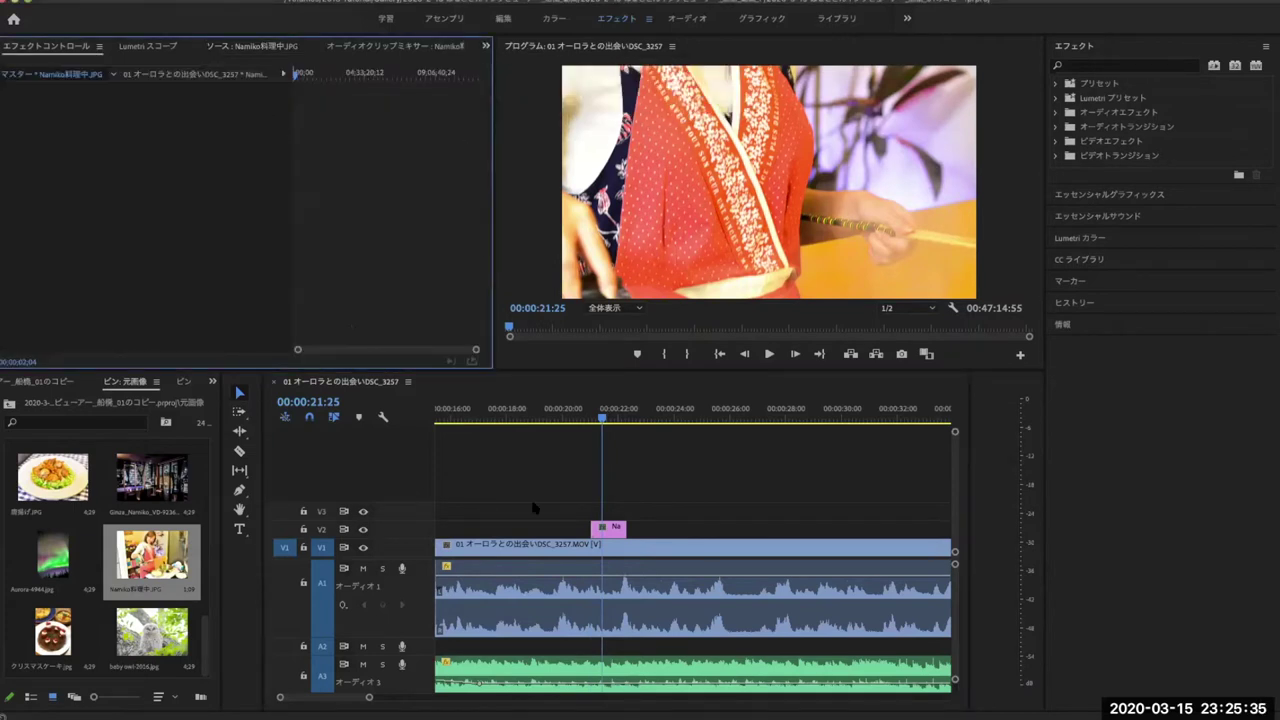
pyautogui.click(605, 532)
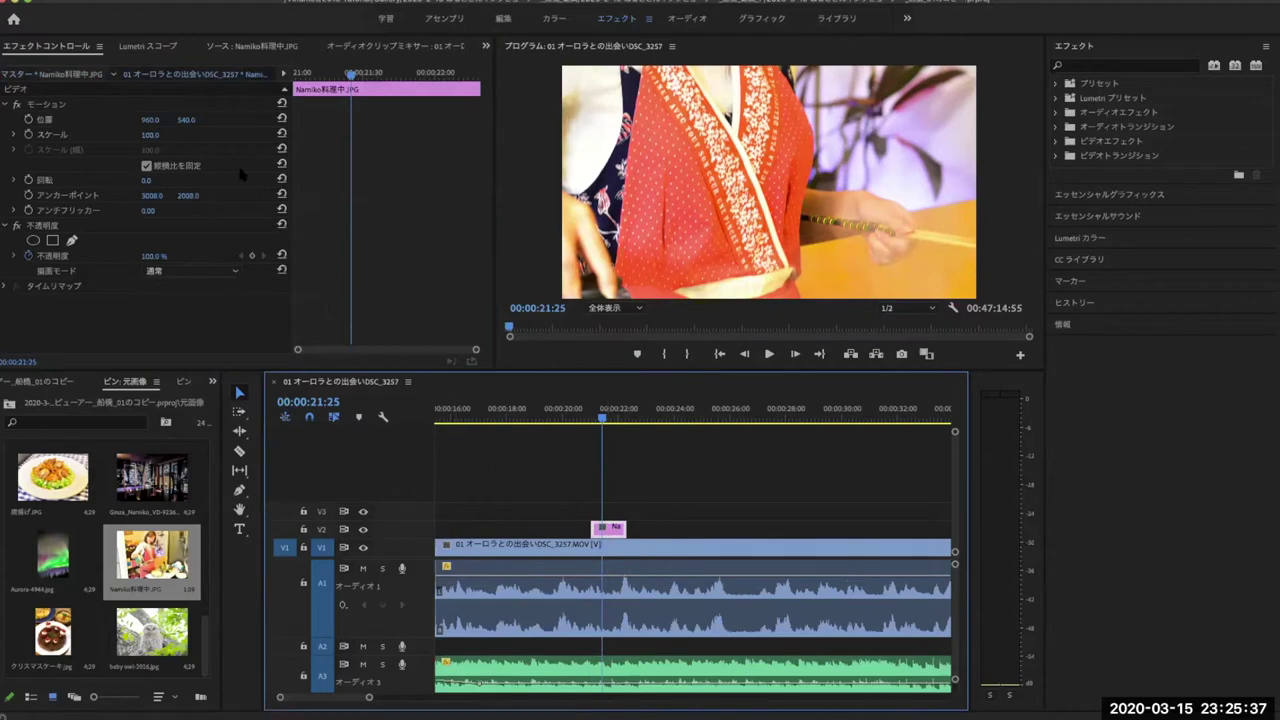
# Set the cooking photo's Scale to 45.0 and Position to 974.0, 788.0.
pyautogui.moveTo(150, 120); pyautogui.dragTo(290, 120)
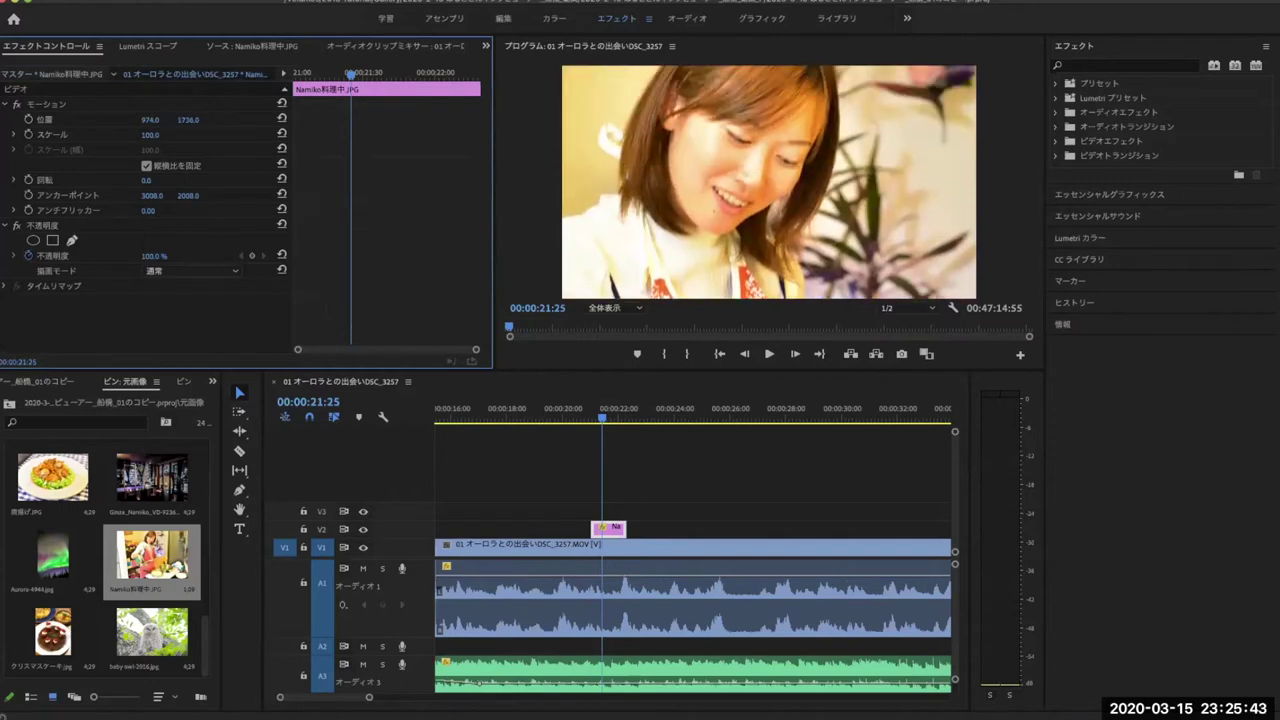
pyautogui.moveTo(187, 120); pyautogui.dragTo(183, 120)
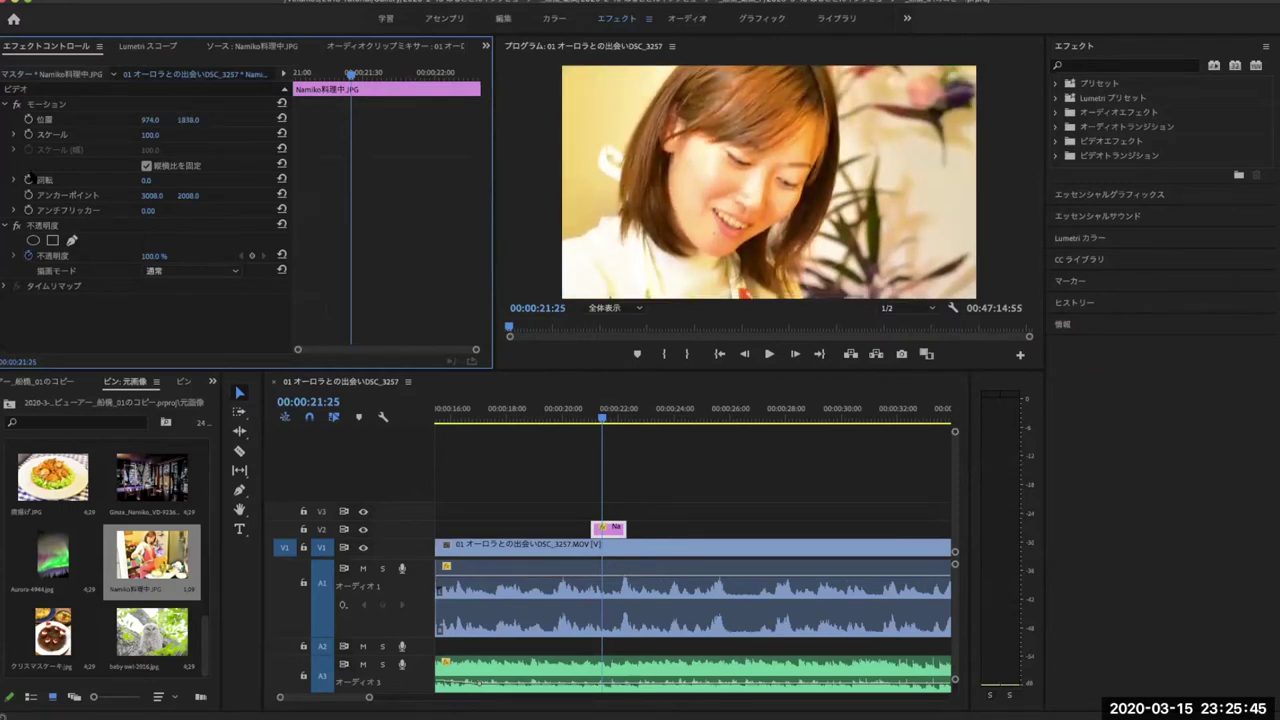
pyautogui.moveTo(146, 135); pyautogui.dragTo(120, 135)
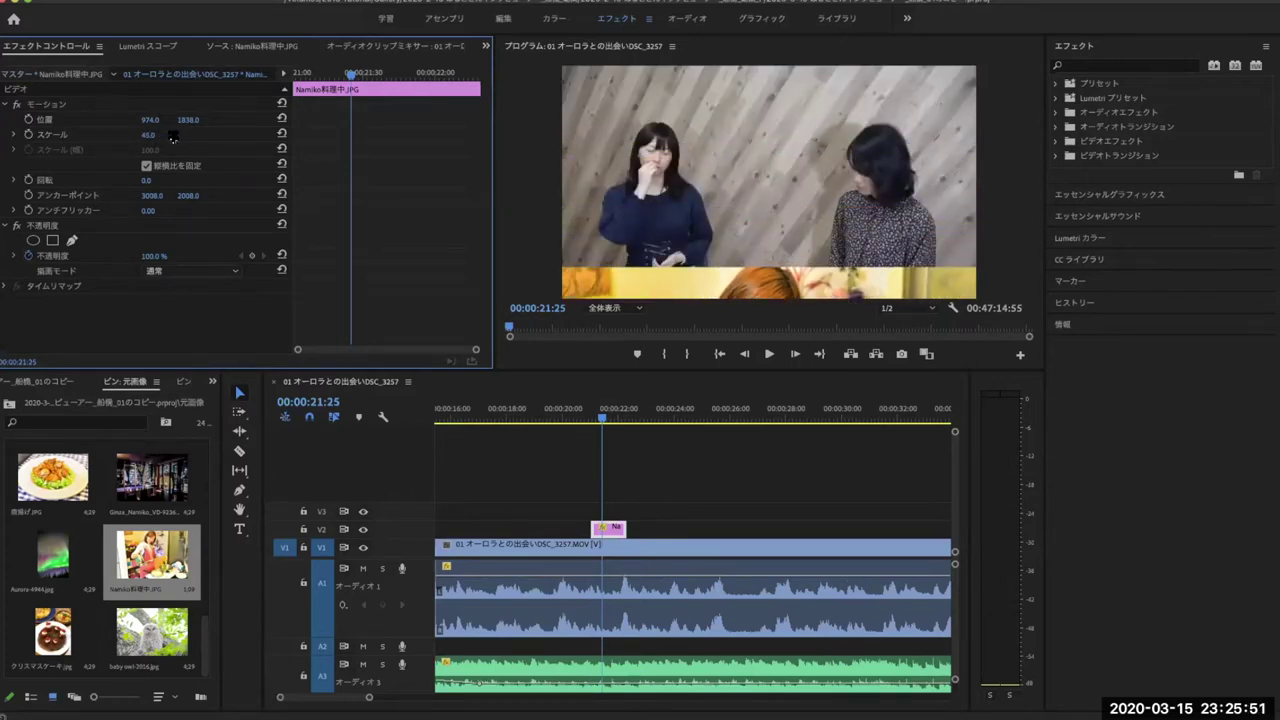
pyautogui.moveTo(186, 121)
pyautogui.mouseDown()
pyautogui.moveTo(250, 121)
pyautogui.moveTo(130, 119)
pyautogui.mouseUp()
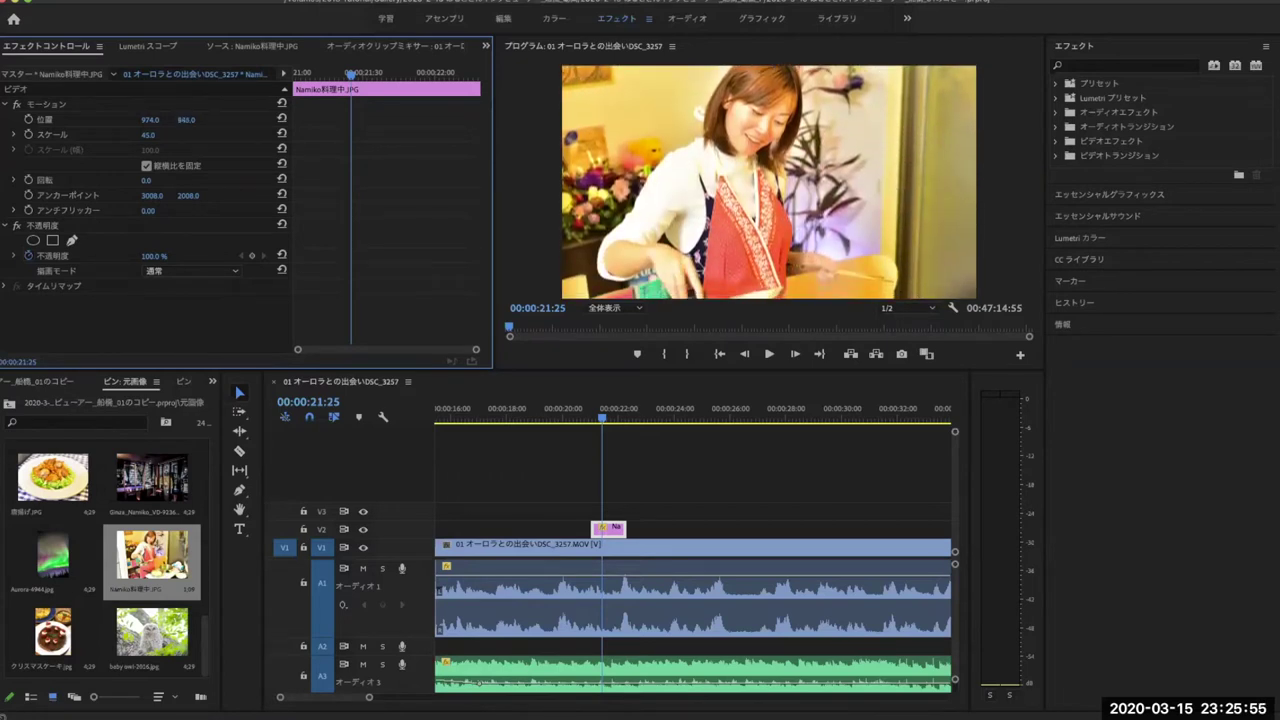
pyautogui.moveTo(186, 119); pyautogui.dragTo(146, 119)
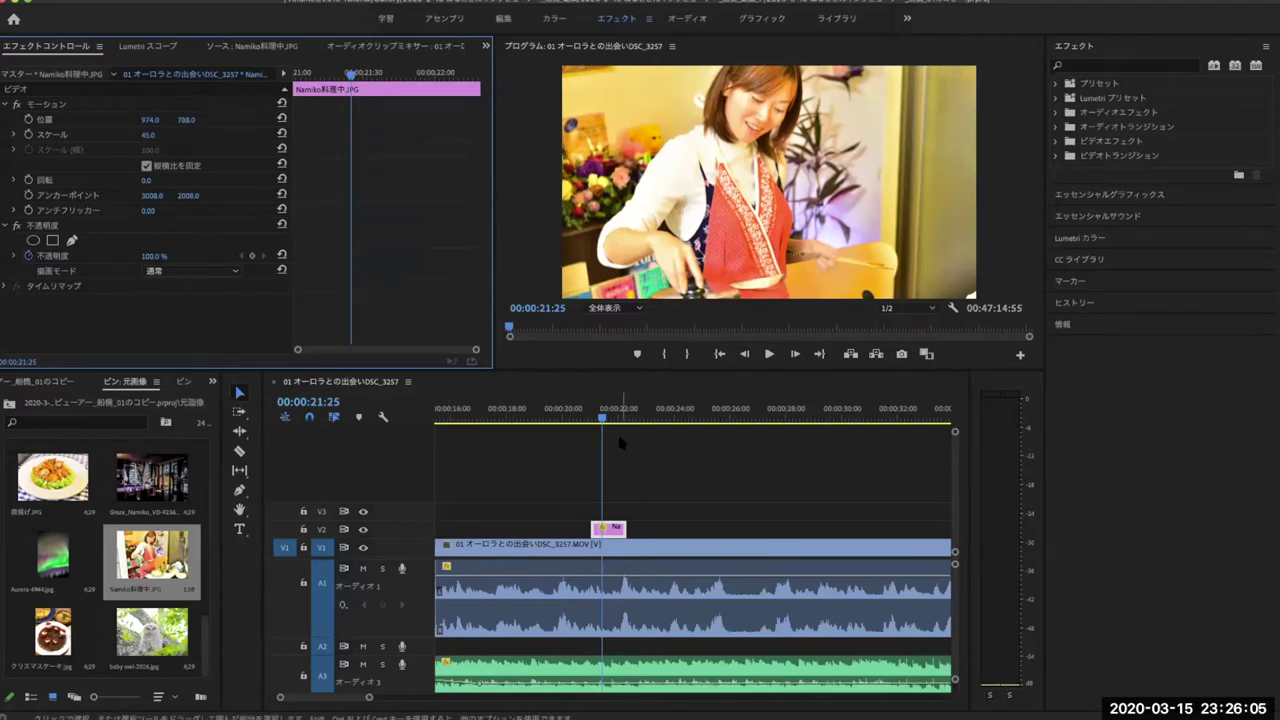
pyautogui.click(580, 412)
# Slide the cooking photo slightly earlier on V2 and play back to check its timing.
pyautogui.press('space')
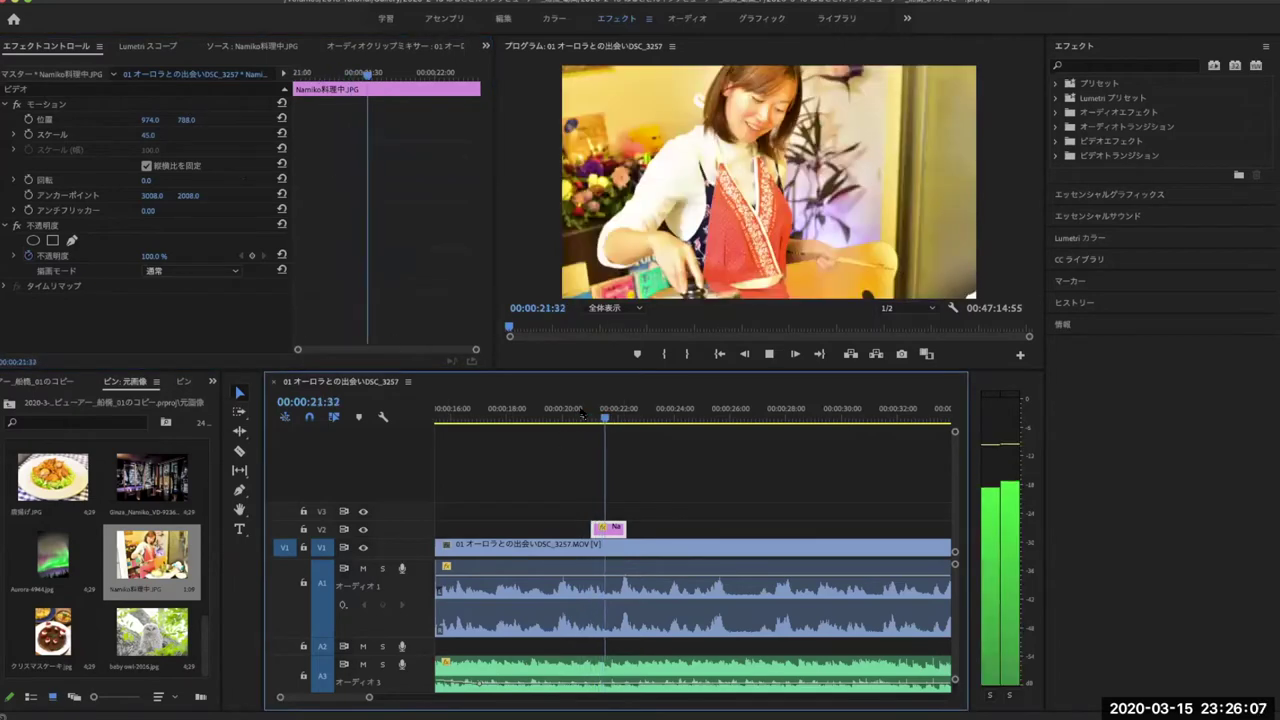
pyautogui.press('space')
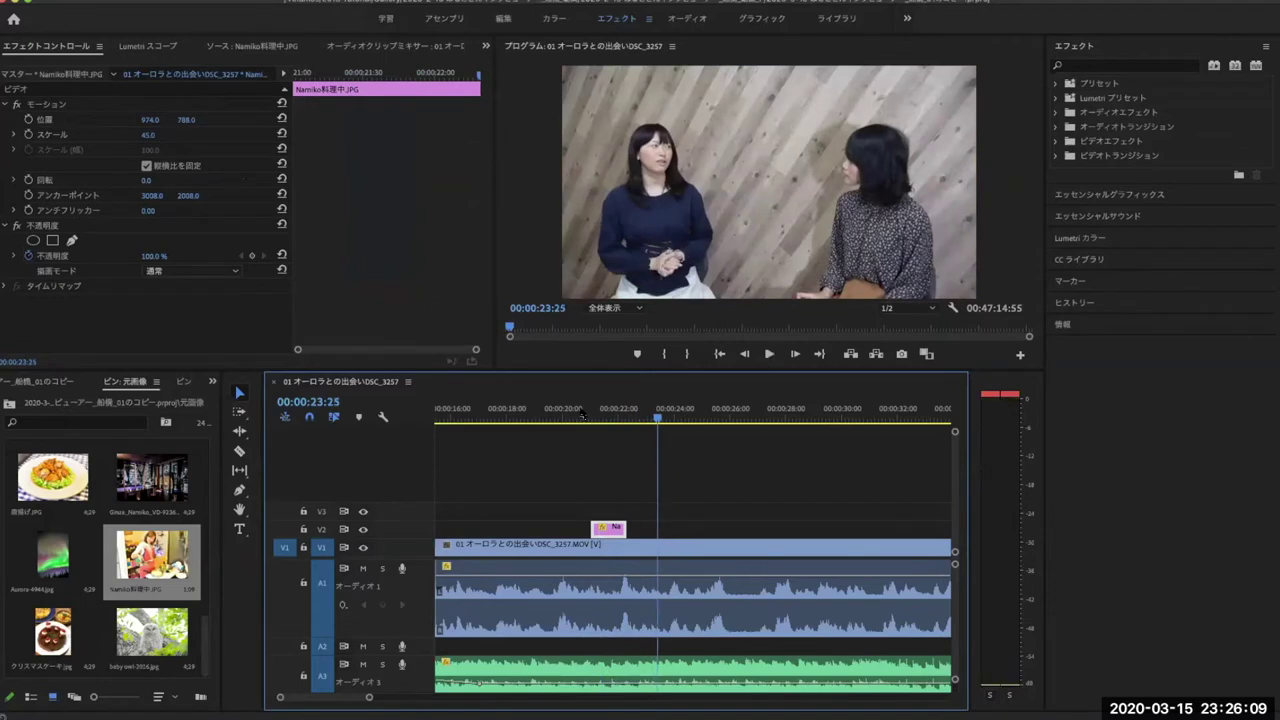
pyautogui.scroll(1, 585, 502)
pyautogui.scroll(1, 585, 502)
pyautogui.moveTo(620, 527); pyautogui.dragTo(587, 519)
pyautogui.click(551, 408)
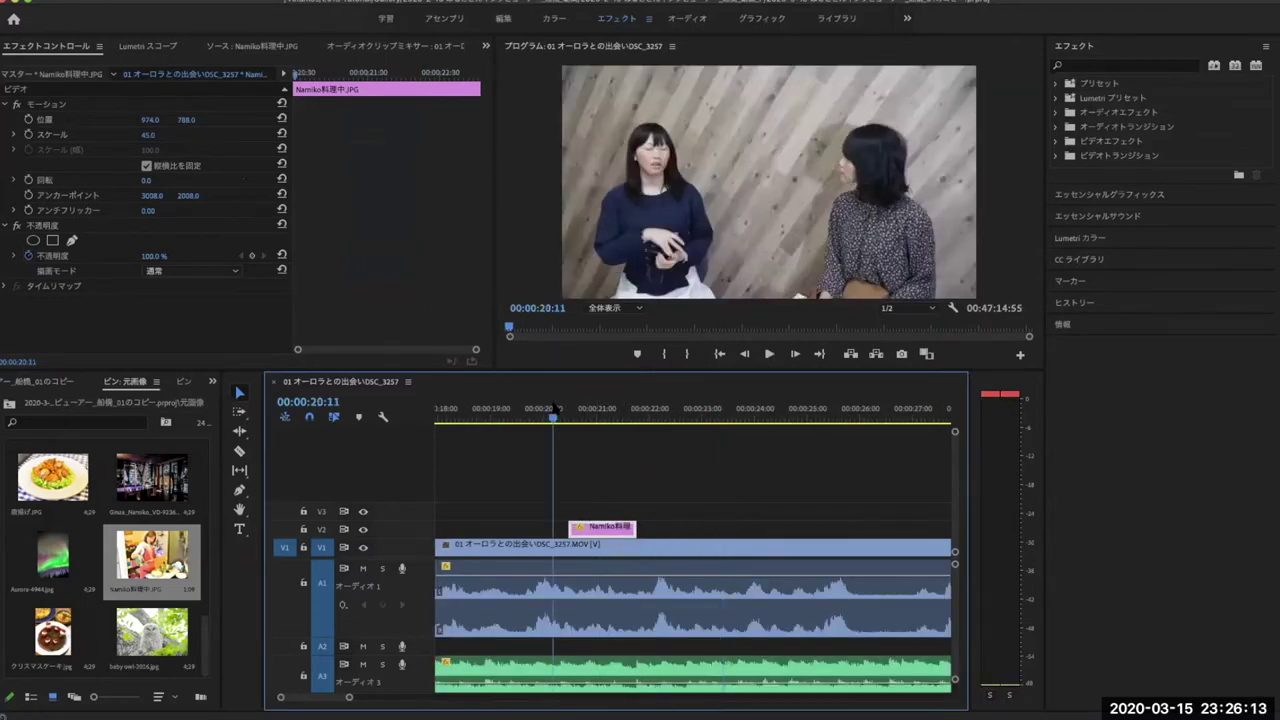
pyautogui.press('space')
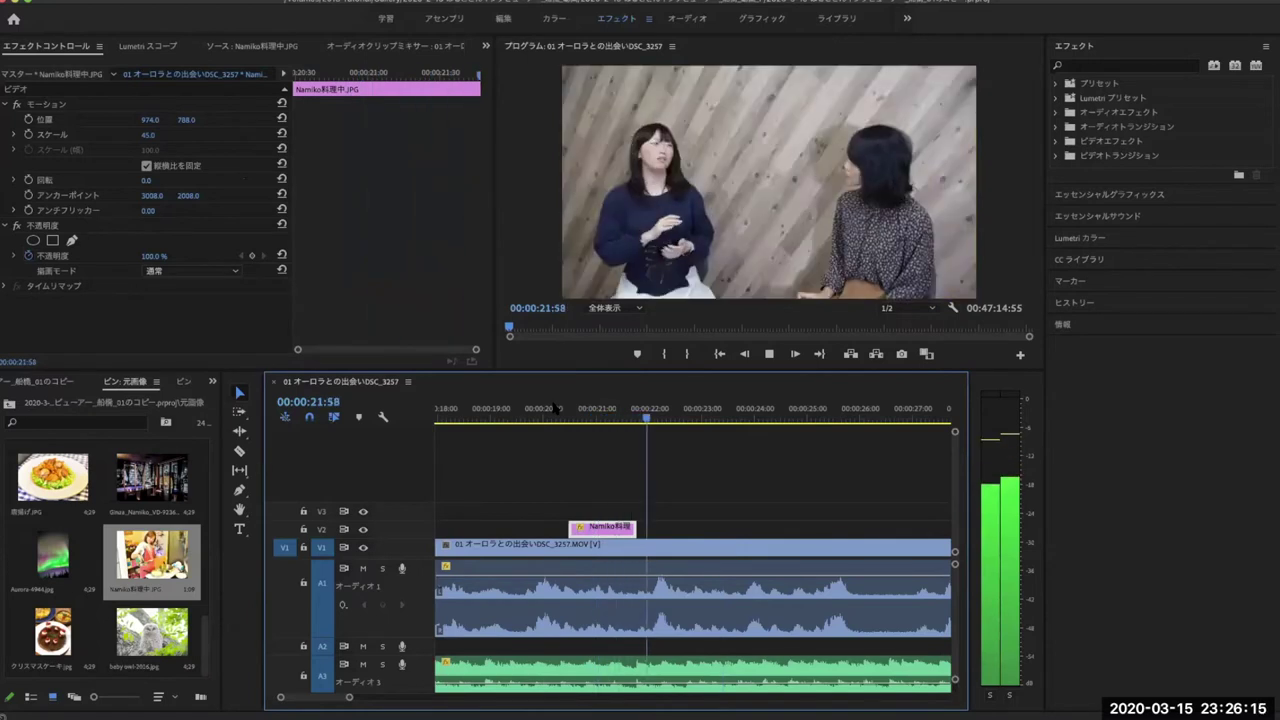
pyautogui.press('space')
# Align the cooking photo's start to 00:00:20:15, then load 唐揚げ.JPG for preview.
pyautogui.click(499, 412)
pyautogui.press('space')
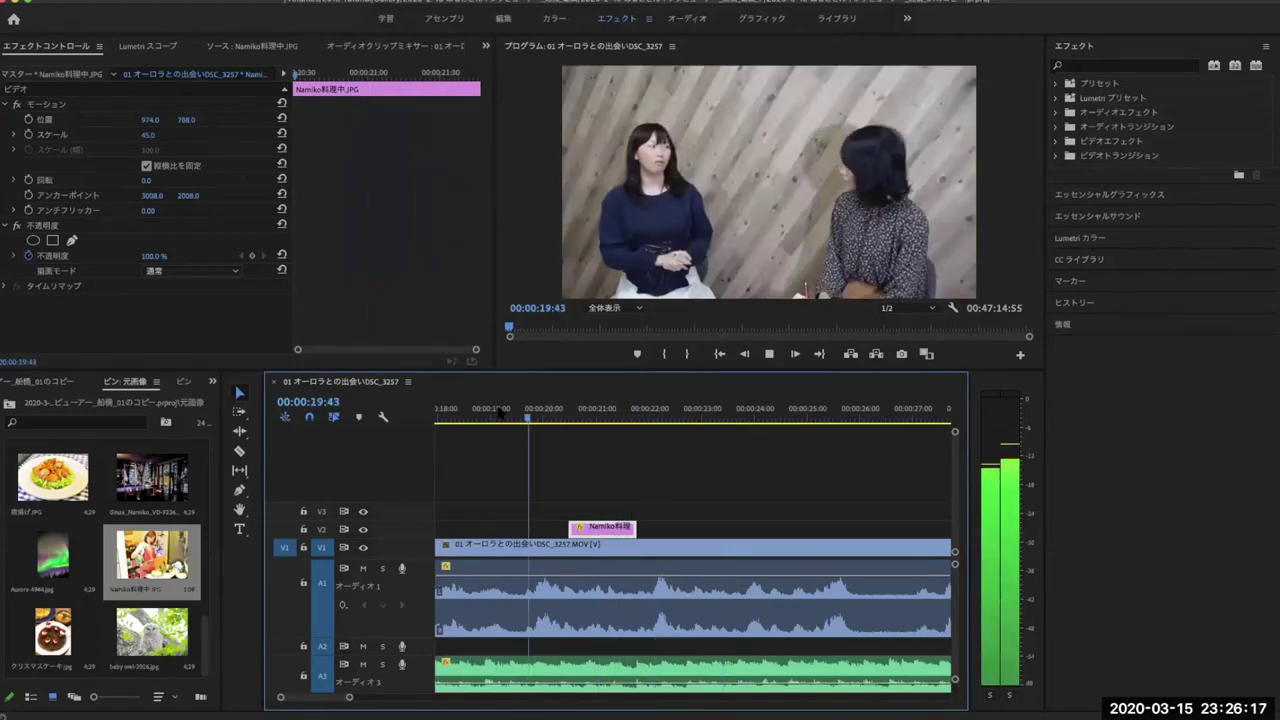
pyautogui.press('space')
pyautogui.click(481, 412)
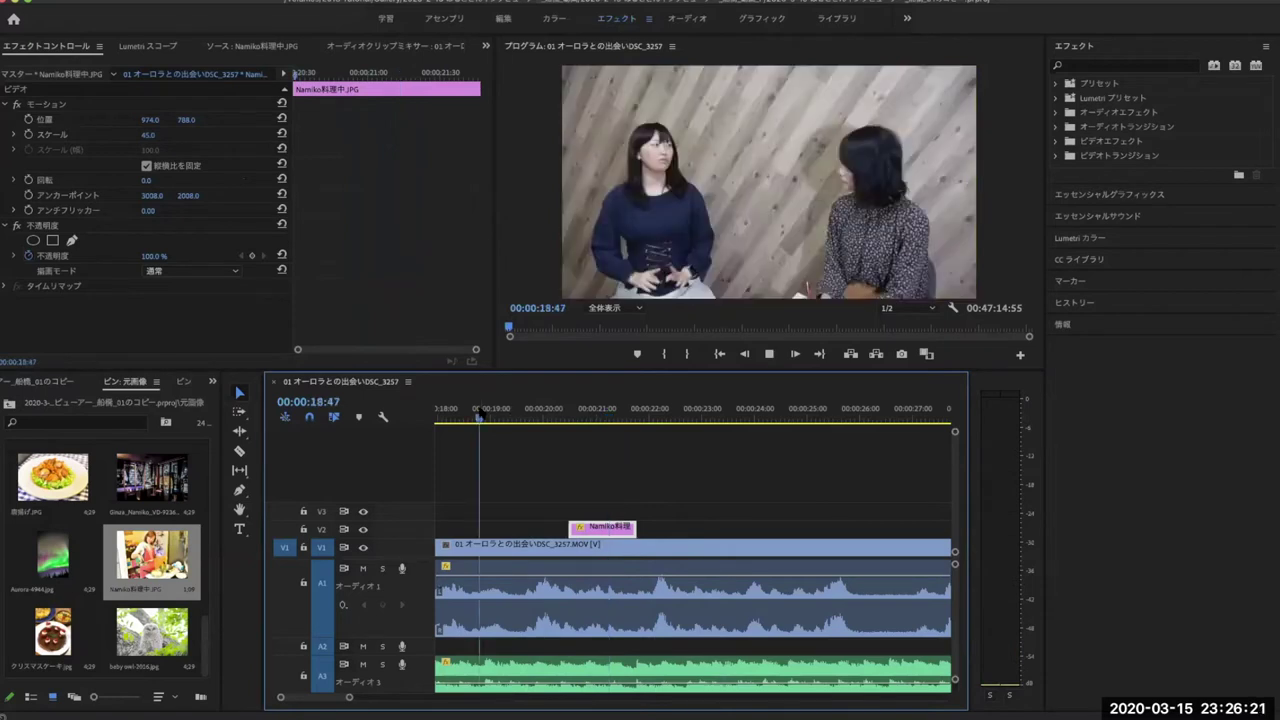
pyautogui.press('space')
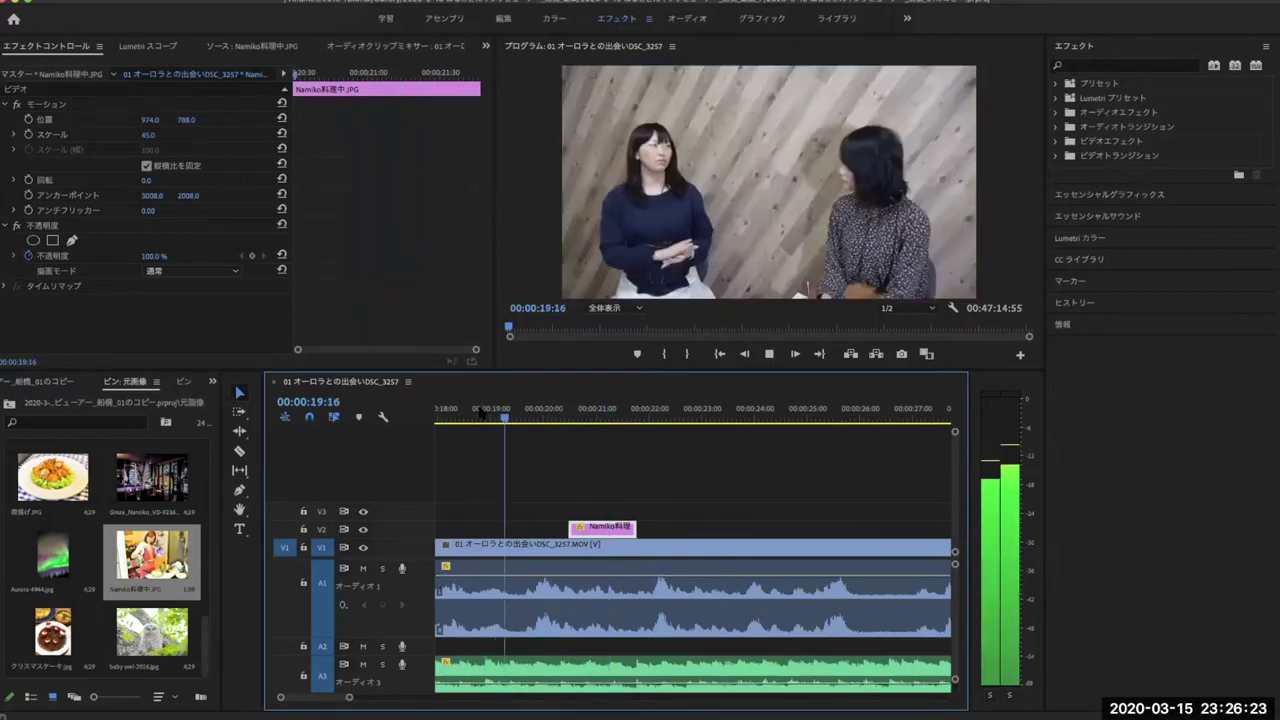
pyautogui.press('space')
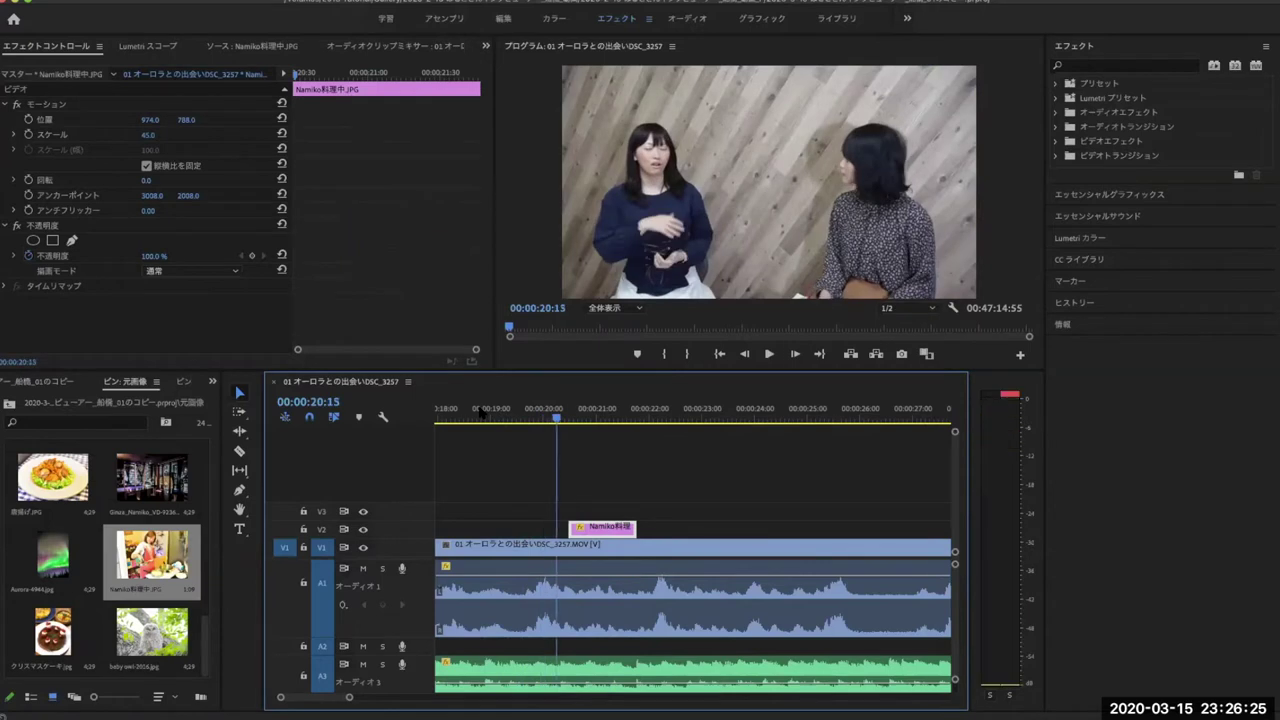
pyautogui.moveTo(593, 528); pyautogui.dragTo(581, 530)
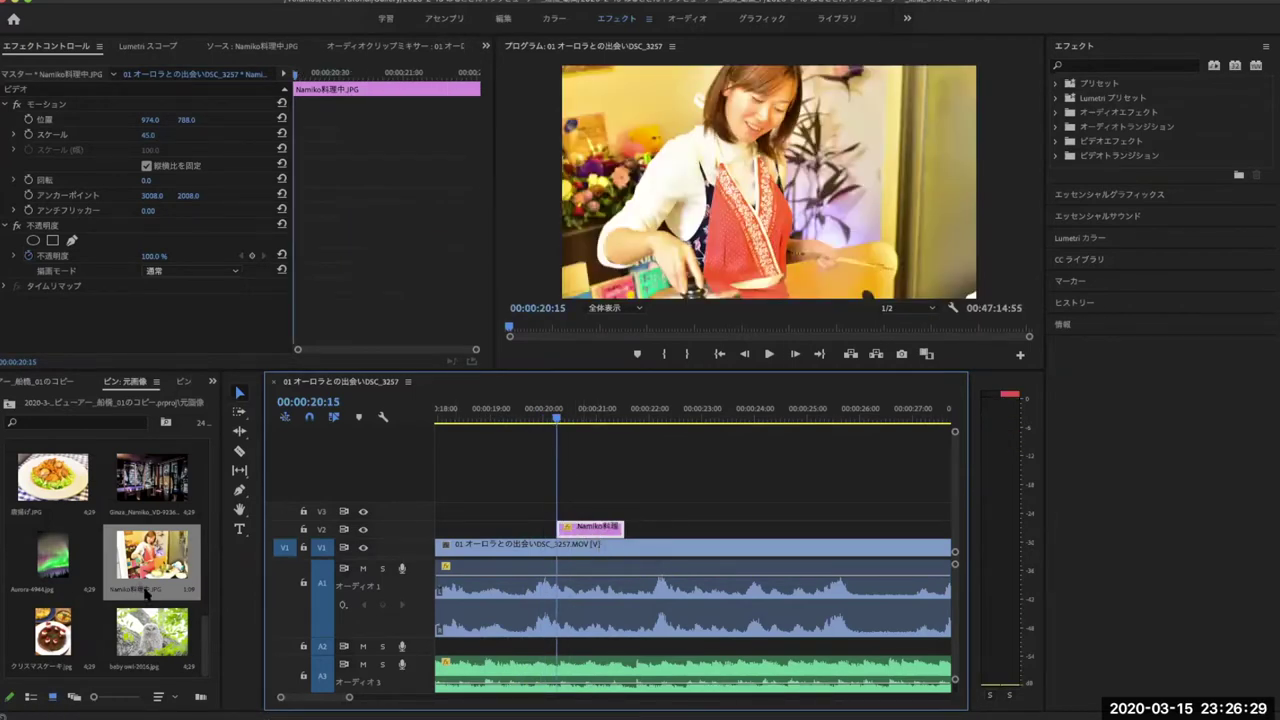
pyautogui.doubleClick(64, 483)
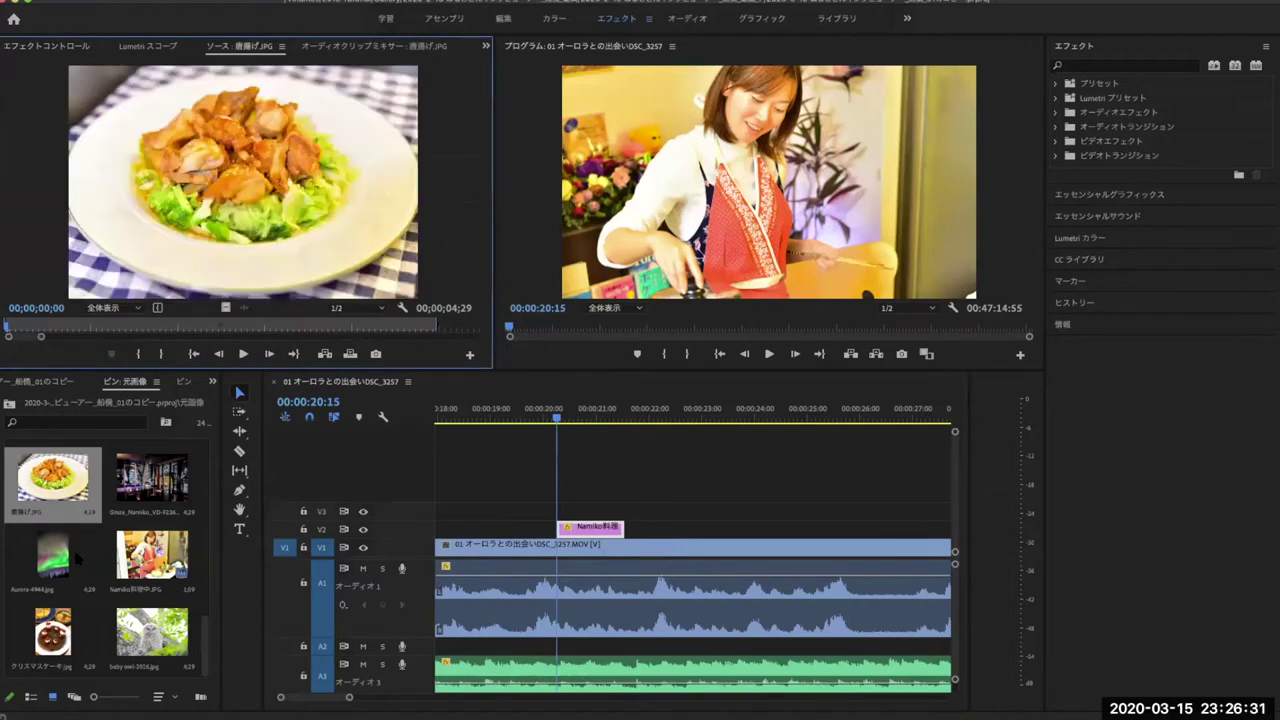
# Mark a short In/Out range on クリスマスケーキ.jpg and place it on V2 after the cooking still.
pyautogui.doubleClick(52, 635)
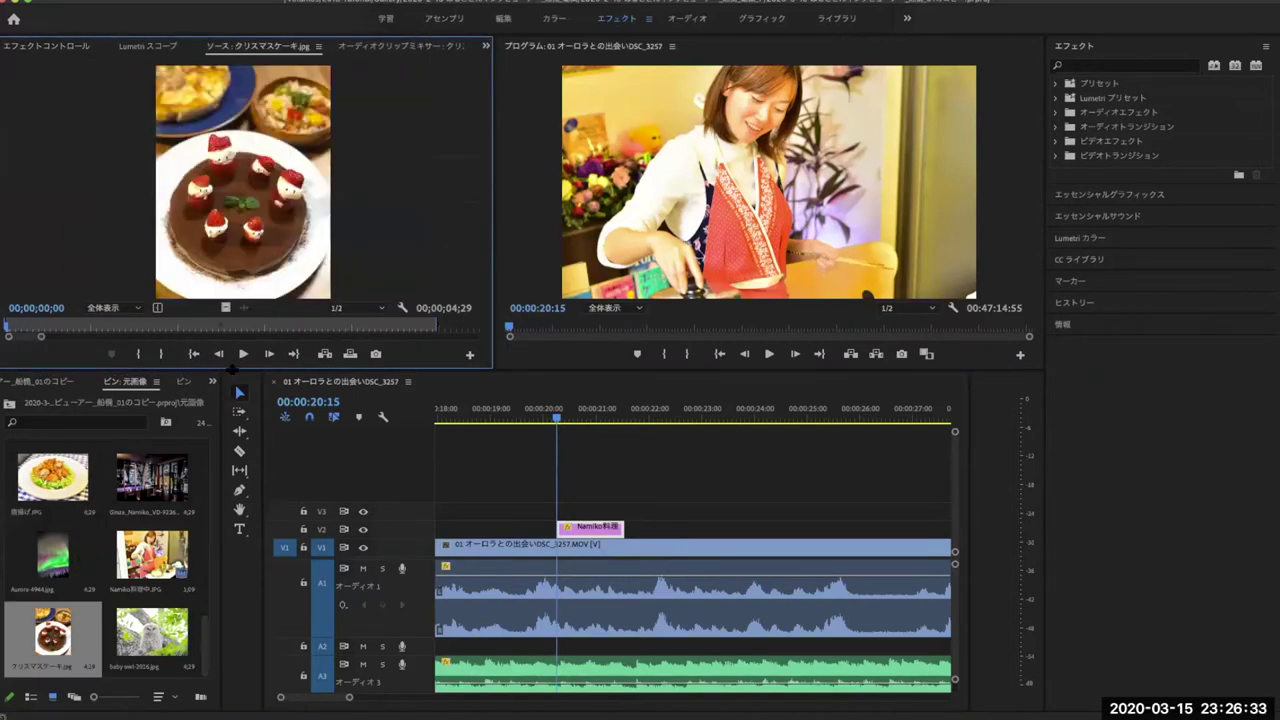
pyautogui.click(181, 327)
pyautogui.press('i')
pyautogui.press('space')
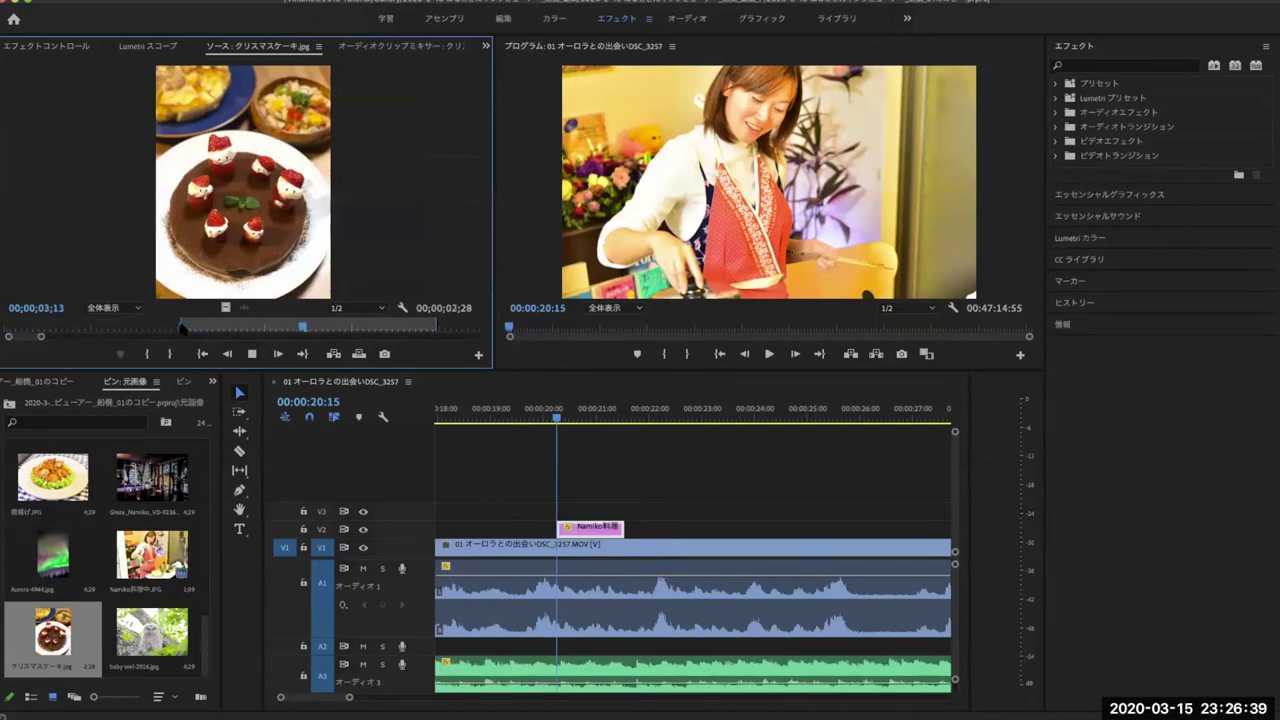
pyautogui.press('o')
pyautogui.press('space')
pyautogui.moveTo(260, 214); pyautogui.dragTo(637, 536)
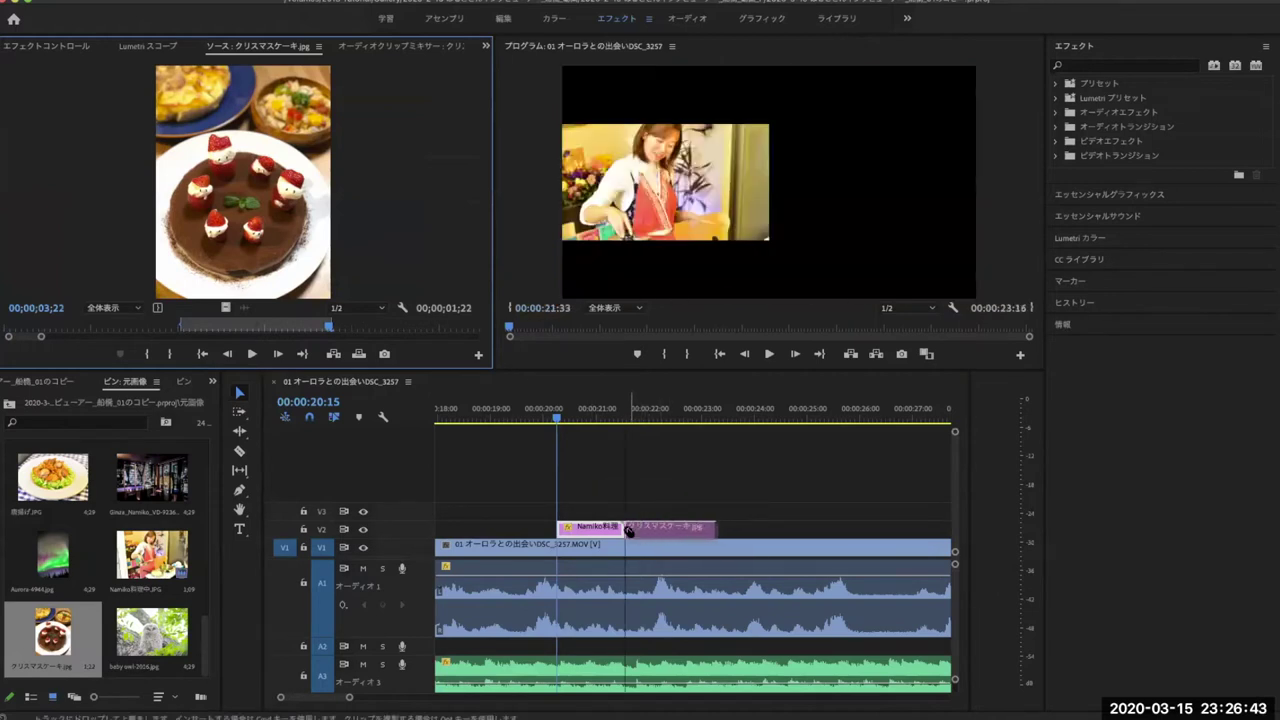
pyautogui.moveTo(637, 536); pyautogui.dragTo(638, 536)
# Review the new cake clip in playback and show its Effect Controls.
pyautogui.click(630, 422)
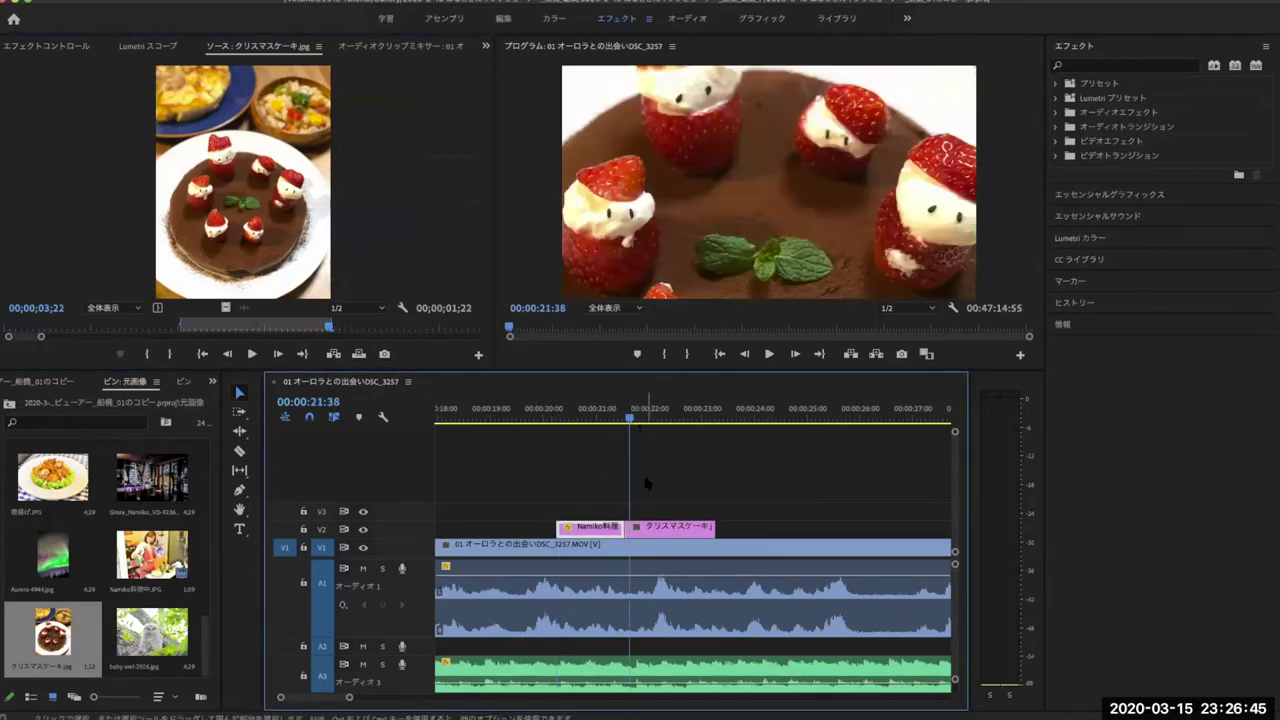
pyautogui.click(664, 530)
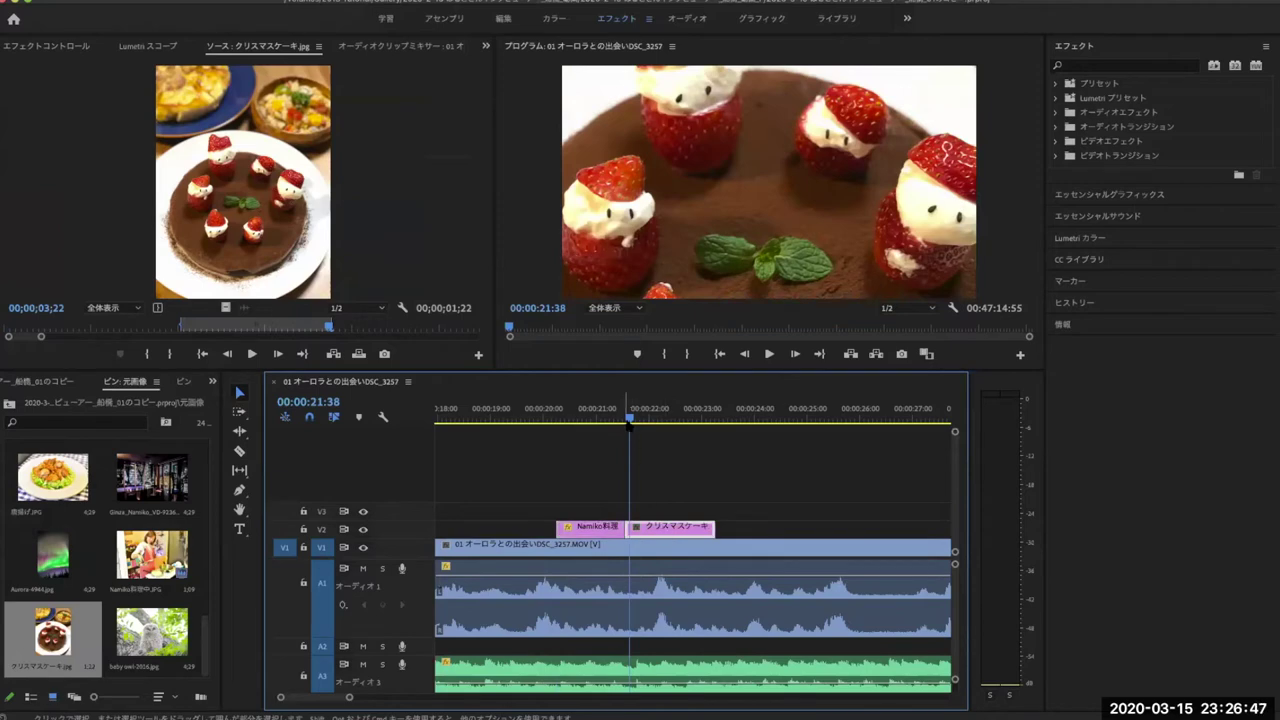
pyautogui.click(625, 416)
pyautogui.press('space')
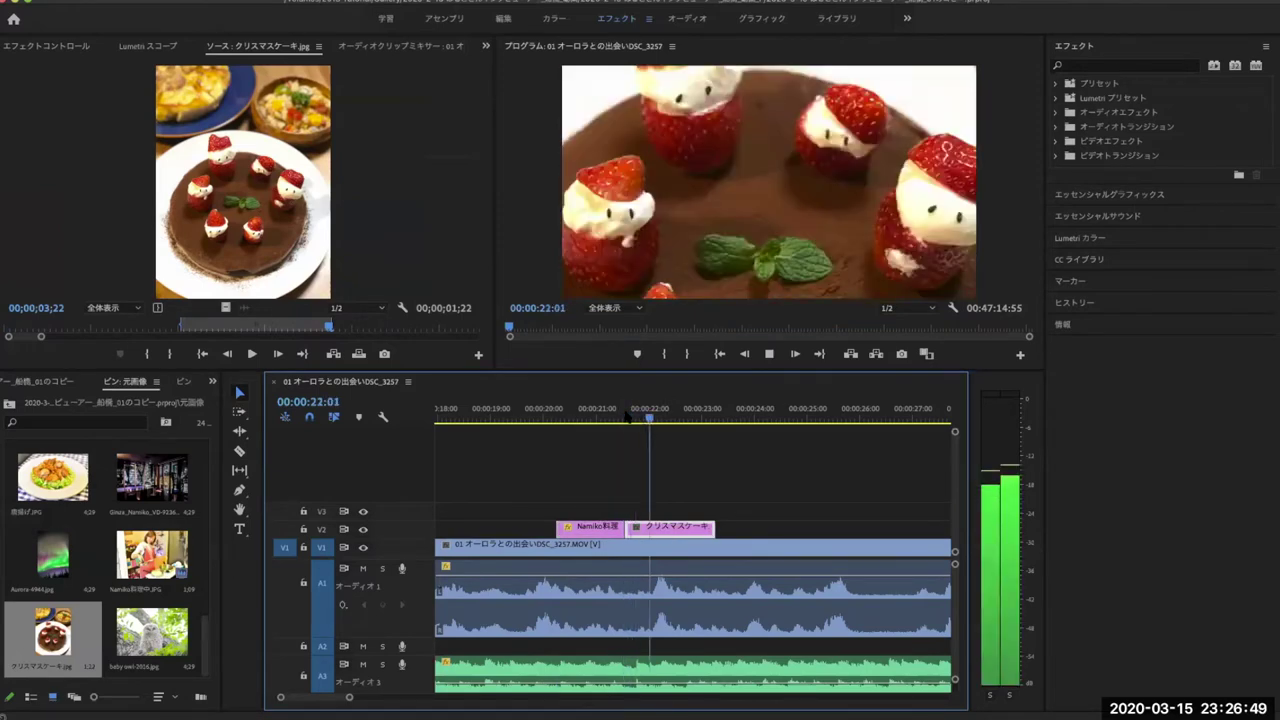
pyautogui.press('space')
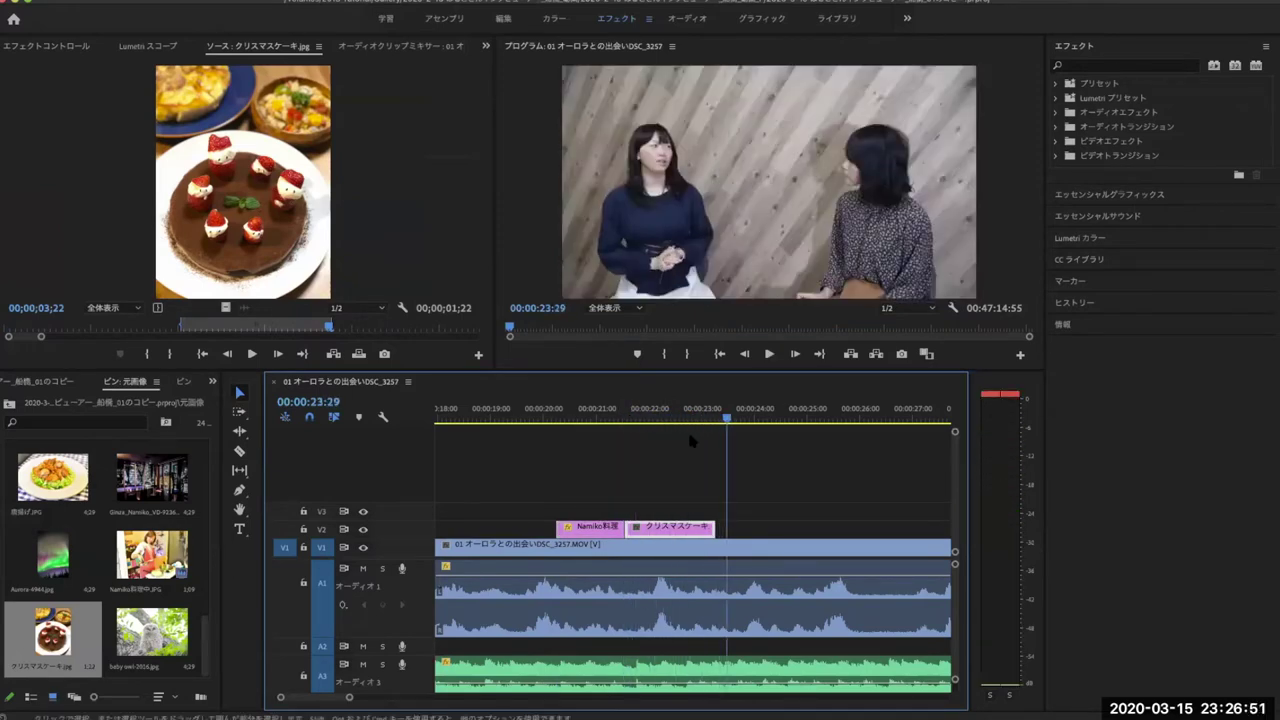
pyautogui.click(670, 413)
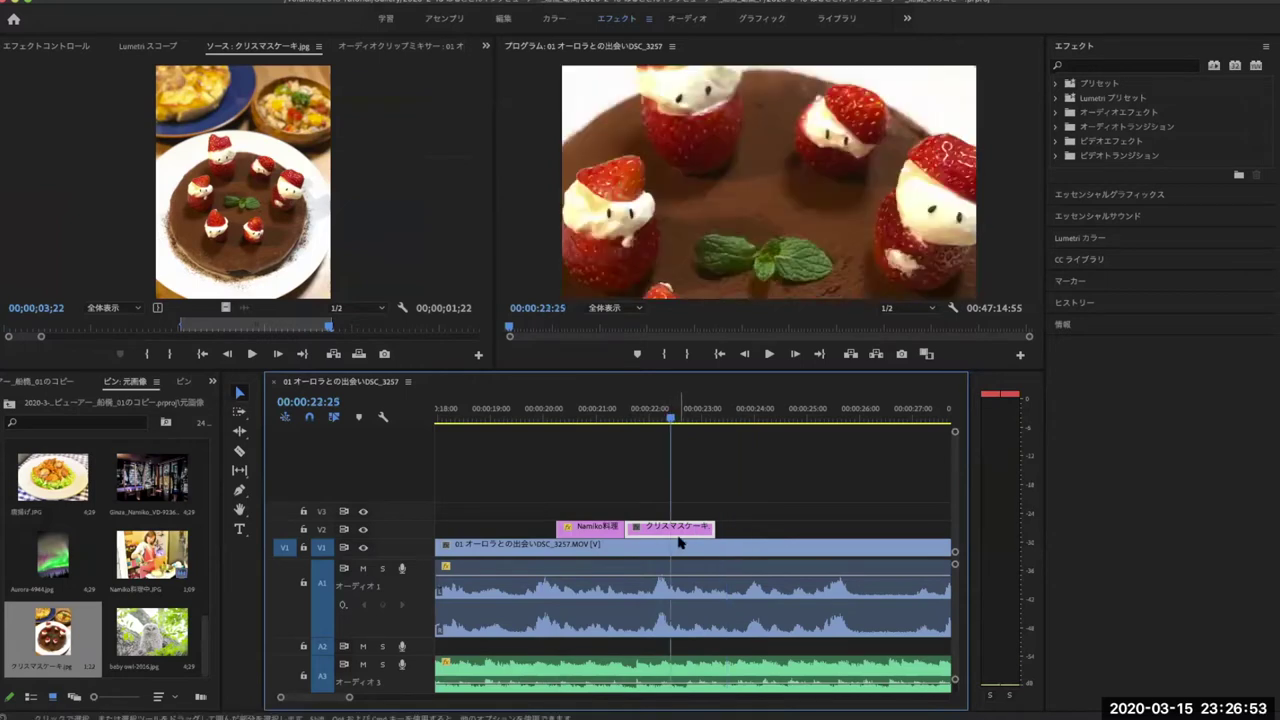
pyautogui.click(486, 46)
pyautogui.click(513, 64)
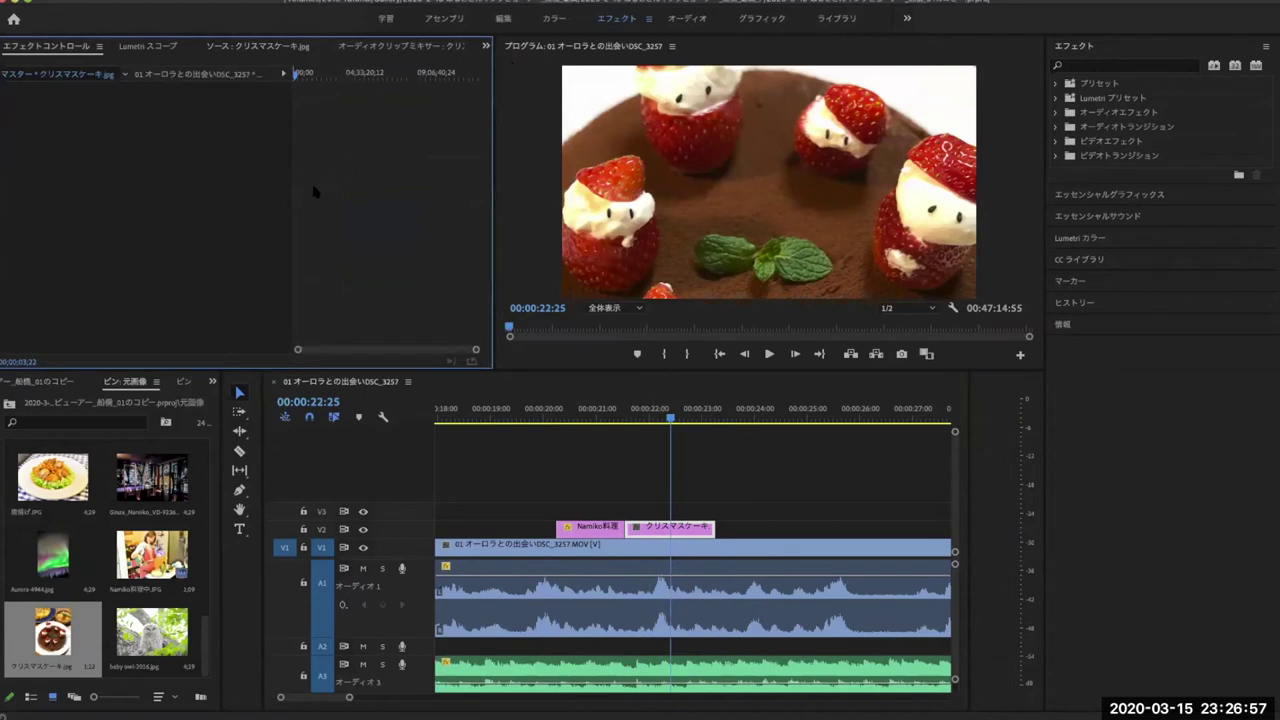
# Park on the cake clip's first frame and reduce its Scale to 66.0.
pyautogui.click(659, 412)
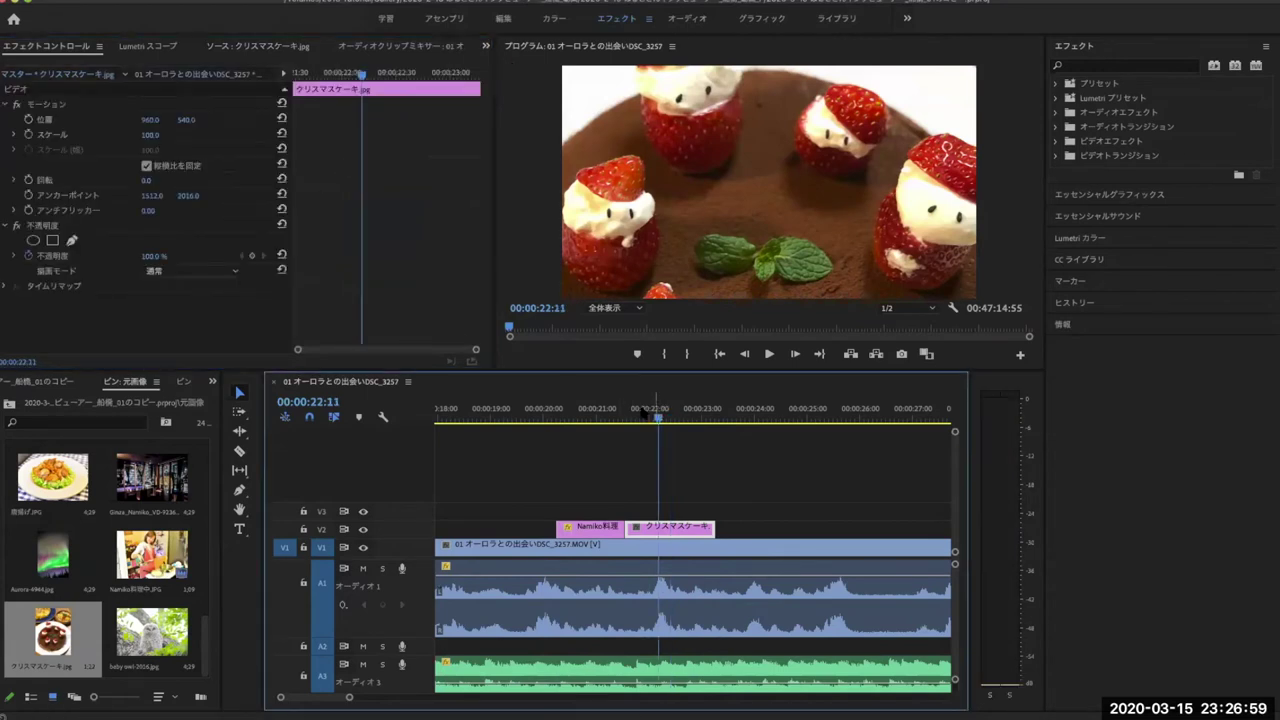
pyautogui.moveTo(663, 420); pyautogui.dragTo(628, 420)
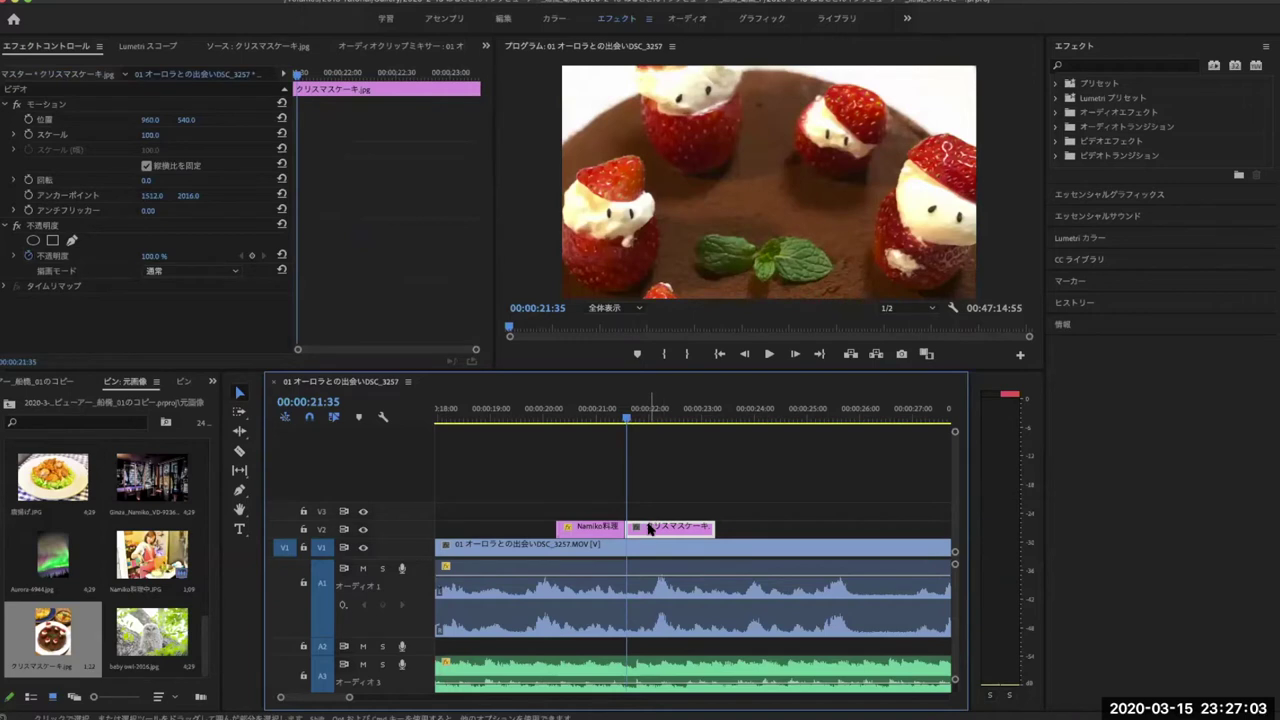
pyautogui.keyDown('alt'); pyautogui.scroll(3, 649, 529); pyautogui.keyUp('alt')
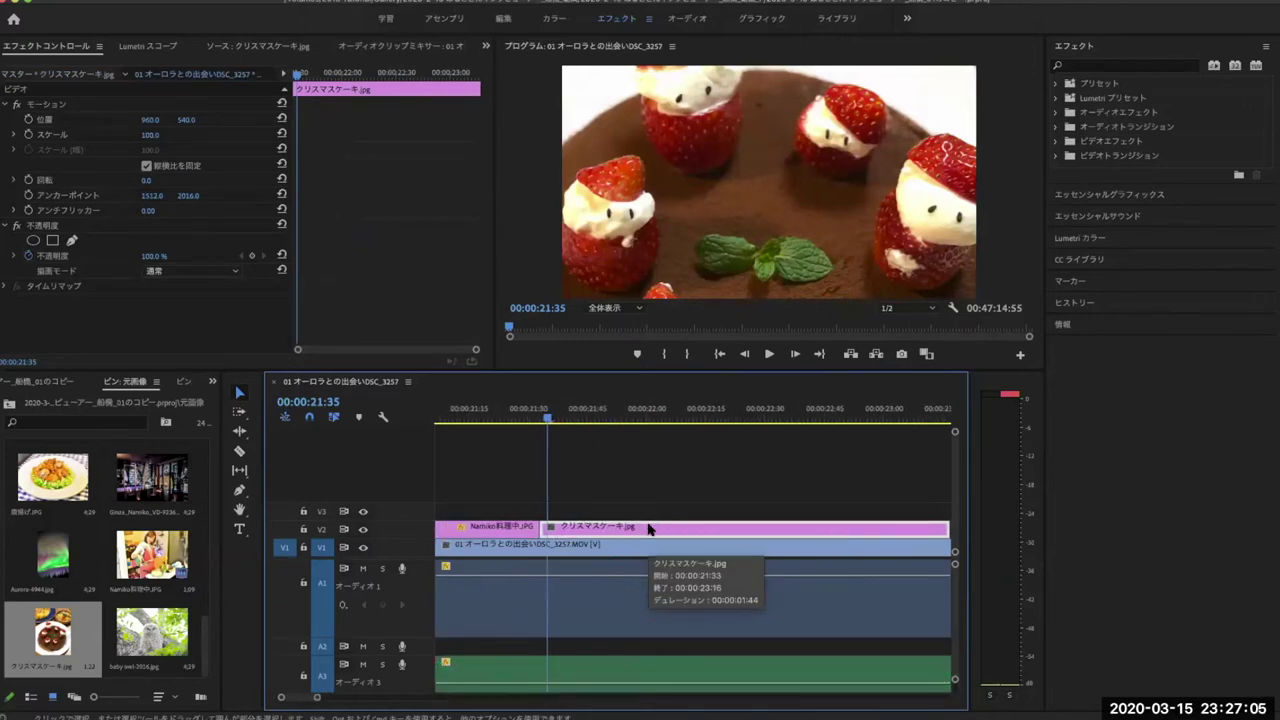
pyautogui.moveTo(575, 418); pyautogui.dragTo(569, 418)
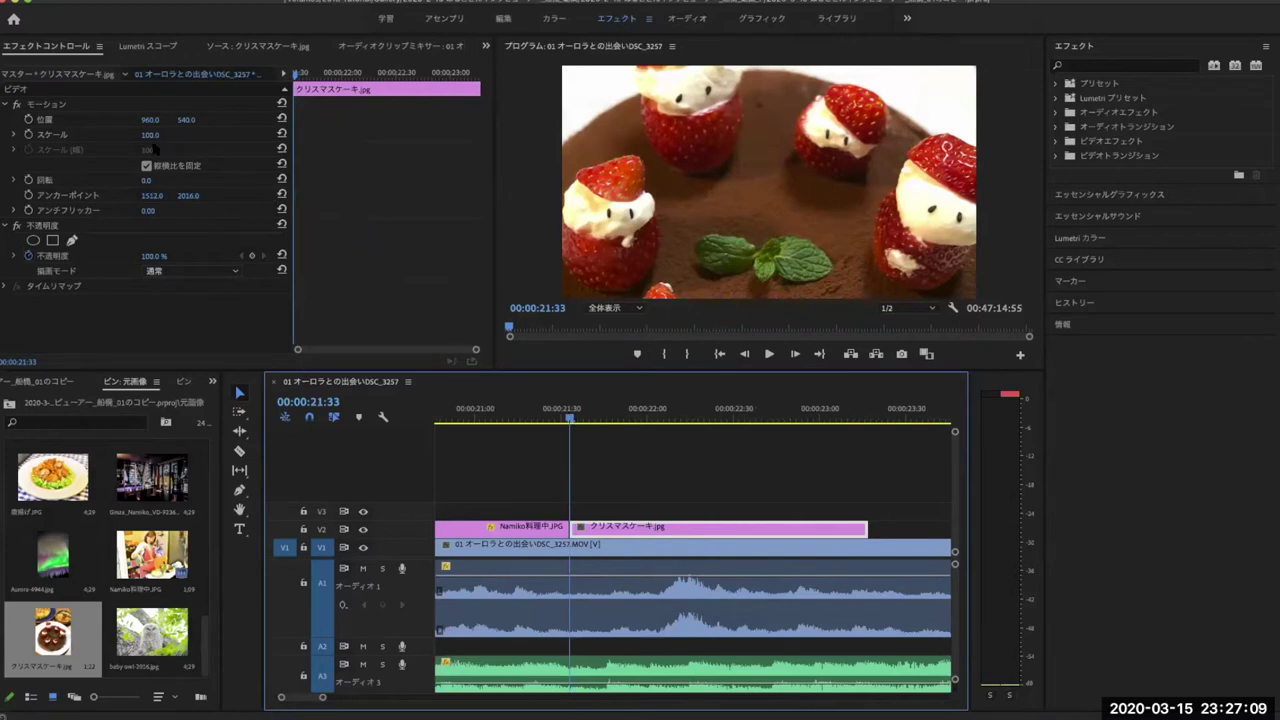
pyautogui.moveTo(146, 135)
pyautogui.mouseDown()
pyautogui.moveTo(120, 135)
pyautogui.moveTo(134, 135)
pyautogui.mouseUp()
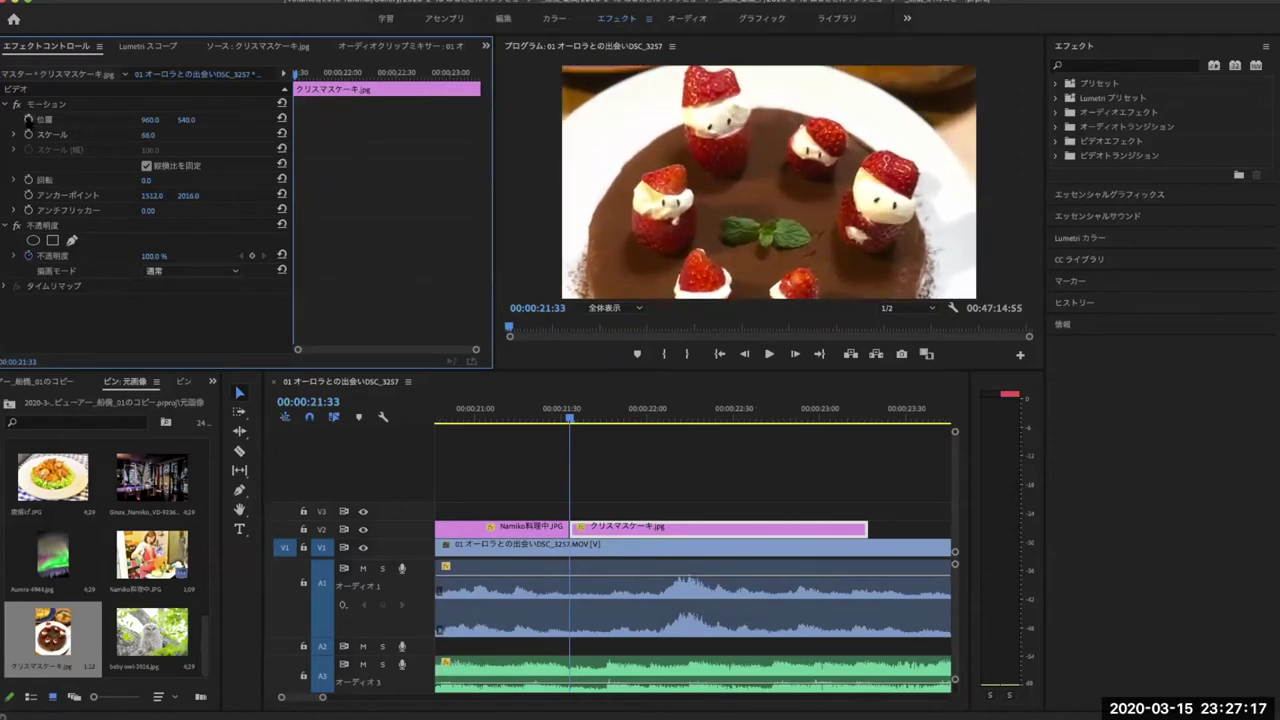
# Enable Position keyframing on the cake still, undo a trial move, and go to its last frame.
pyautogui.click(40, 119)
pyautogui.click(14, 119)
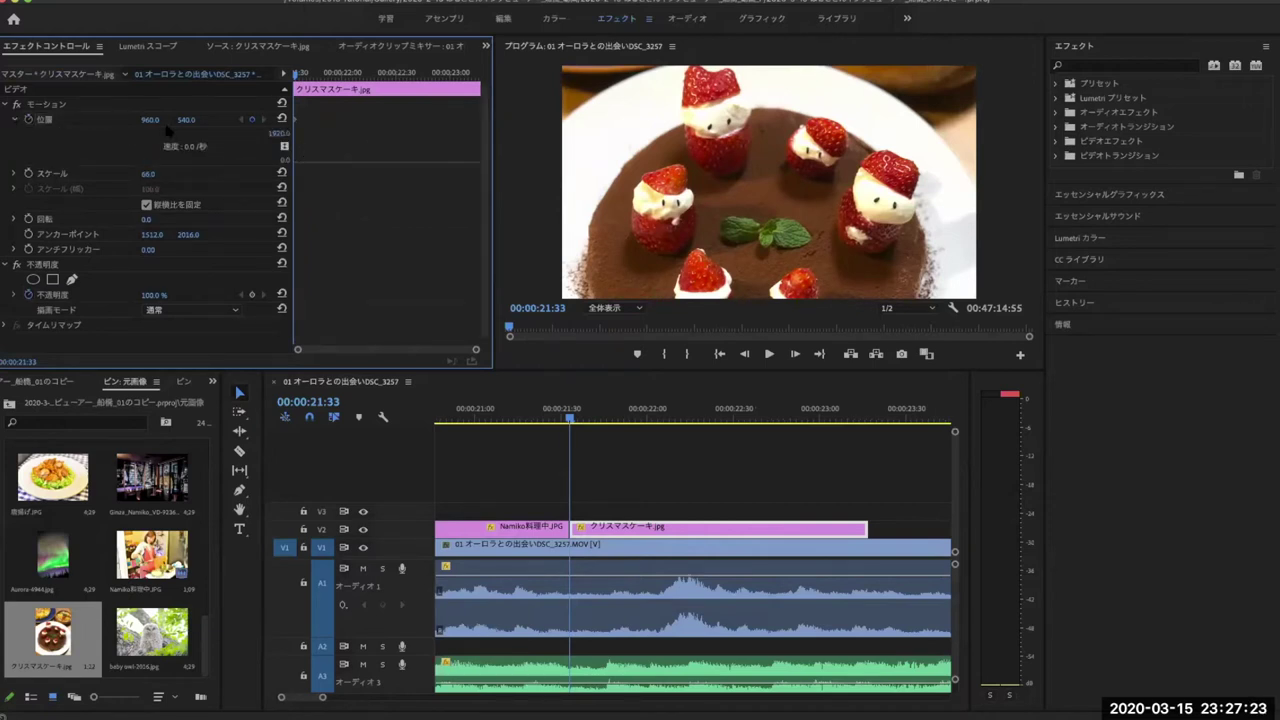
pyautogui.moveTo(150, 122); pyautogui.dragTo(240, 119)
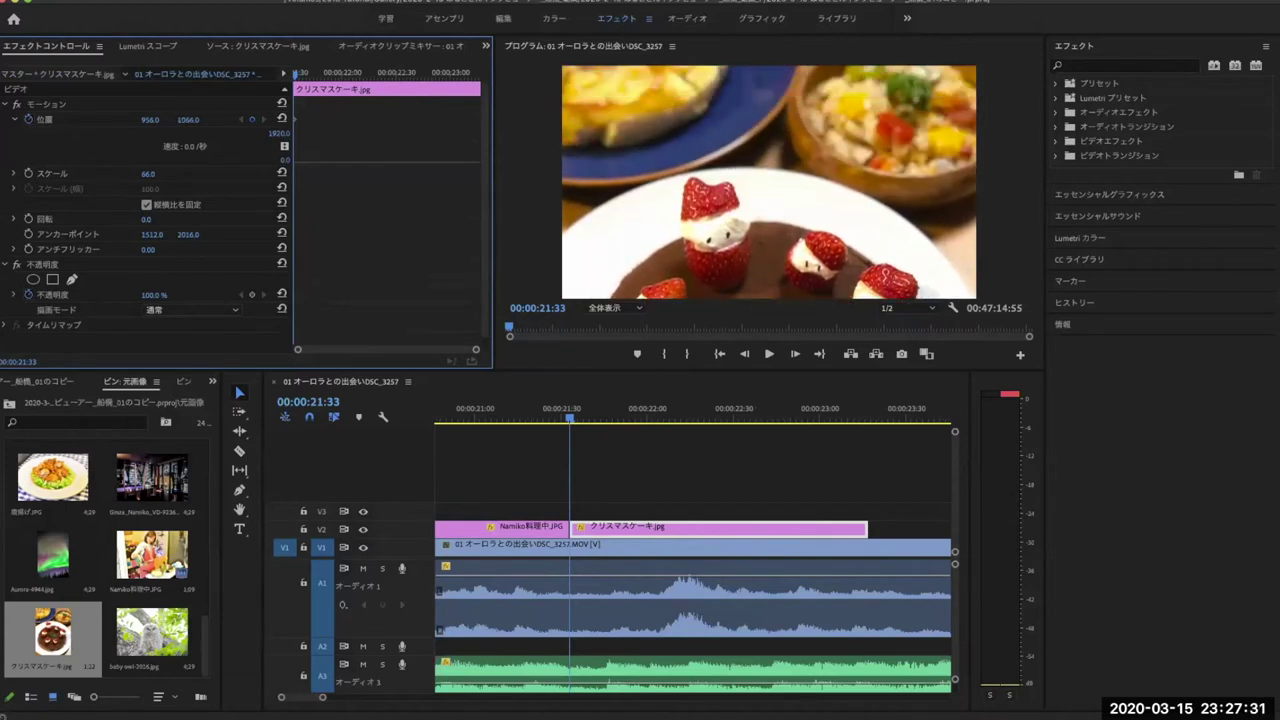
pyautogui.press('super+z')
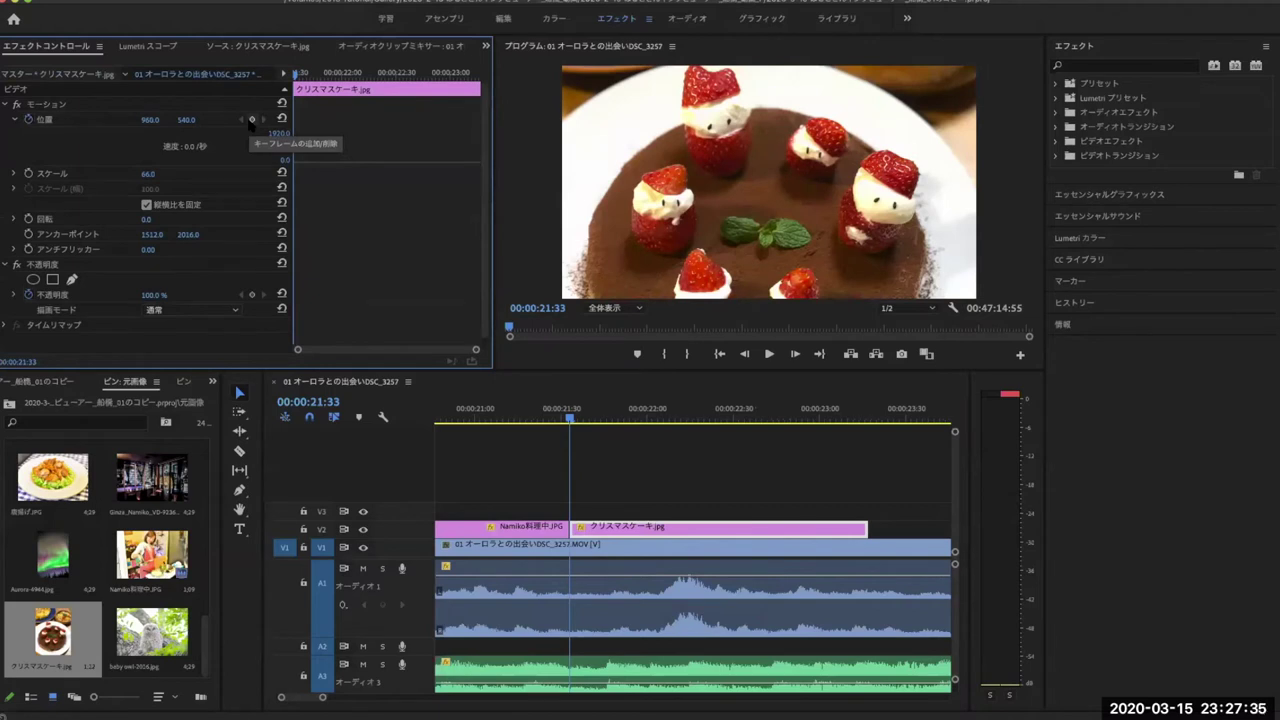
pyautogui.press('space')
pyautogui.press('space')
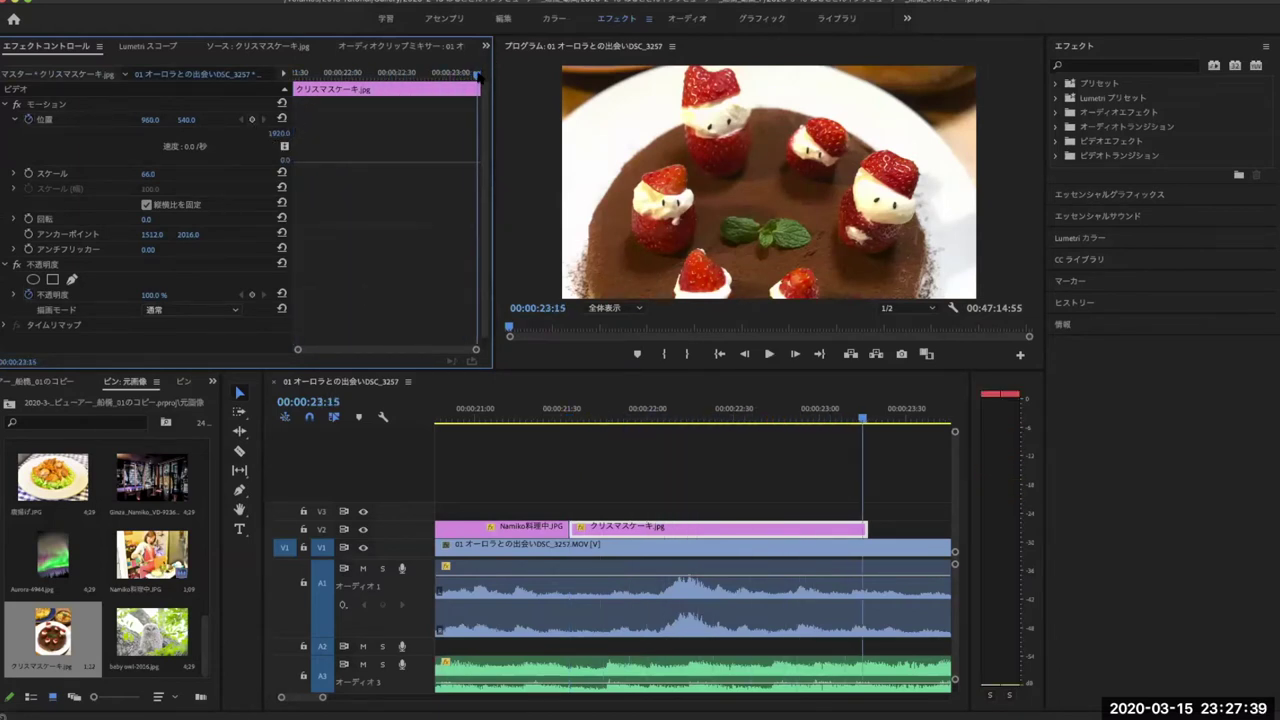
pyautogui.press('Right')
pyautogui.press('Right')
pyautogui.press('Left')
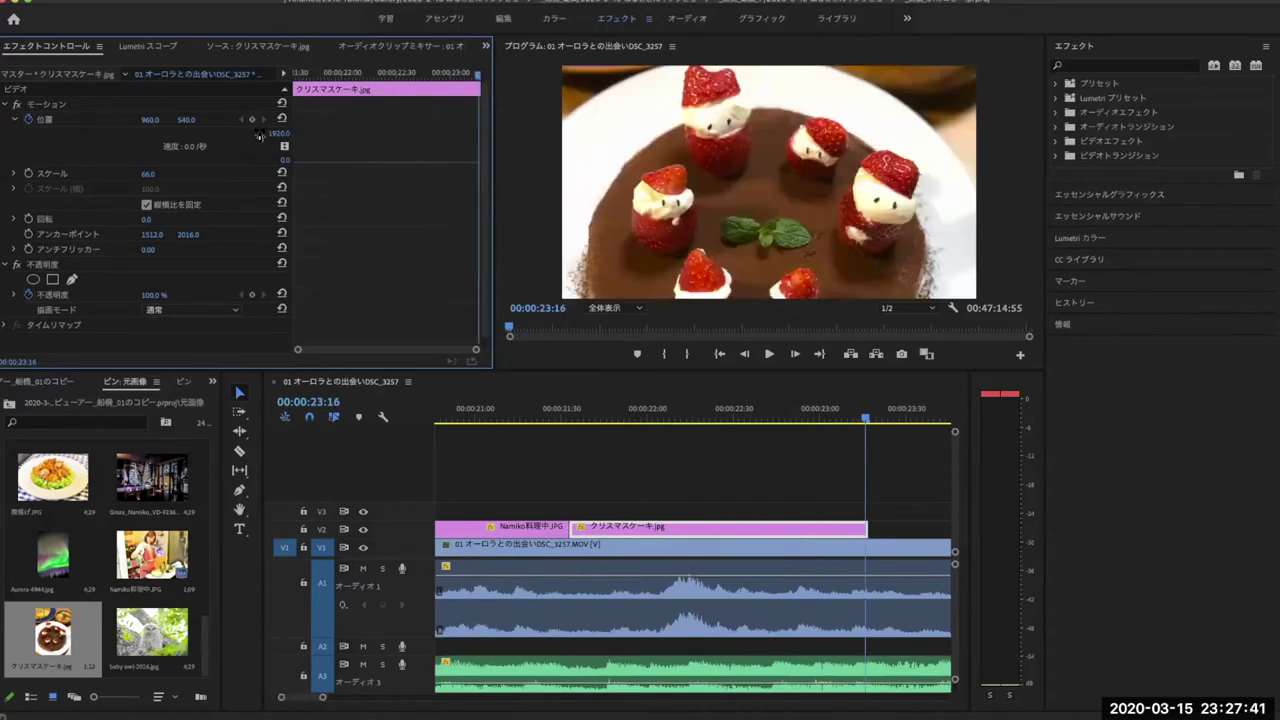
# Keyframe the cake still's Position Y at 326.0 on its last frame and preview.
pyautogui.click(252, 120)
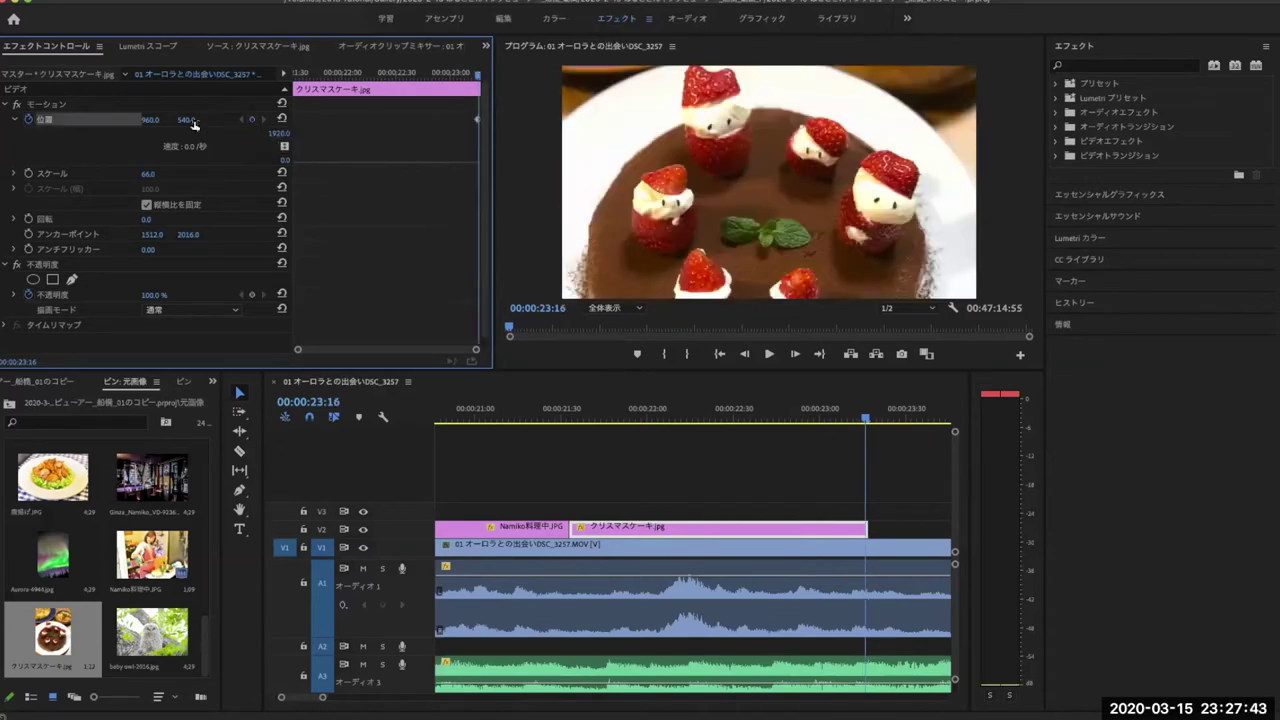
pyautogui.moveTo(188, 122); pyautogui.dragTo(460, 122)
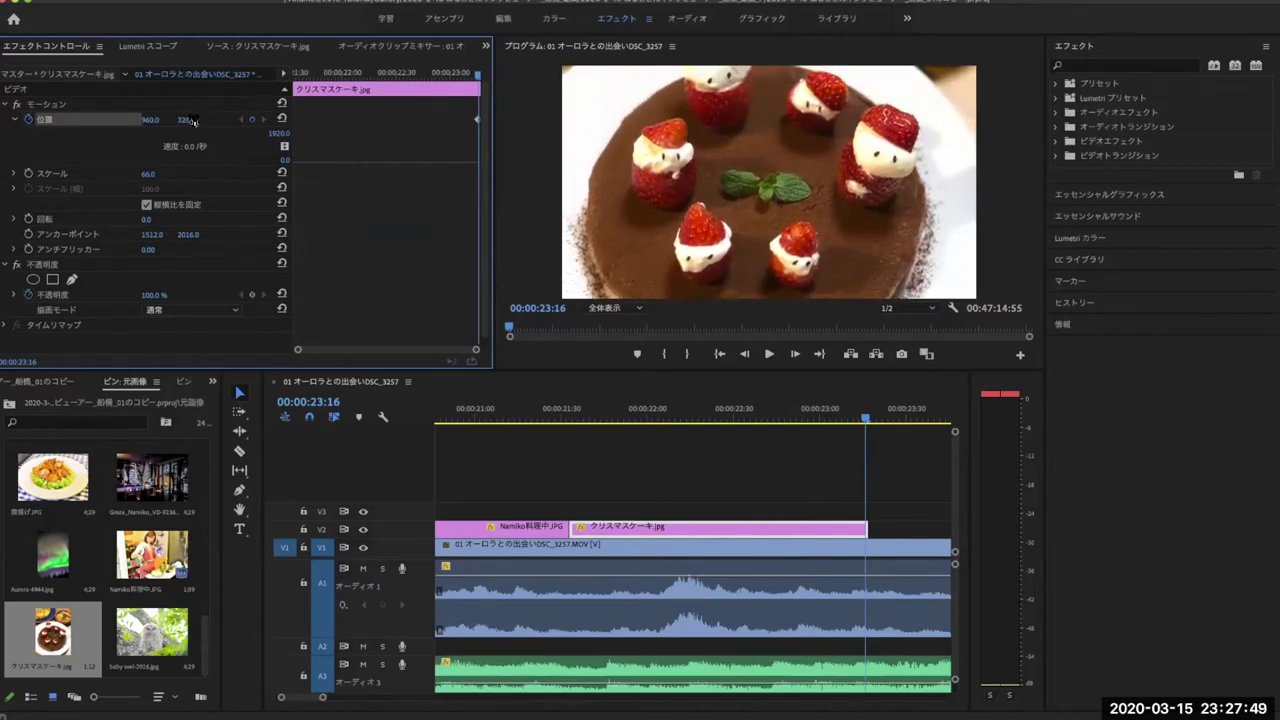
pyautogui.click(545, 410)
pyautogui.press('space')
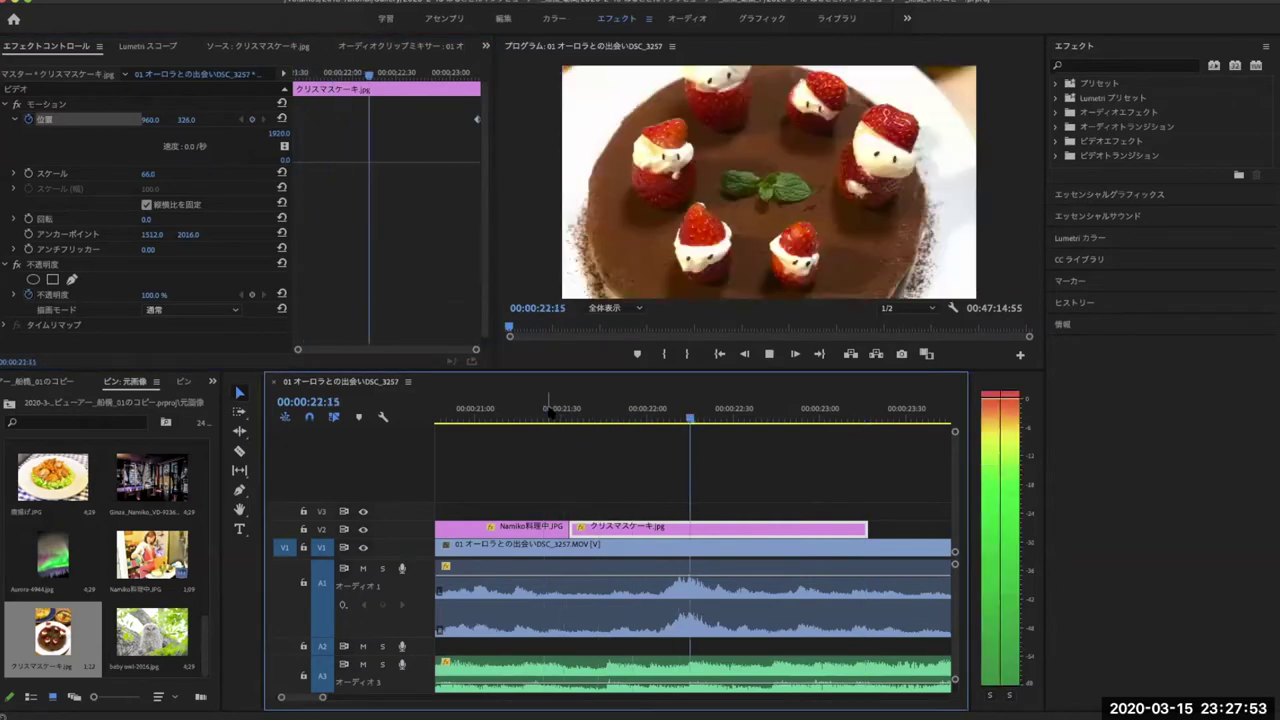
pyautogui.press('space')
# Set the cake still's Position Y to 1016.0 at its first frame and play the pan.
pyautogui.moveTo(738, 412); pyautogui.dragTo(570, 412)
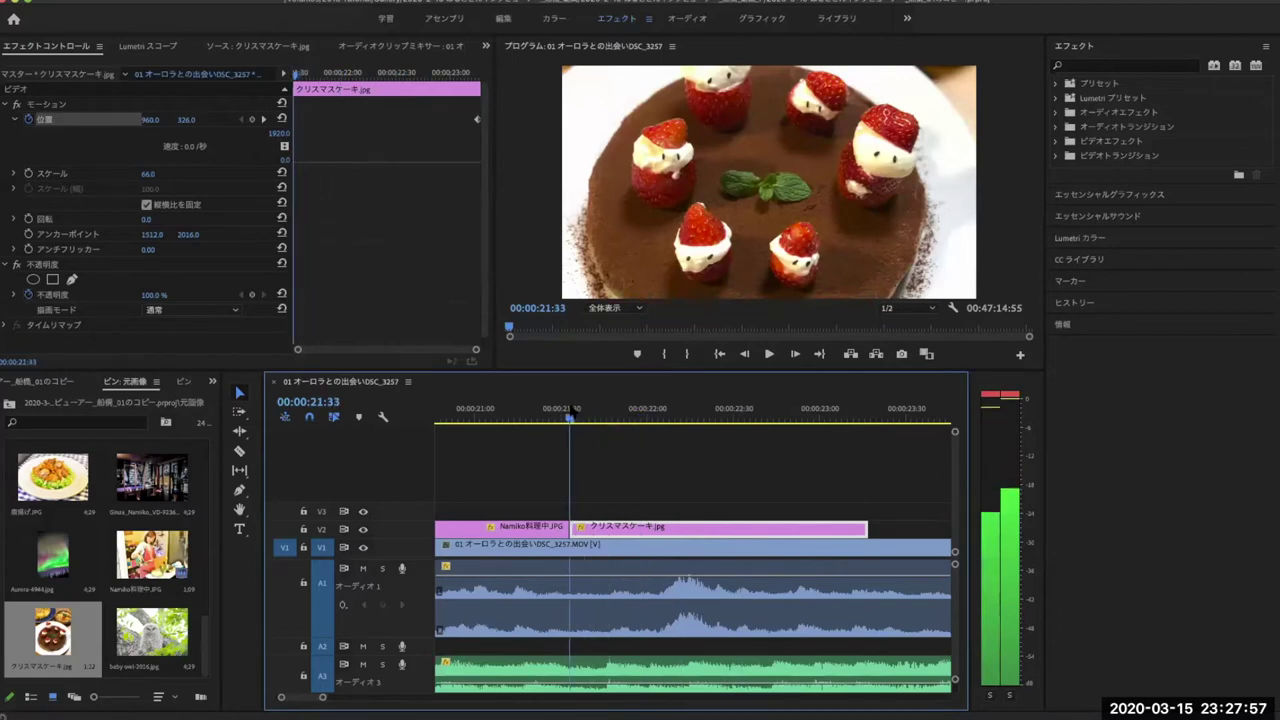
pyautogui.click(476, 122)
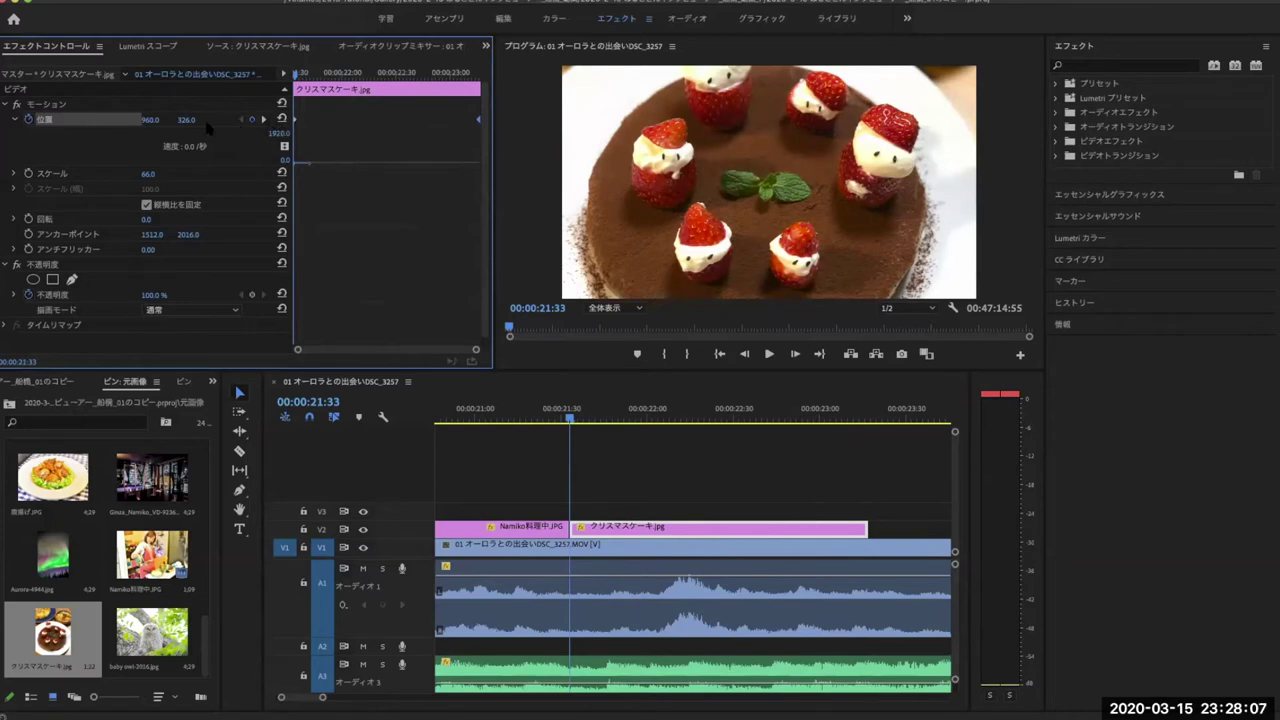
pyautogui.moveTo(188, 120); pyautogui.dragTo(285, 124)
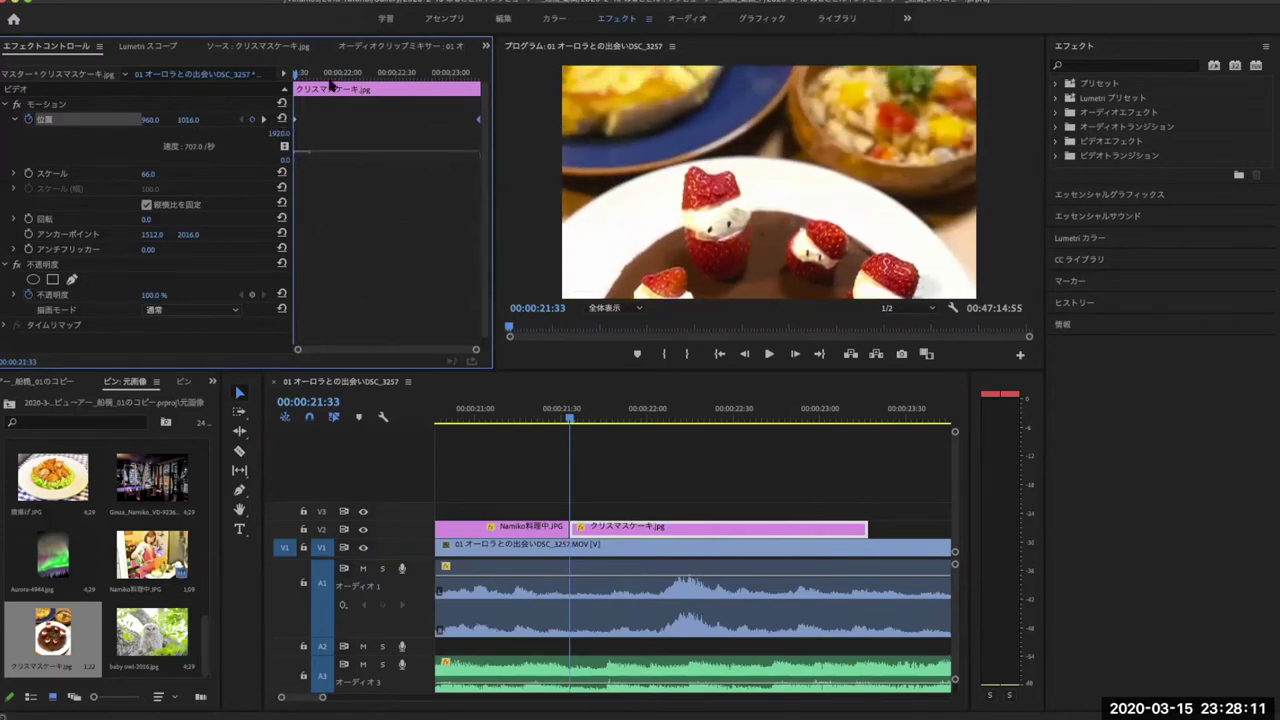
pyautogui.press('space')
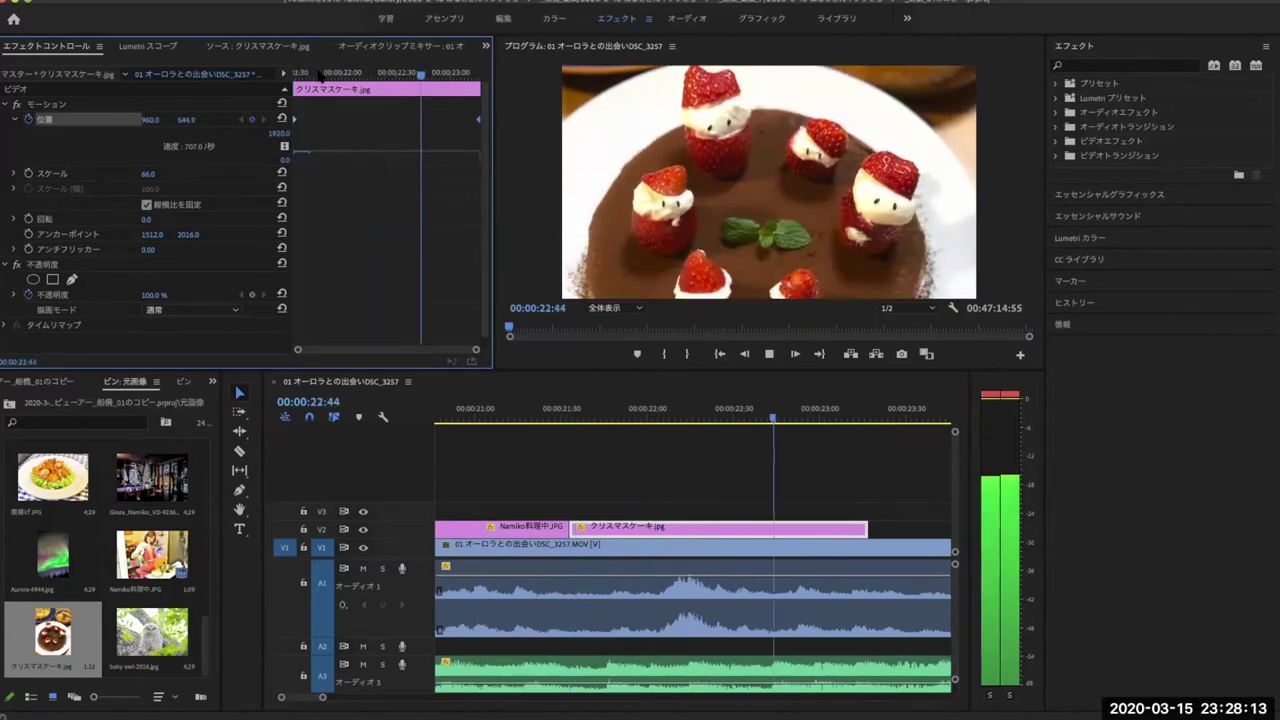
pyautogui.press('space')
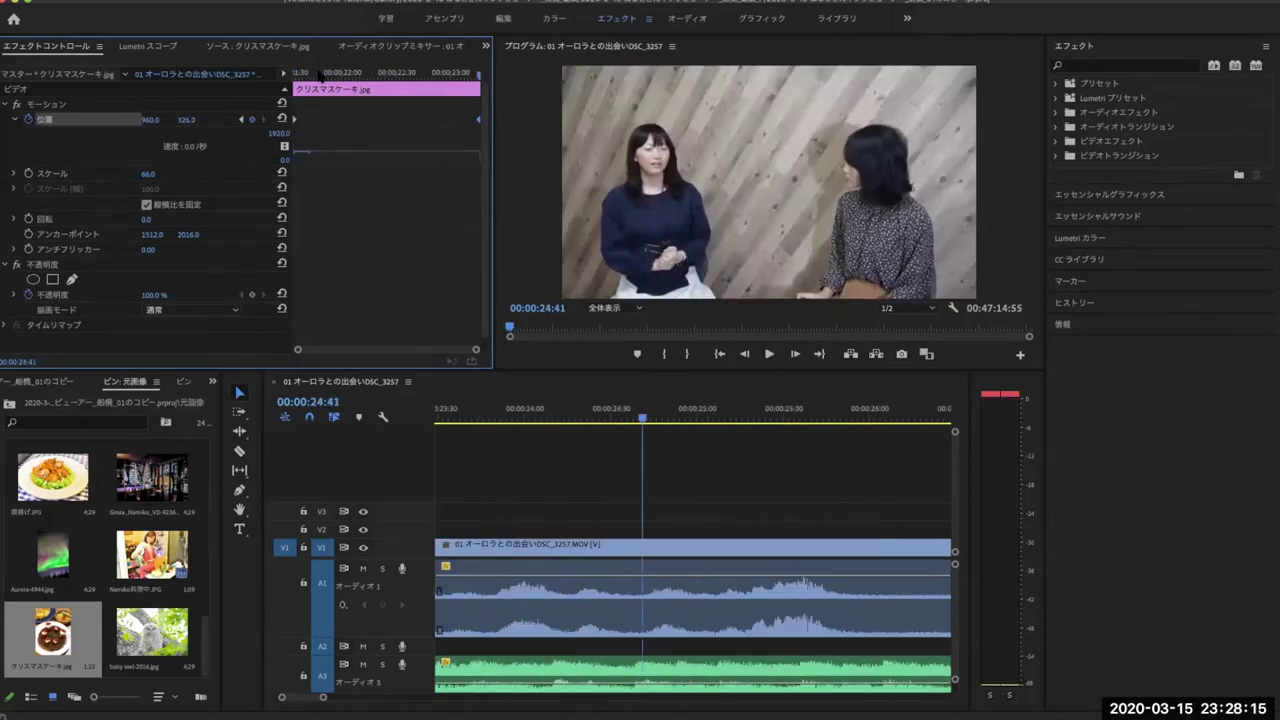
# Play back the B-roll section with both stills.
pyautogui.scroll(-3, 508, 543)
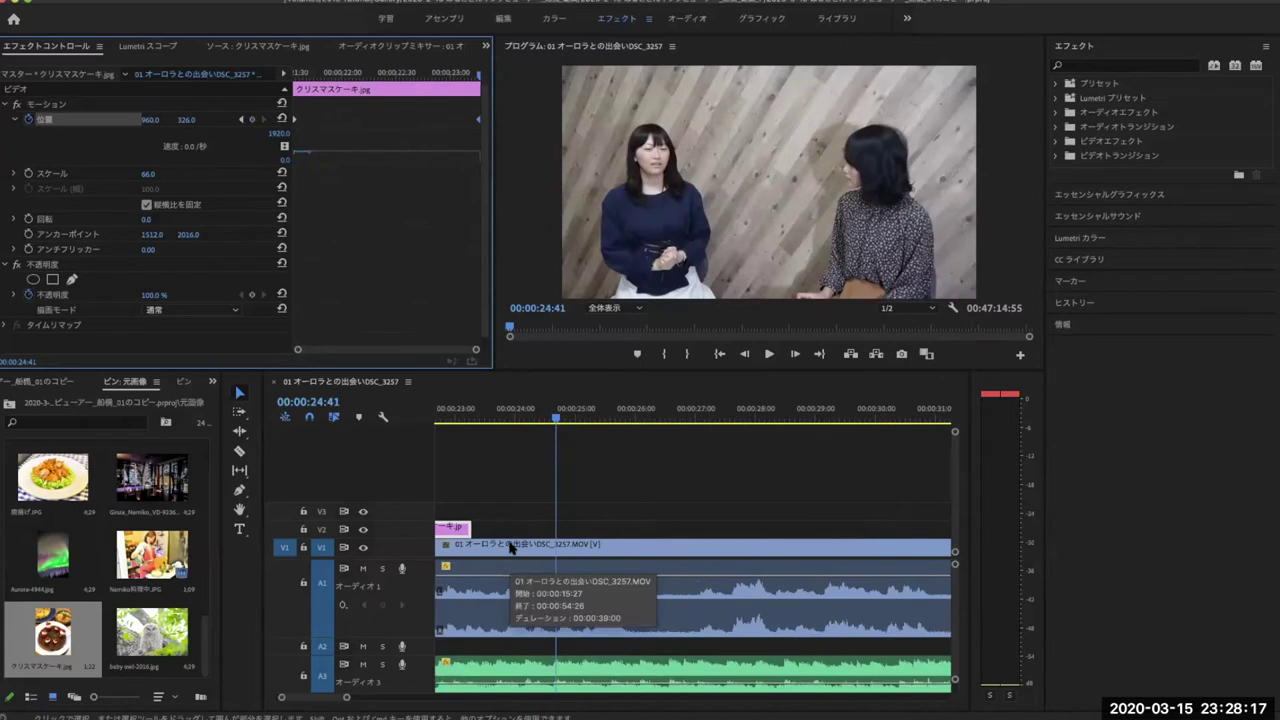
pyautogui.scroll(5, 510, 546)
pyautogui.click(511, 419)
pyautogui.press('space')
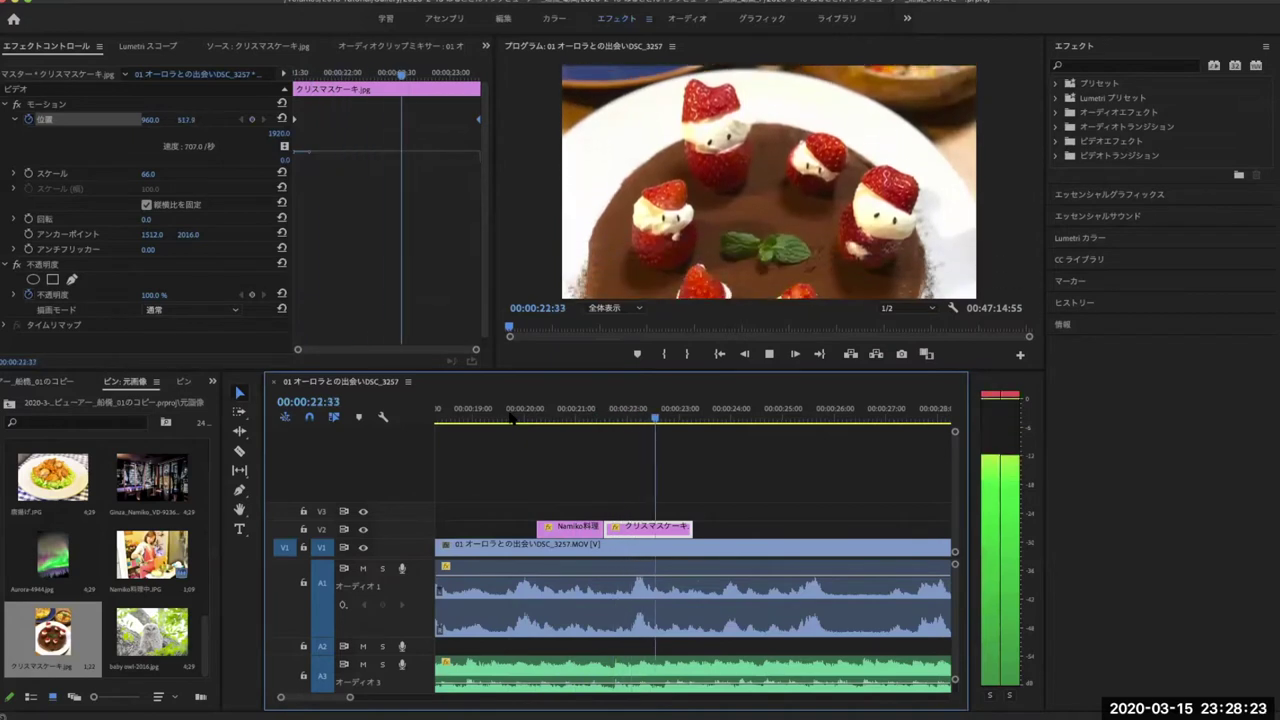
# Go to the cooking still's first frame (20:15) and enable its Position stopwatch.
pyautogui.click(541, 418)
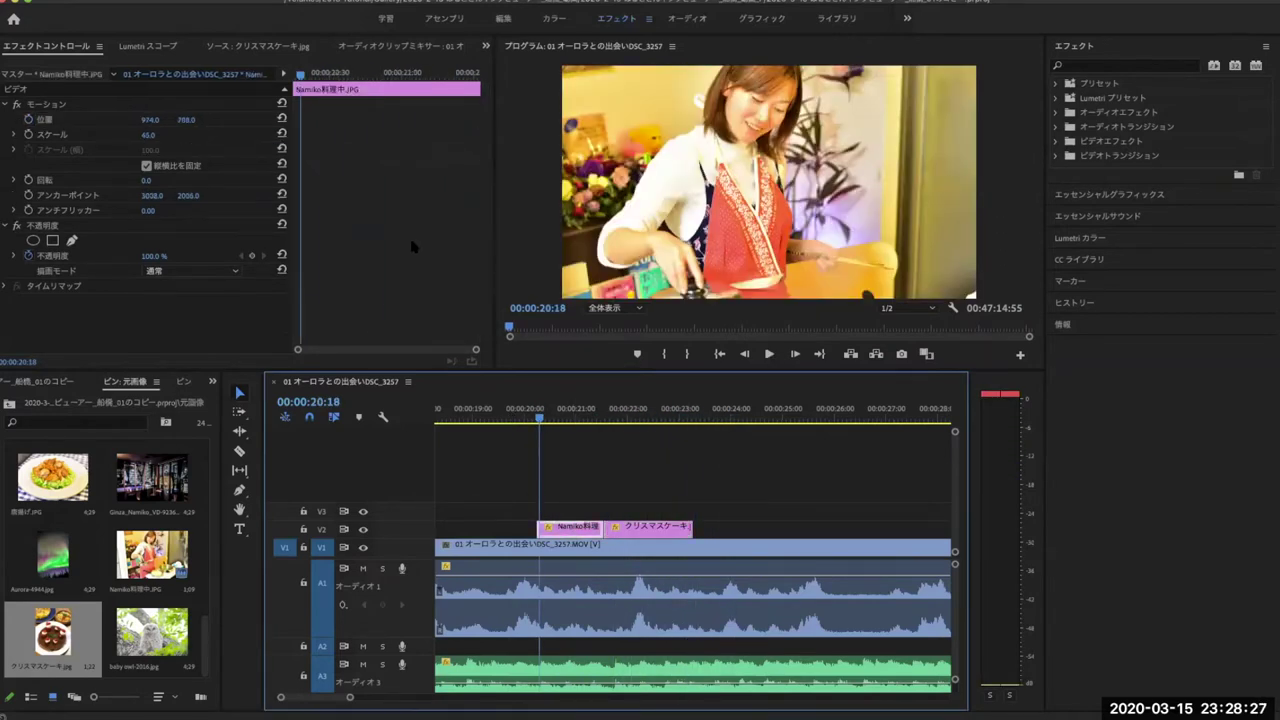
pyautogui.moveTo(299, 76); pyautogui.dragTo(294, 76)
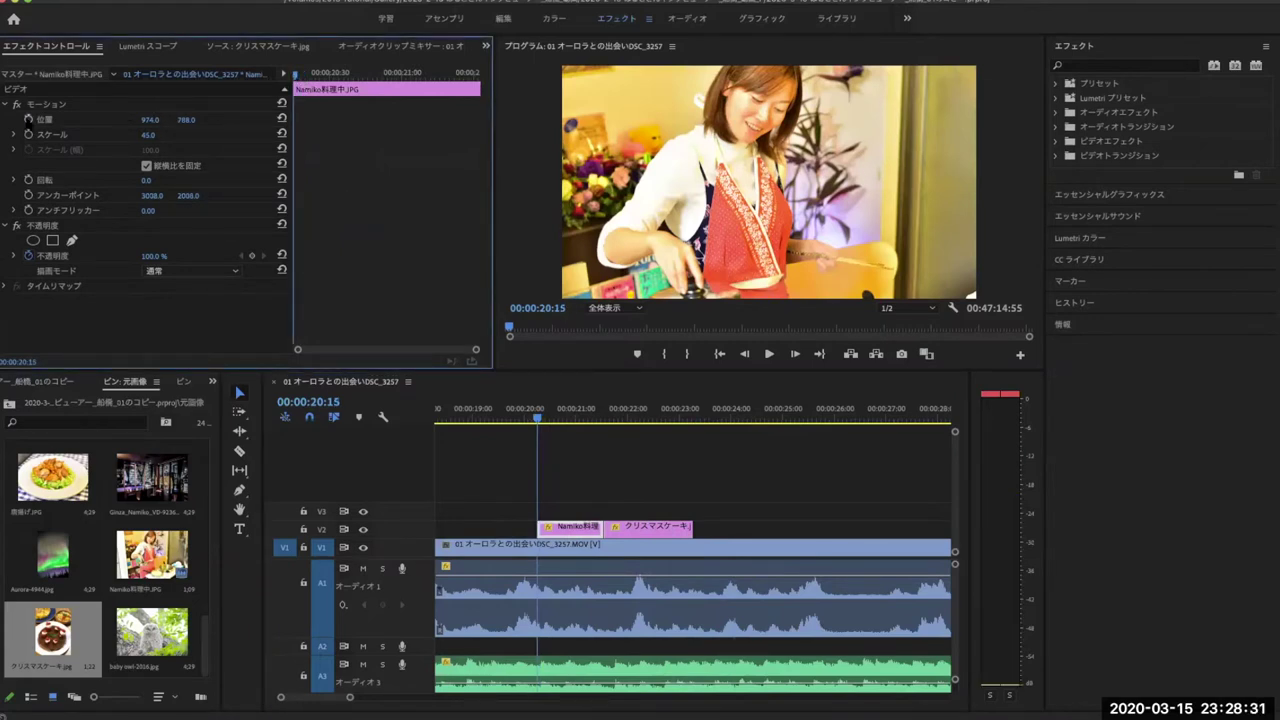
pyautogui.click(44, 119)
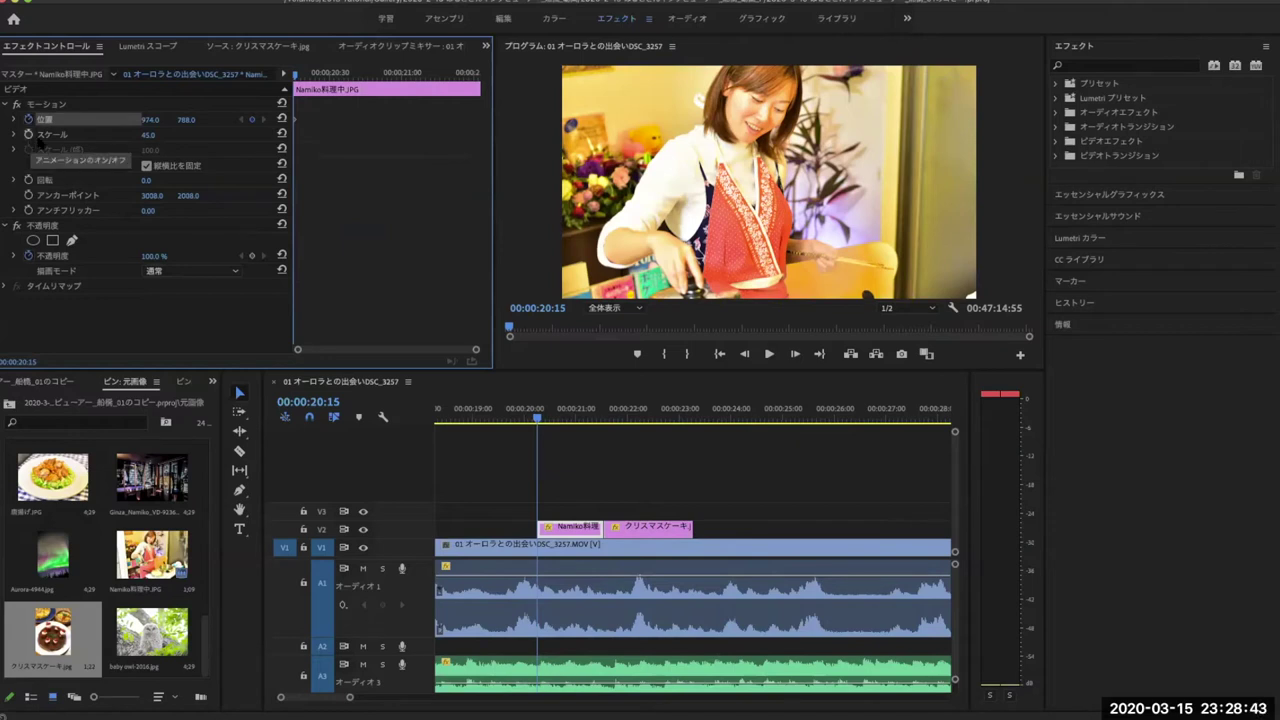
# Move the cooking still to 978, 766 and delete its Position keyframes.
pyautogui.moveTo(608, 420)
pyautogui.mouseDown()
pyautogui.moveTo(638, 422)
pyautogui.moveTo(537, 408)
pyautogui.mouseUp()
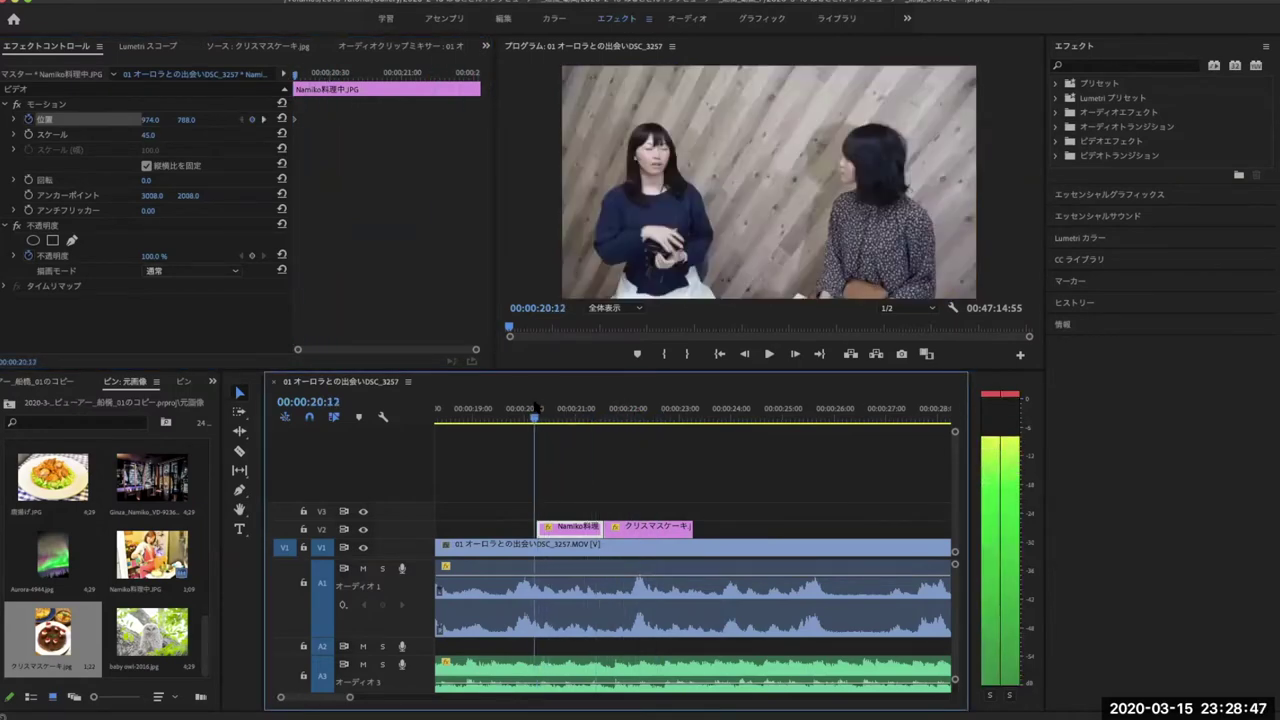
pyautogui.moveTo(537, 408); pyautogui.dragTo(540, 409)
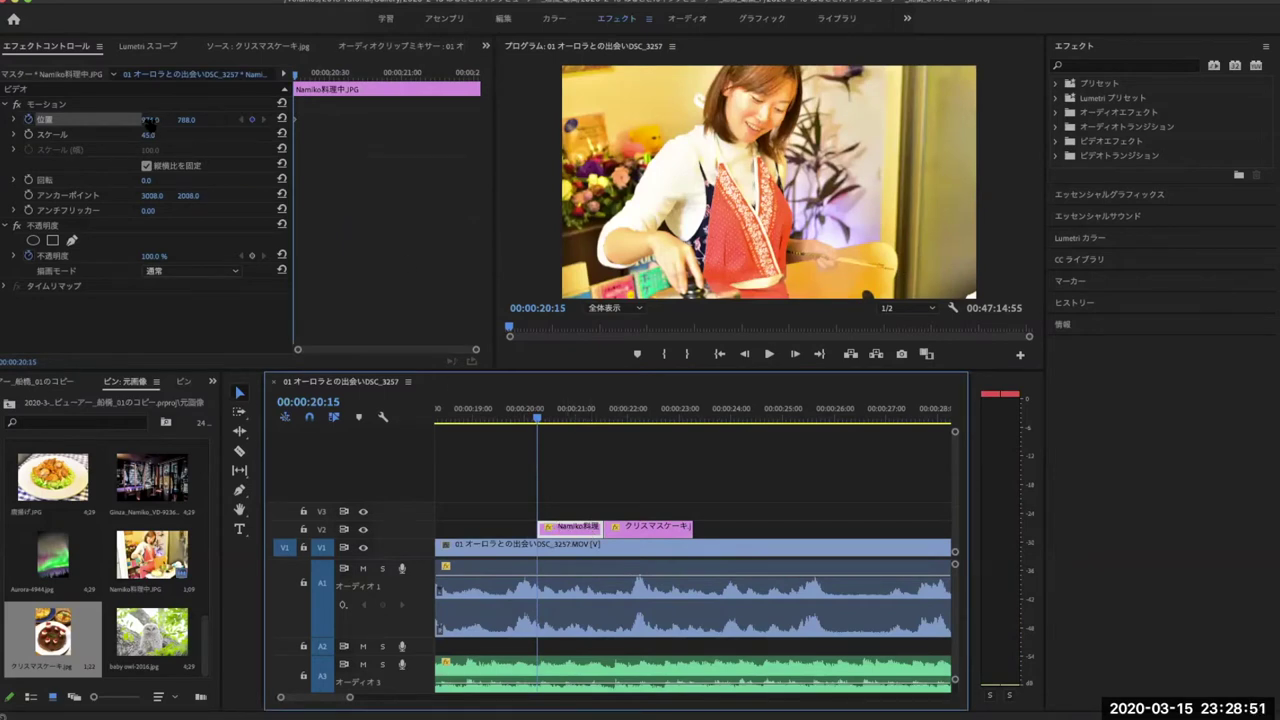
pyautogui.moveTo(150, 119); pyautogui.dragTo(154, 119)
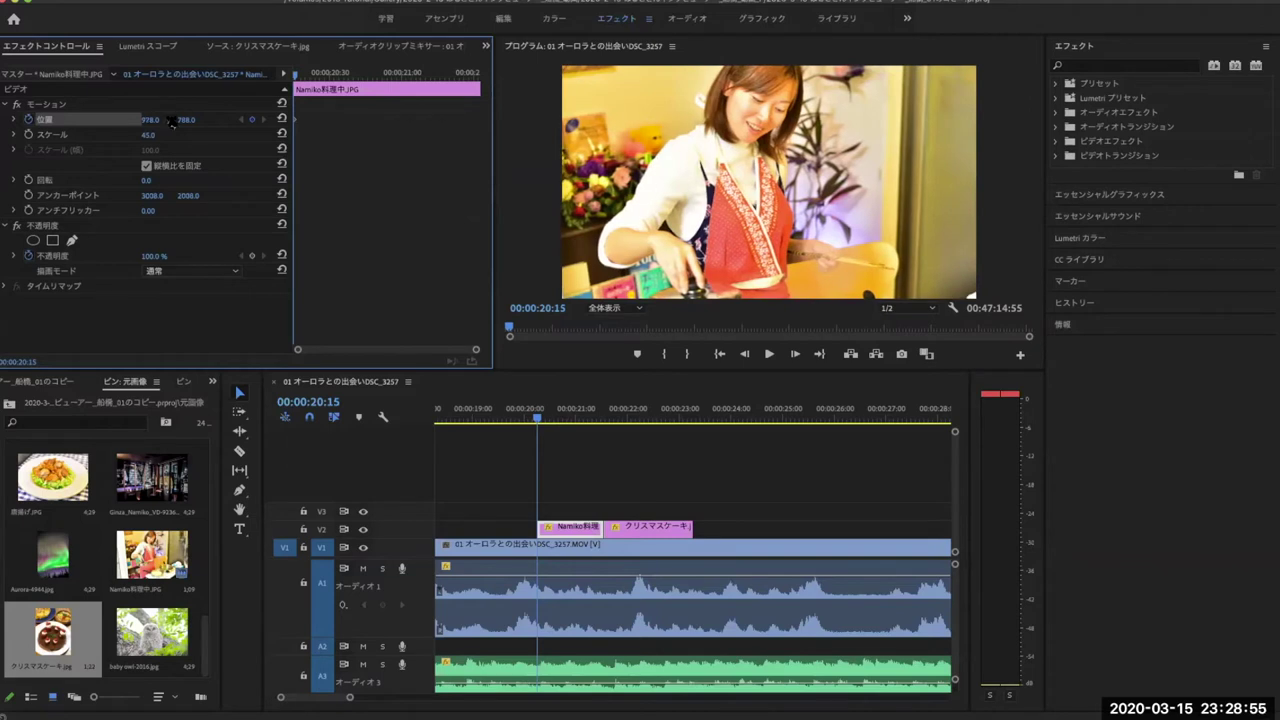
pyautogui.moveTo(186, 119)
pyautogui.mouseDown()
pyautogui.moveTo(217, 119)
pyautogui.moveTo(33, 119)
pyautogui.mouseUp()
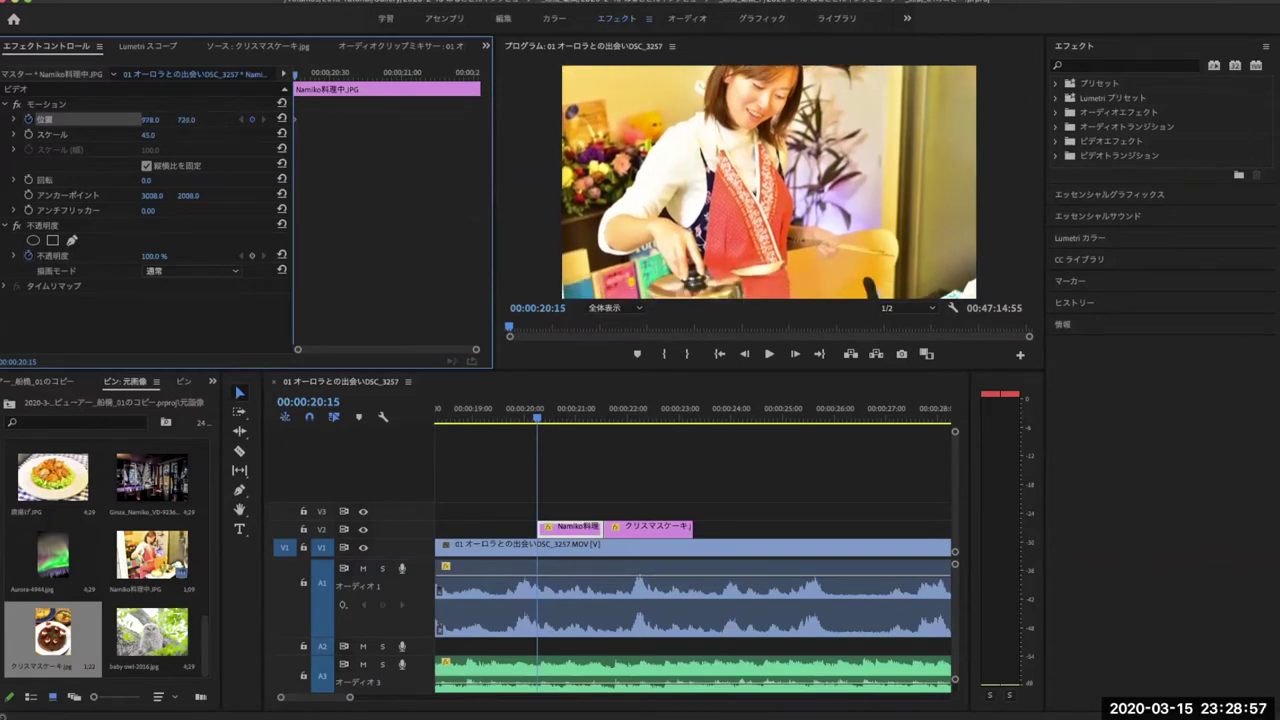
pyautogui.moveTo(186, 119); pyautogui.dragTo(203, 124)
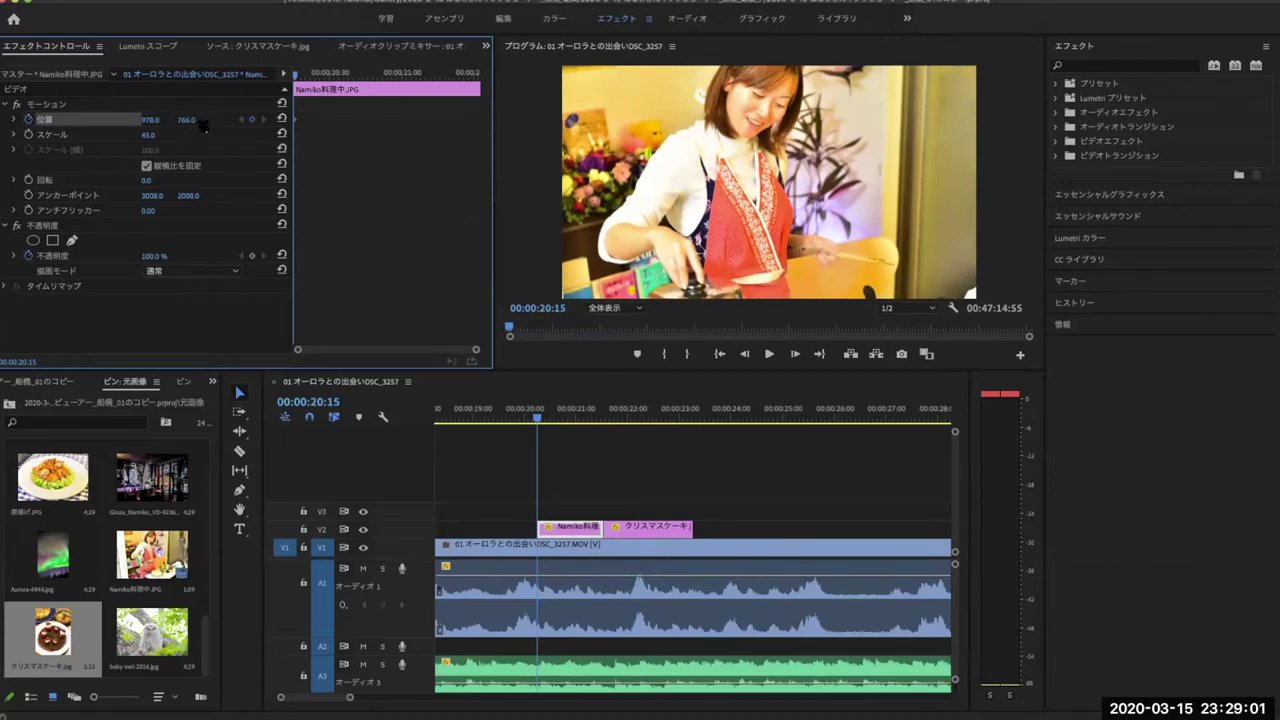
pyautogui.click(29, 119)
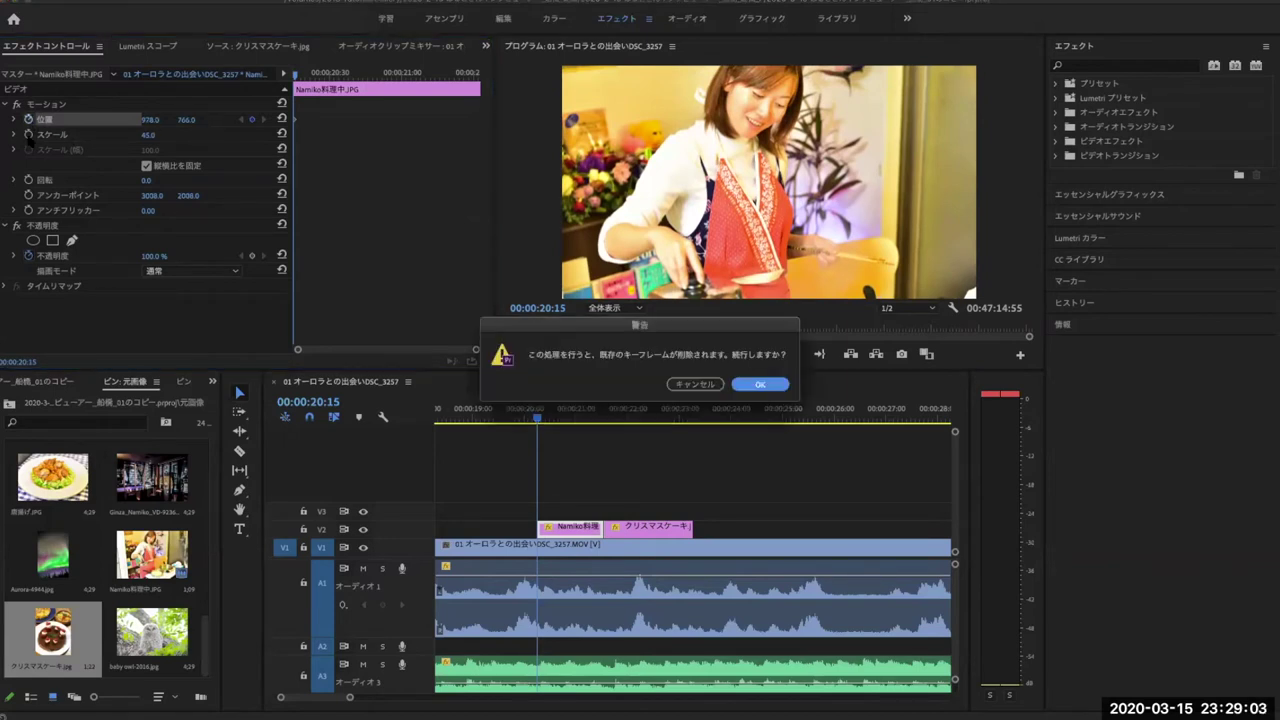
pyautogui.click(779, 385)
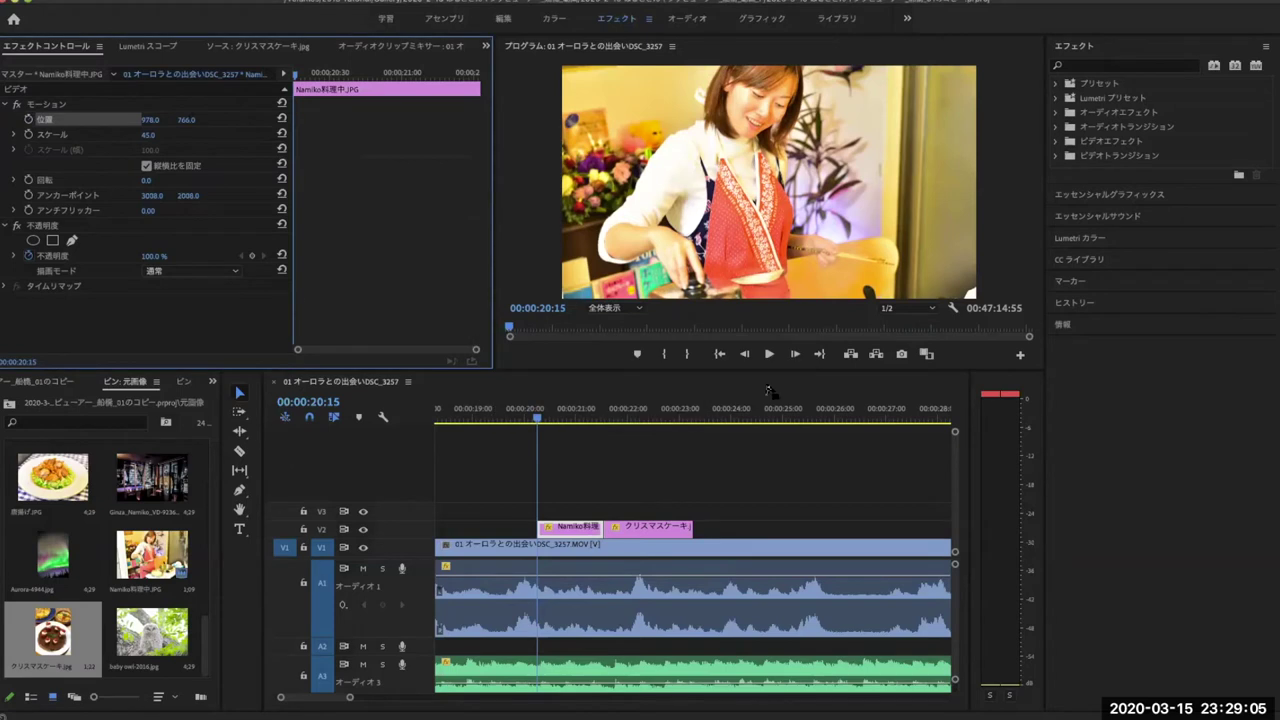
# Keyframe the cooking still's Scale at 51 on its last frame and preview the zoom.
pyautogui.click(29, 134)
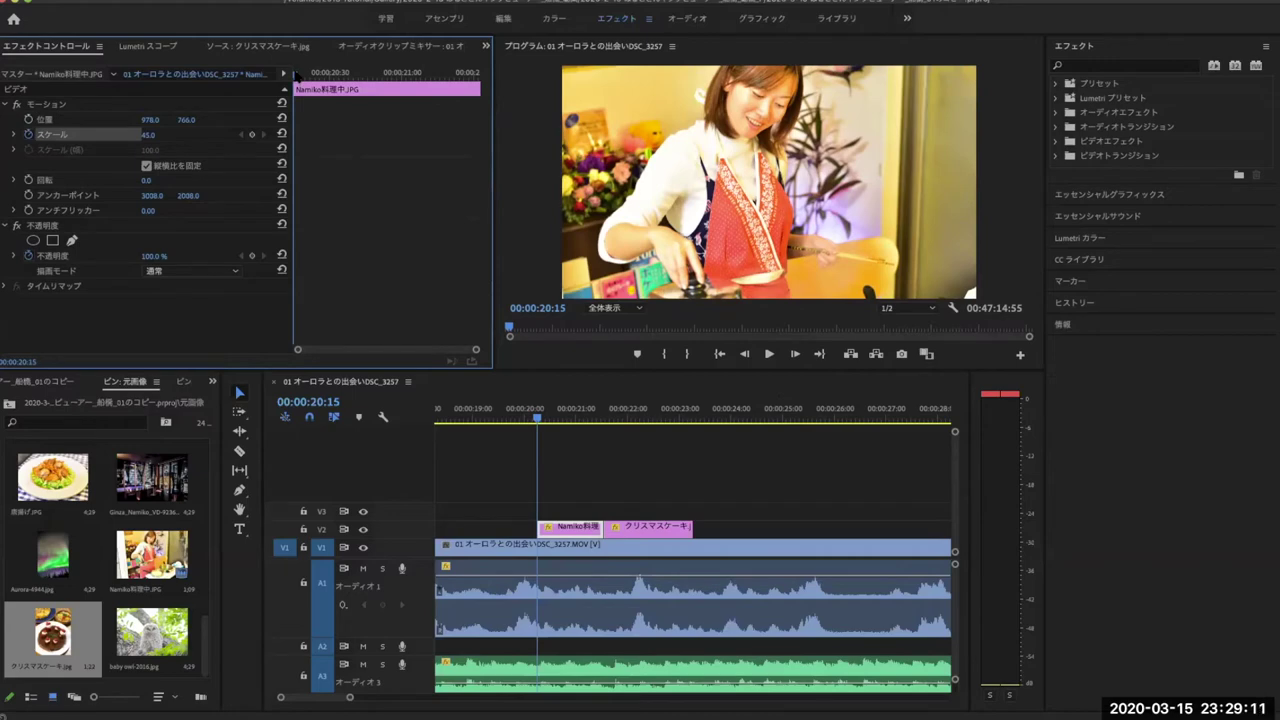
pyautogui.moveTo(296, 75); pyautogui.dragTo(481, 90)
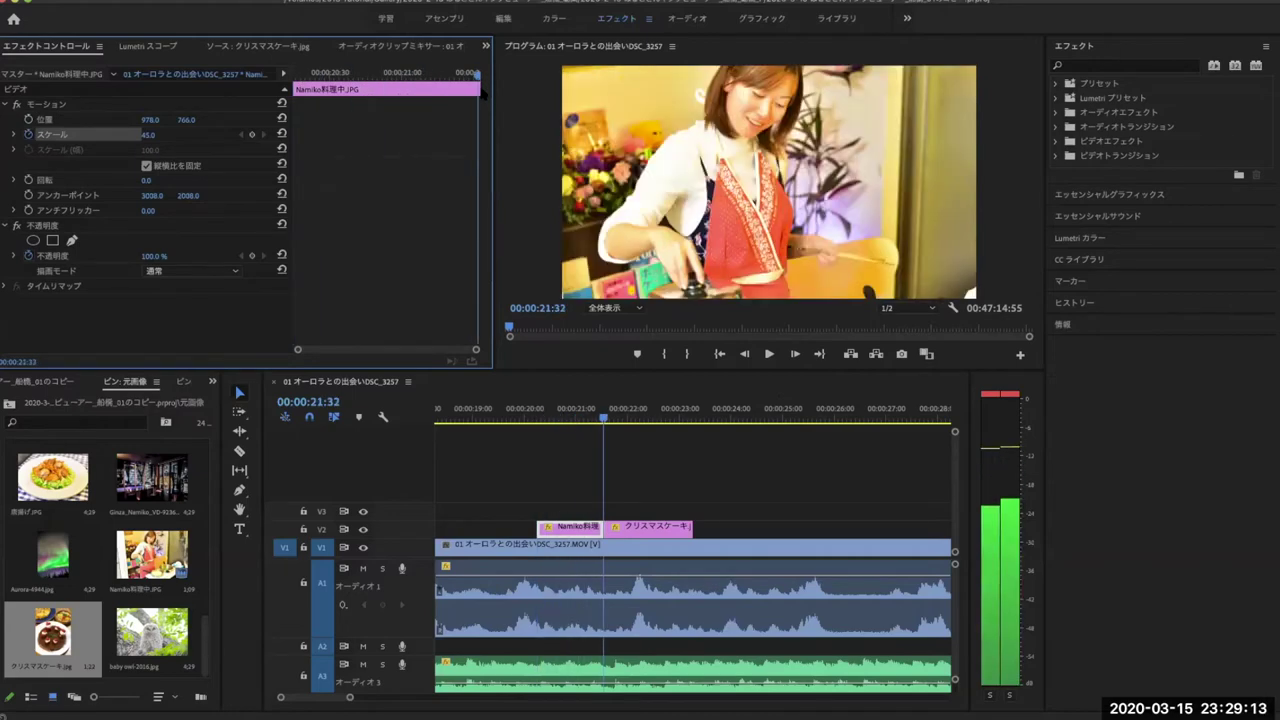
pyautogui.moveTo(481, 90); pyautogui.dragTo(477, 89)
pyautogui.click(253, 134)
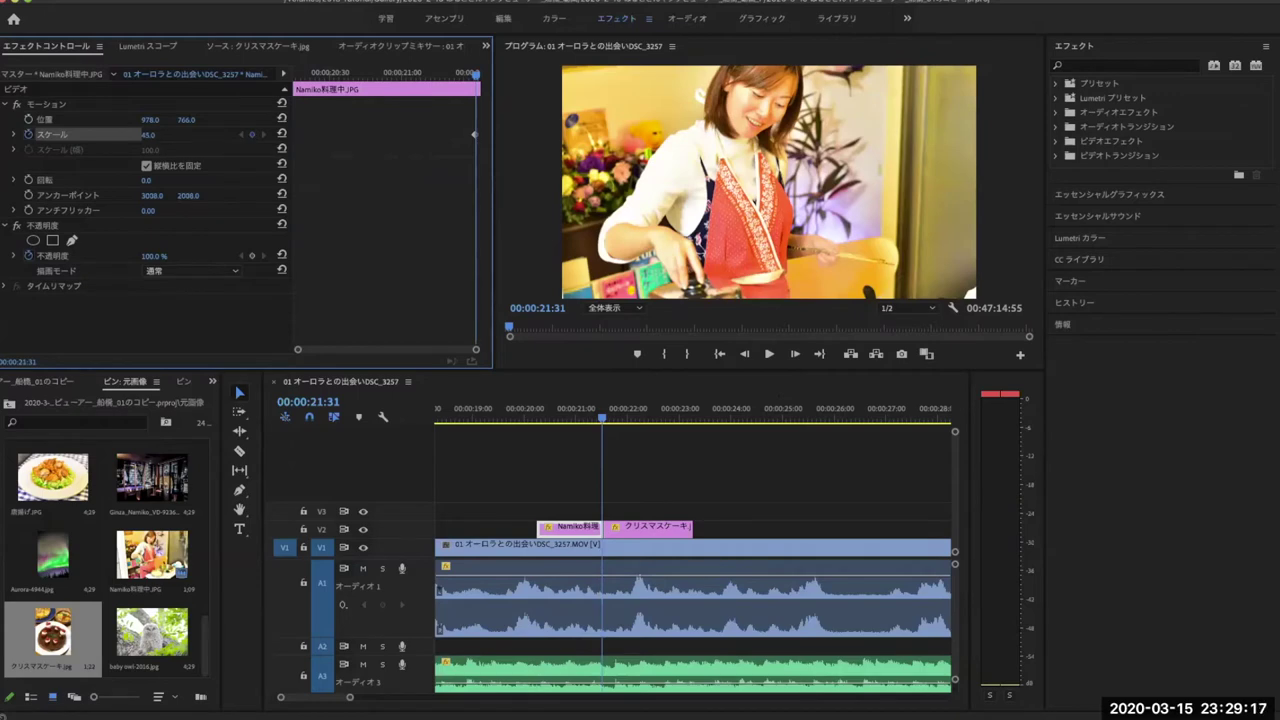
pyautogui.moveTo(148, 134); pyautogui.dragTo(154, 134)
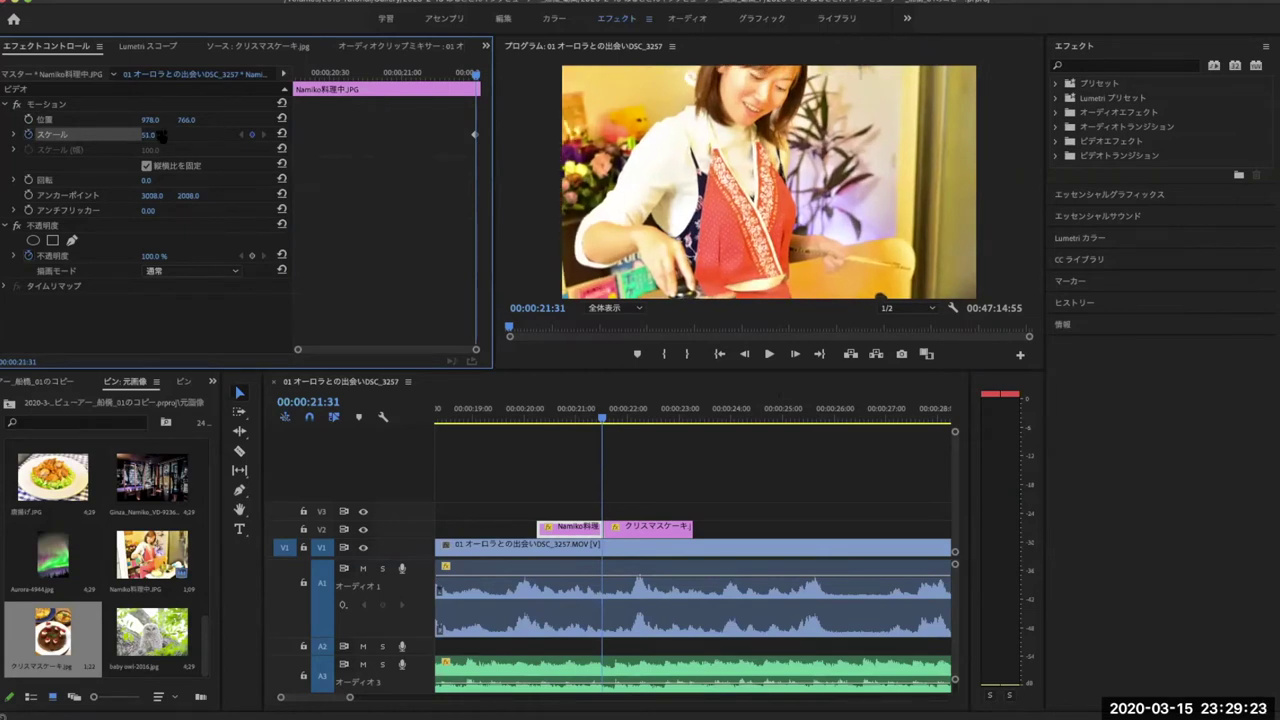
pyautogui.click(532, 418)
pyautogui.press('space')
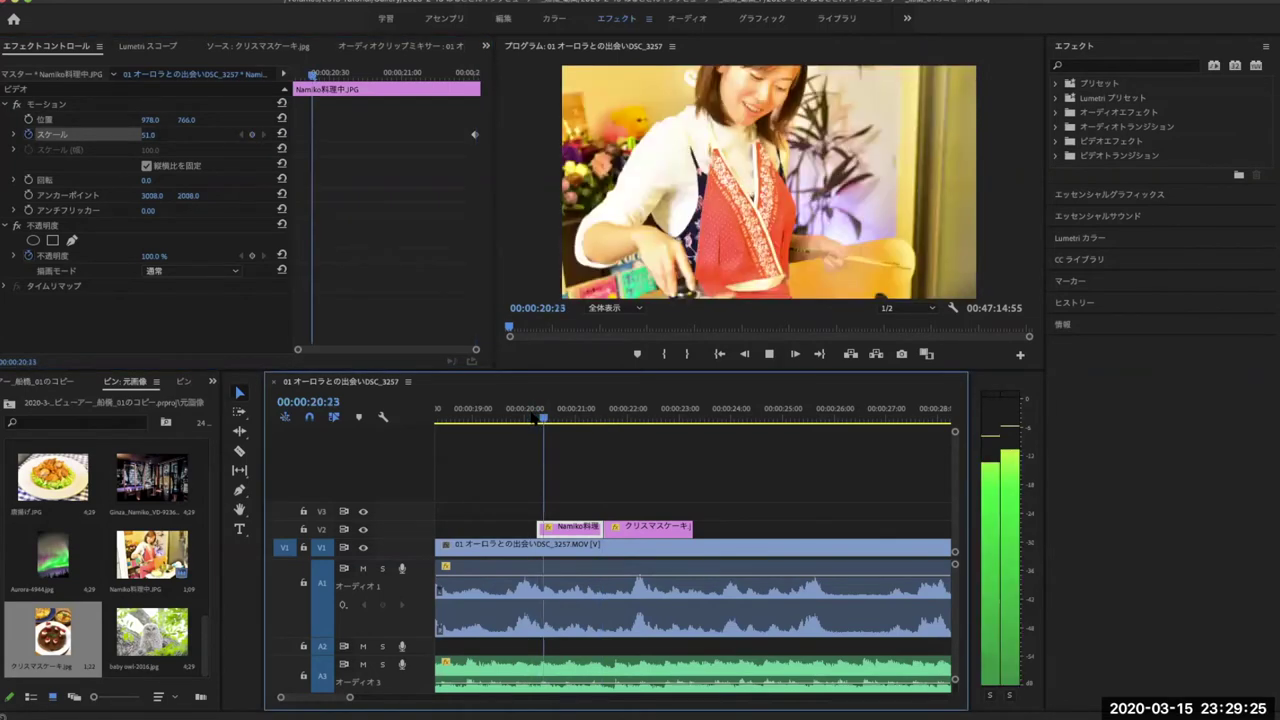
pyautogui.press('space')
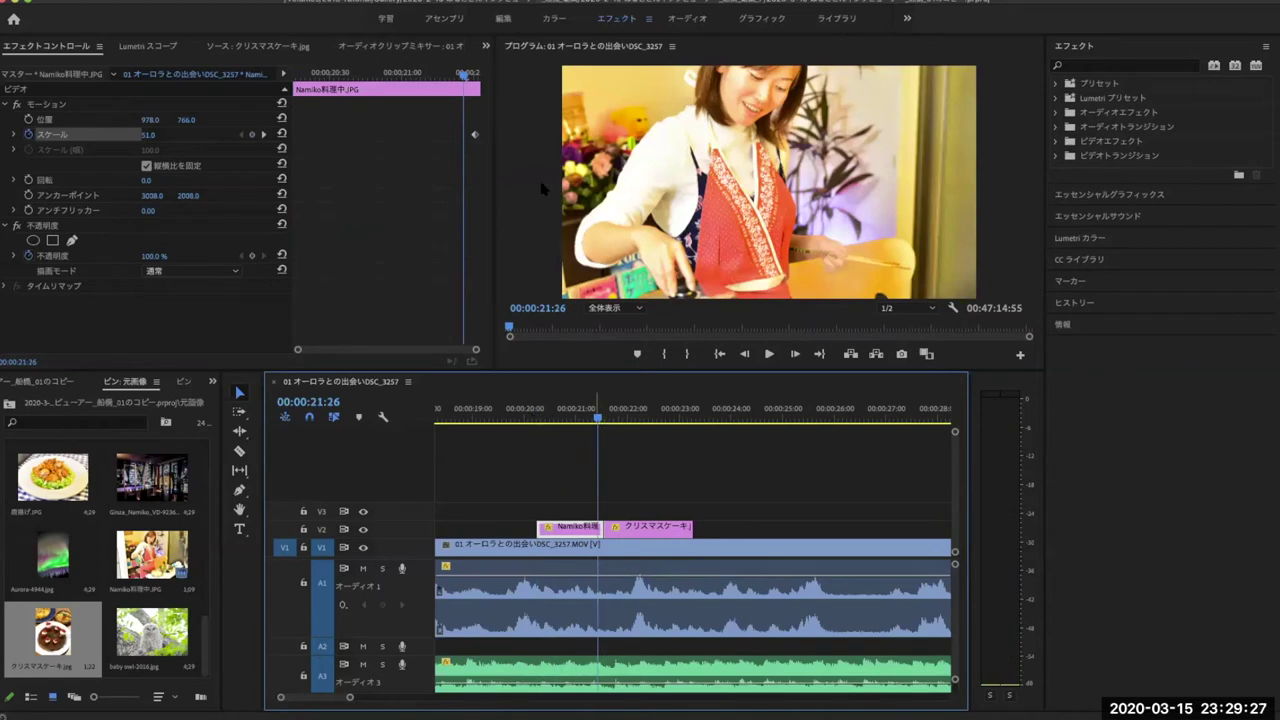
# Lower the cooking still's Scale at its first frame and review the B-roll section.
pyautogui.moveTo(467, 88); pyautogui.dragTo(277, 64)
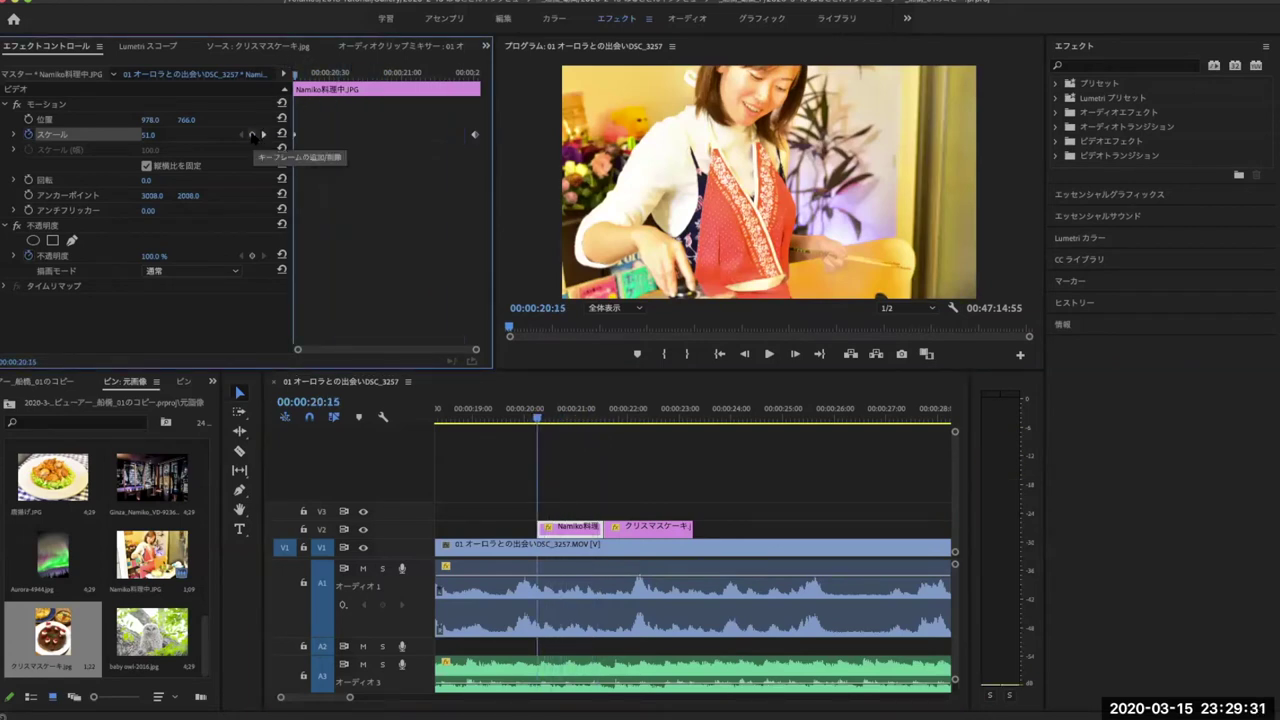
pyautogui.moveTo(148, 134); pyautogui.dragTo(138, 134)
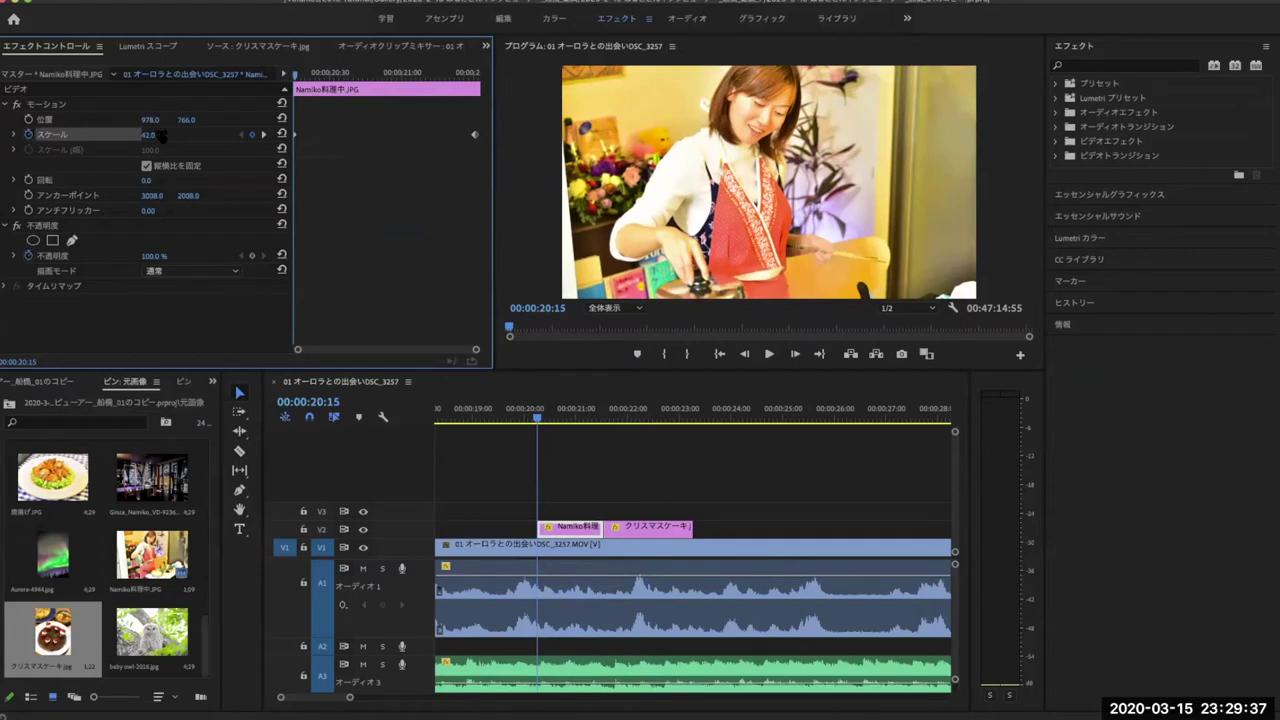
pyautogui.moveTo(296, 76); pyautogui.dragTo(505, 78)
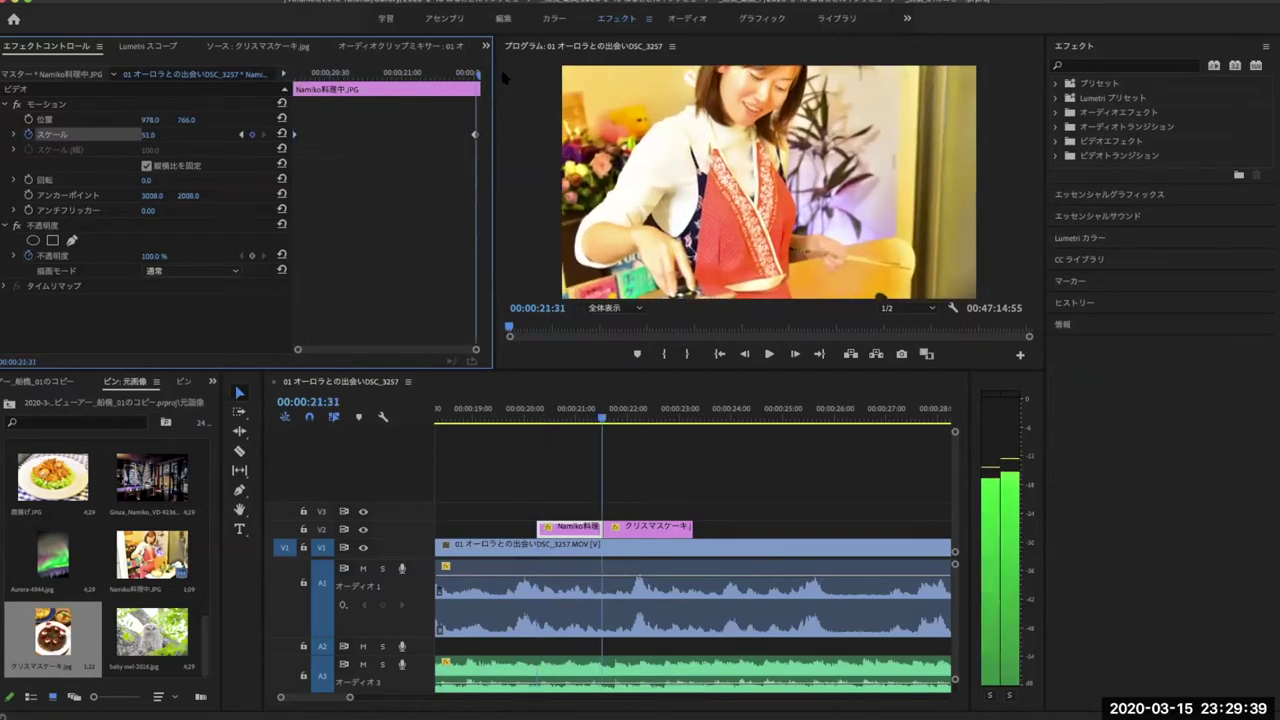
pyautogui.press('Right')
pyautogui.press('Right')
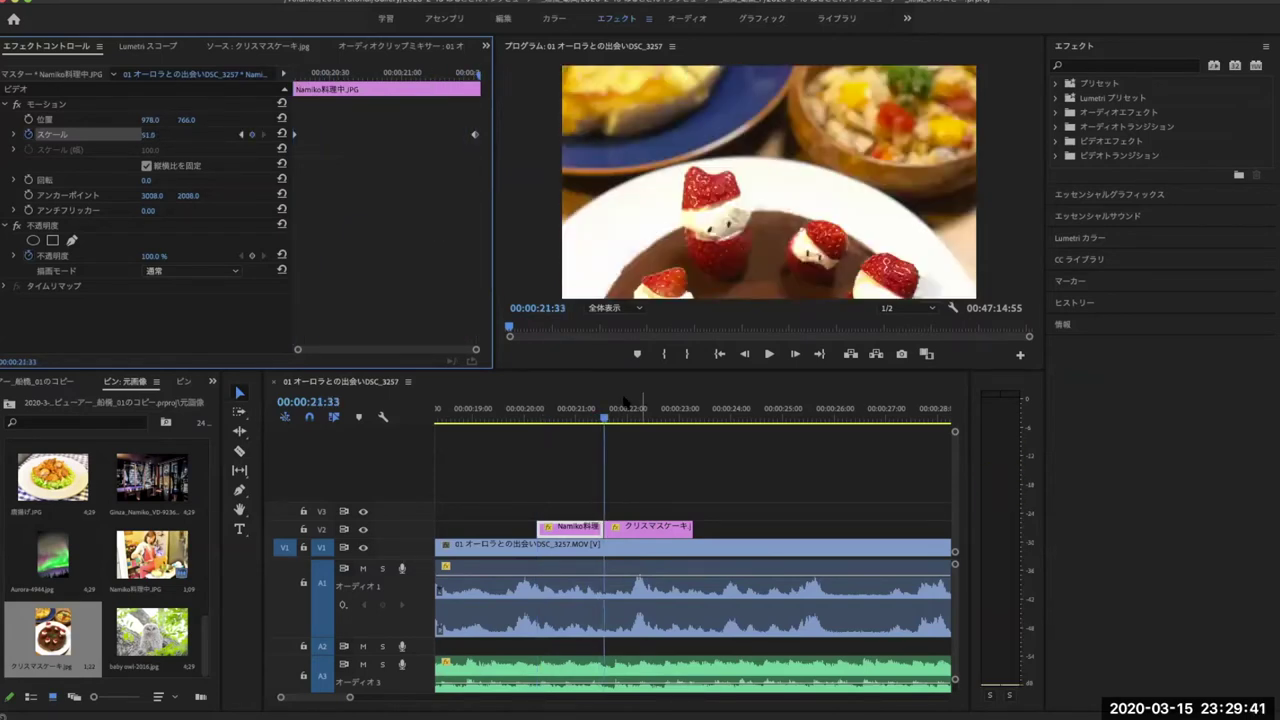
pyautogui.click(521, 410)
pyautogui.press('space')
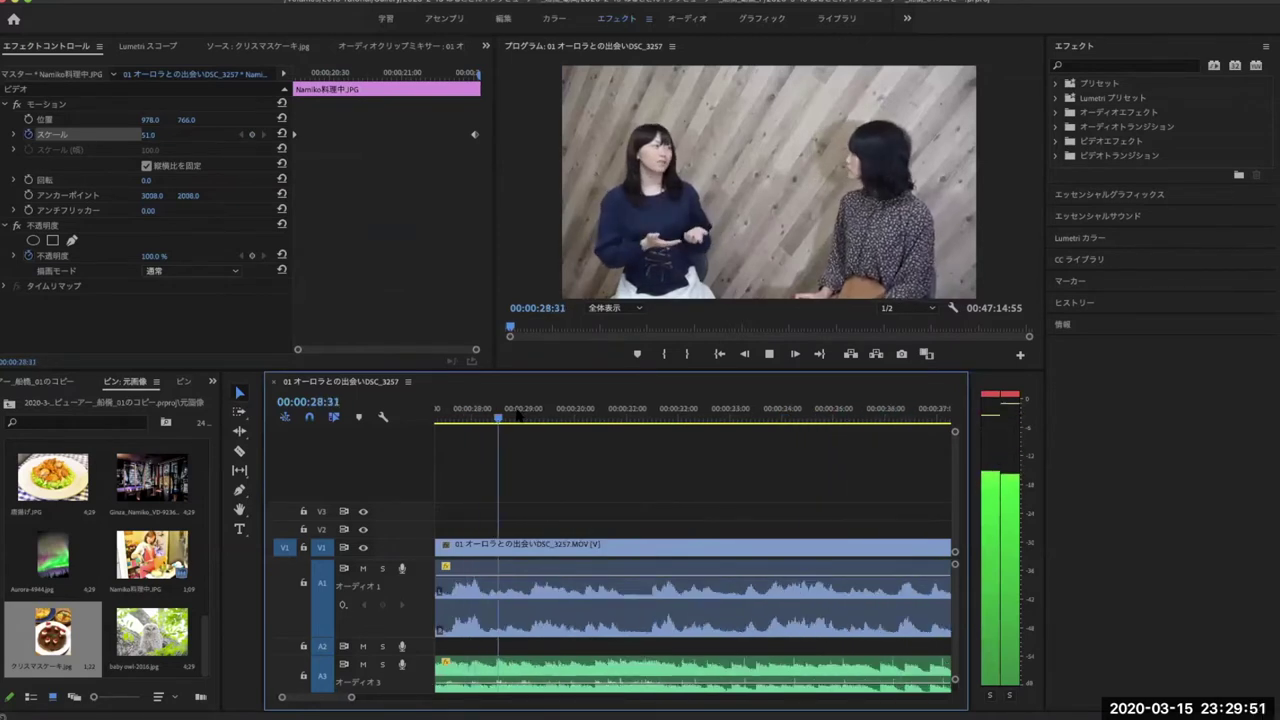
pyautogui.press('space')
# Park at 28:40 and load Aurora-4944.jpg into the Source Monitor.
pyautogui.moveTo(530, 410); pyautogui.dragTo(507, 411)
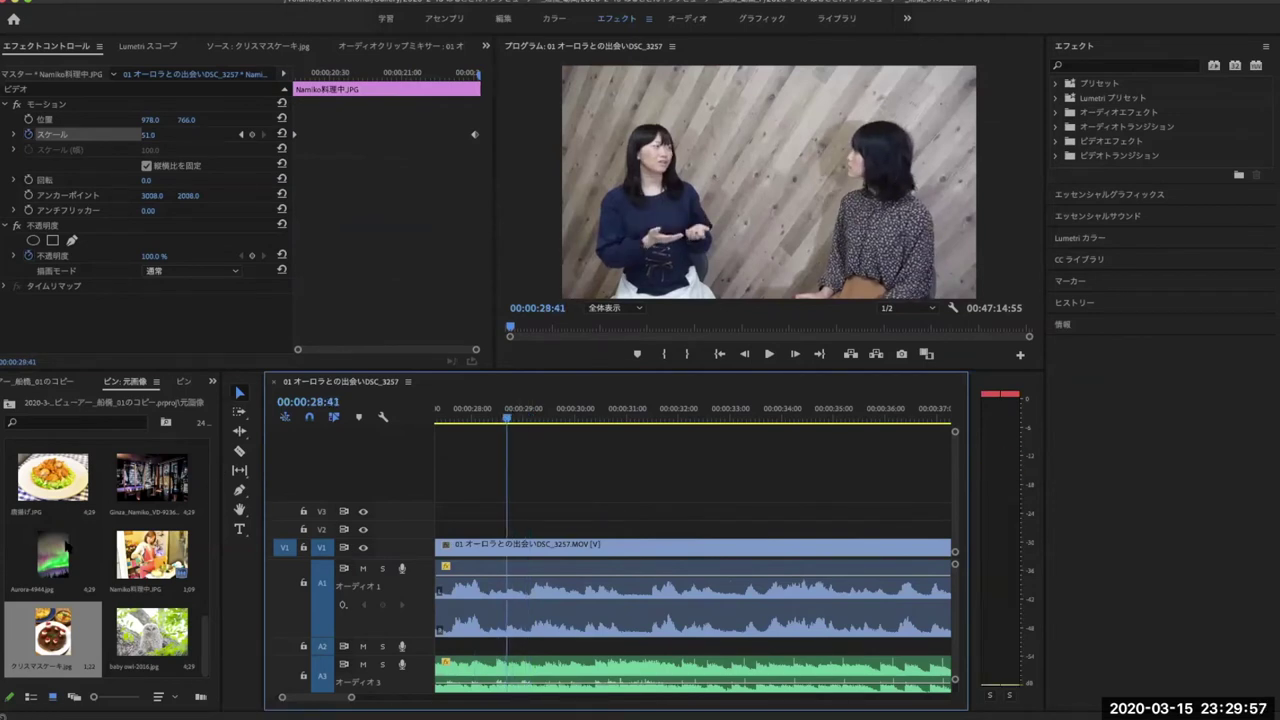
pyautogui.click(60, 555)
pyautogui.doubleClick(60, 555)
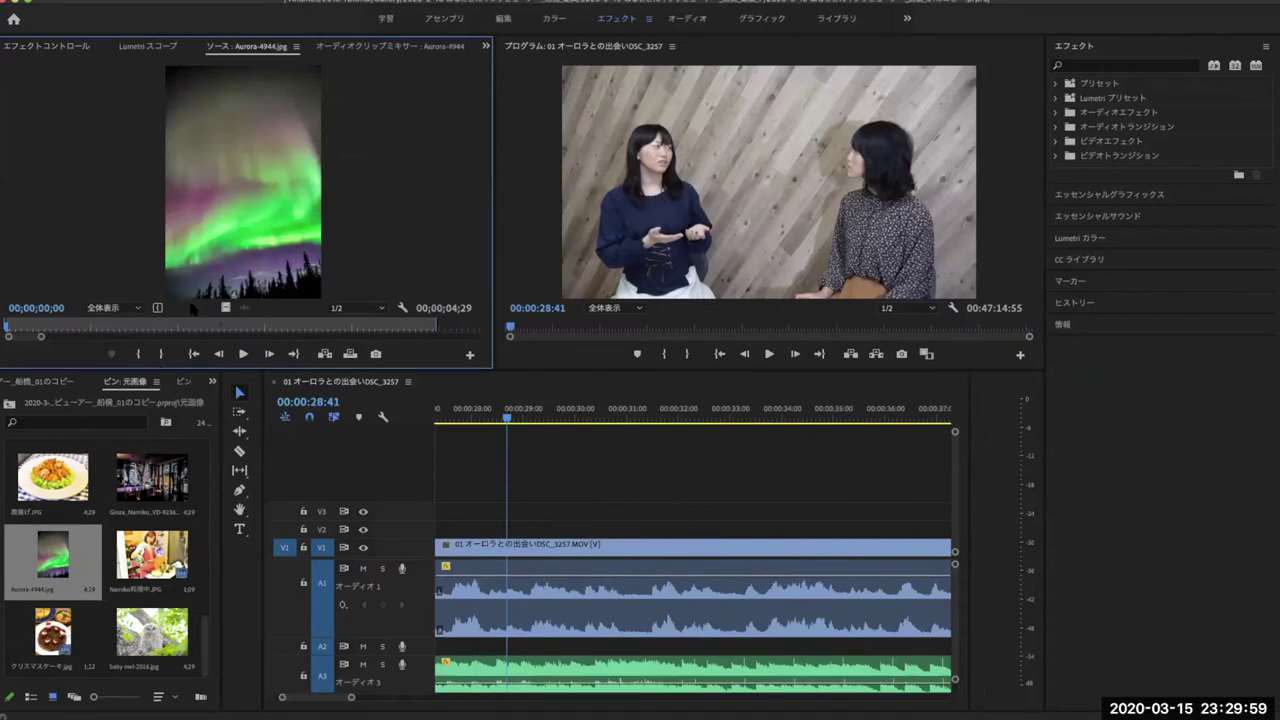
# Trim the Aurora-4944.jpg still to about two seconds and drop it on V2 at 28:41.
pyautogui.press('space')
pyautogui.press('o')
pyautogui.moveTo(251, 194); pyautogui.dragTo(515, 528)
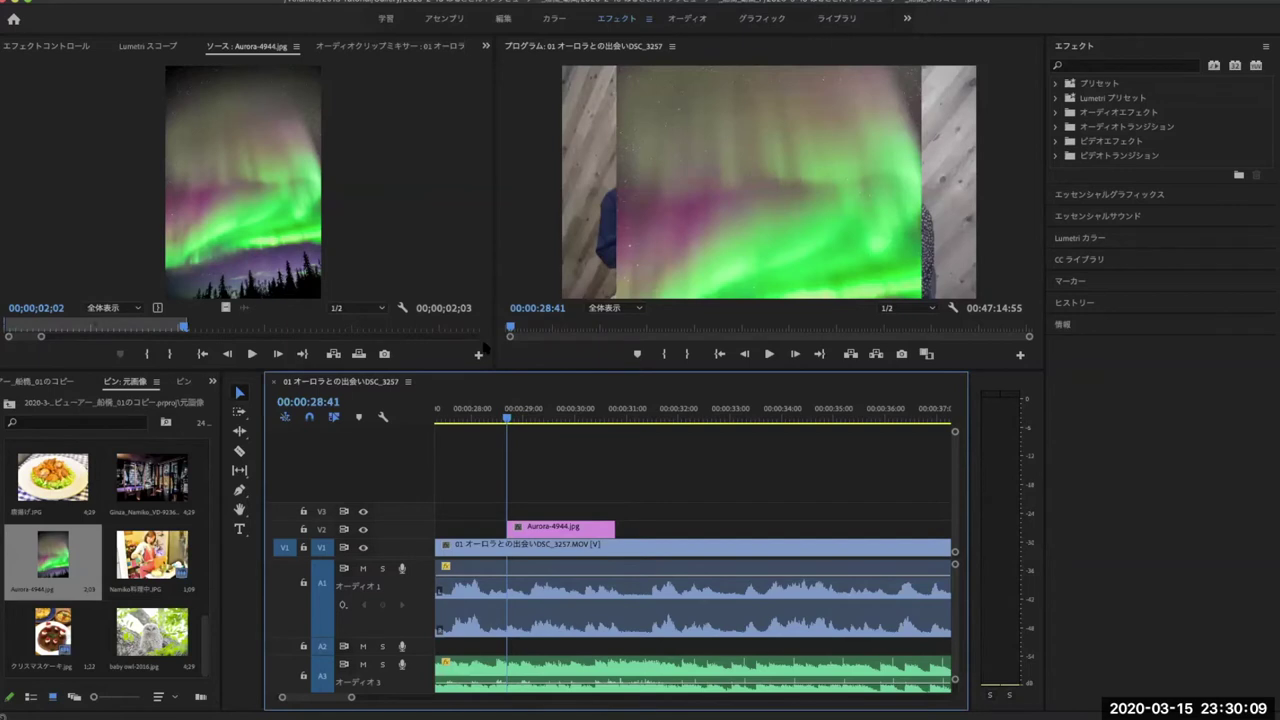
pyautogui.click(486, 45)
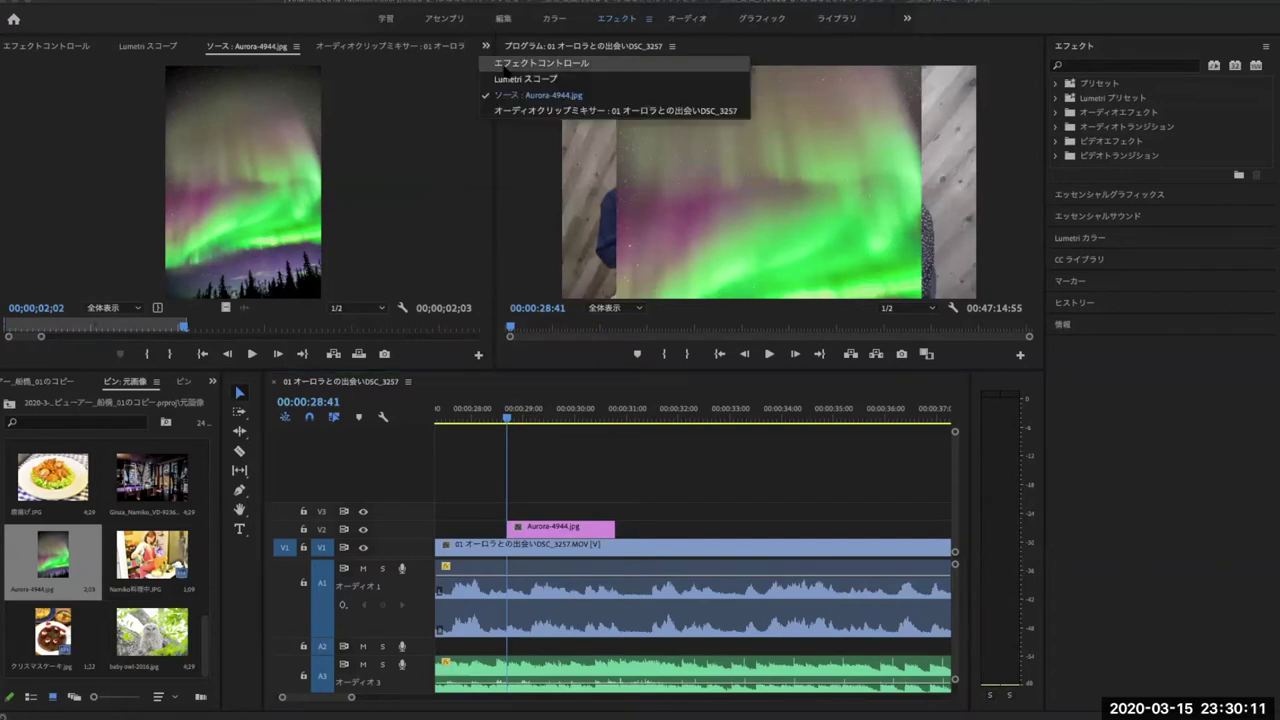
pyautogui.click(506, 68)
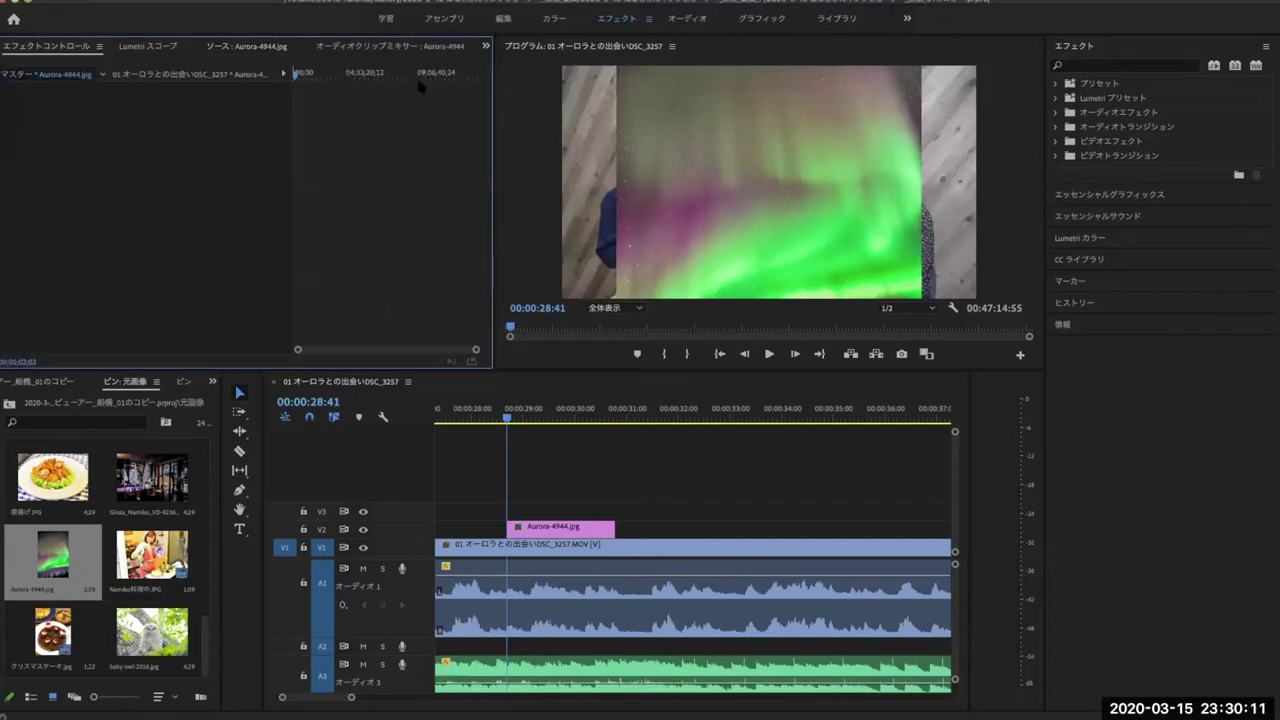
# Enlarge the Aurora still on V2 to scale 140 so it fills the frame.
pyautogui.click(535, 526)
pyautogui.click(290, 141)
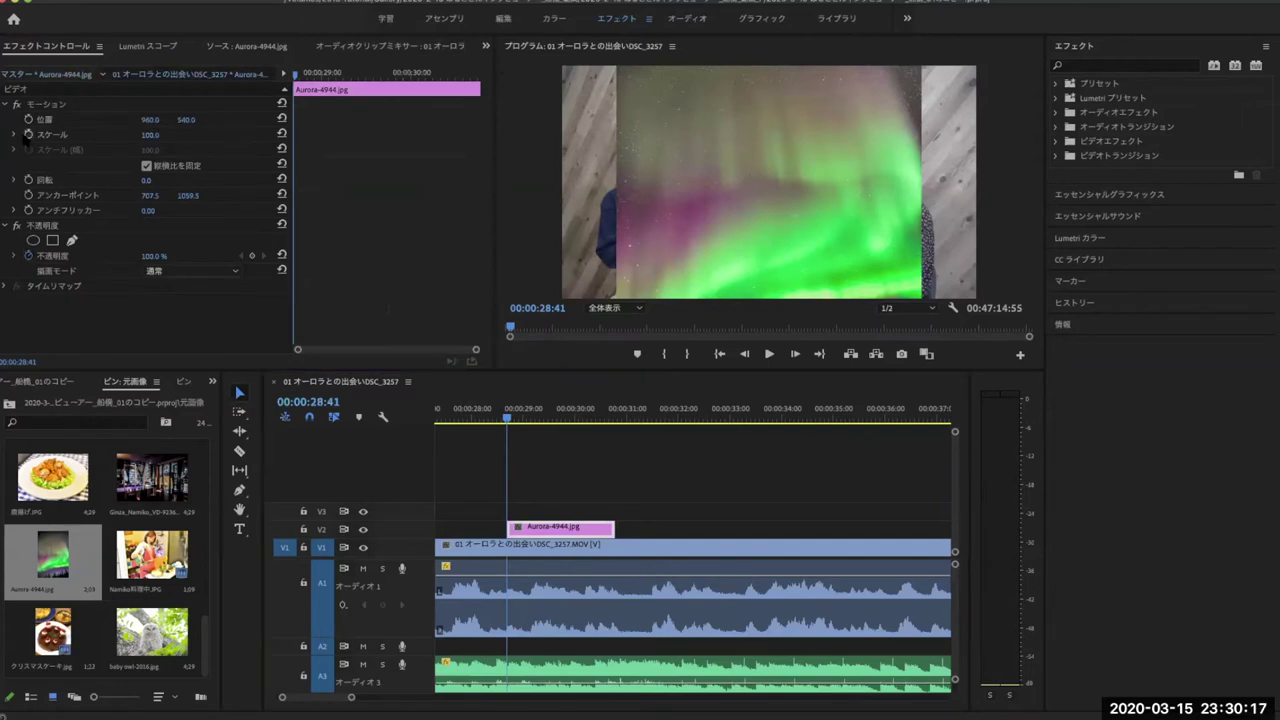
pyautogui.click(38, 135)
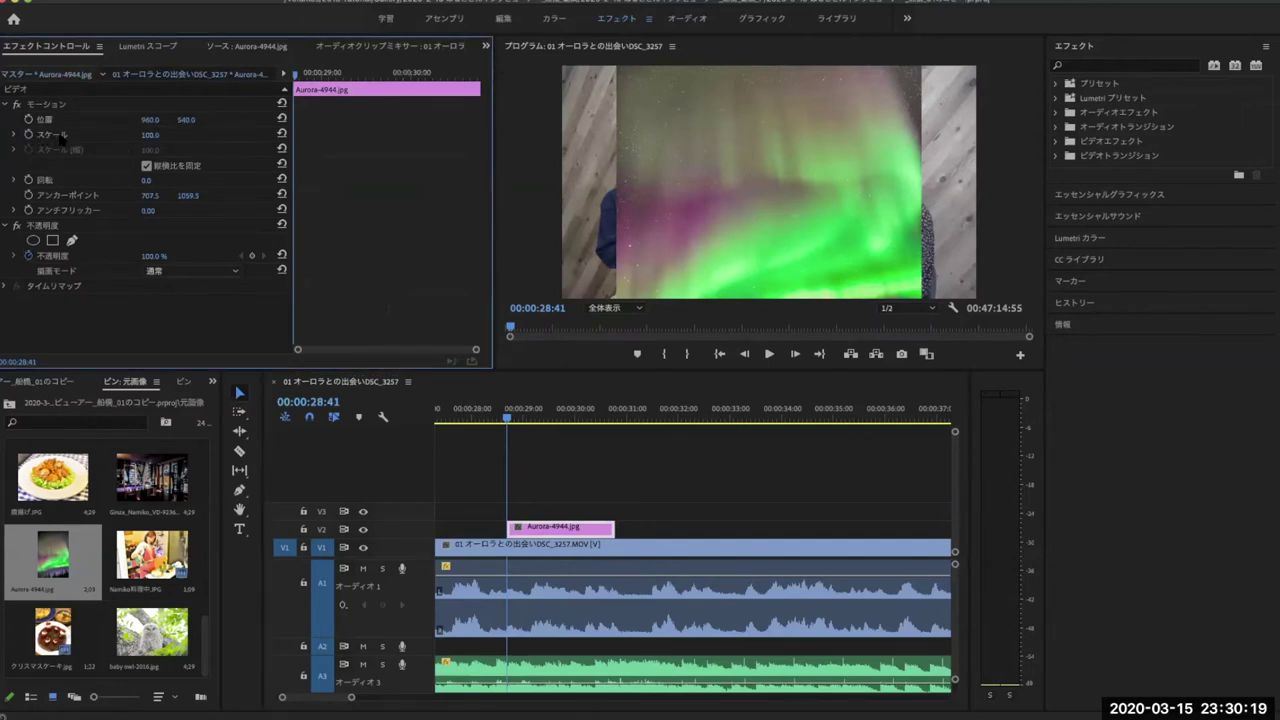
pyautogui.moveTo(145, 135); pyautogui.dragTo(205, 135)
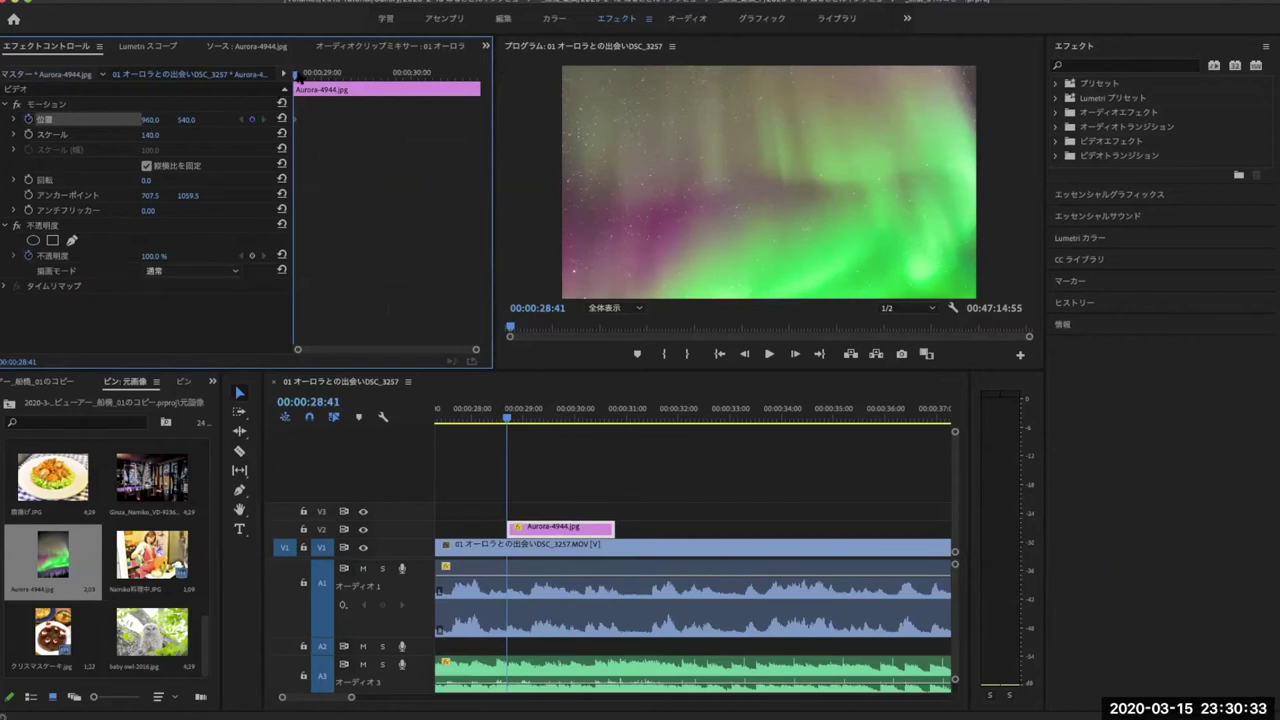
# Add a Position keyframe on the Aurora still's last frame, raising it to Y -311.
pyautogui.press('space')
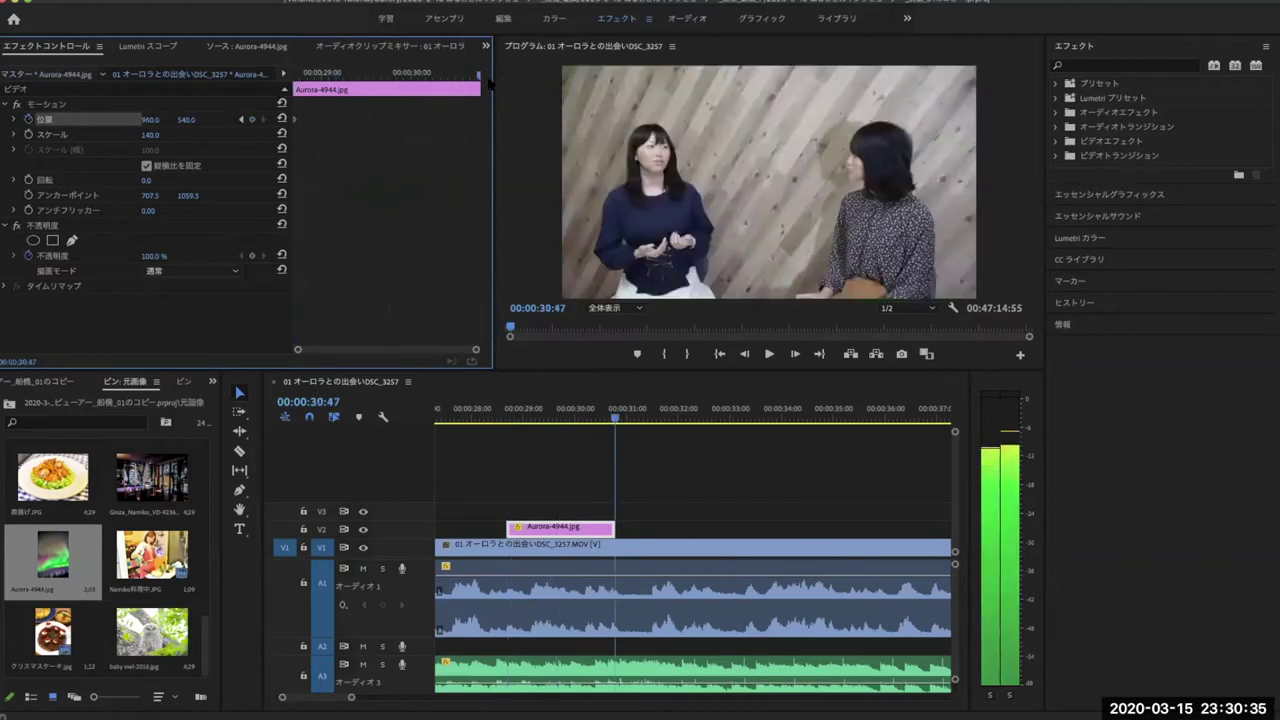
pyautogui.click(479, 75)
pyautogui.press('Left')
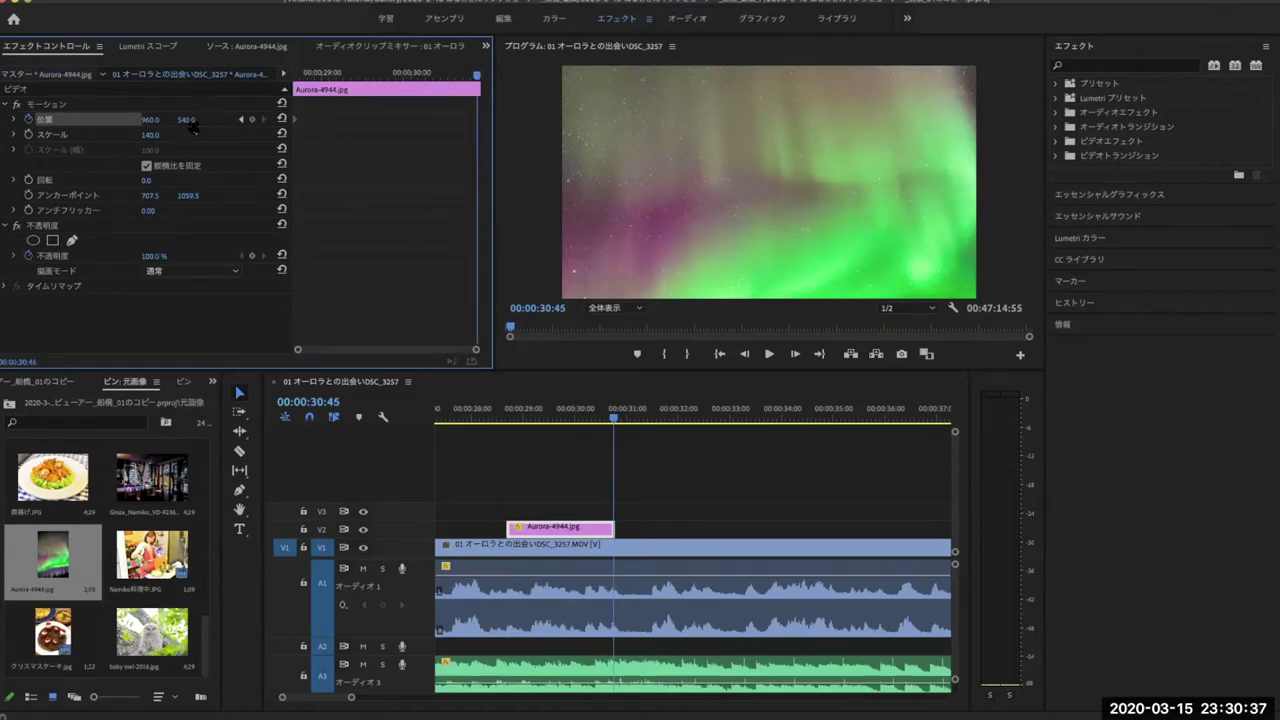
pyautogui.click(251, 119)
pyautogui.moveTo(186, 119); pyautogui.dragTo(149, 119)
pyautogui.moveTo(186, 119); pyautogui.dragTo(192, 120)
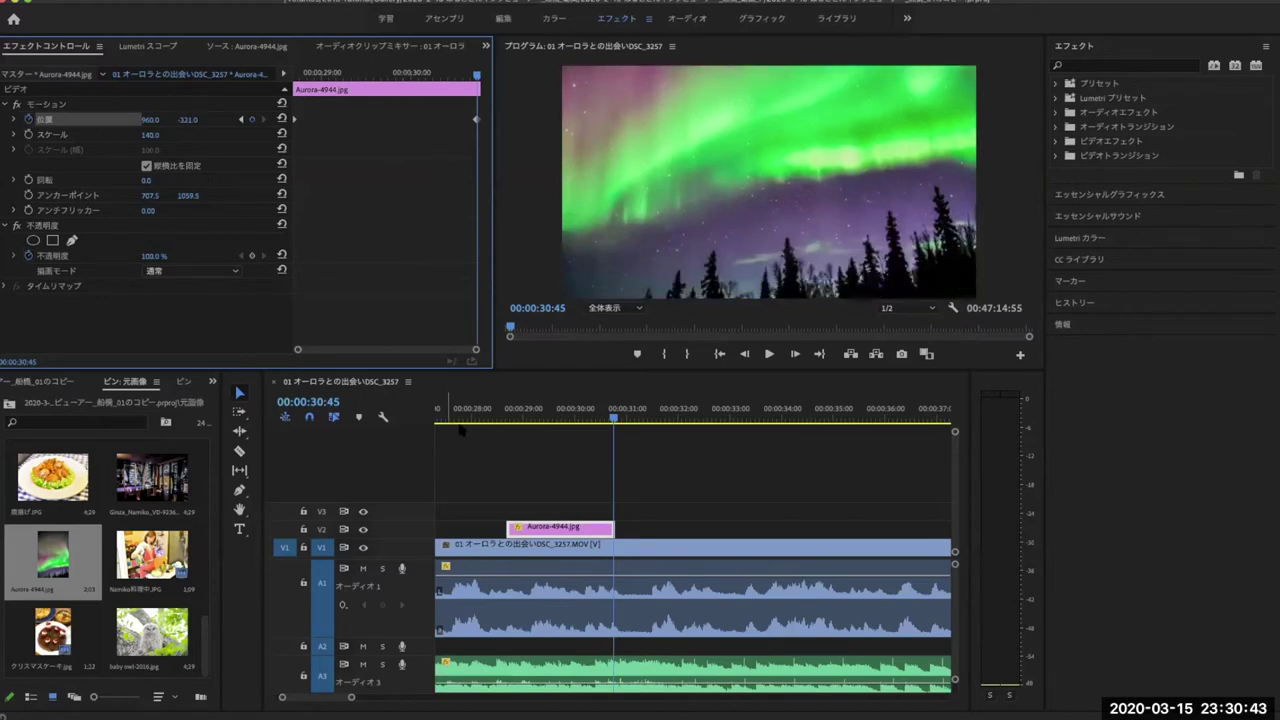
# Play the Aurora section twice to review its vertical pan over the interview.
pyautogui.click(493, 418)
pyautogui.press('space')
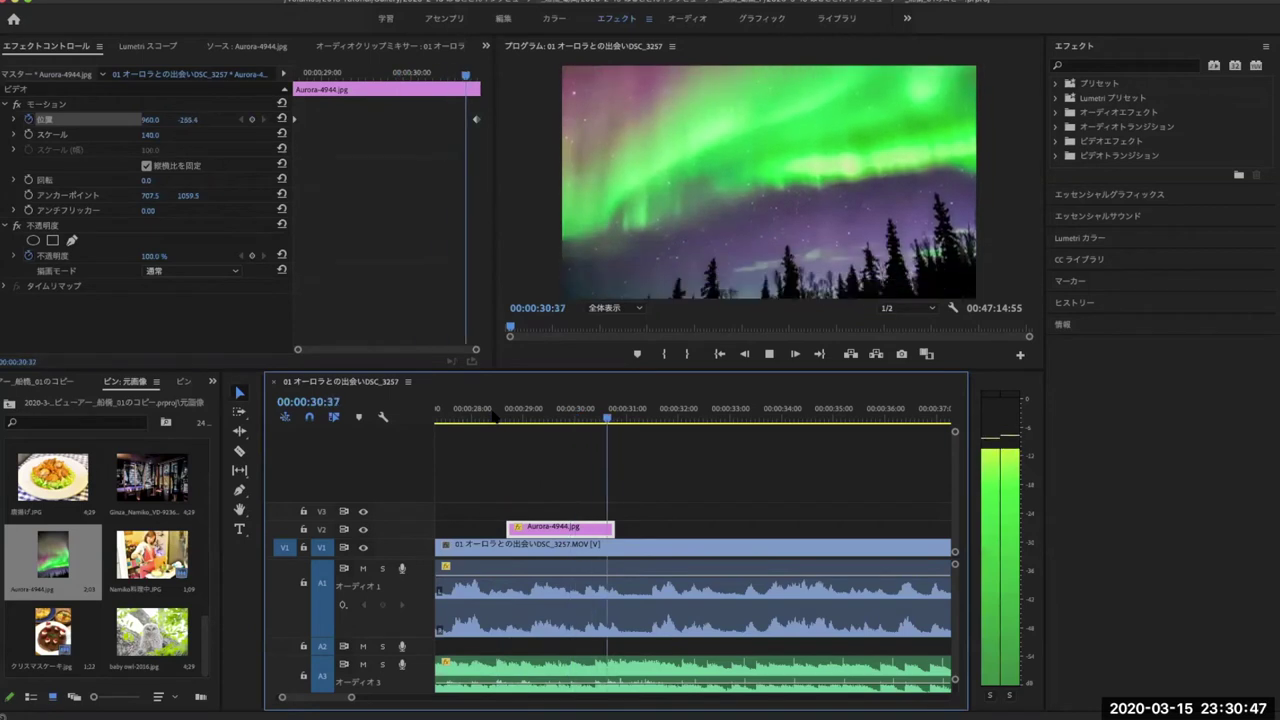
pyautogui.press('space')
pyautogui.click(498, 418)
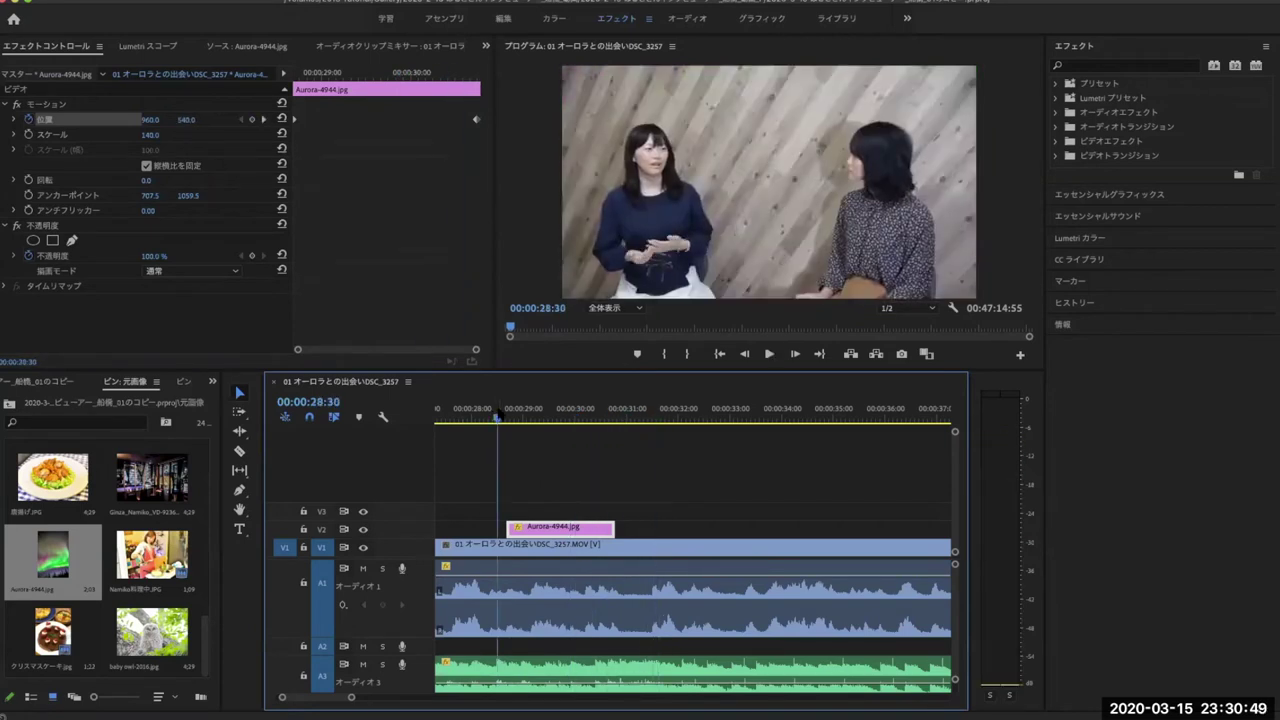
pyautogui.press('space')
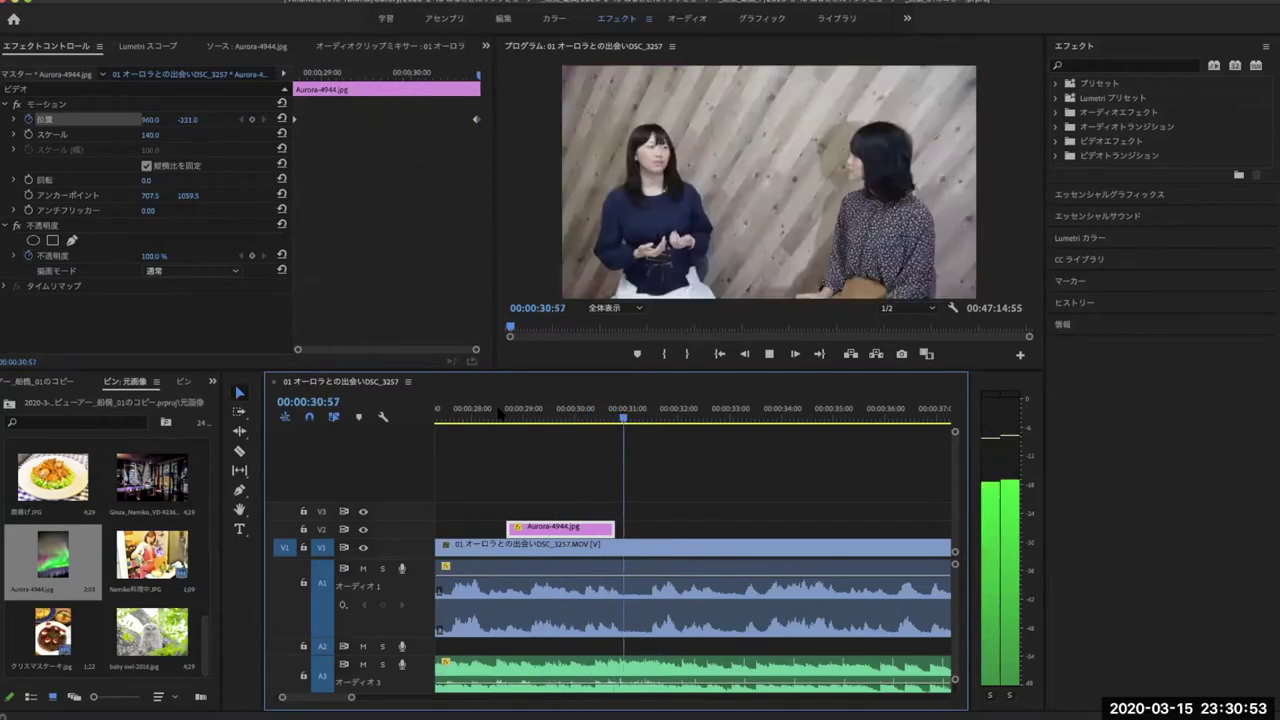
pyautogui.press('space')
pyautogui.click(506, 413)
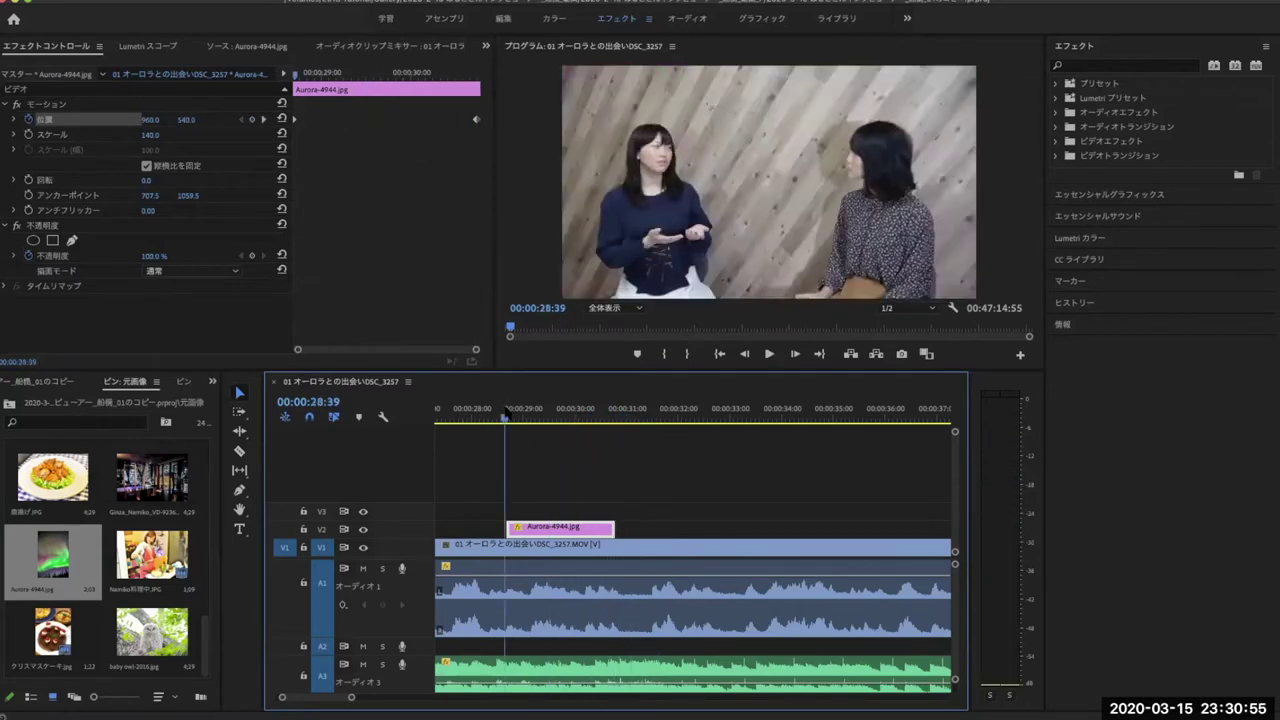
pyautogui.rightClick(565, 532)
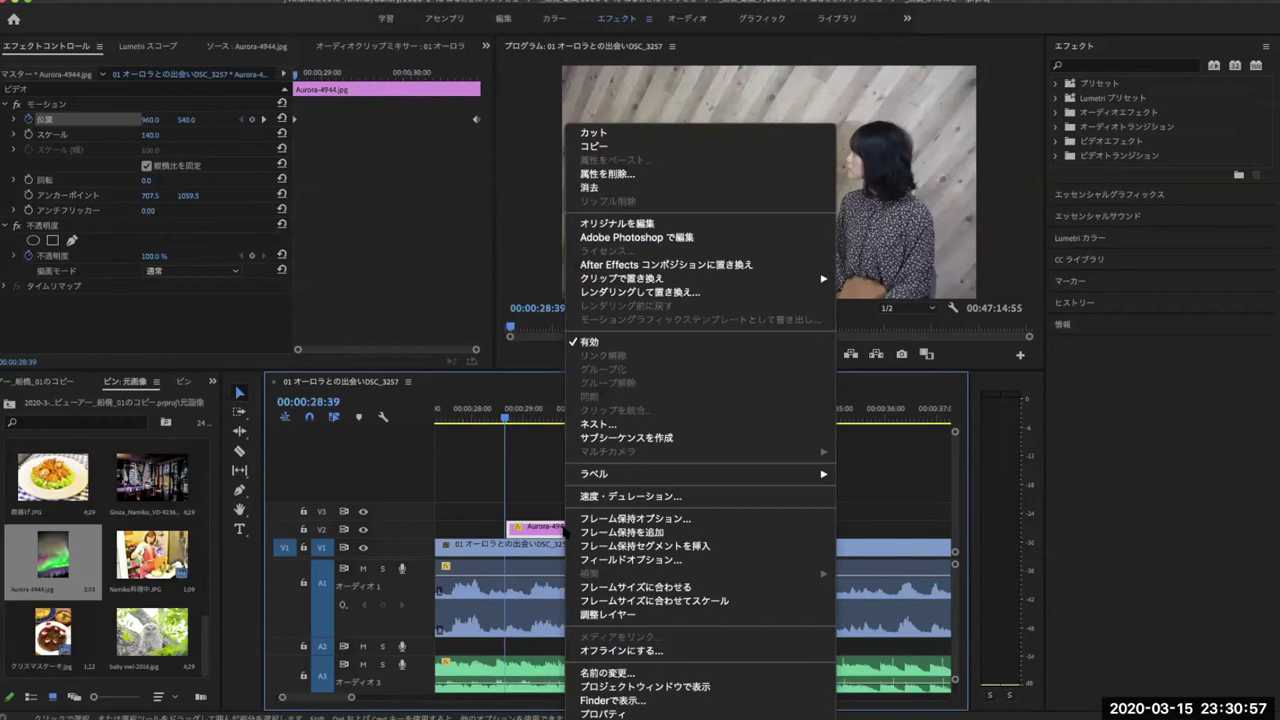
pyautogui.click(659, 497)
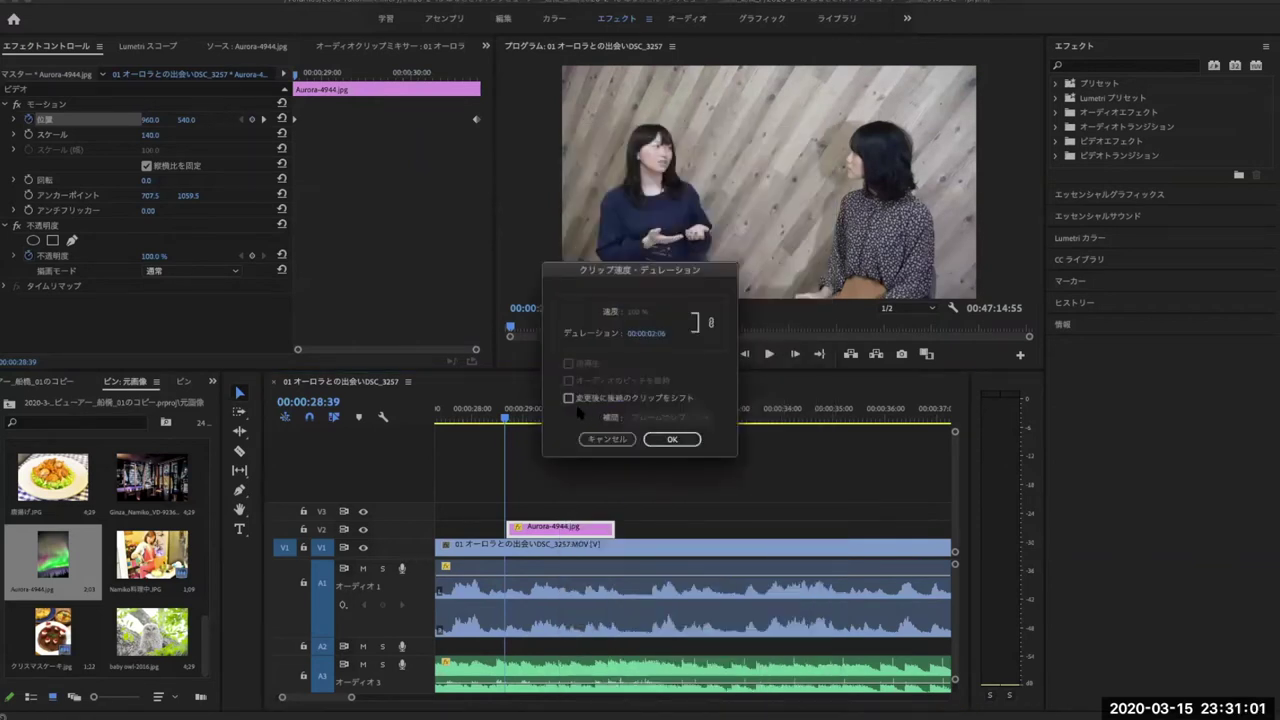
pyautogui.click(612, 439)
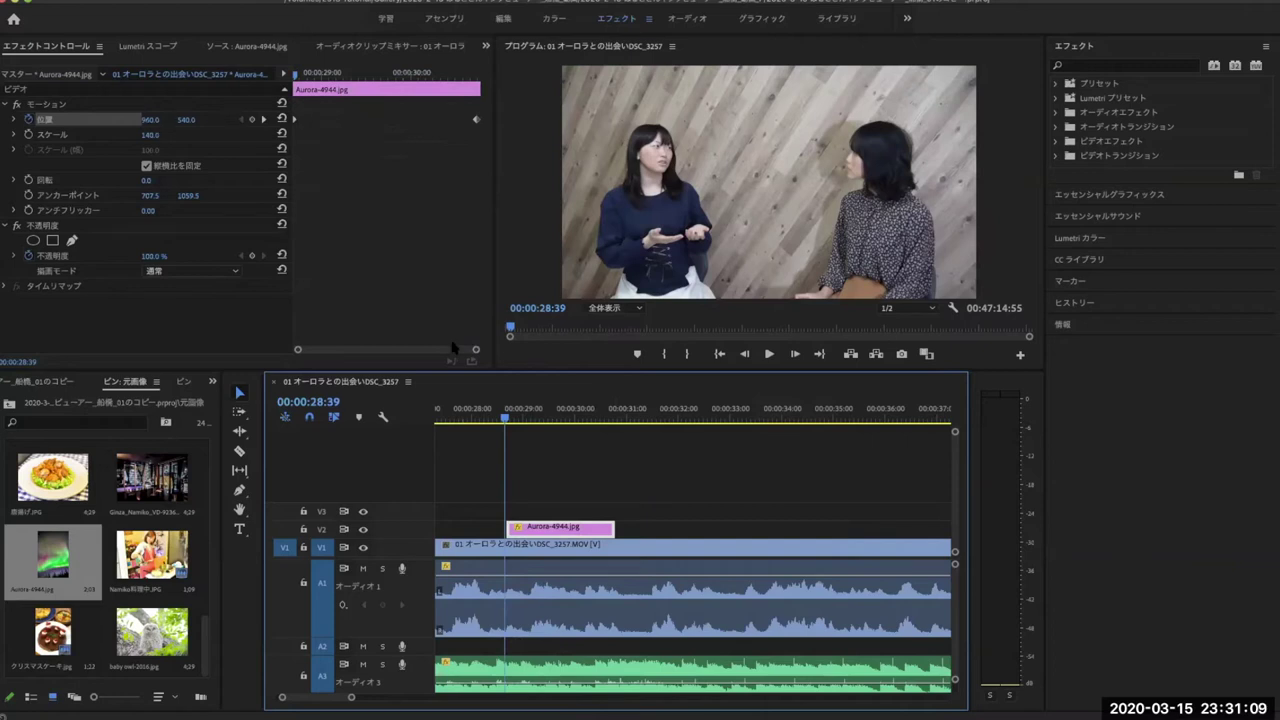
pyautogui.moveTo(506, 414); pyautogui.dragTo(506, 414)
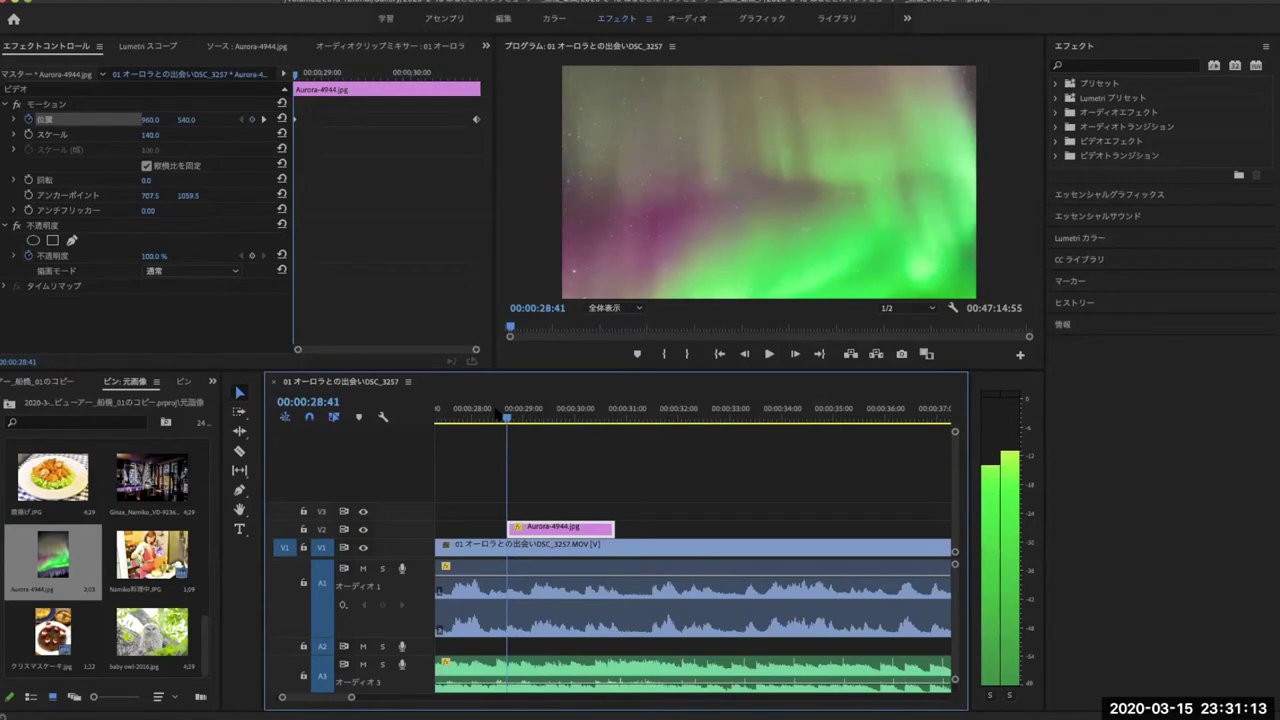
# Change the aurora still's starting Position Y keyframe to 685 so it opens on the treeline.
pyautogui.click(294, 76)
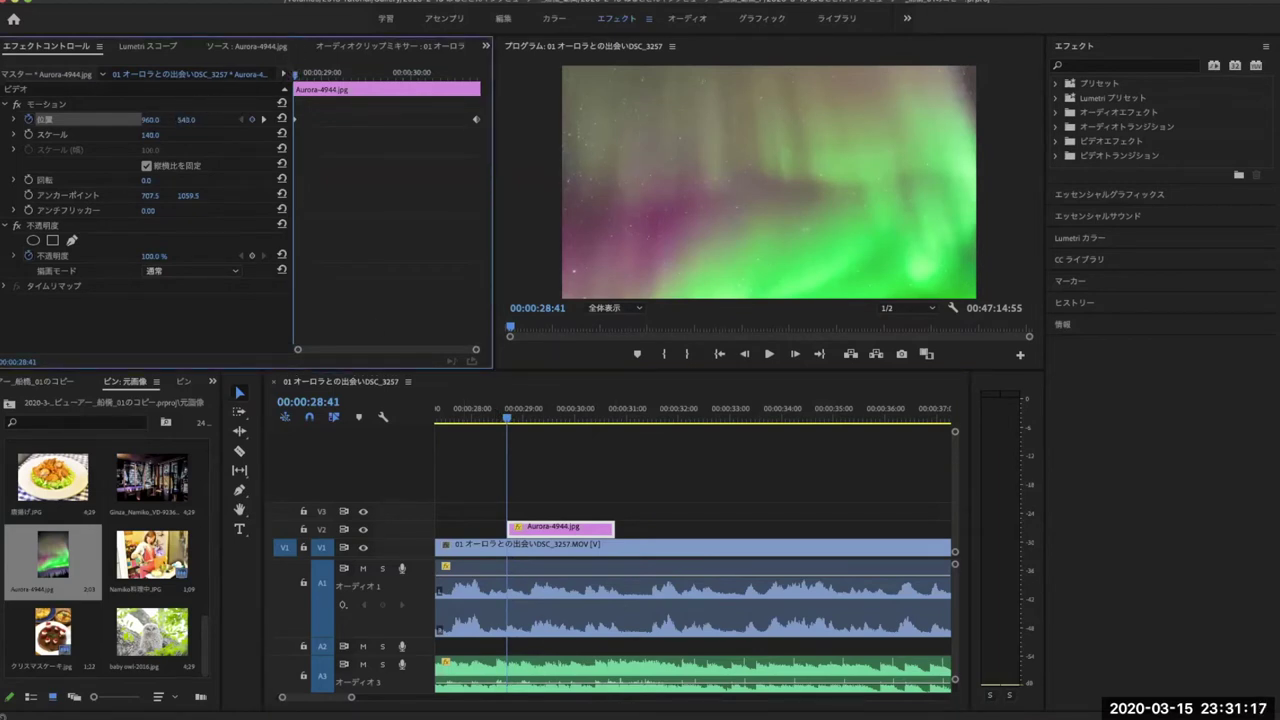
pyautogui.moveTo(186, 119); pyautogui.dragTo(193, 121)
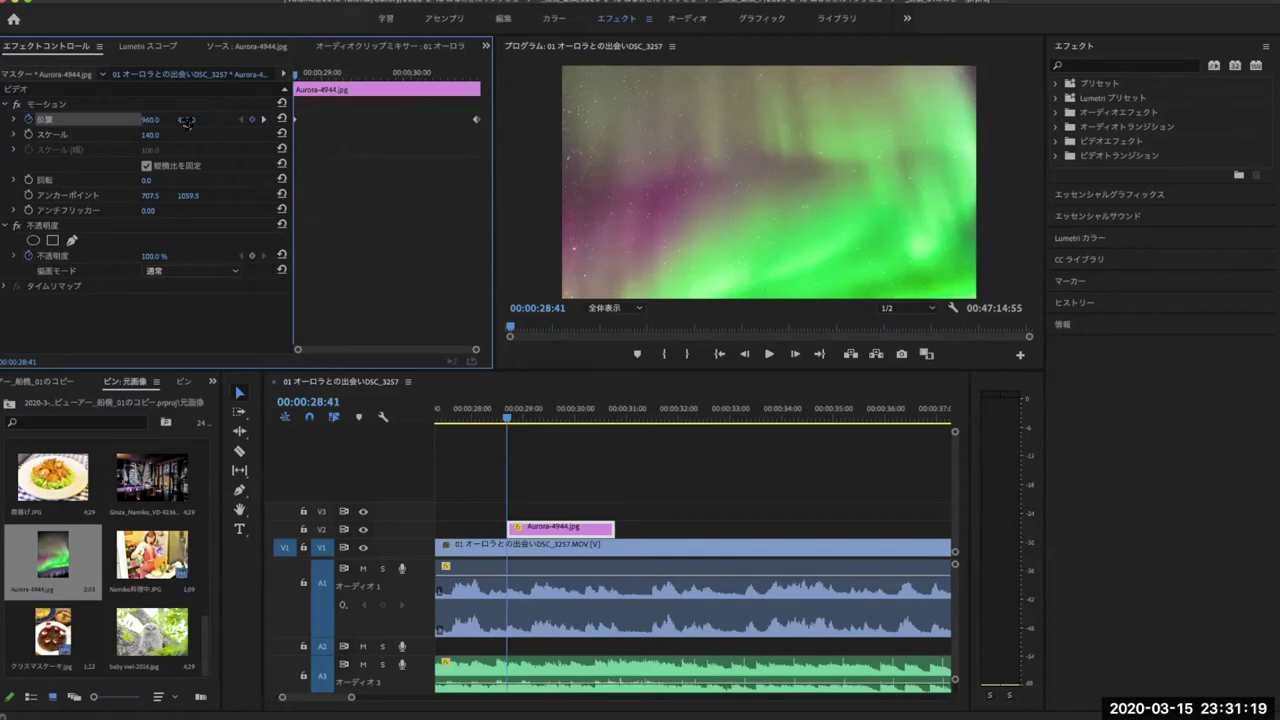
pyautogui.moveTo(186, 121); pyautogui.dragTo(190, 119)
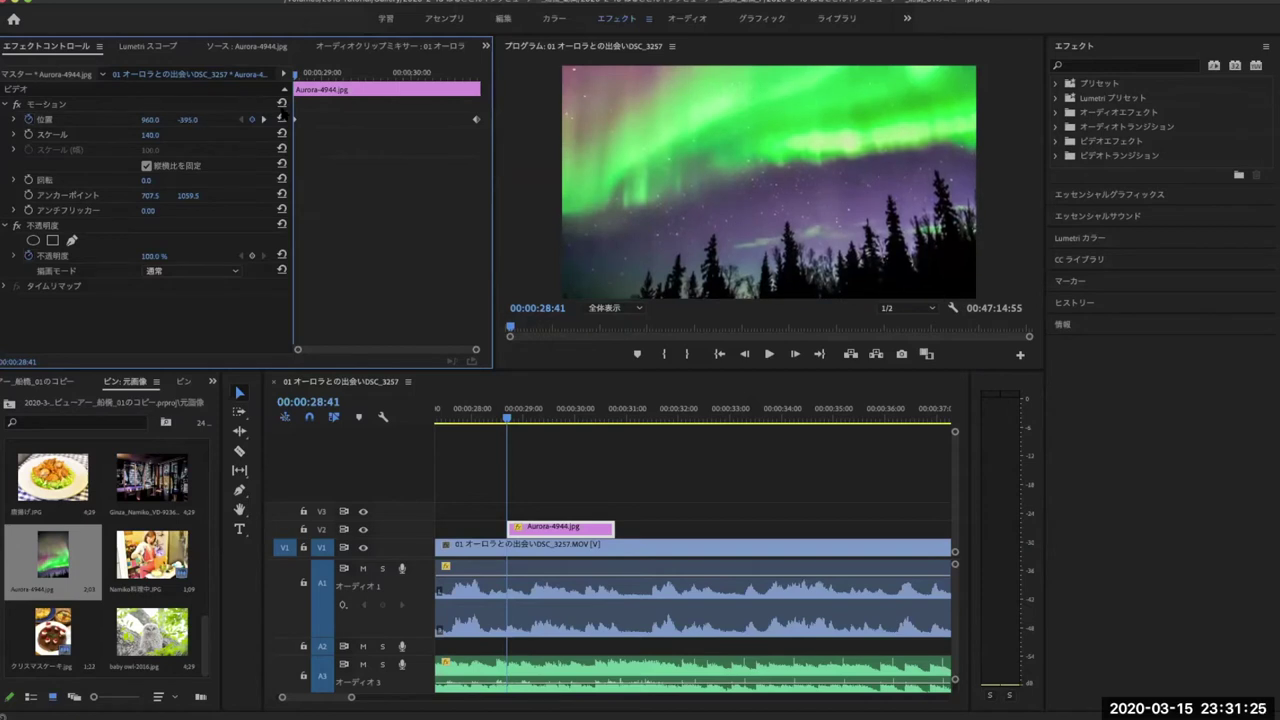
# Lower the aurora image at its last frame so the pan ends on open sky.
pyautogui.moveTo(322, 80); pyautogui.dragTo(414, 104)
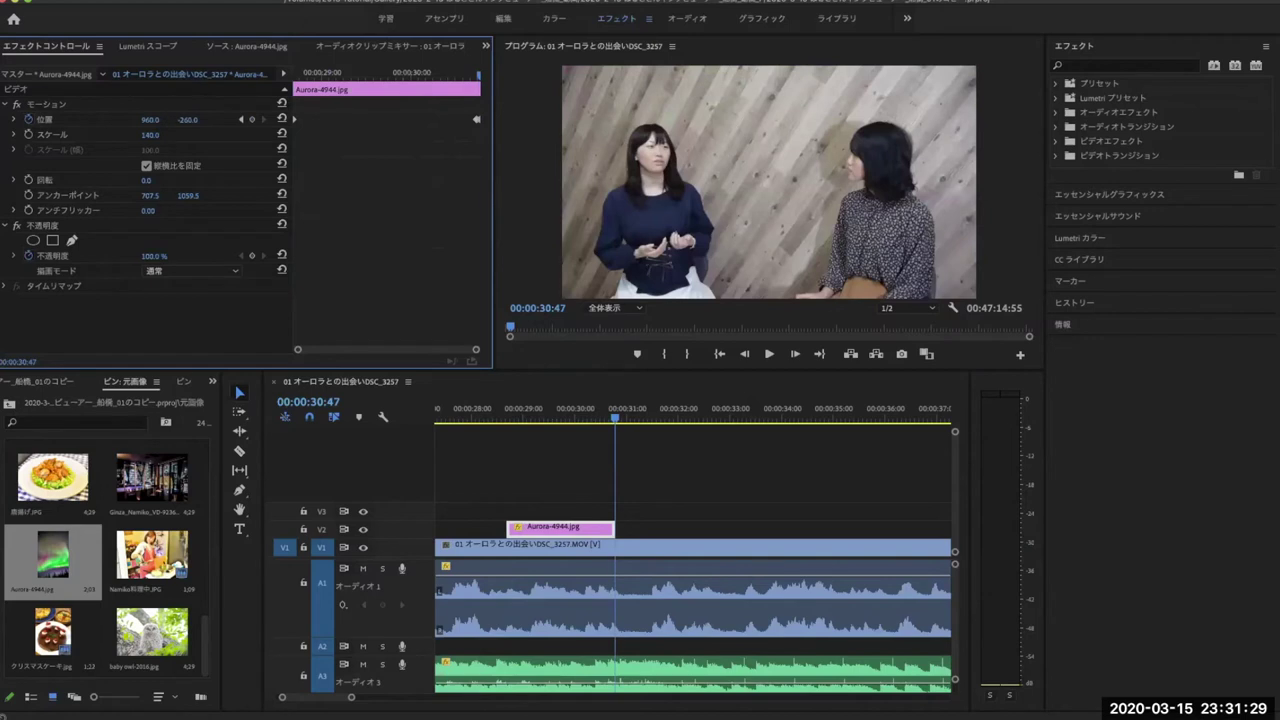
pyautogui.moveTo(193, 121); pyautogui.dragTo(198, 121)
pyautogui.click(477, 75)
pyautogui.moveTo(477, 75); pyautogui.dragTo(476, 77)
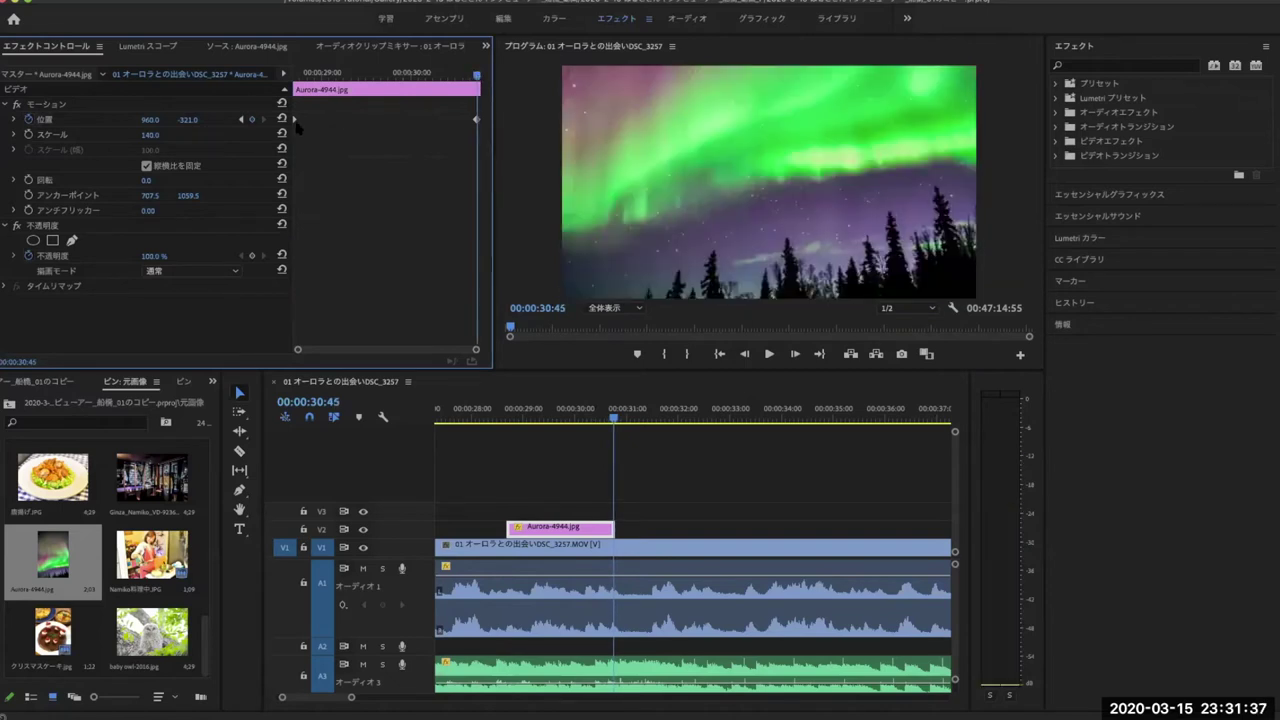
pyautogui.moveTo(188, 119)
pyautogui.mouseDown()
pyautogui.moveTo(260, 119)
pyautogui.moveTo(220, 119)
pyautogui.mouseUp()
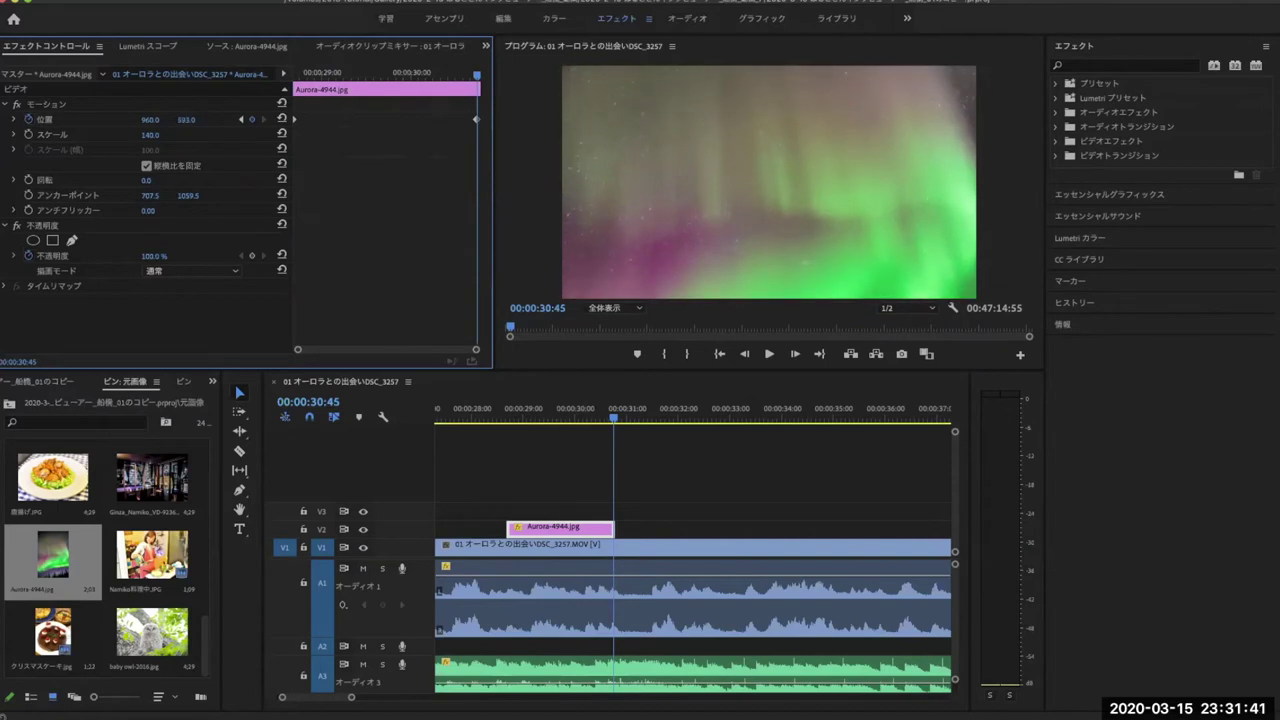
# Play back the reversed aurora pan from just before the clip.
pyautogui.click(472, 414)
pyautogui.press('space')
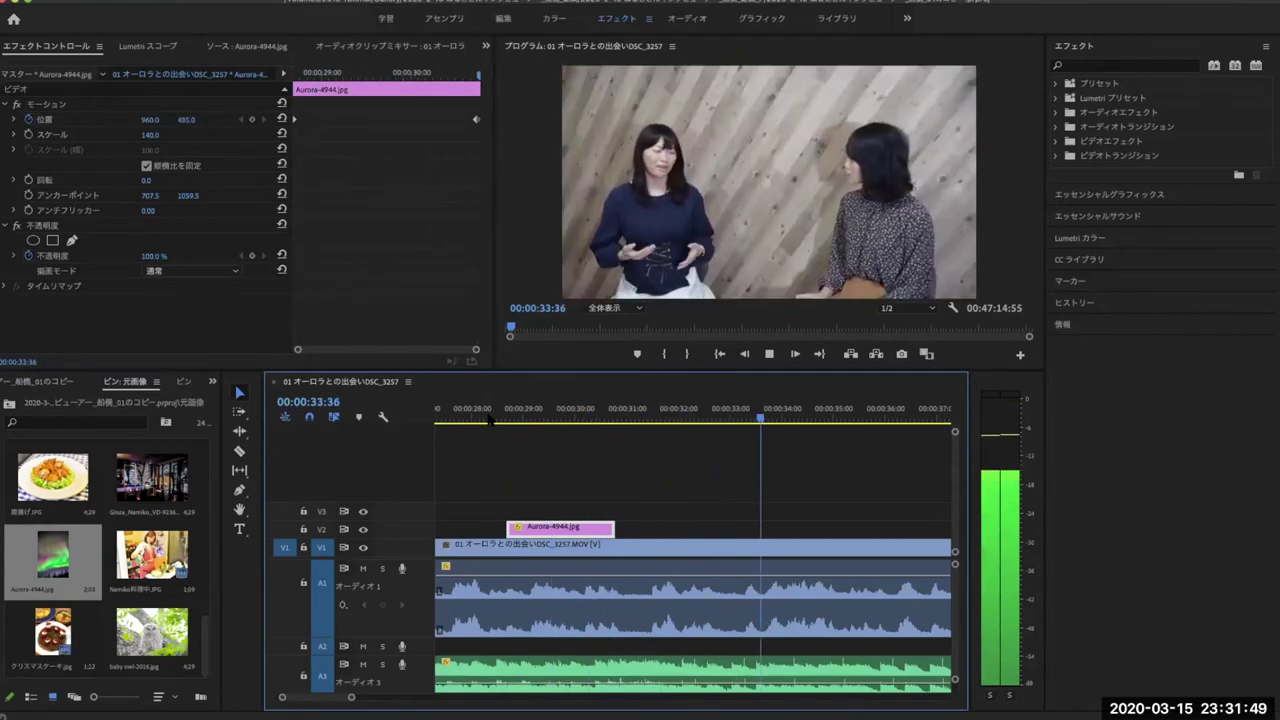
pyautogui.press('space')
pyautogui.press('space')
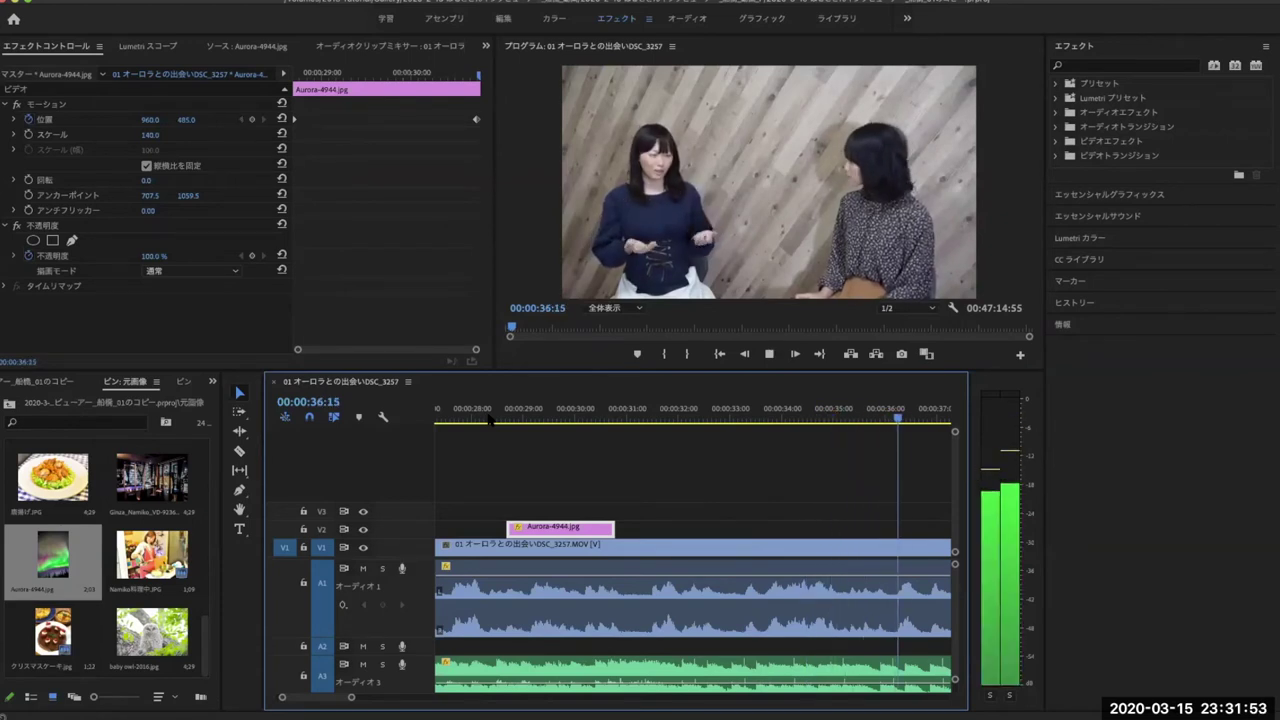
pyautogui.press('space')
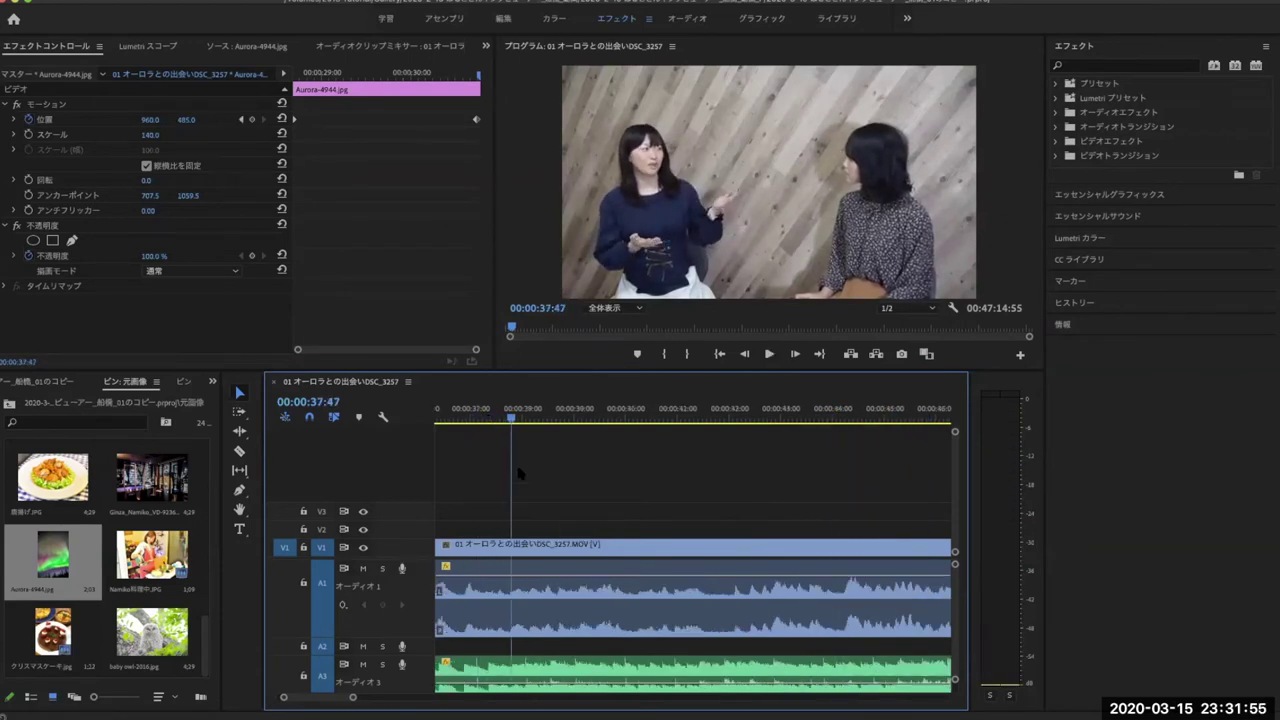
# Play the interview just past the aurora clip and scroll the bin up to the Alaska photo.
pyautogui.scroll(5, 542, 466)
pyautogui.click(478, 414)
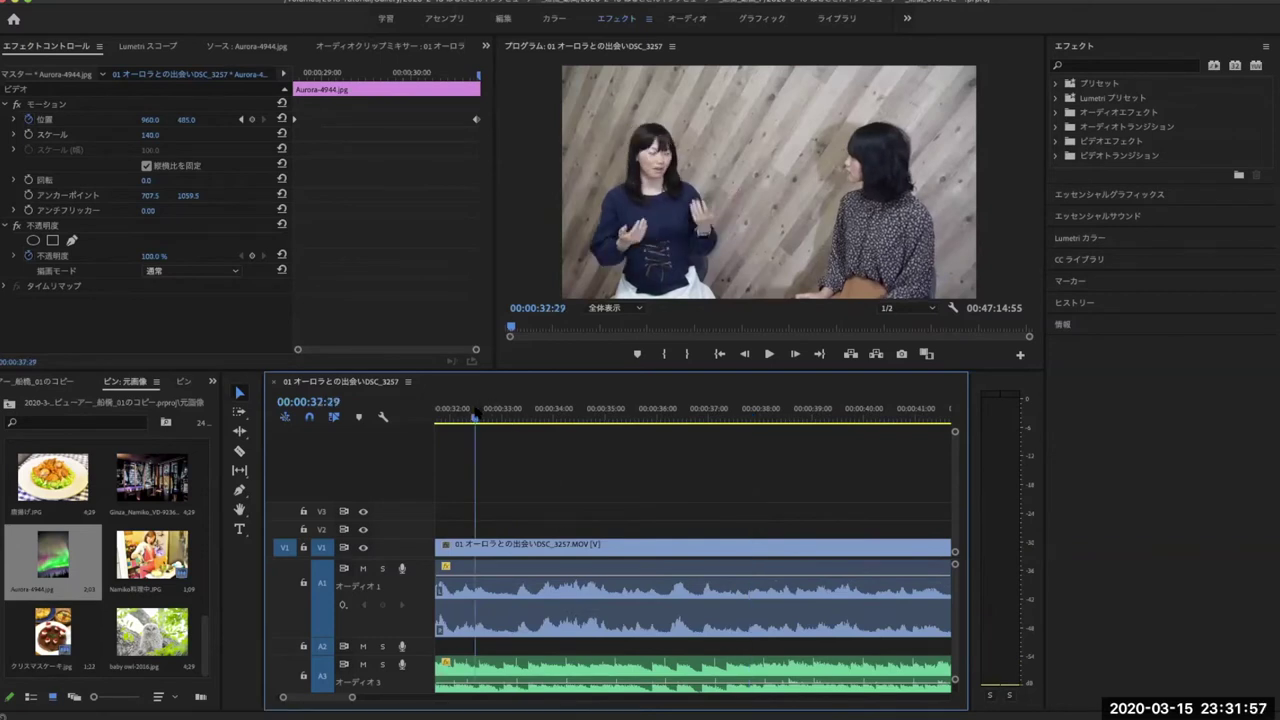
pyautogui.press('space')
pyautogui.press('space')
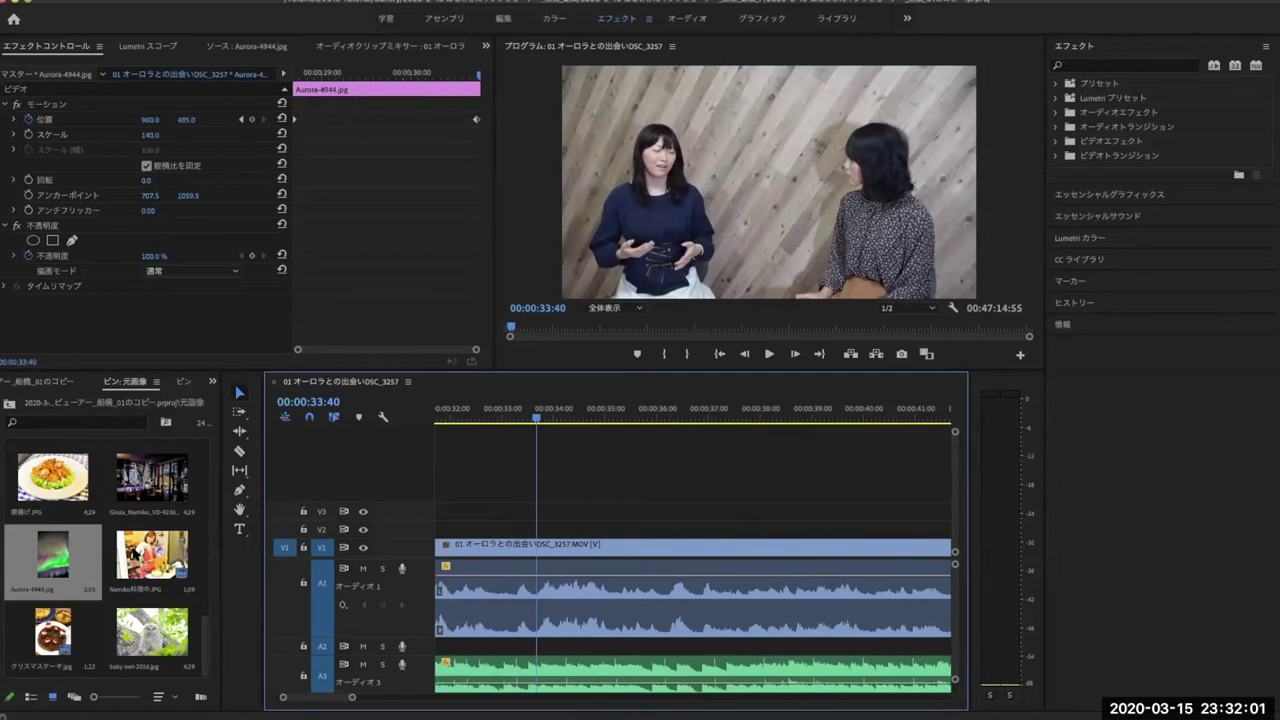
pyautogui.scroll(-5, 134, 548)
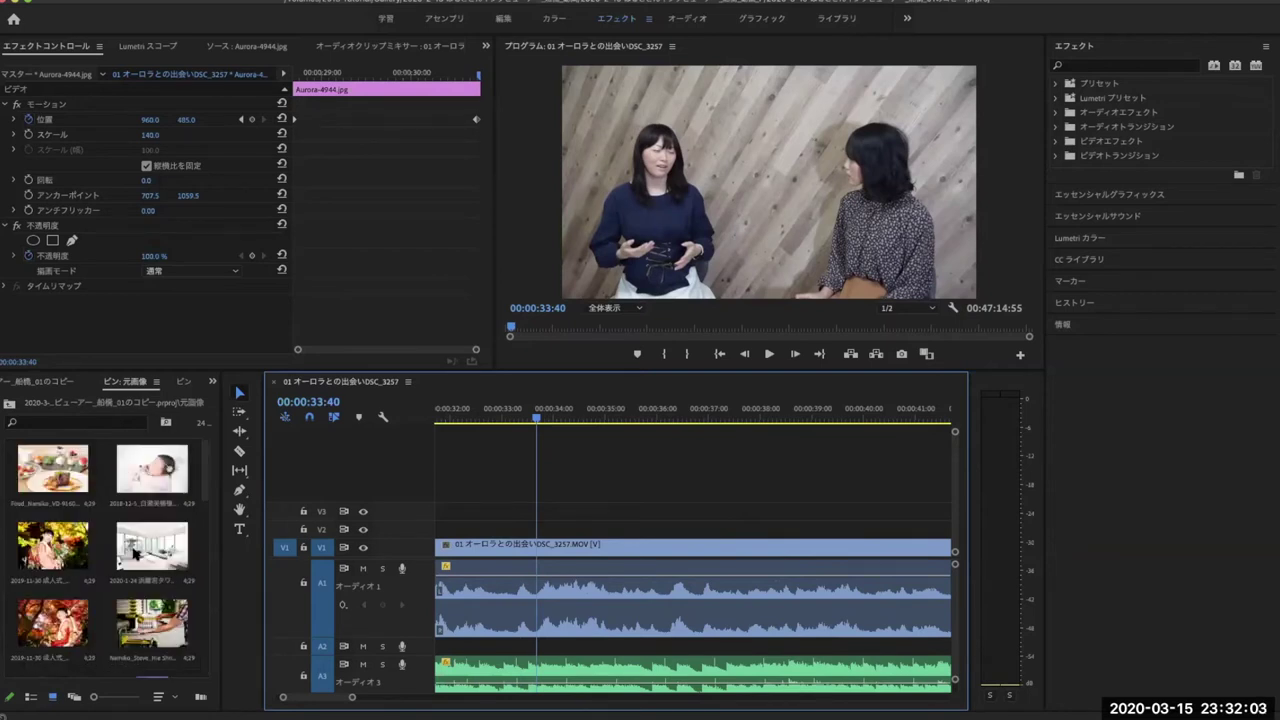
pyautogui.scroll(5, 134, 548)
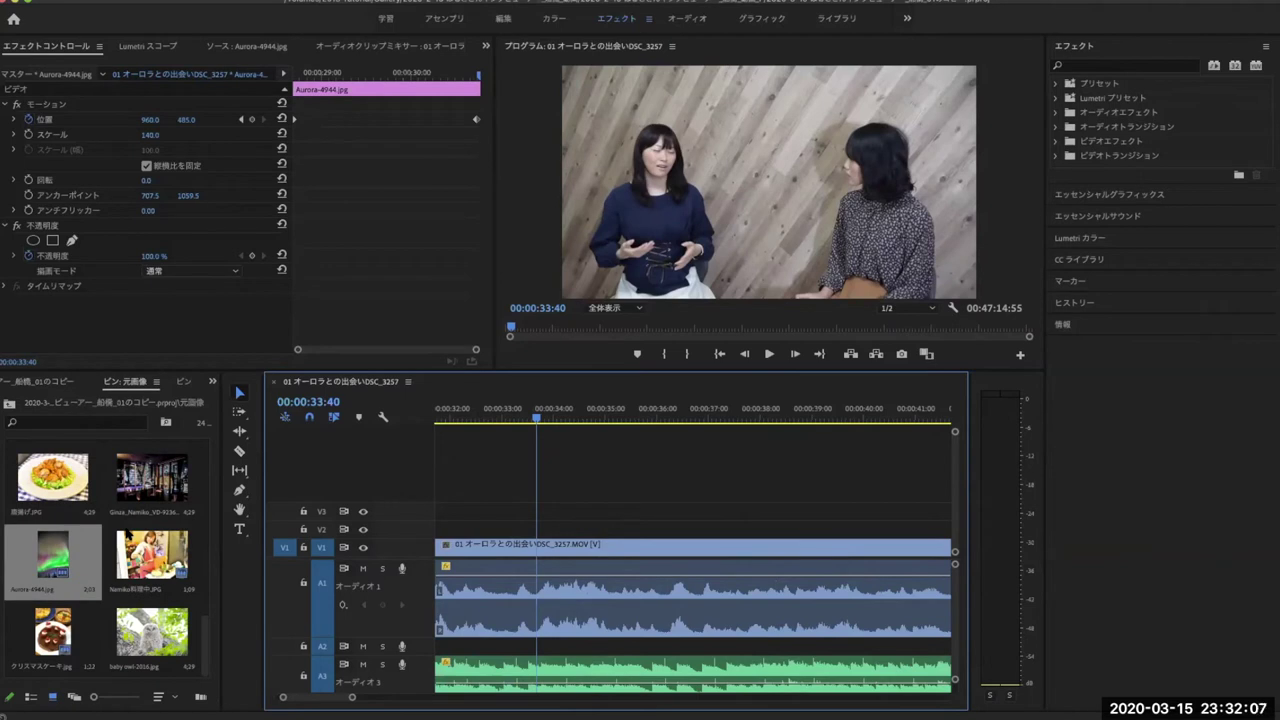
pyautogui.scroll(3, 128, 536)
pyautogui.scroll(2, 128, 536)
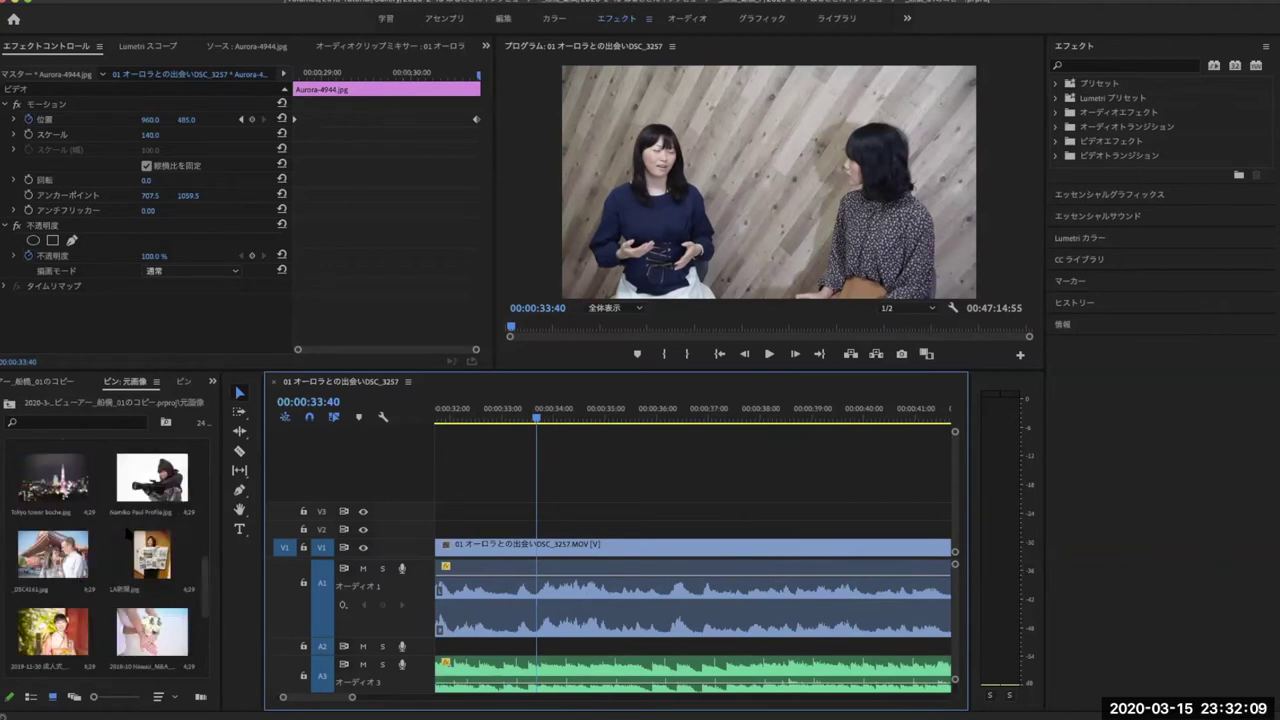
pyautogui.scroll(2, 128, 535)
# Preview the Alaska road photo in the Source Monitor from its first frame.
pyautogui.doubleClick(52, 477)
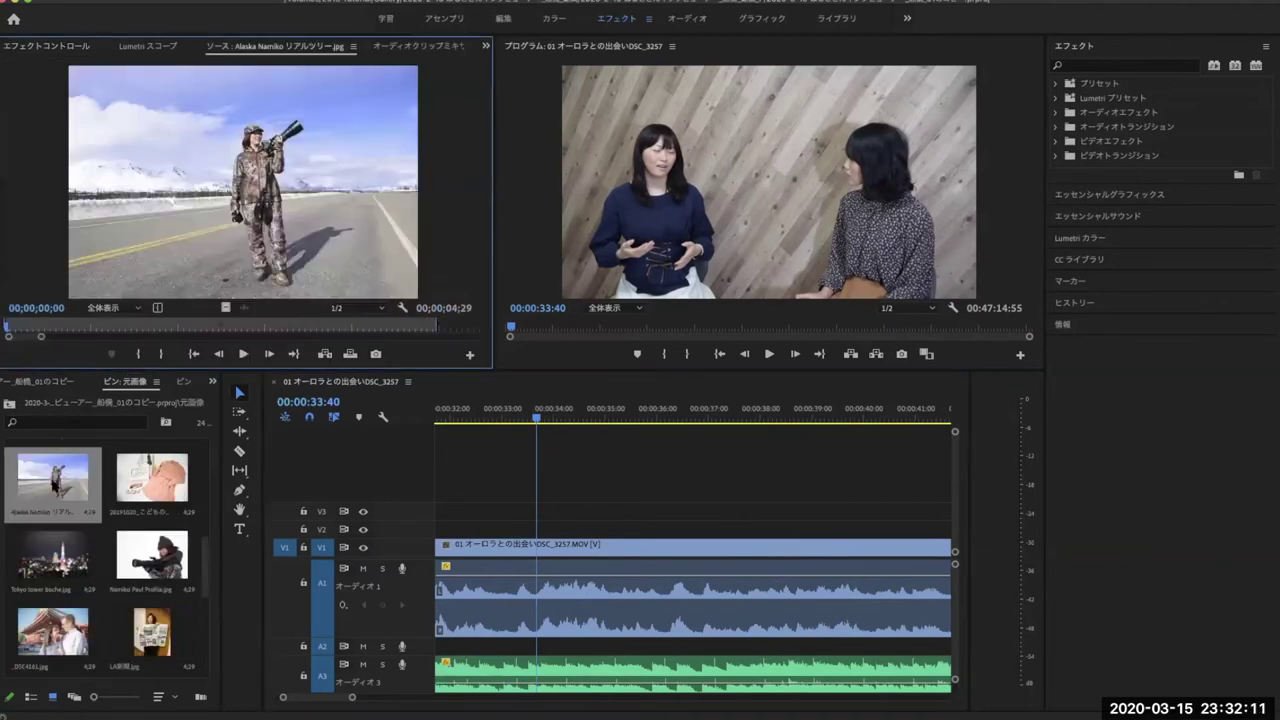
pyautogui.click(156, 354)
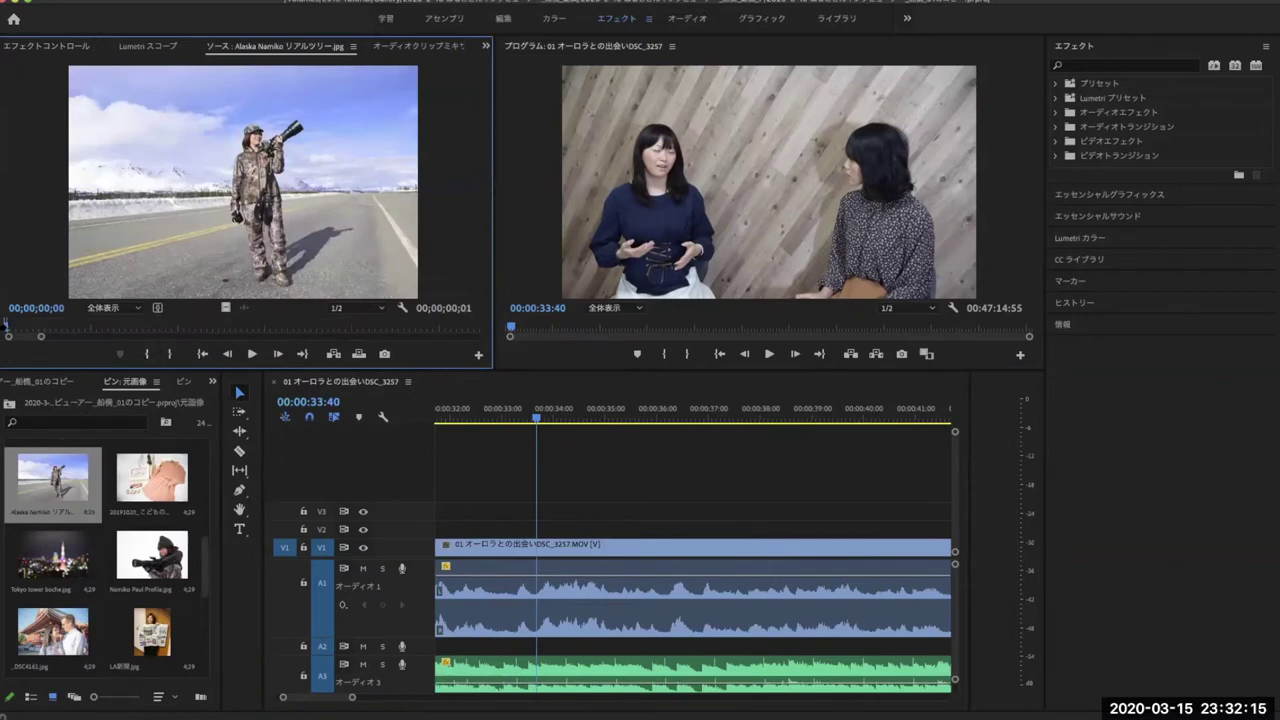
pyautogui.press('space')
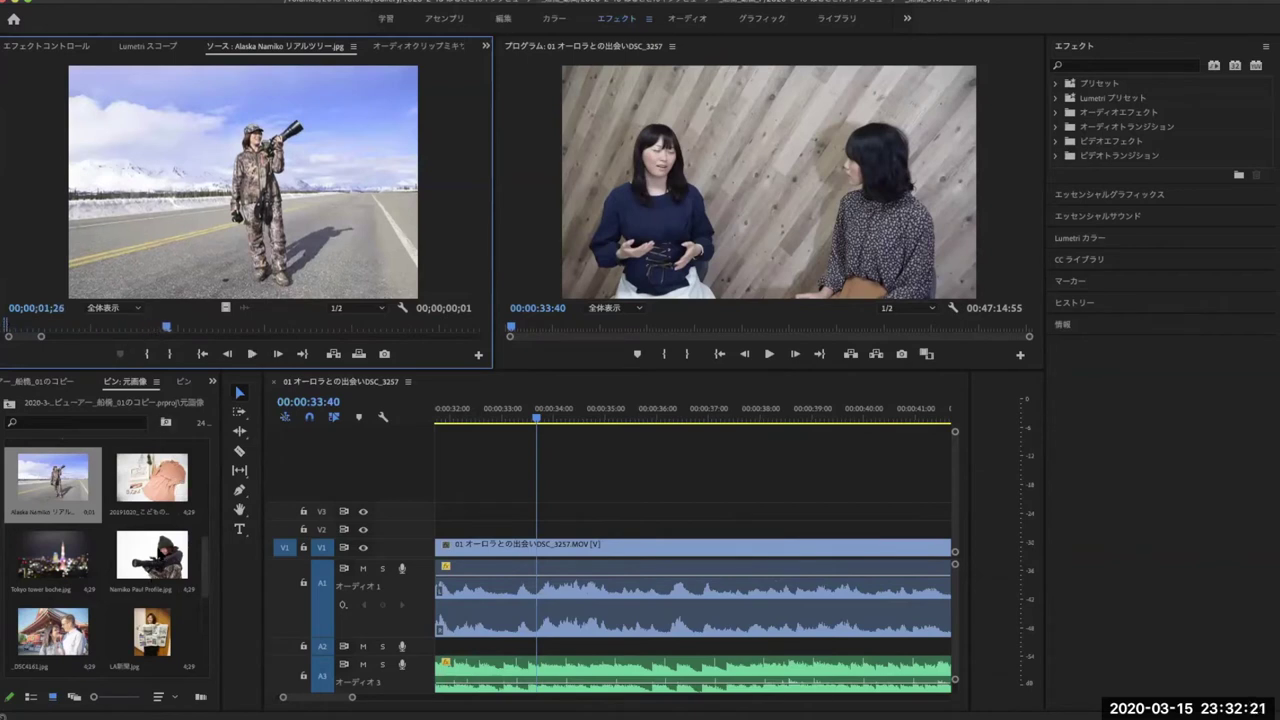
pyautogui.doubleClick(158, 553)
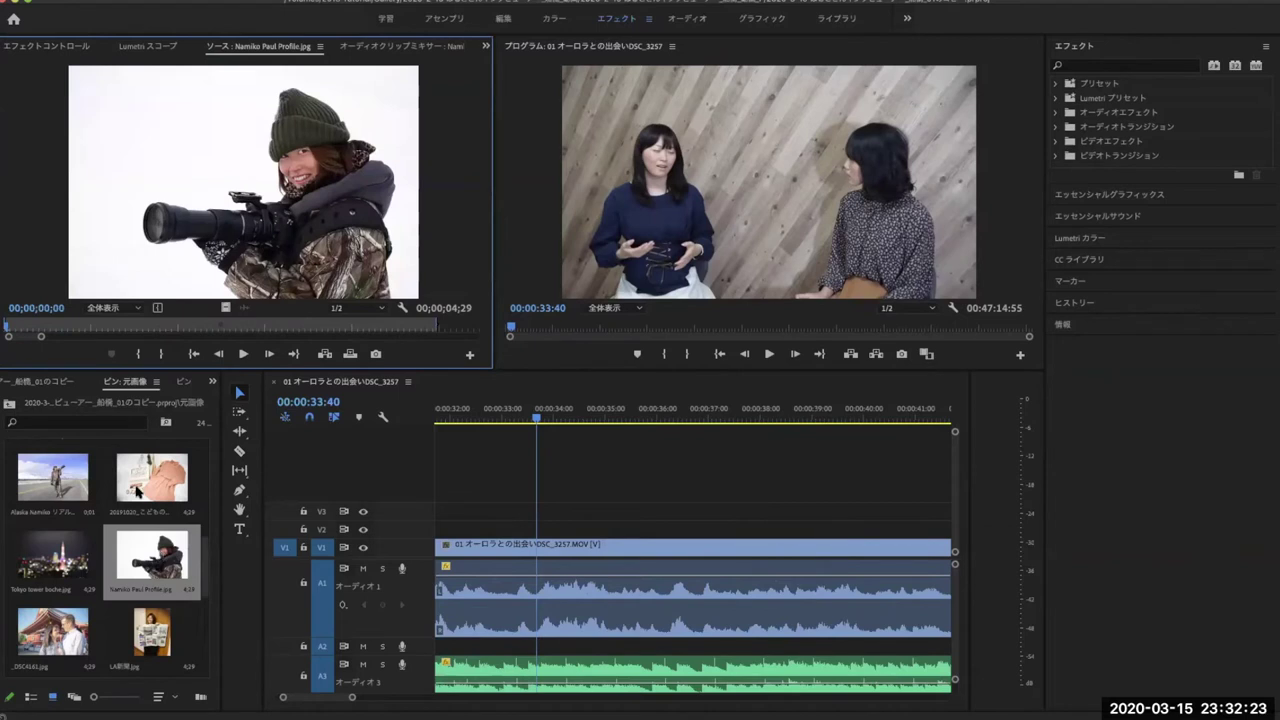
pyautogui.doubleClick(60, 470)
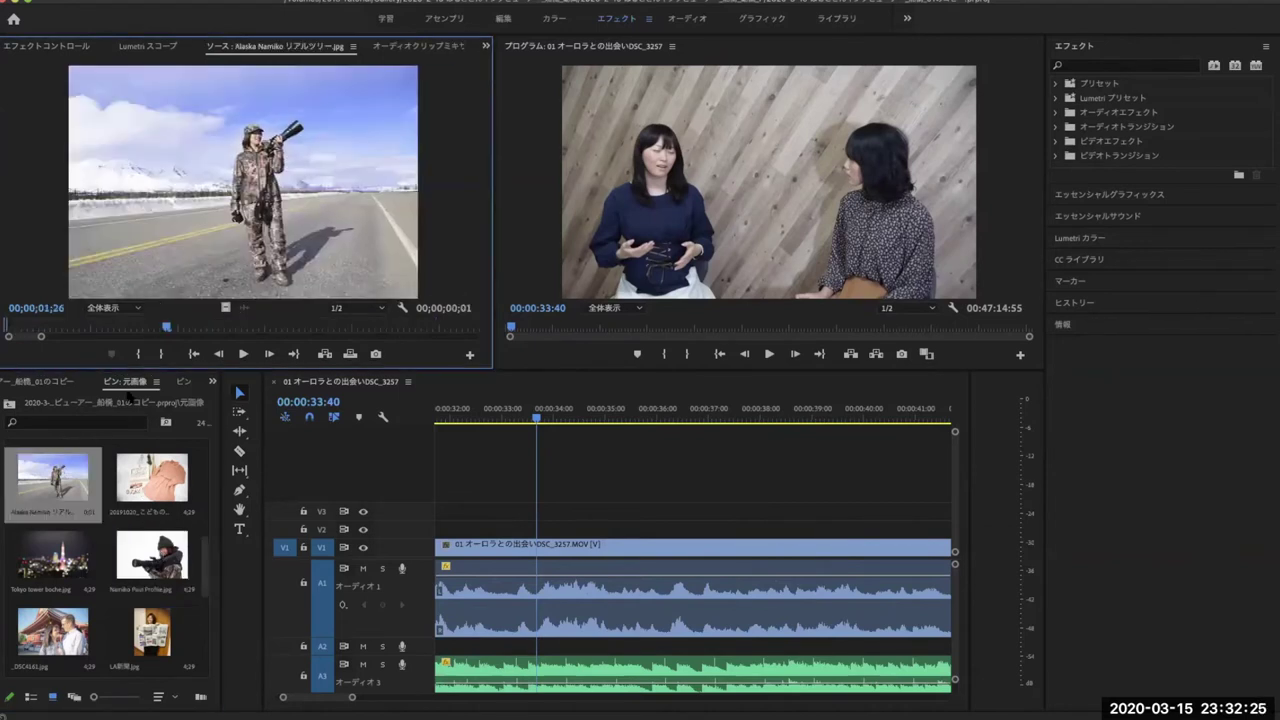
pyautogui.moveTo(166, 325); pyautogui.dragTo(30, 318)
pyautogui.moveTo(30, 316); pyautogui.dragTo(4, 322)
pyautogui.press('space')
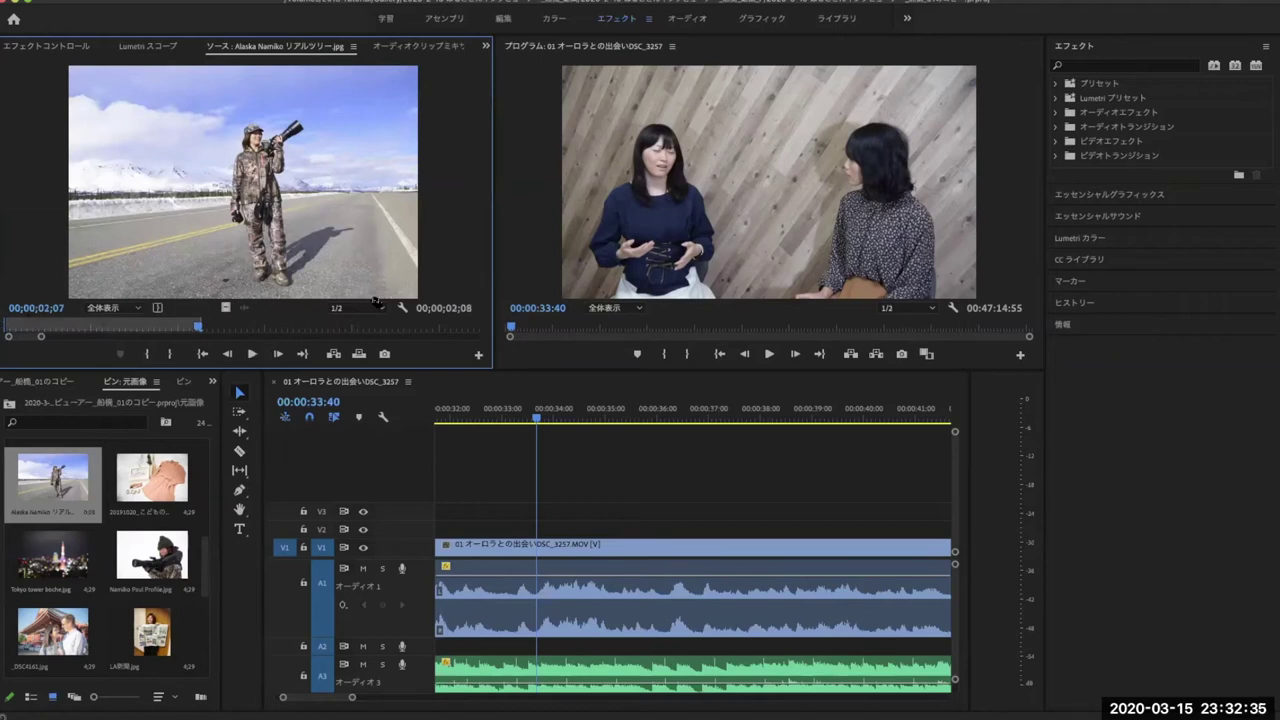
# Place the Alaska road photo on V2 above the interview near 33:40 and play it back.
pyautogui.moveTo(223, 190); pyautogui.dragTo(547, 540)
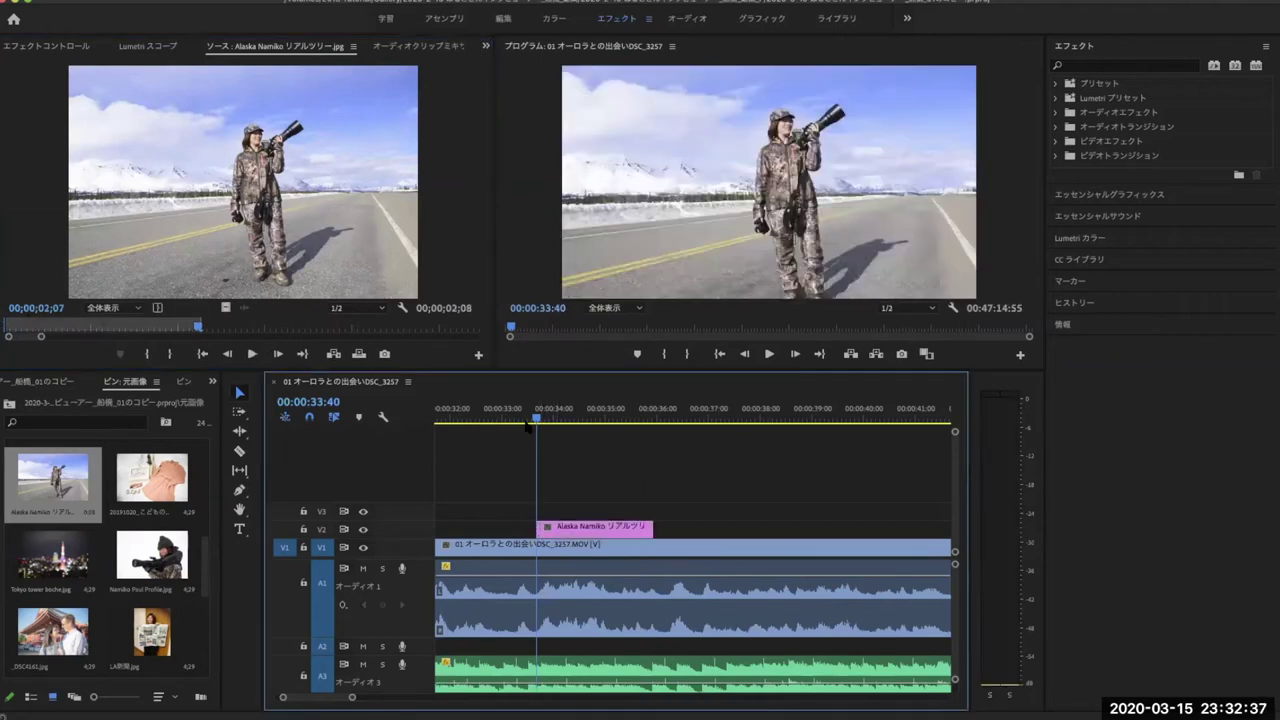
pyautogui.click(527, 408)
pyautogui.press('space')
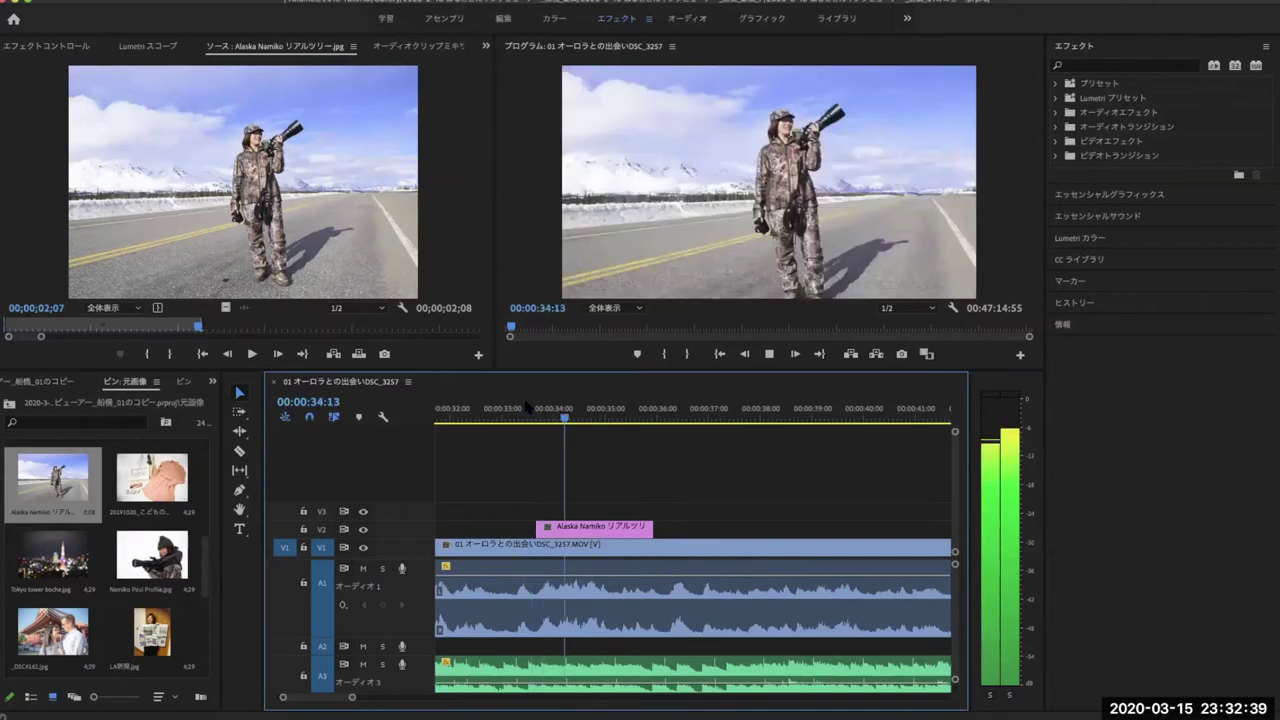
pyautogui.press('space')
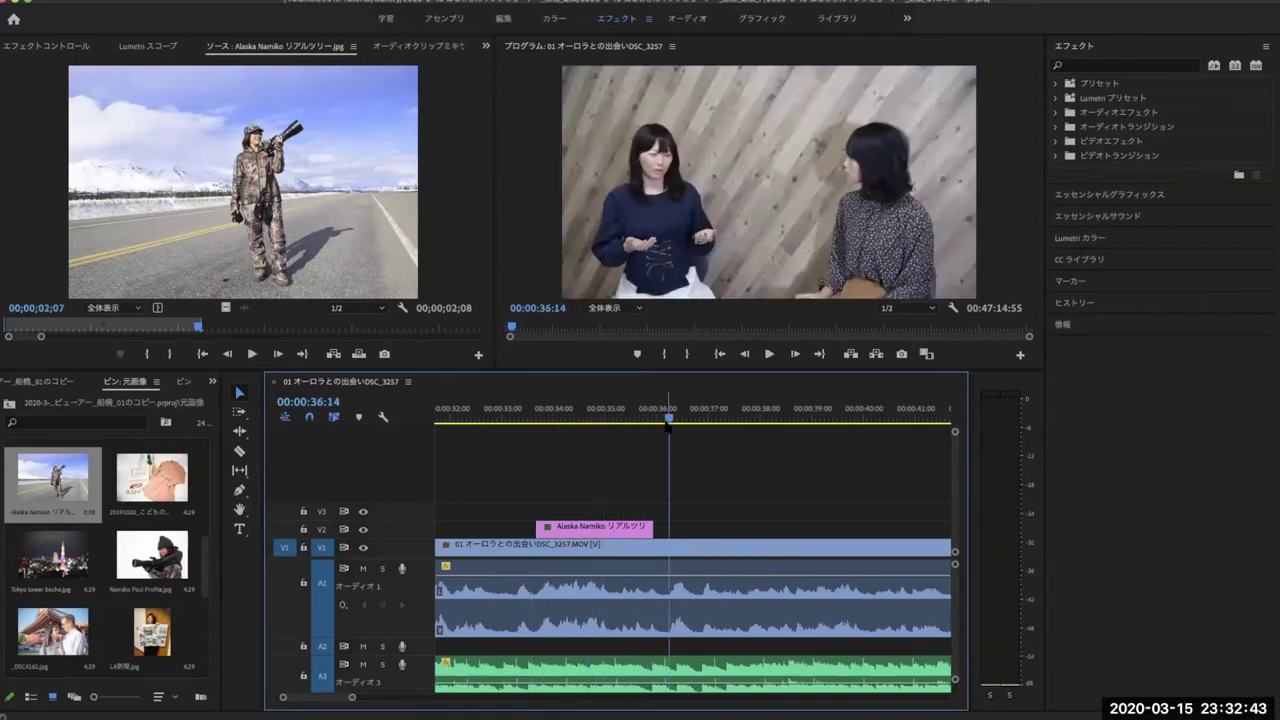
# Select the Alaska photo clip on V2 and show its Effect Controls.
pyautogui.moveTo(659, 421); pyautogui.dragTo(539, 416)
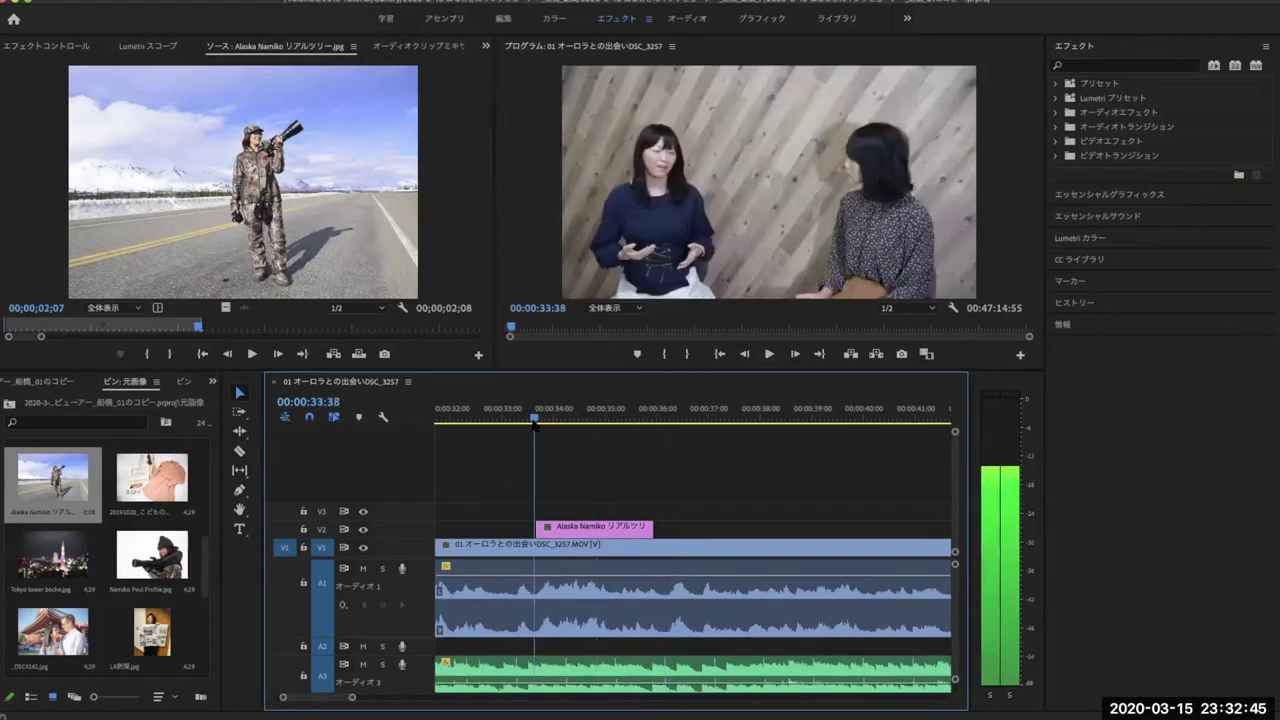
pyautogui.click(578, 536)
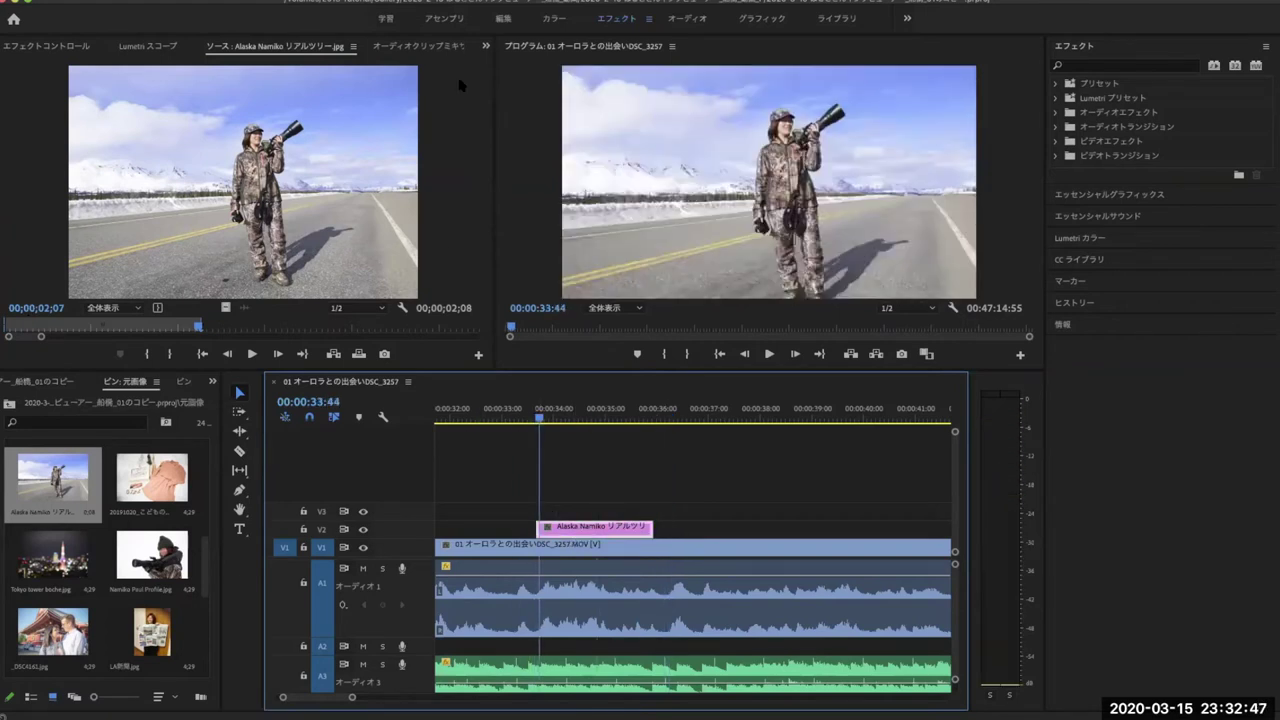
pyautogui.click(486, 46)
pyautogui.click(497, 64)
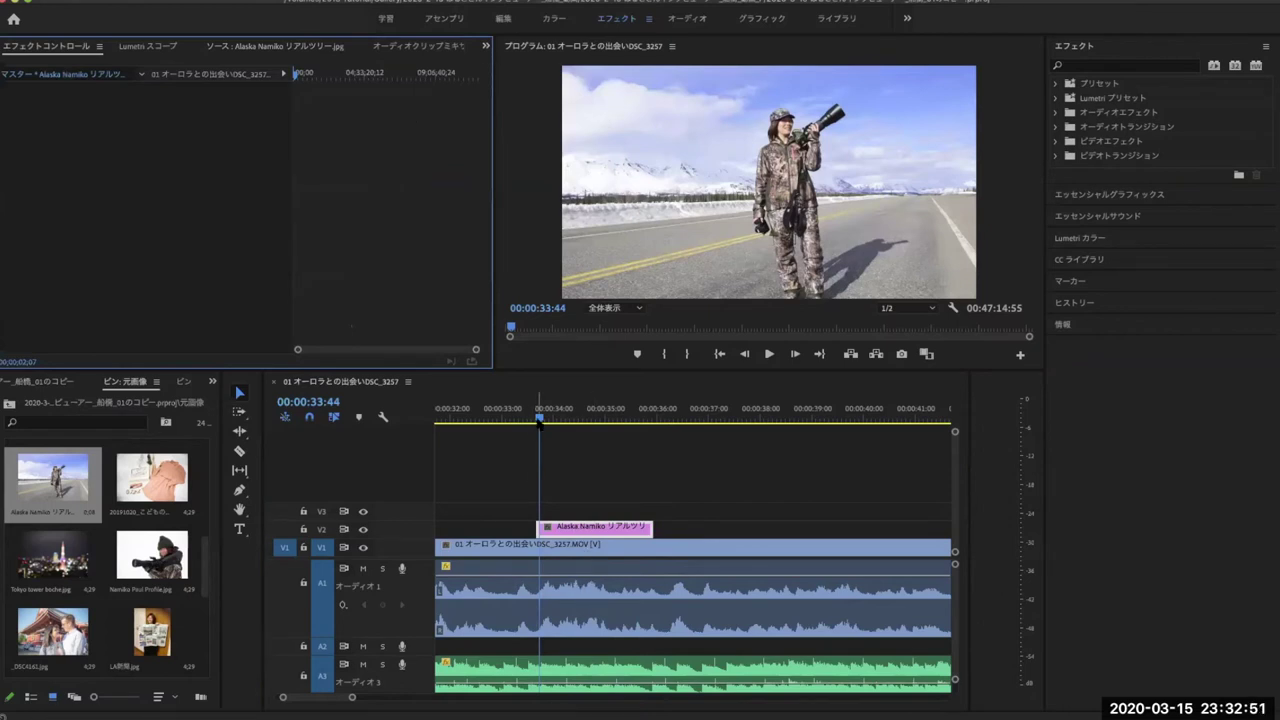
# Add a Position keyframe at 960,540 on the Alaska photo's first frame.
pyautogui.click(537, 420)
pyautogui.moveTo(537, 420); pyautogui.dragTo(534, 420)
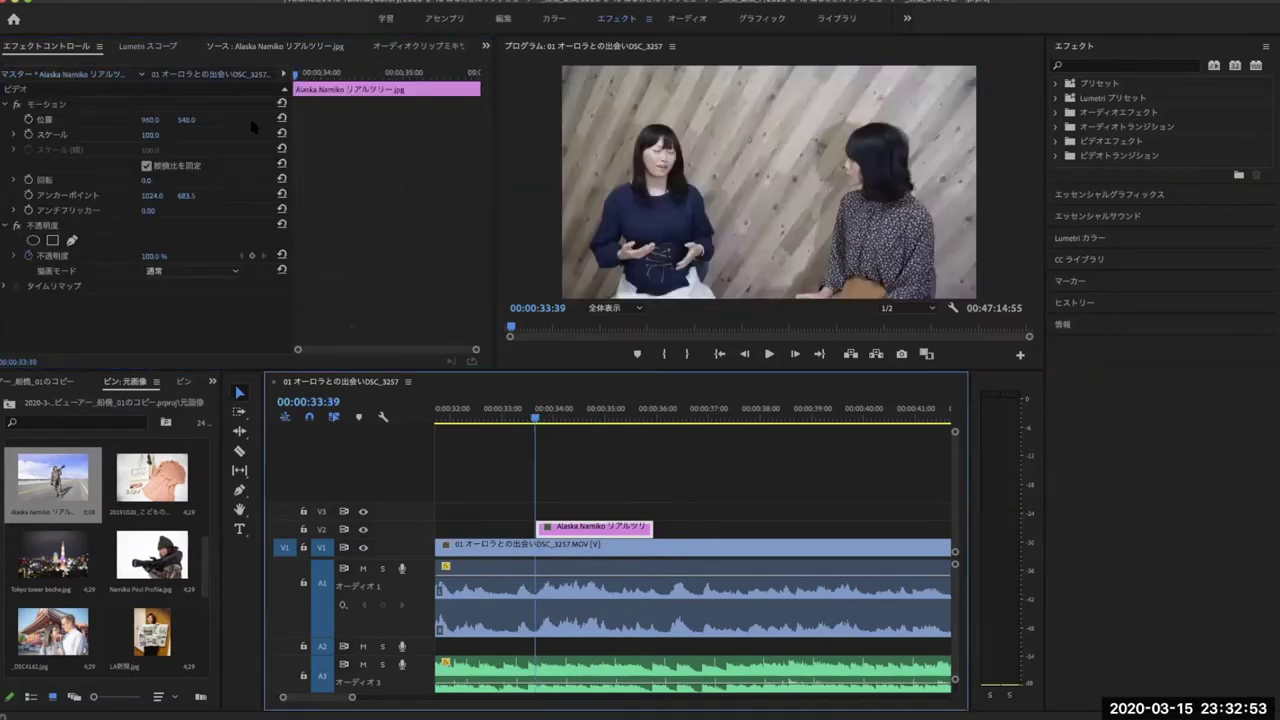
pyautogui.click(296, 76)
pyautogui.press('Right')
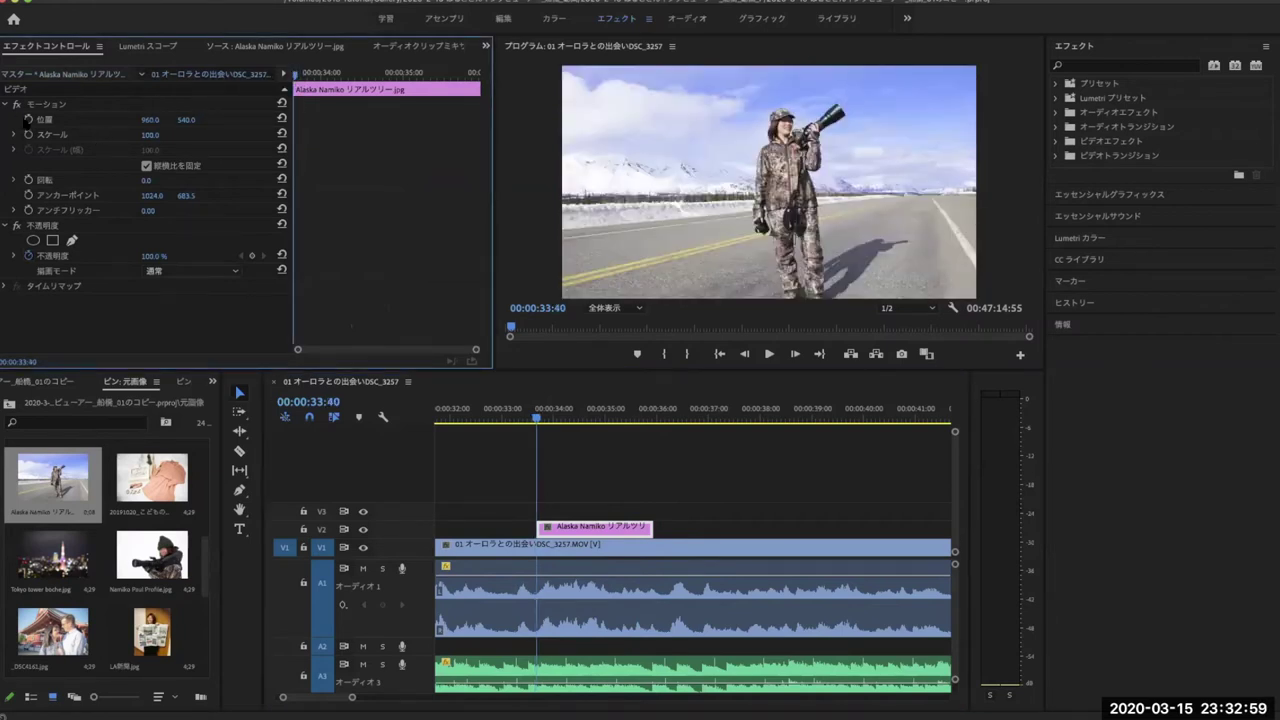
pyautogui.click(28, 119)
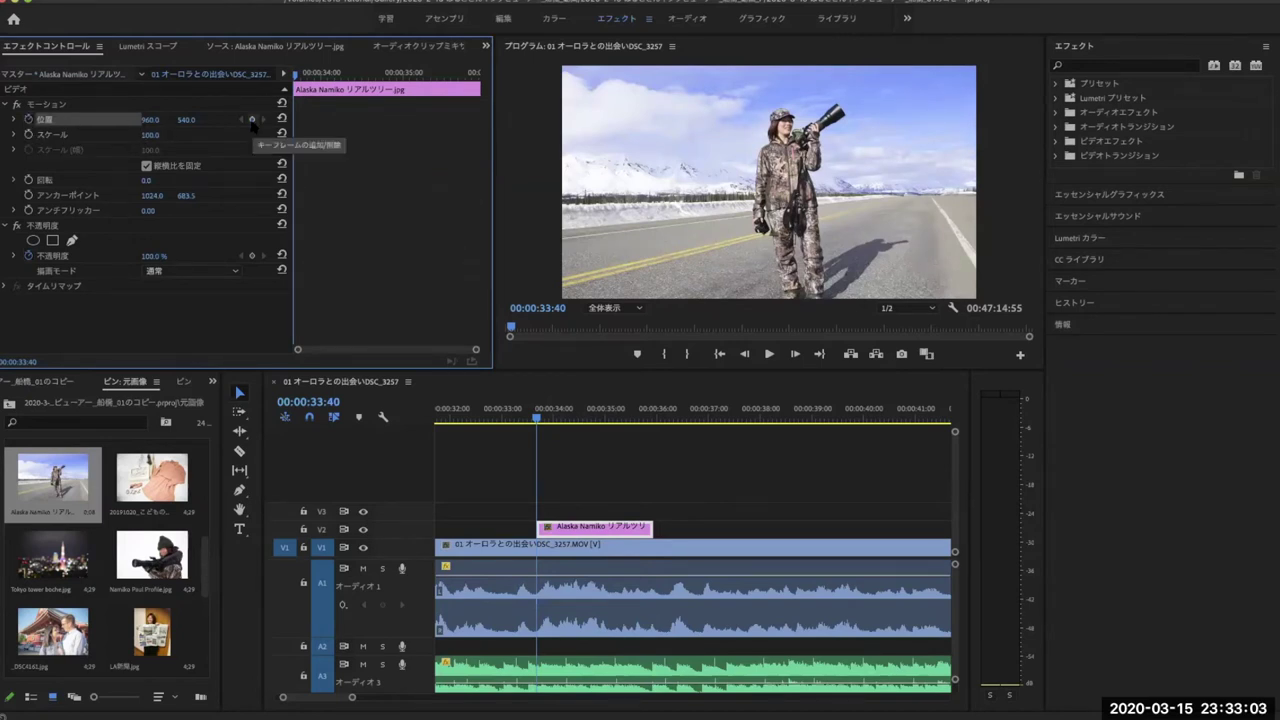
# Set Position Y to 662 at the Alaska photo's last frame.
pyautogui.click(340, 73)
pyautogui.moveTo(385, 80)
pyautogui.mouseDown()
pyautogui.moveTo(495, 90)
pyautogui.moveTo(480, 76)
pyautogui.mouseUp()
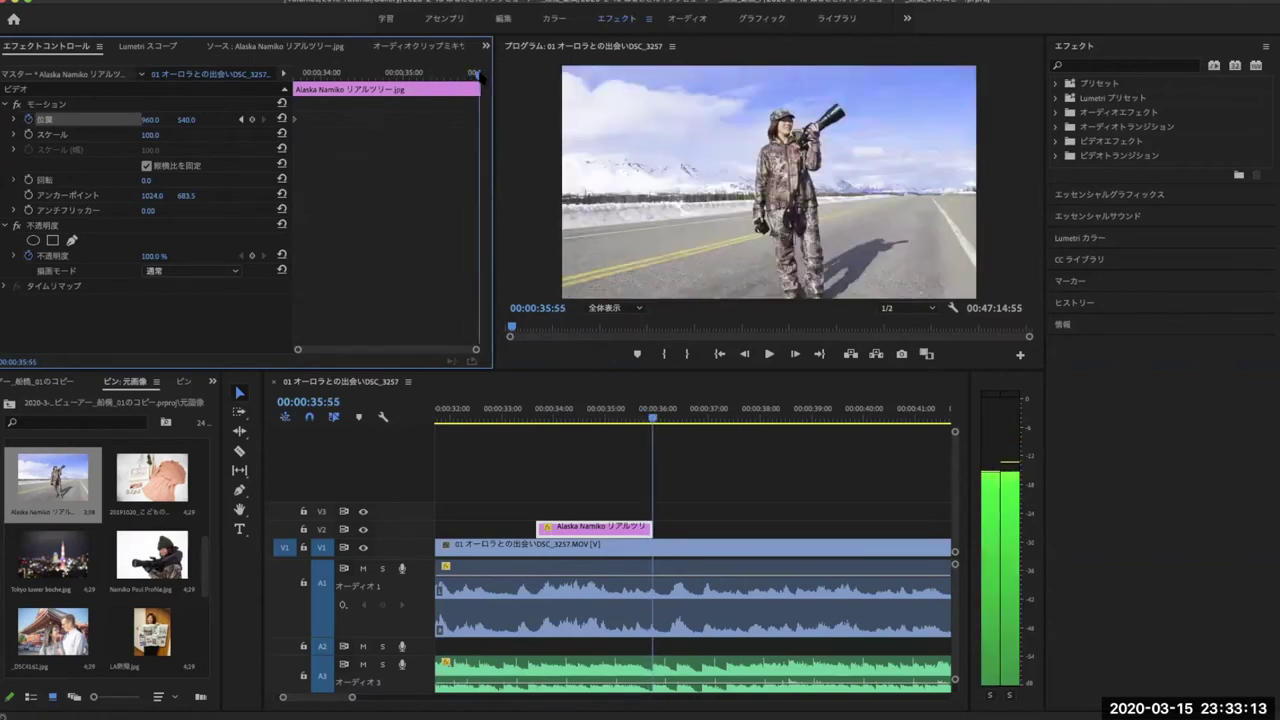
pyautogui.moveTo(186, 120); pyautogui.dragTo(206, 120)
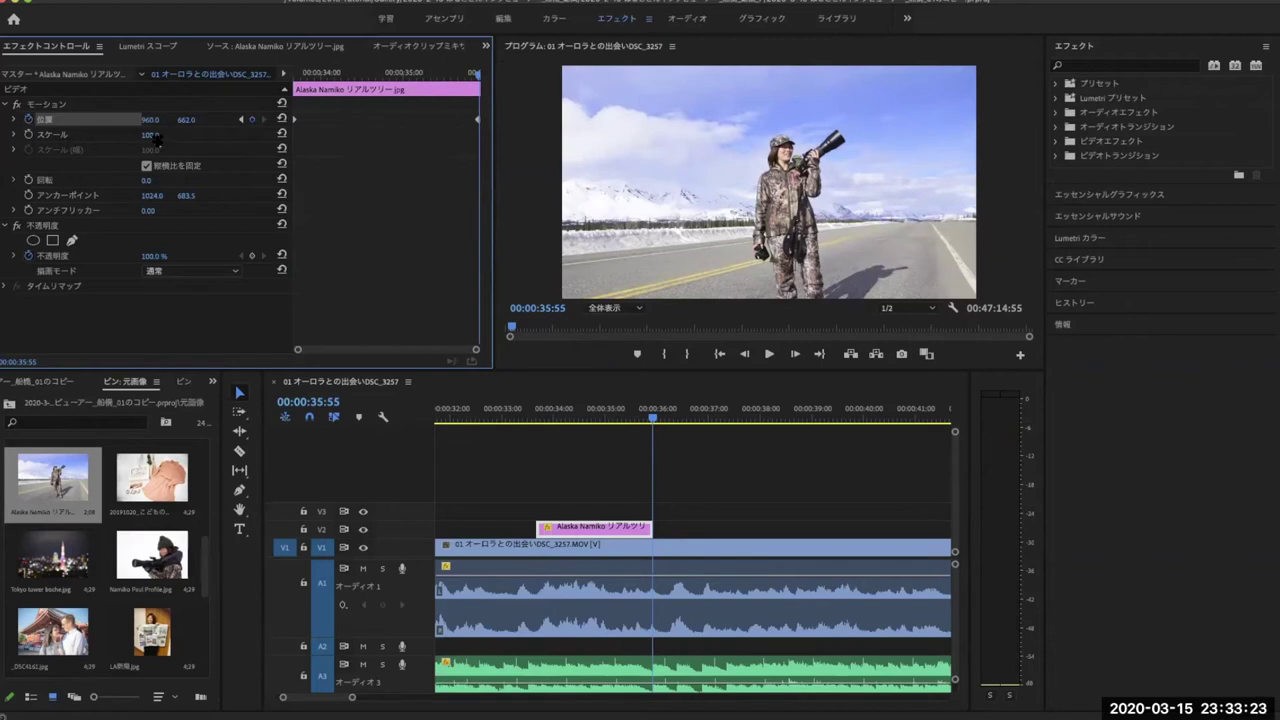
# Set the Alaska photo's Scale to 145 and preview its downward drift.
pyautogui.click(150, 134)
pyautogui.press('Return')
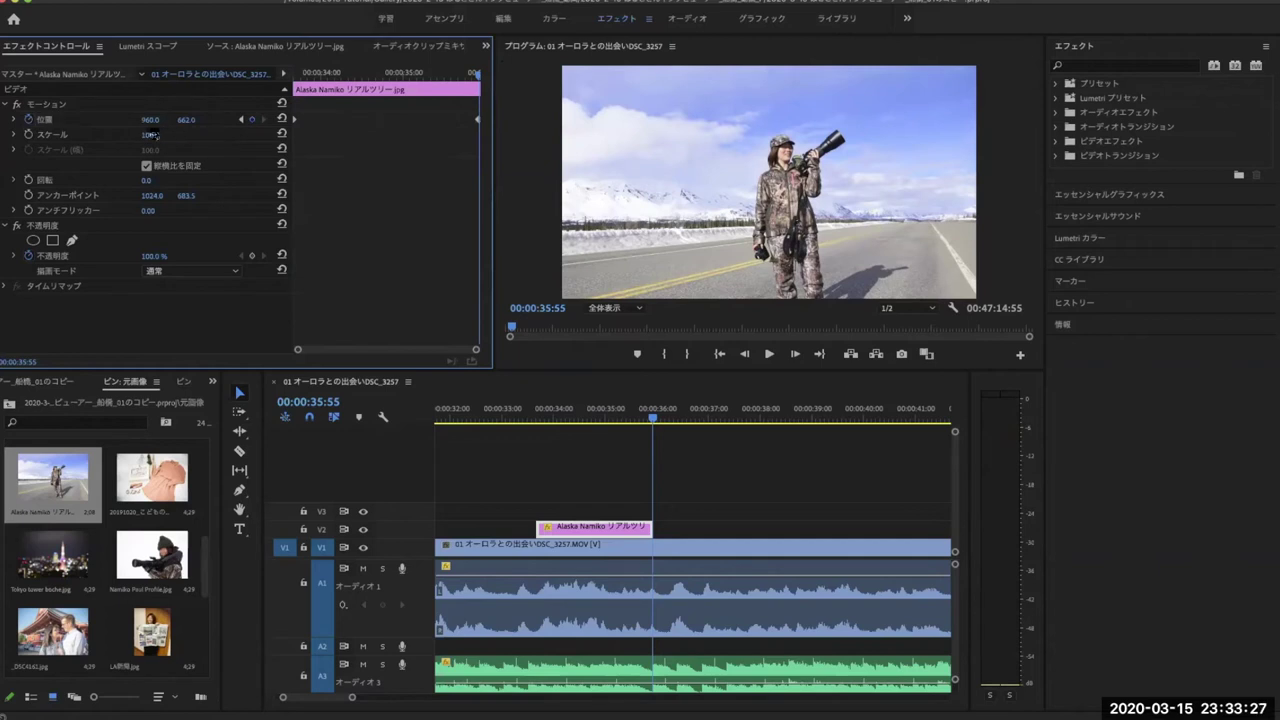
pyautogui.moveTo(150, 134); pyautogui.dragTo(195, 134)
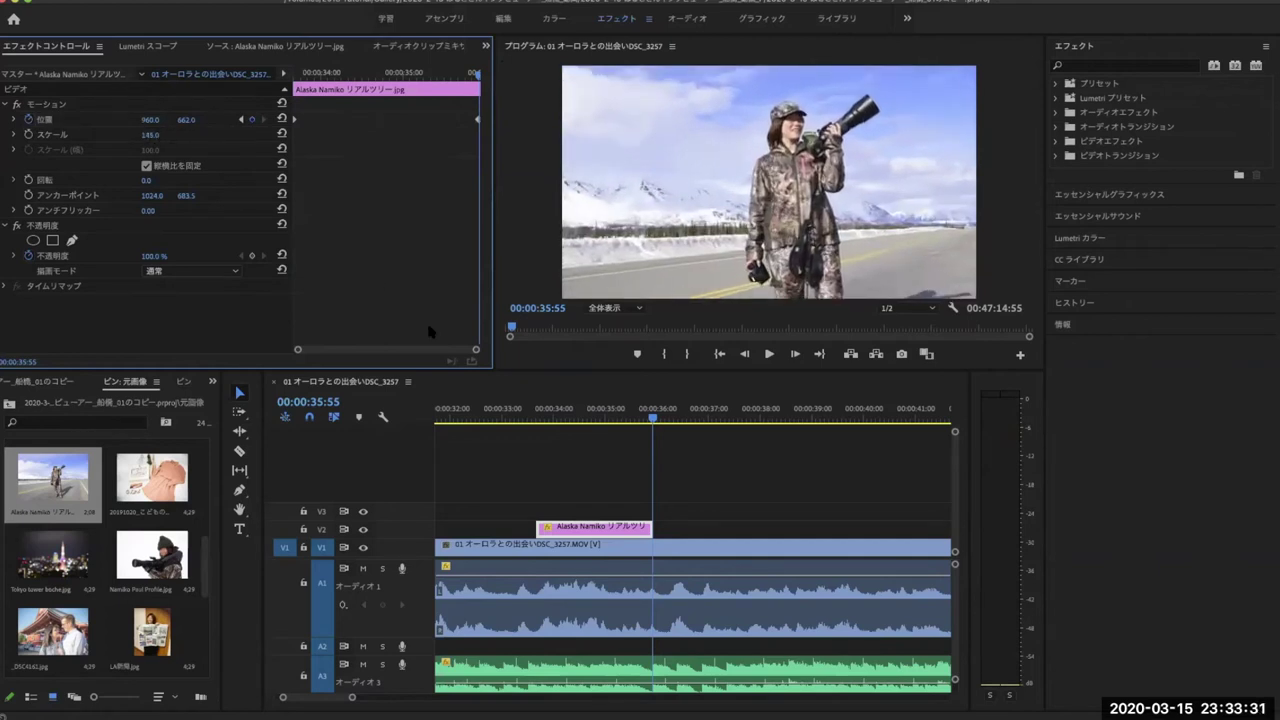
pyautogui.click(515, 414)
pyautogui.press('space')
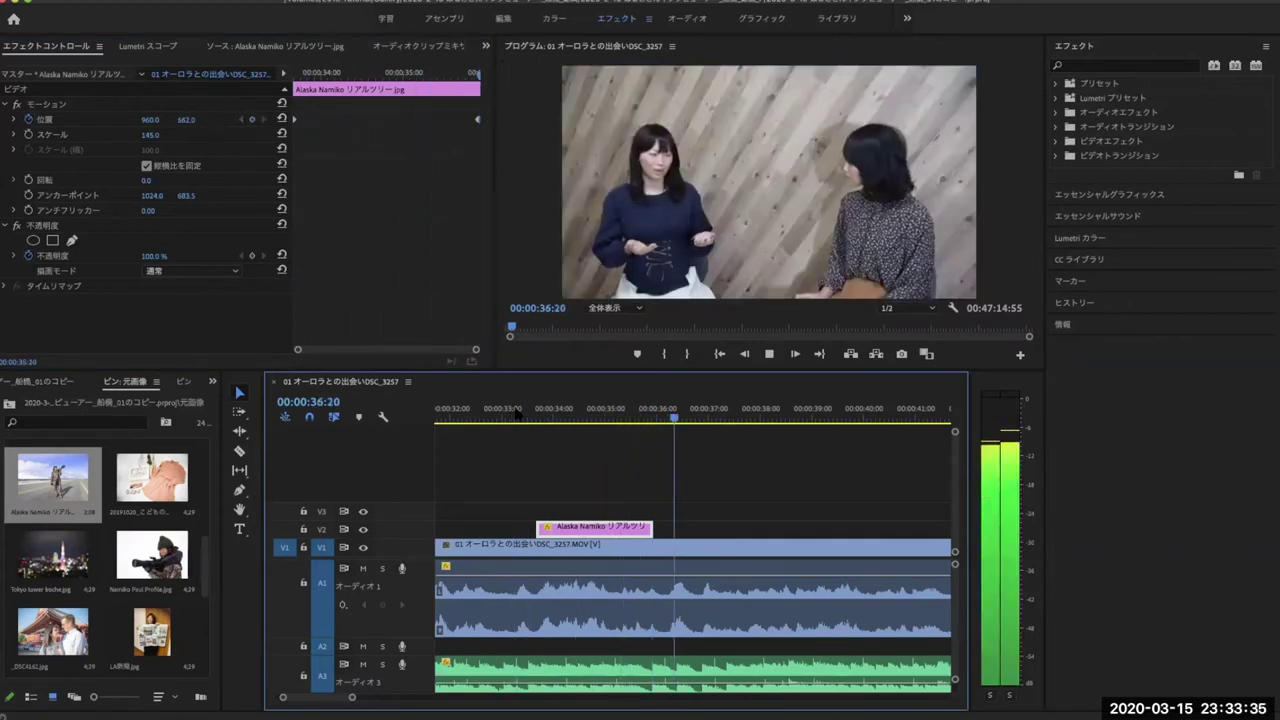
pyautogui.press('space')
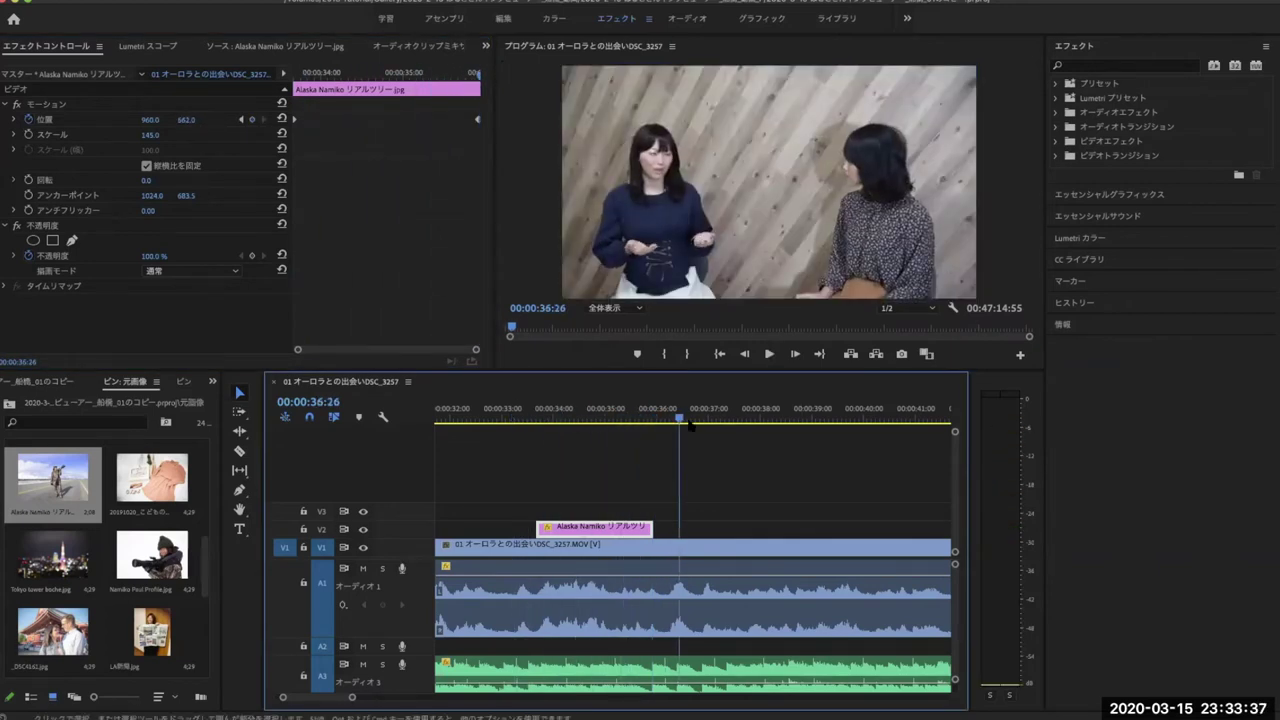
# Add a Scale keyframe at 145 on the Alaska photo's first frame.
pyautogui.moveTo(679, 418); pyautogui.dragTo(534, 430)
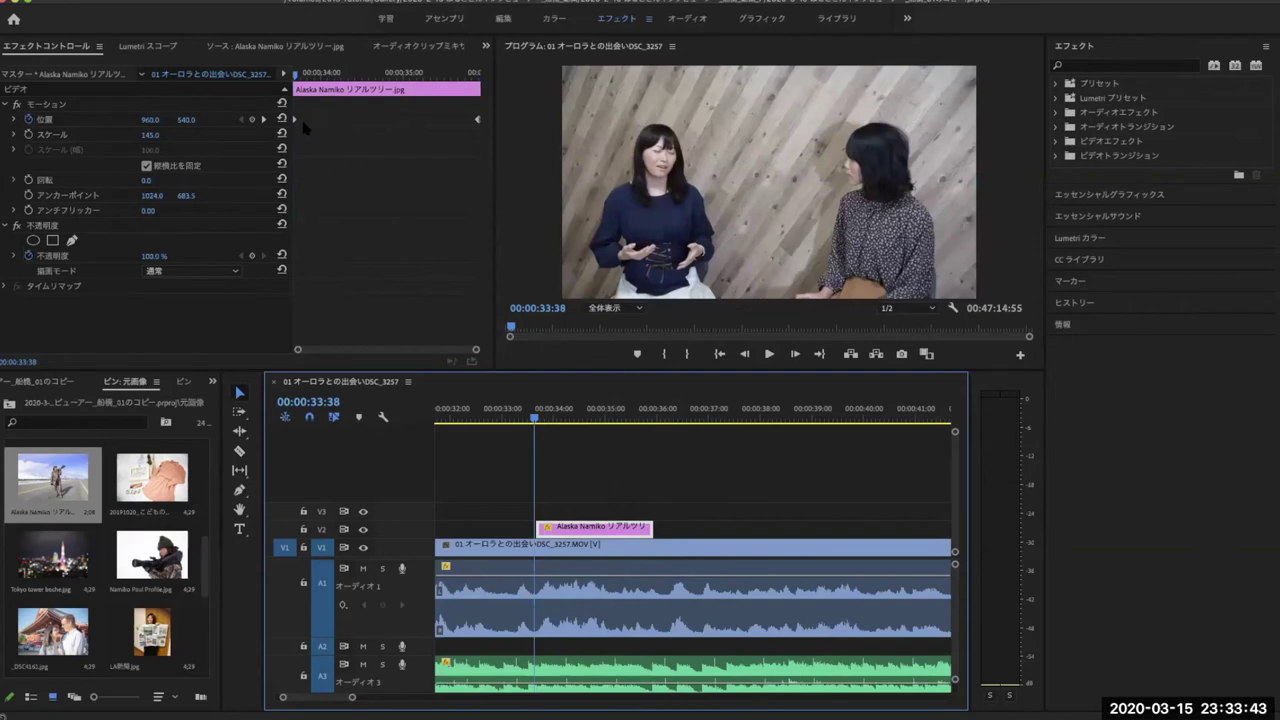
pyautogui.click(19, 134)
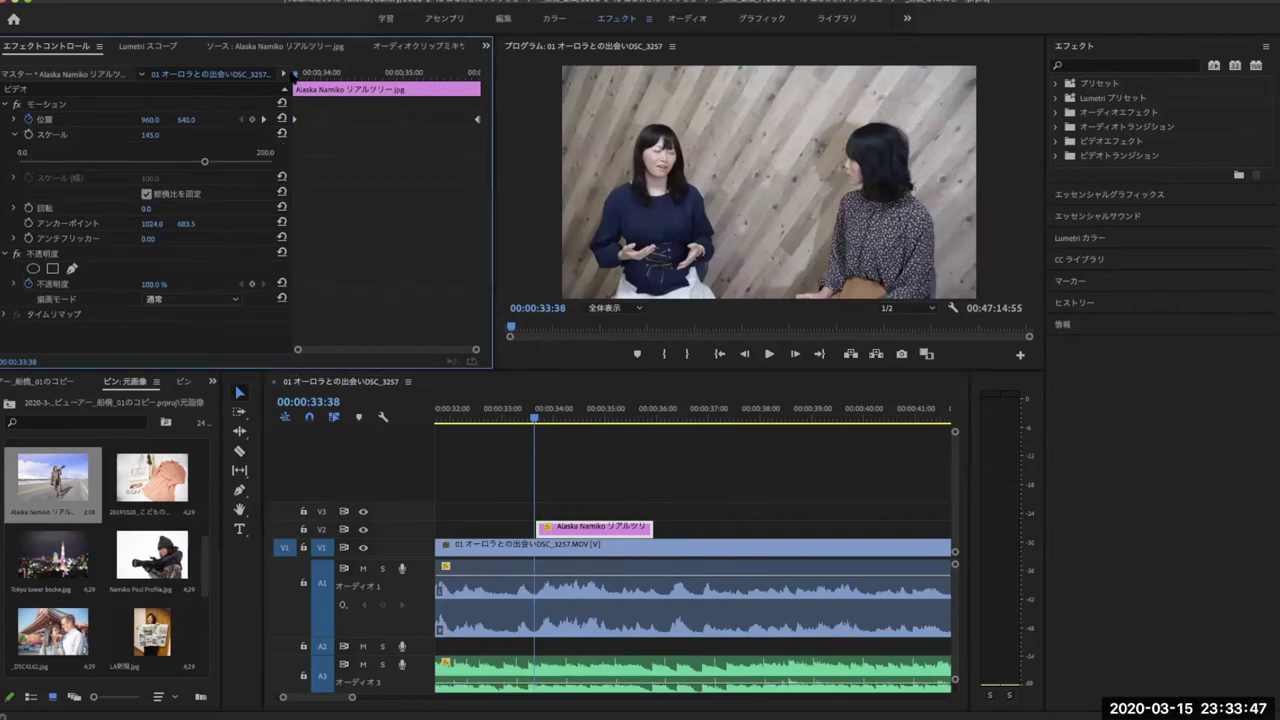
pyautogui.press('Right')
pyautogui.press('Right')
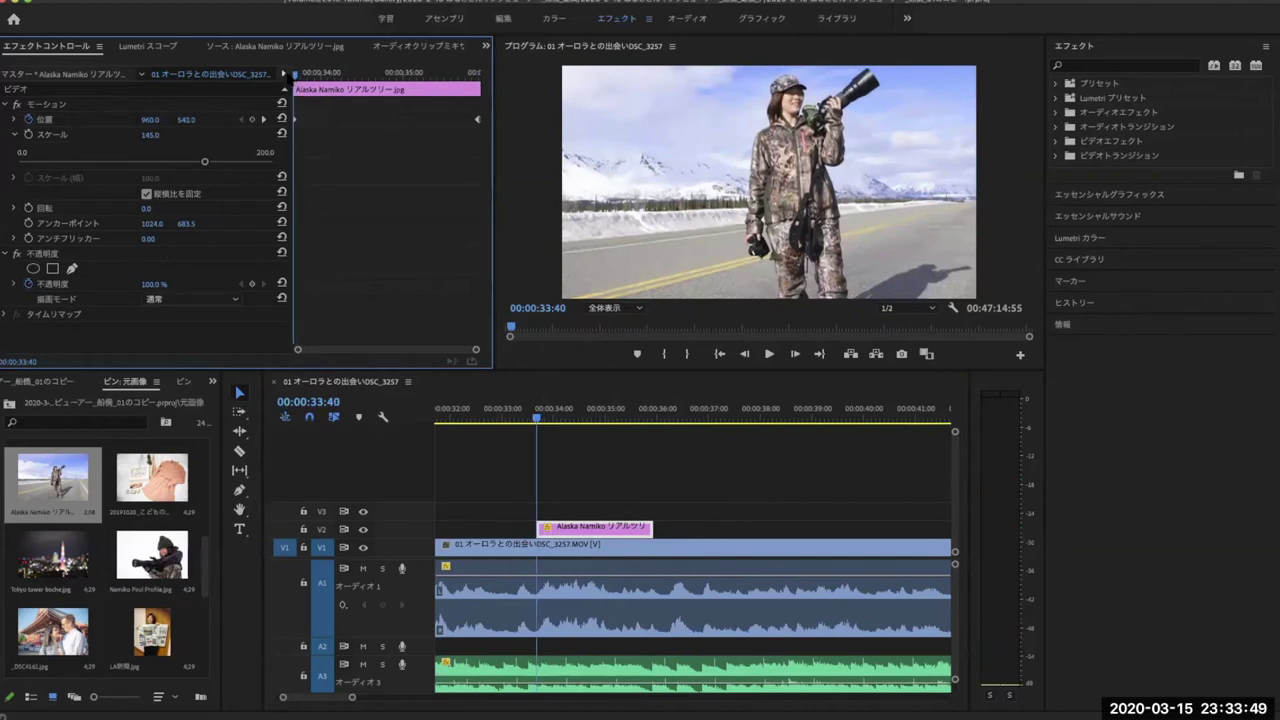
pyautogui.click(28, 134)
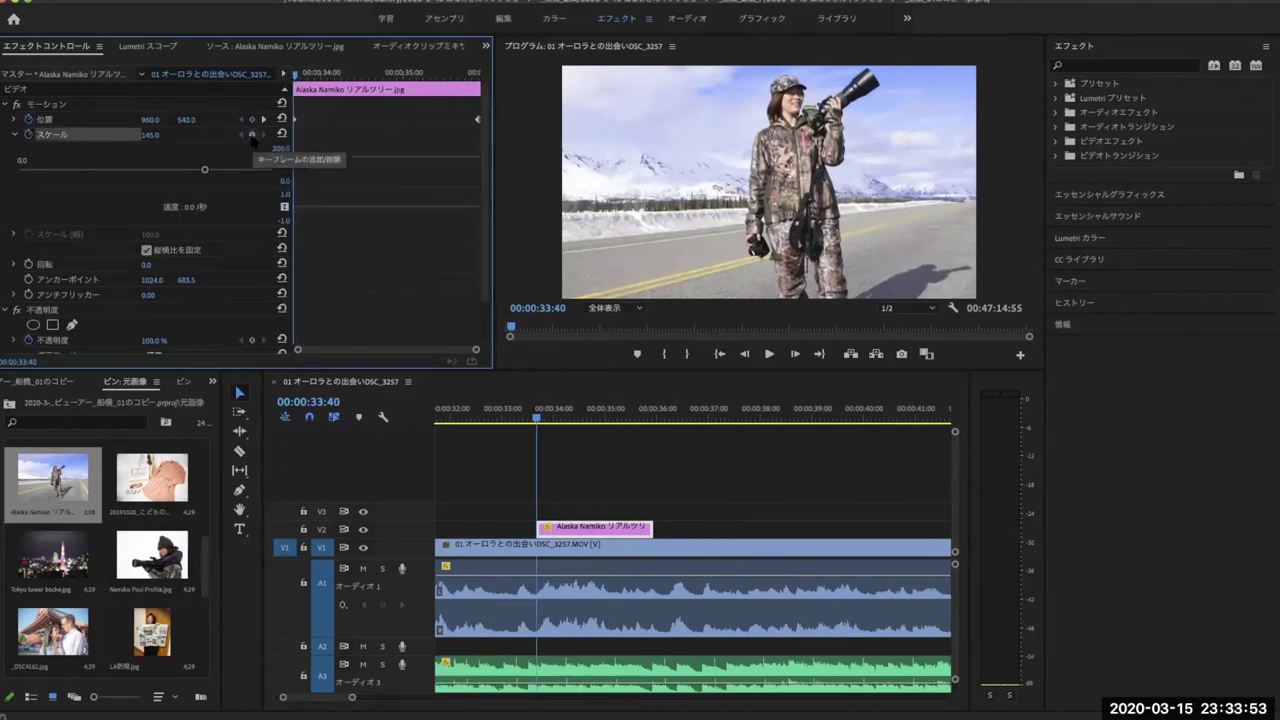
# Set Scale to 175 at the Alaska photo's last frame and preview the zoom.
pyautogui.press('space')
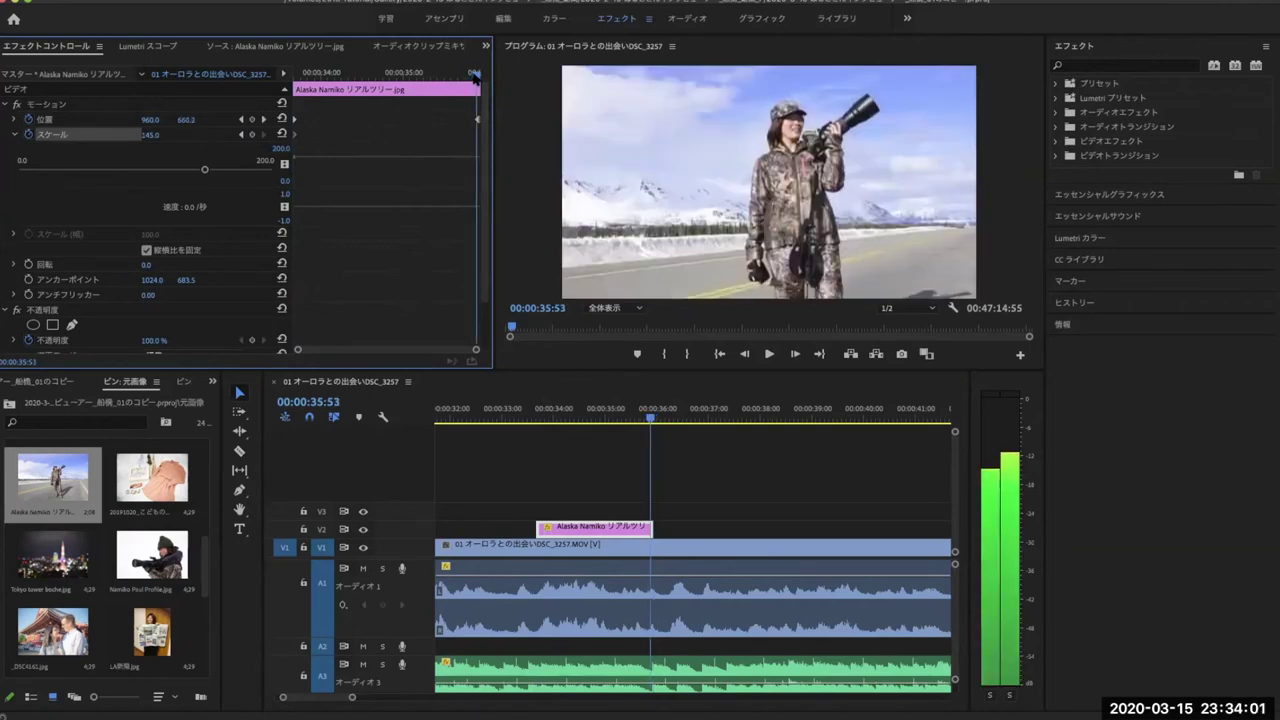
pyautogui.moveTo(474, 75); pyautogui.dragTo(477, 76)
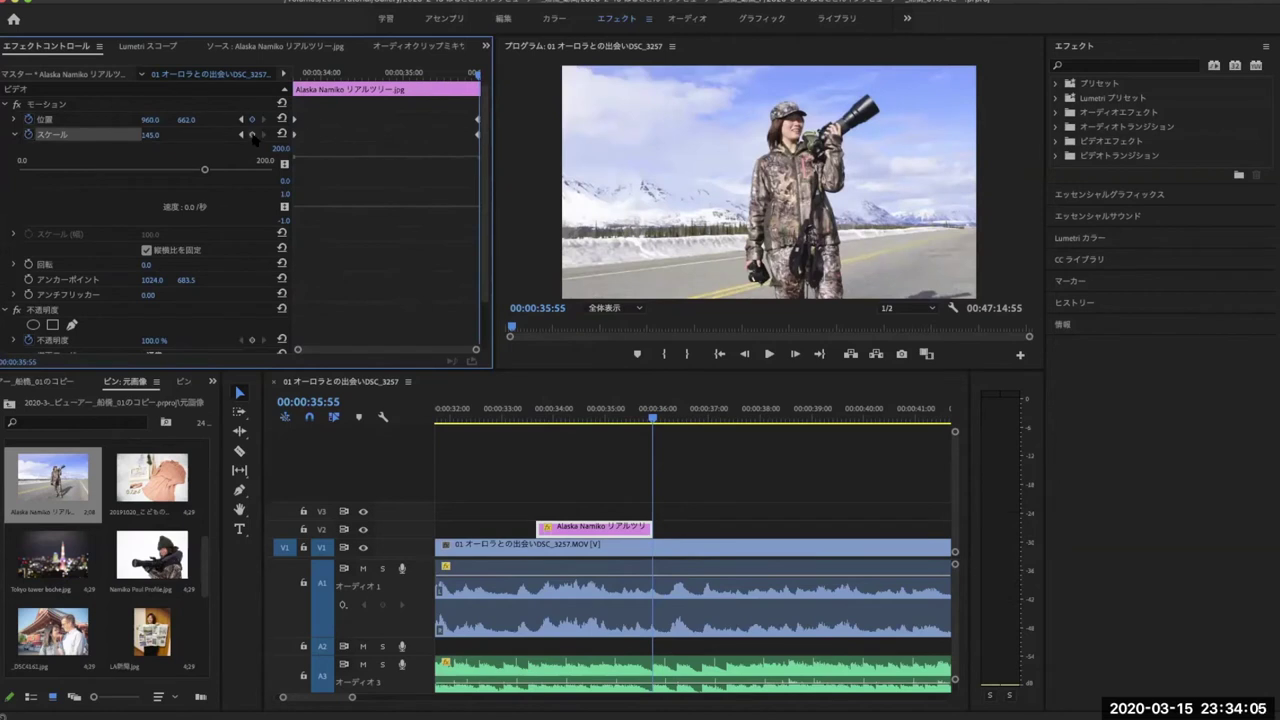
pyautogui.moveTo(150, 134); pyautogui.dragTo(180, 134)
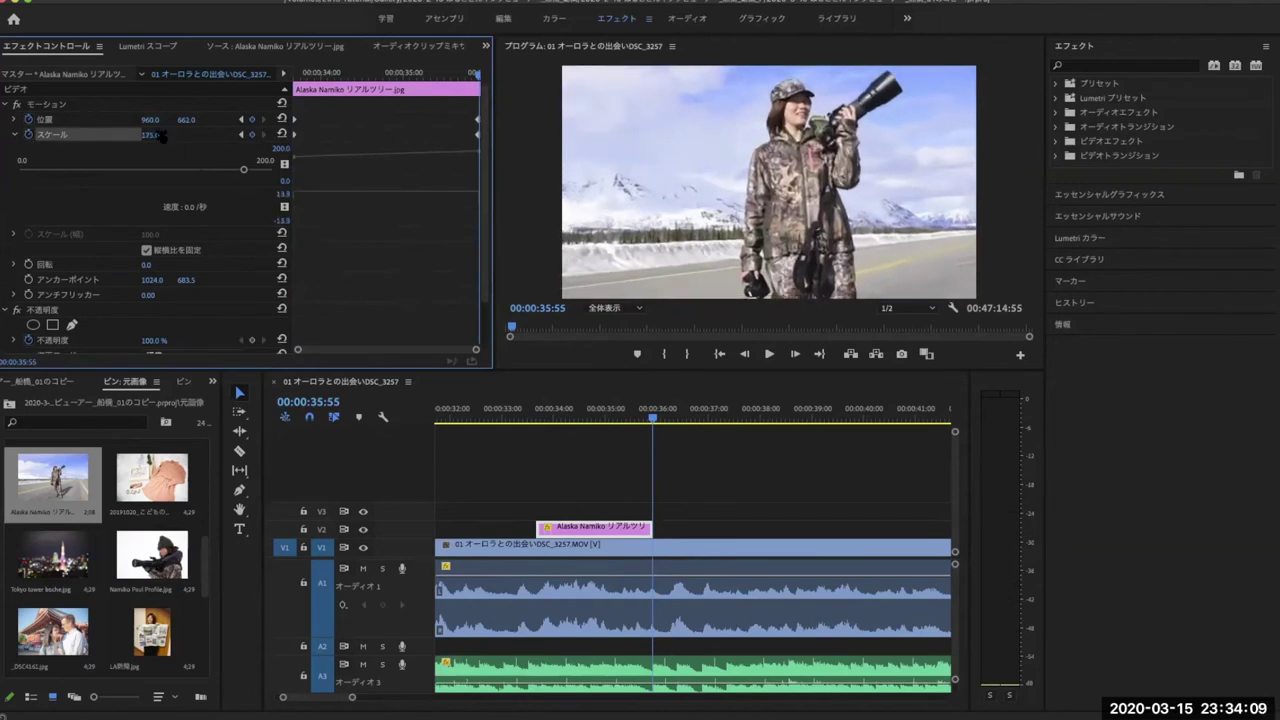
pyautogui.click(536, 410)
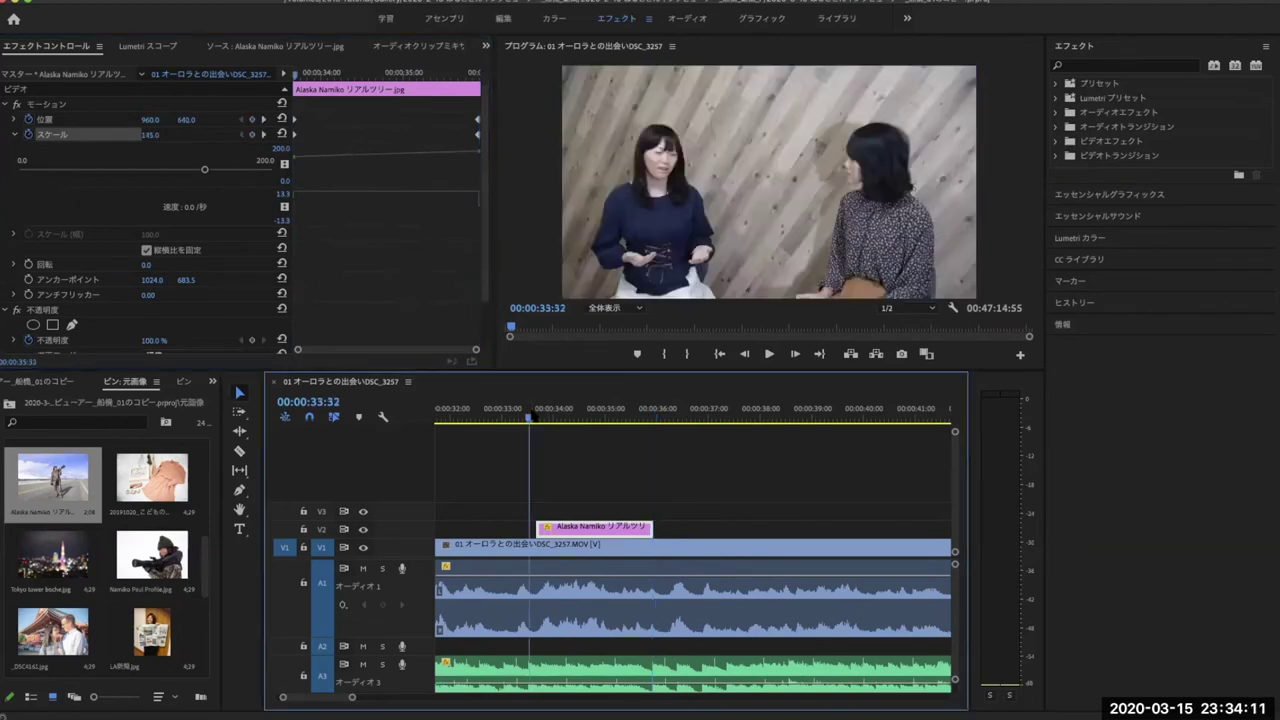
pyautogui.press('space')
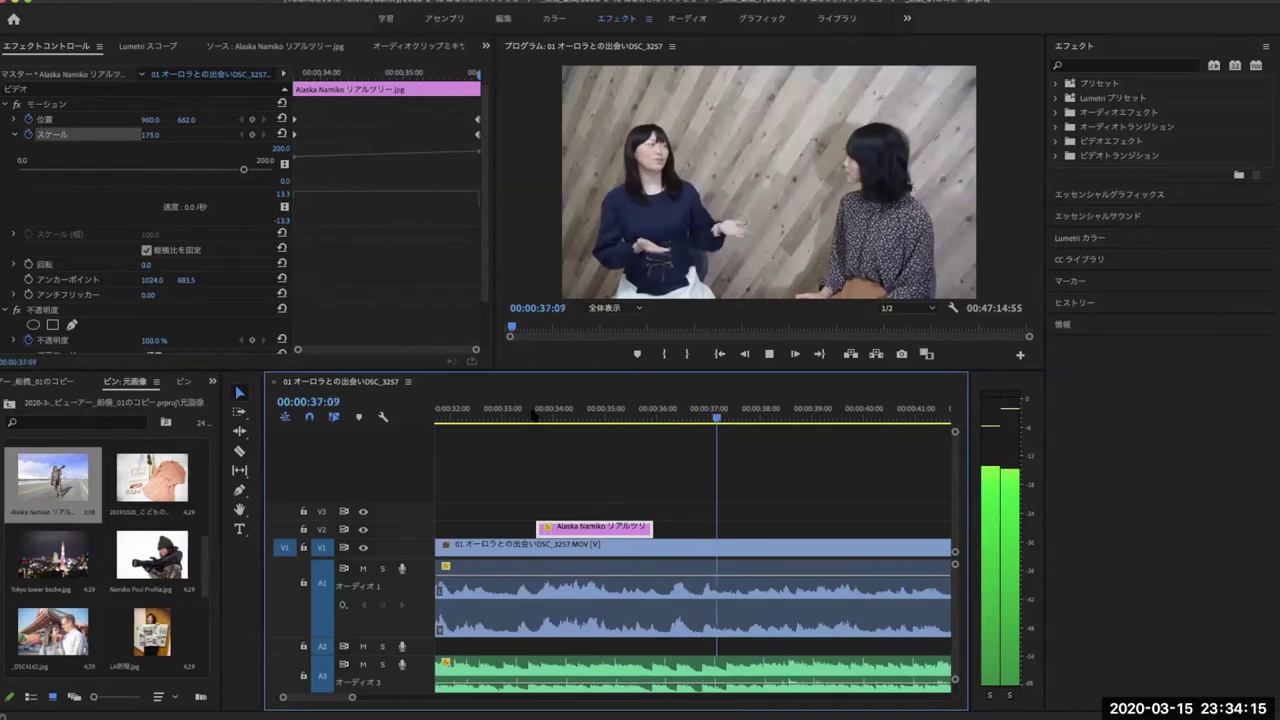
pyautogui.press('space')
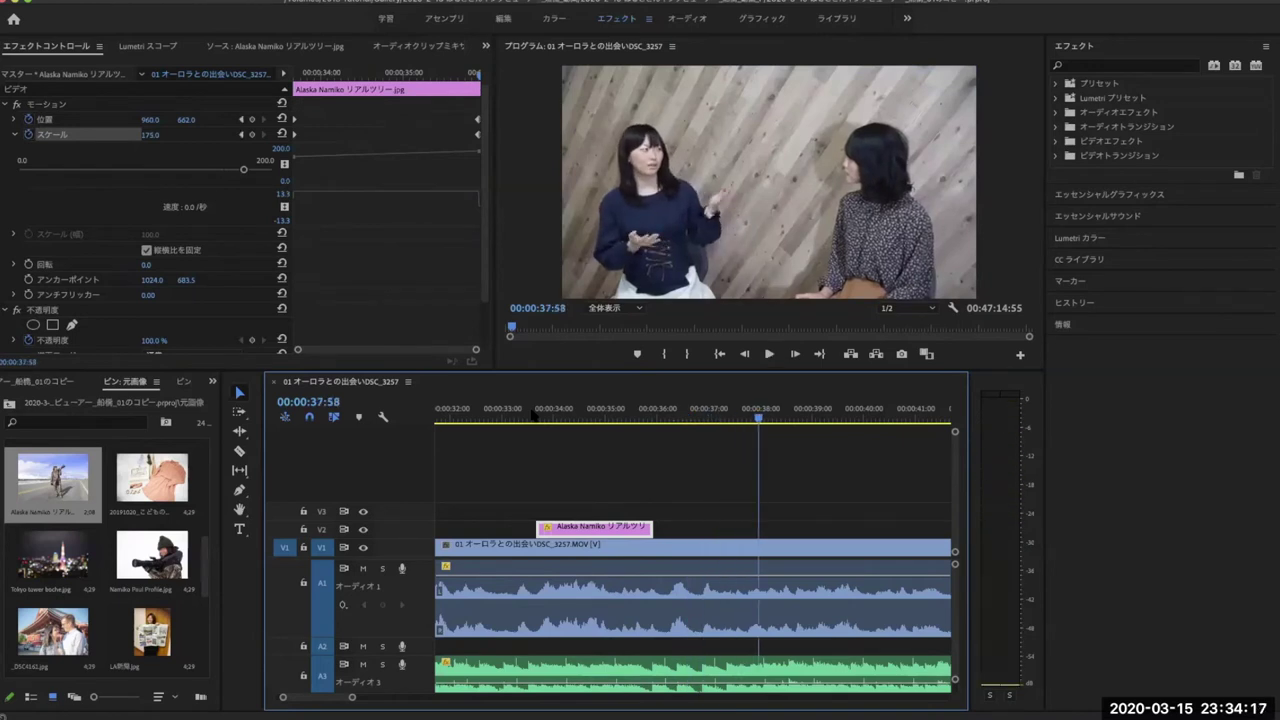
pyautogui.scroll(-5, 77, 569)
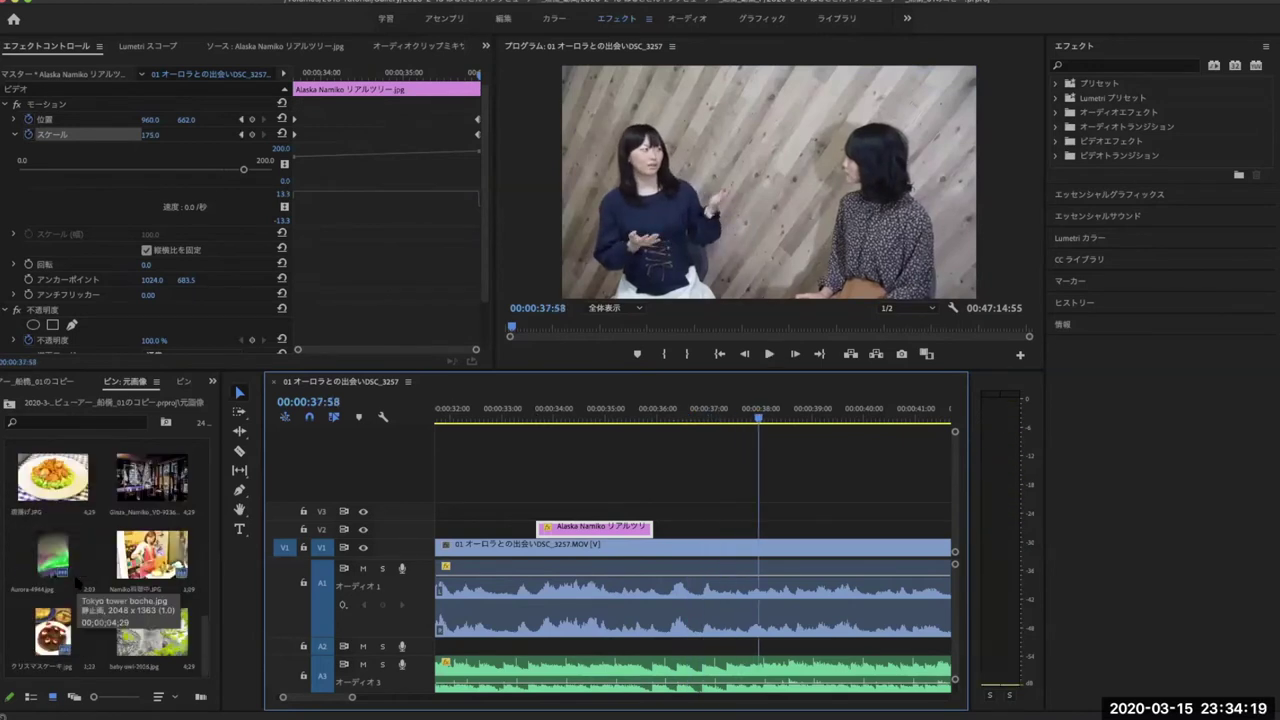
# Load the 2018-10 Hawaii bouquet photo in the Source Monitor and mark an Out point at about 3 seconds.
pyautogui.scroll(3, 77, 553)
pyautogui.doubleClick(134, 563)
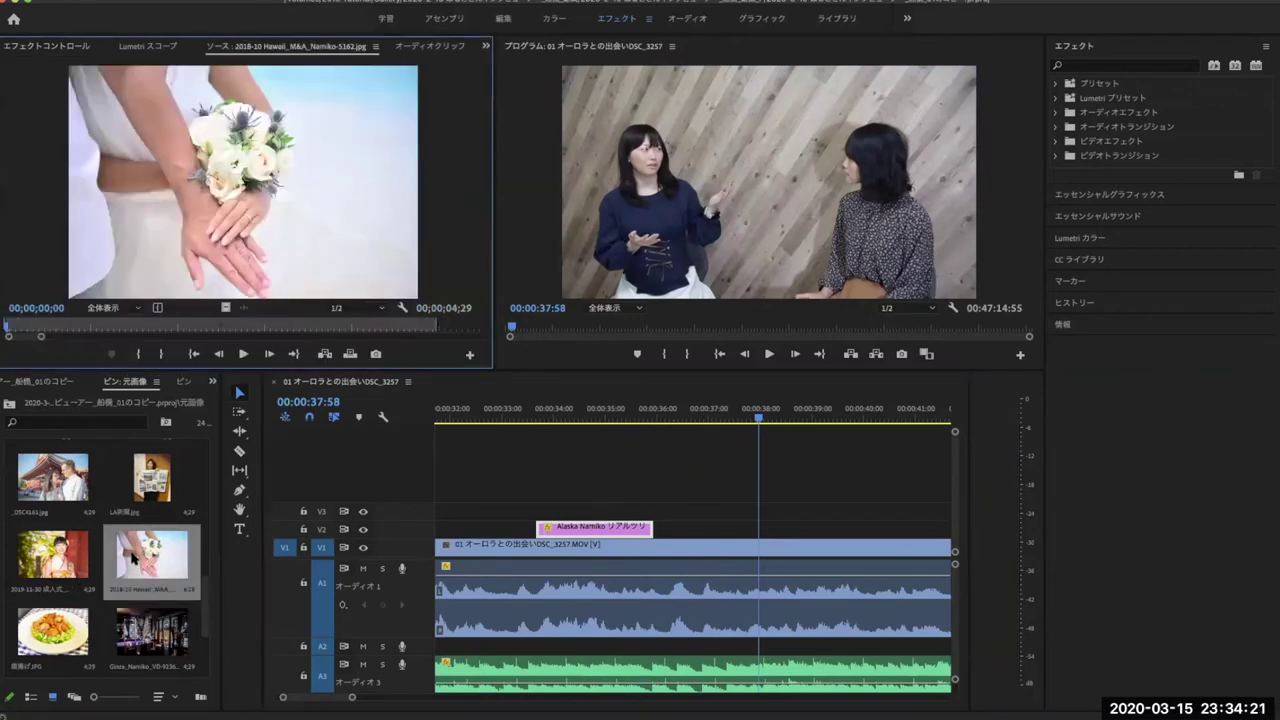
pyautogui.press('space')
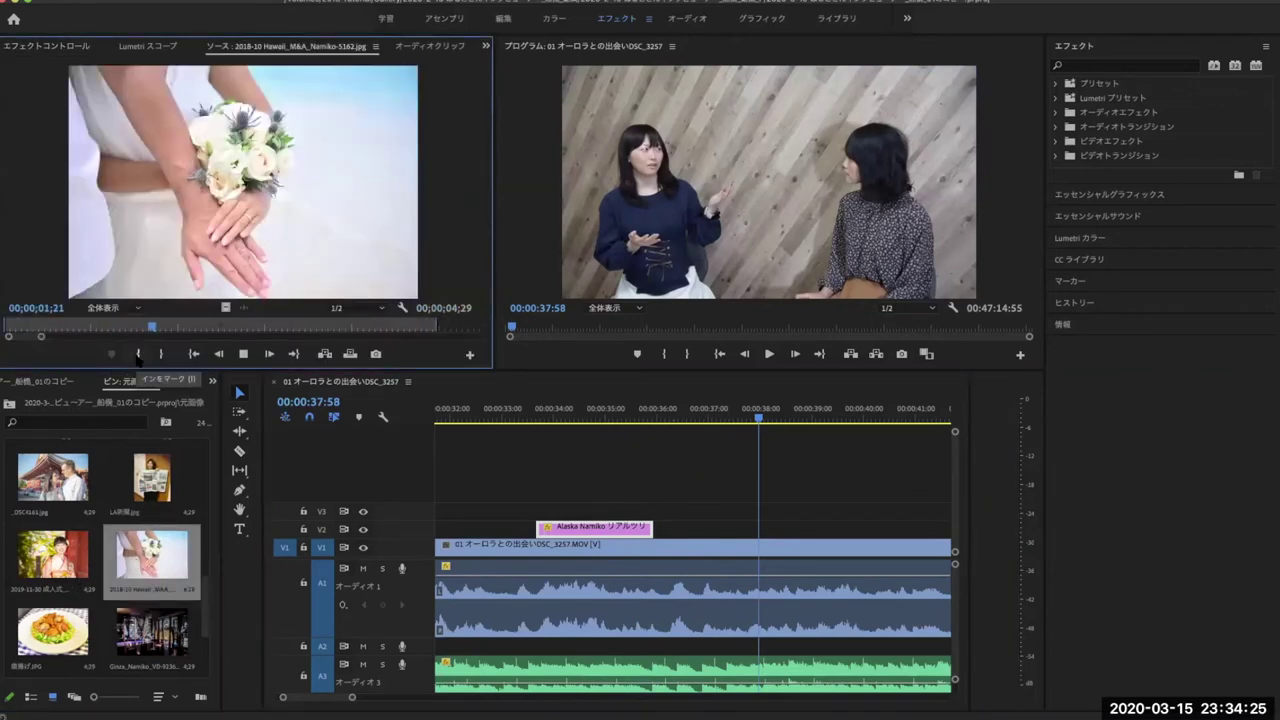
pyautogui.press('space')
pyautogui.press('o')
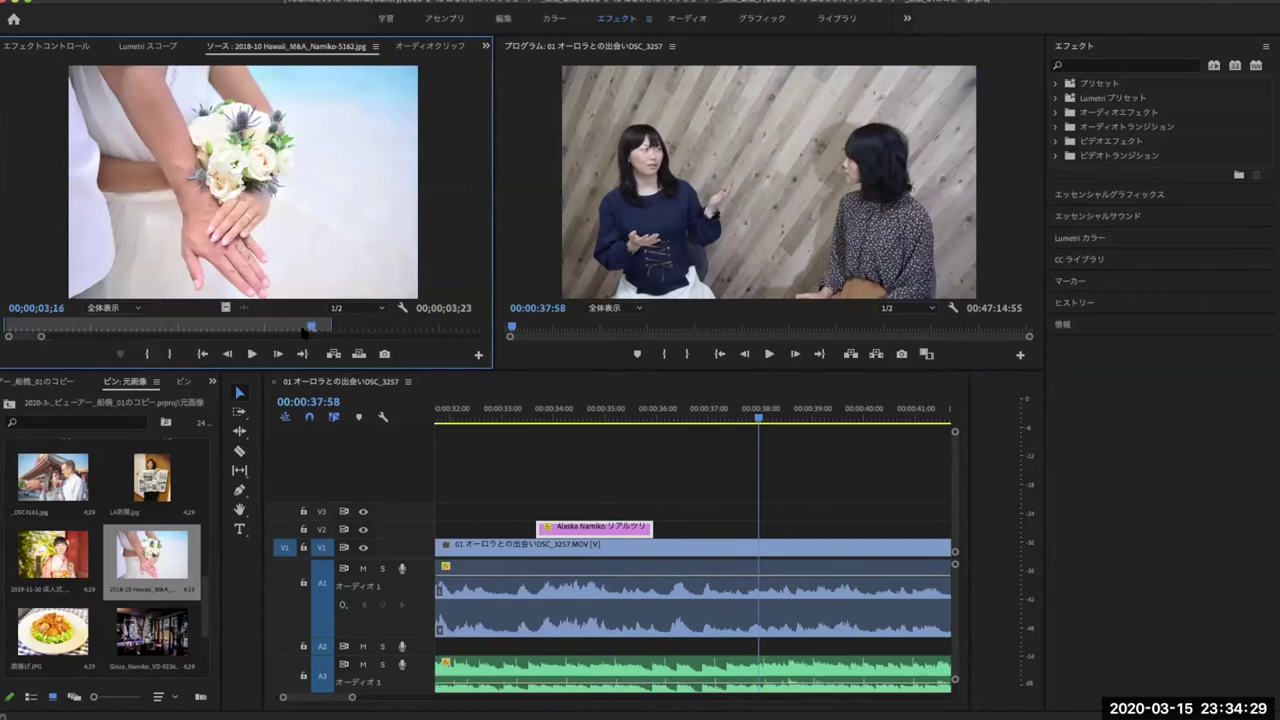
pyautogui.click(520, 418)
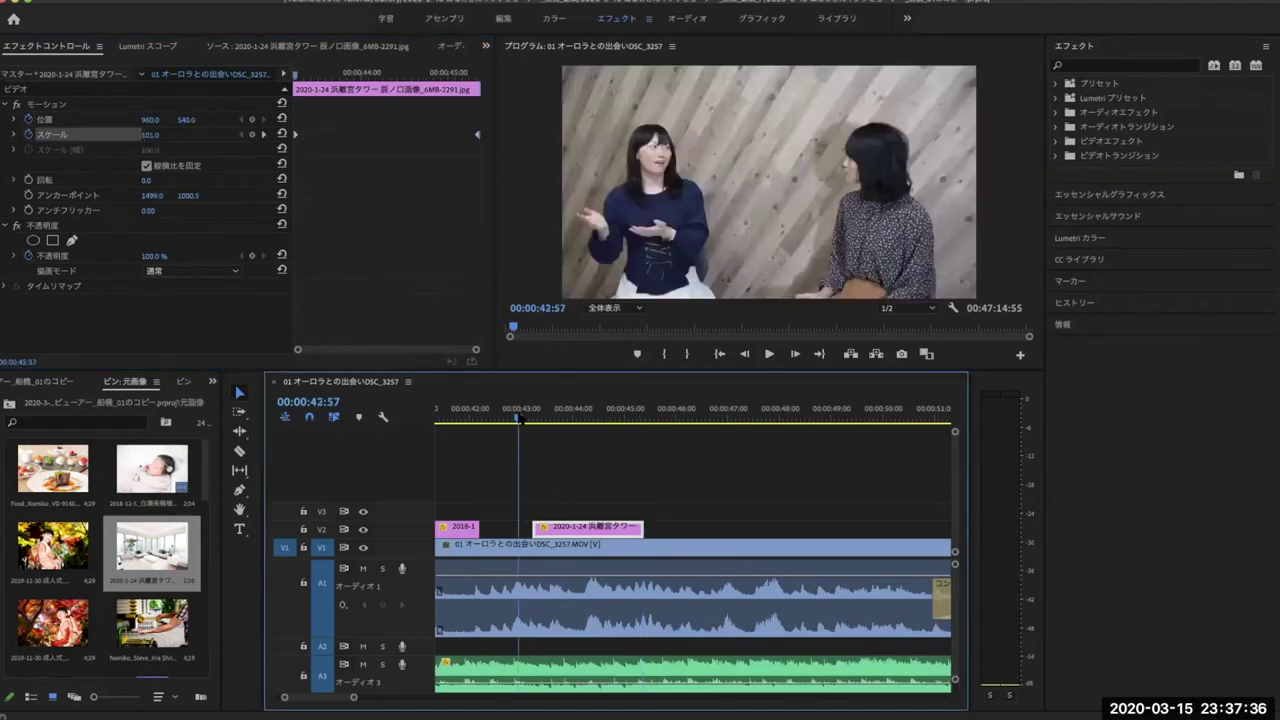
pyautogui.press('space')
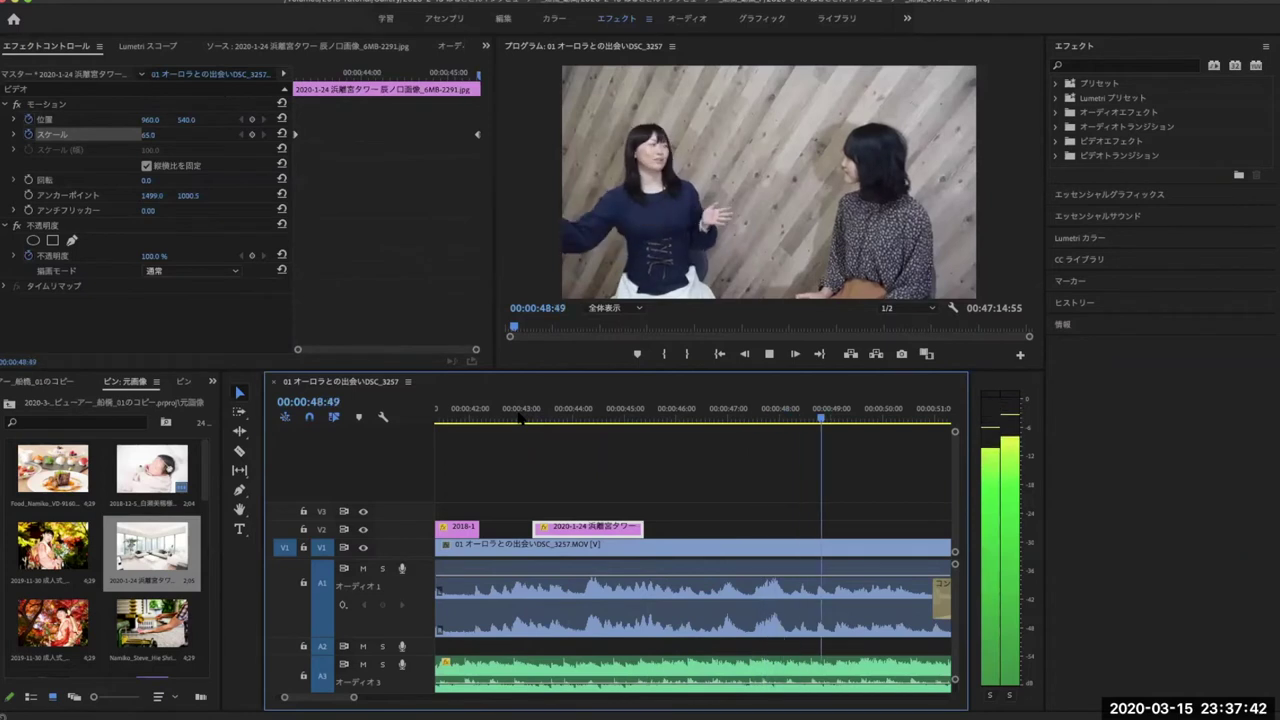
pyautogui.press('space')
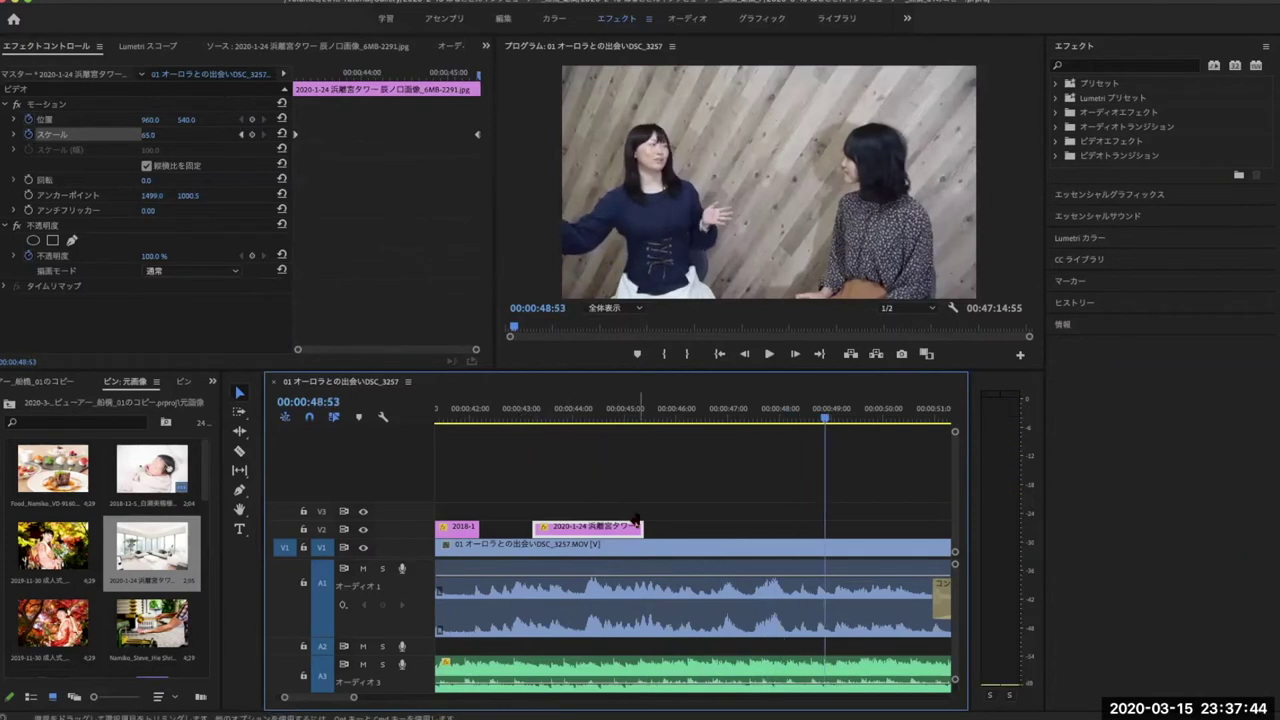
pyautogui.scroll(-3, 148, 588)
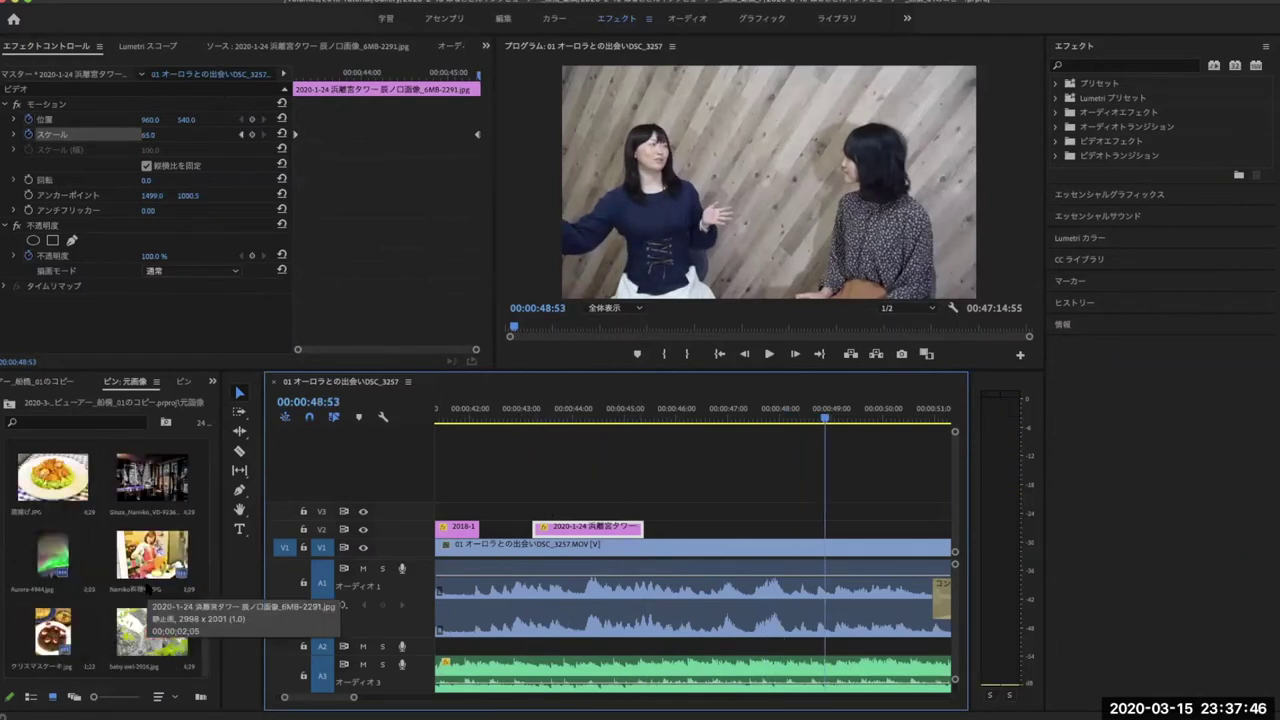
pyautogui.doubleClick(145, 486)
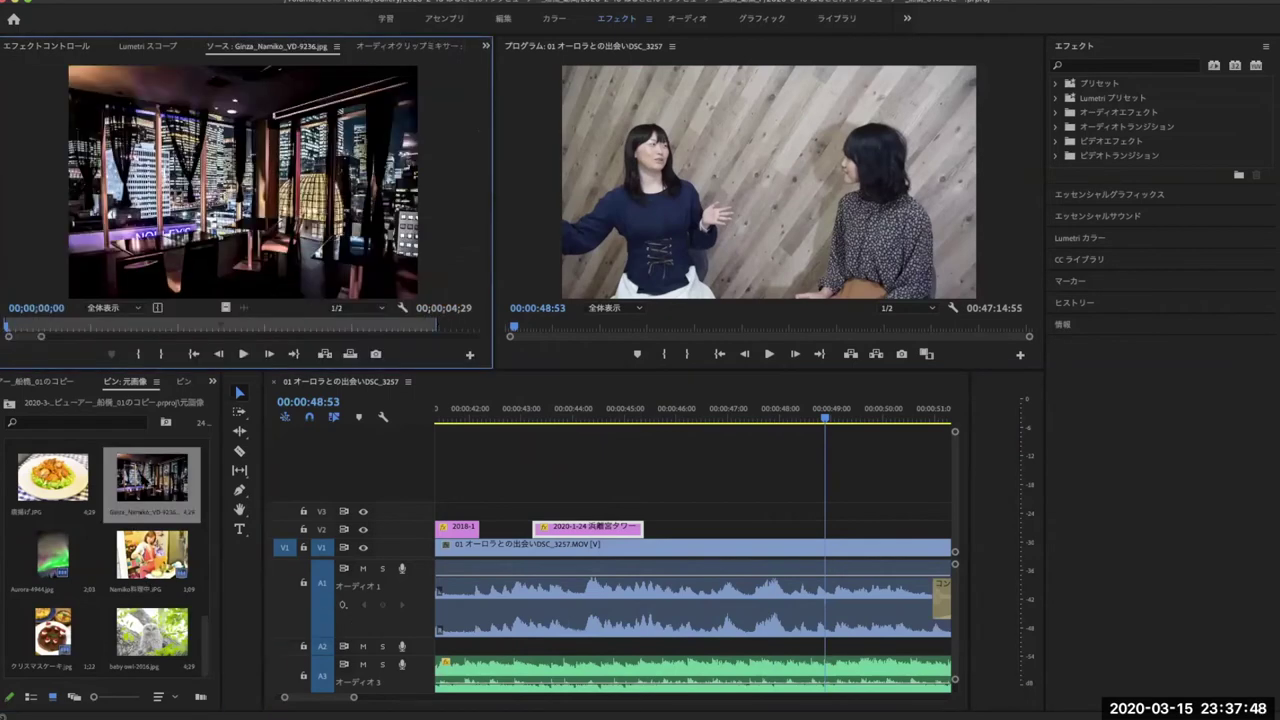
# Open the Food_Namiko_VD-9160.jpg photo from the bin in the Source Monitor.
pyautogui.scroll(2, 143, 463)
pyautogui.scroll(-2, 140, 525)
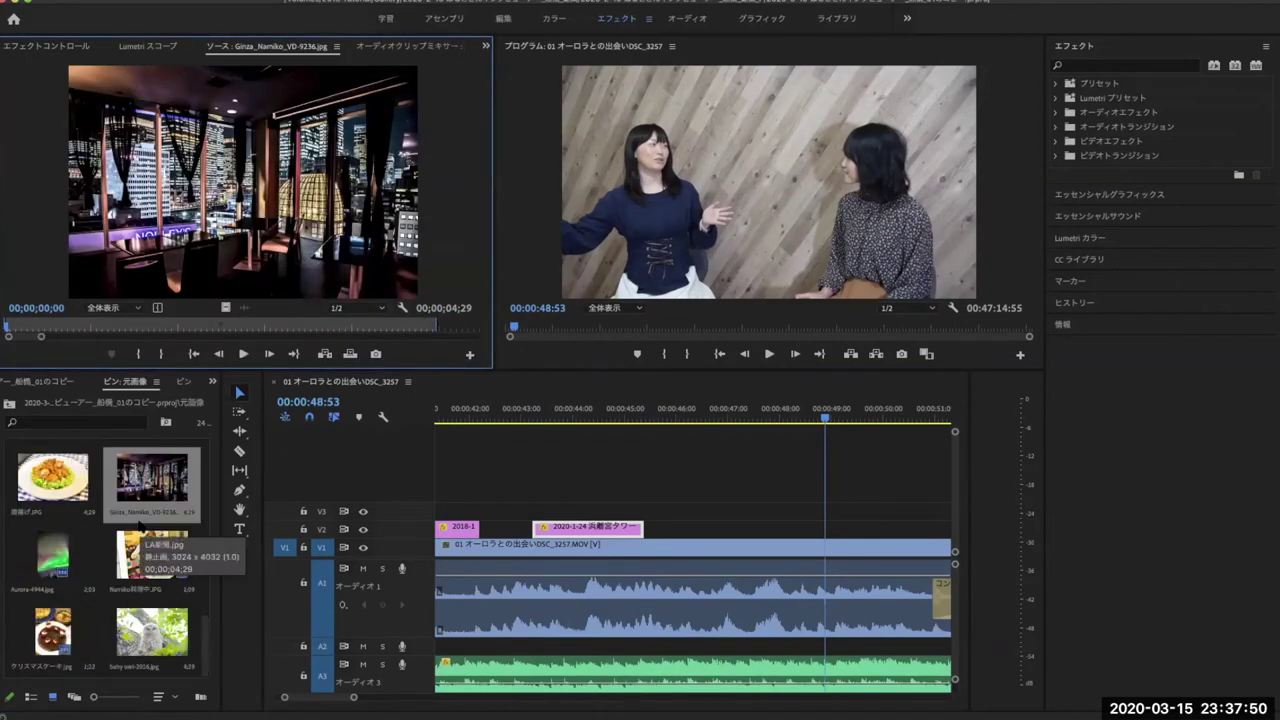
pyautogui.scroll(-3, 140, 523)
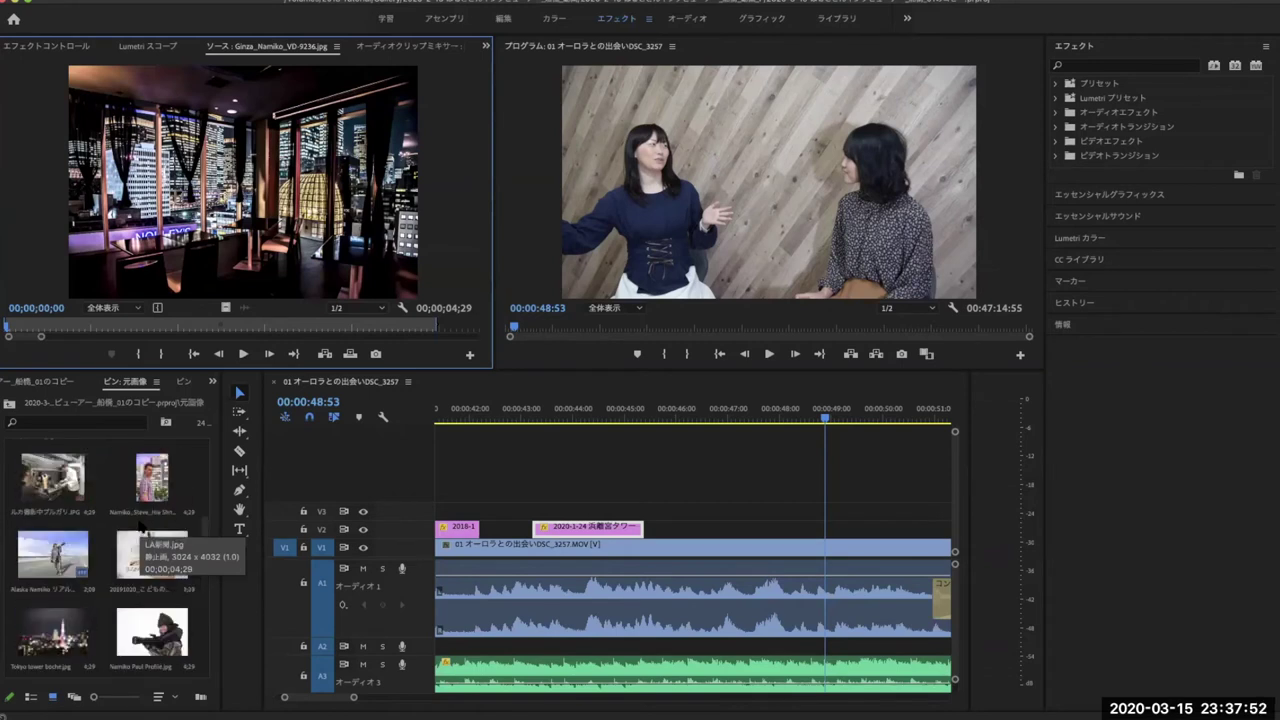
pyautogui.scroll(2, 140, 525)
pyautogui.scroll(1, 140, 525)
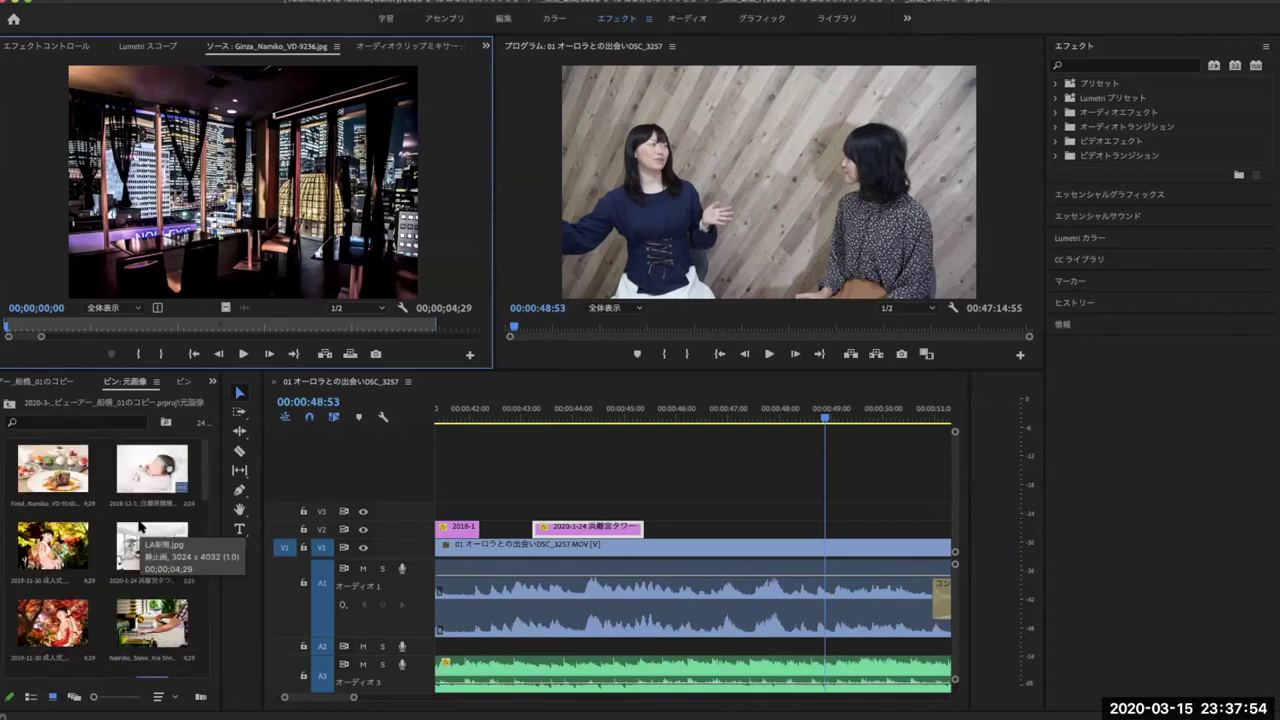
pyautogui.click(66, 470)
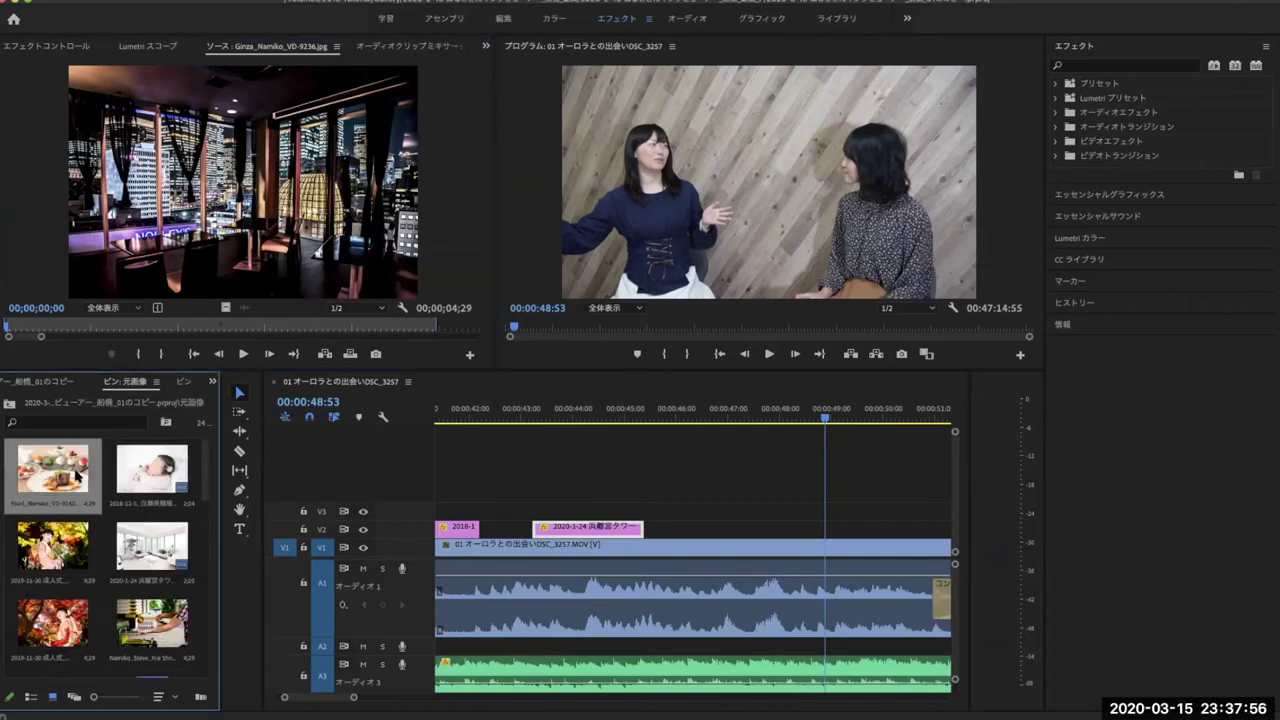
pyautogui.doubleClick(68, 470)
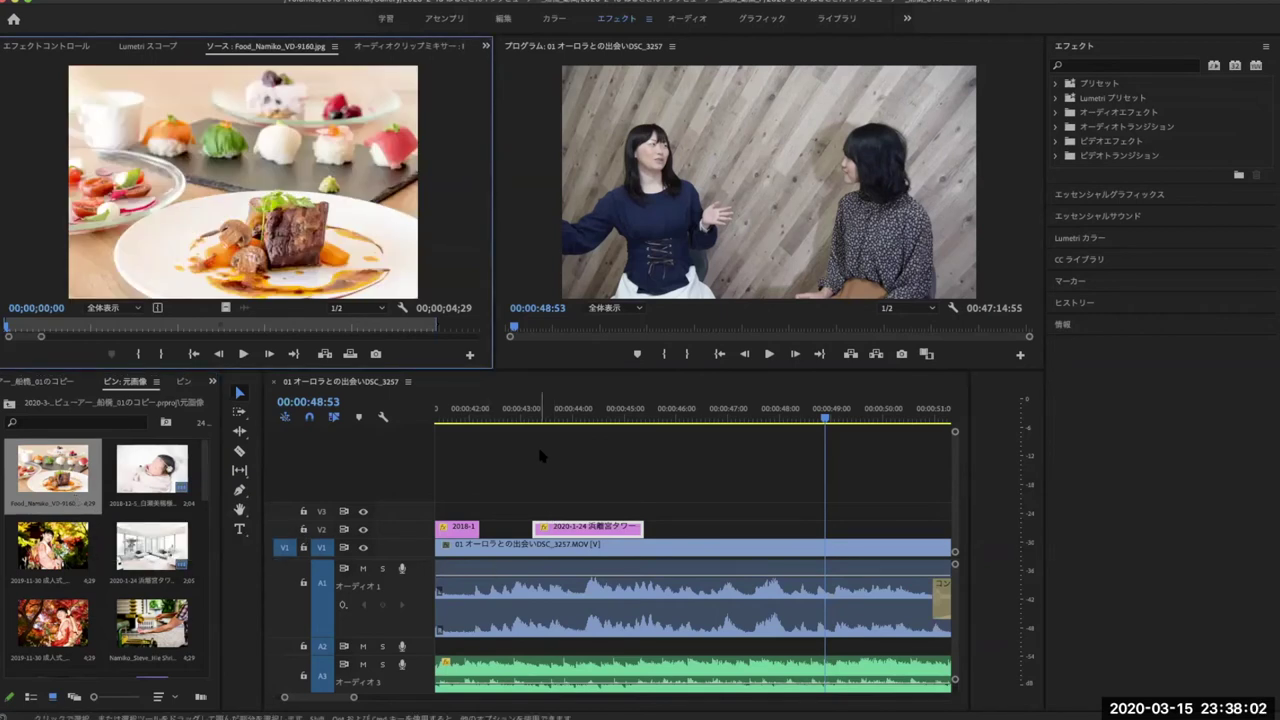
# Review the sequence around 42–45 seconds where the 浜離宮タワー still plays.
pyautogui.click(600, 412)
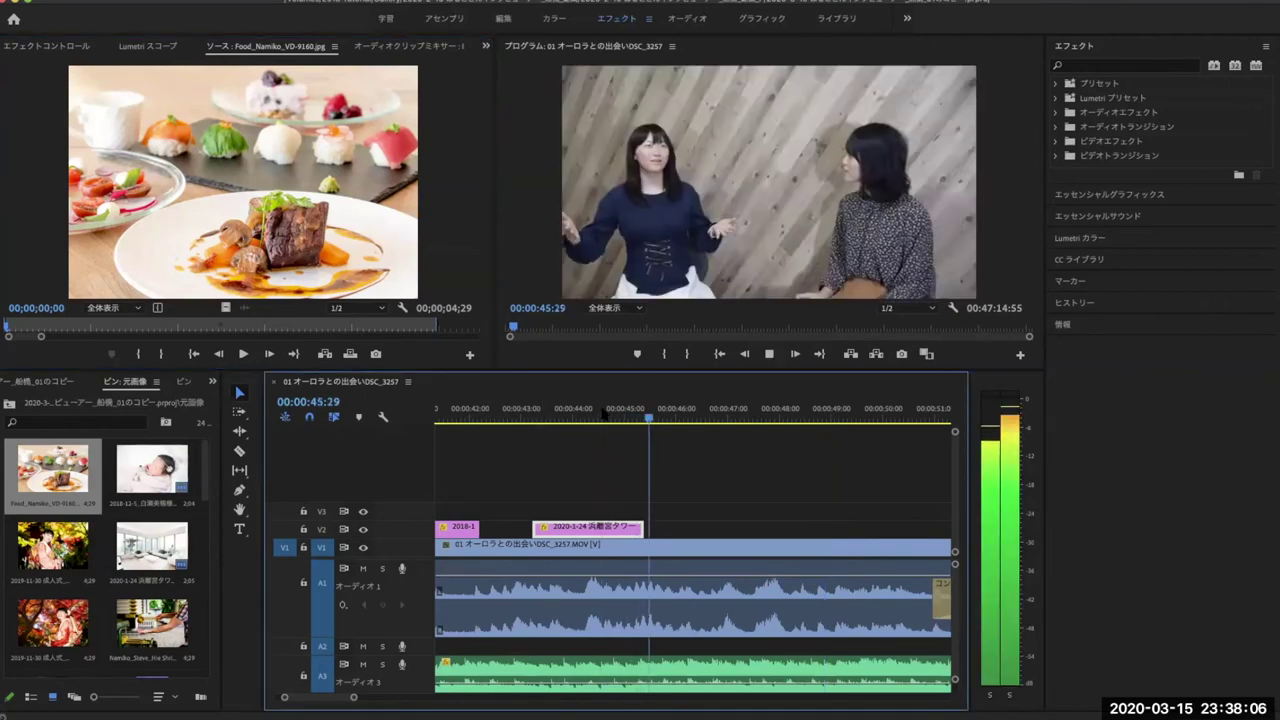
pyautogui.press('space')
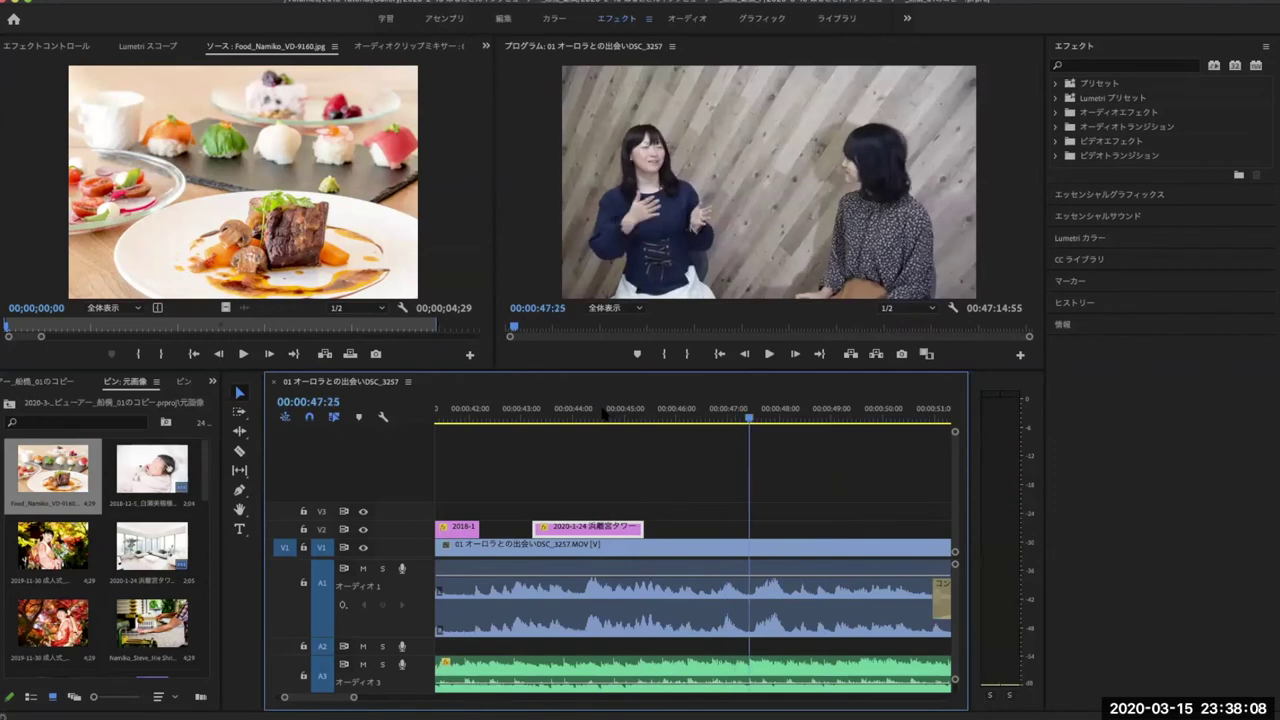
pyautogui.moveTo(749, 420)
pyautogui.mouseDown()
pyautogui.moveTo(622, 409)
pyautogui.moveTo(660, 414)
pyautogui.mouseUp()
pyautogui.click(535, 421)
pyautogui.press('space')
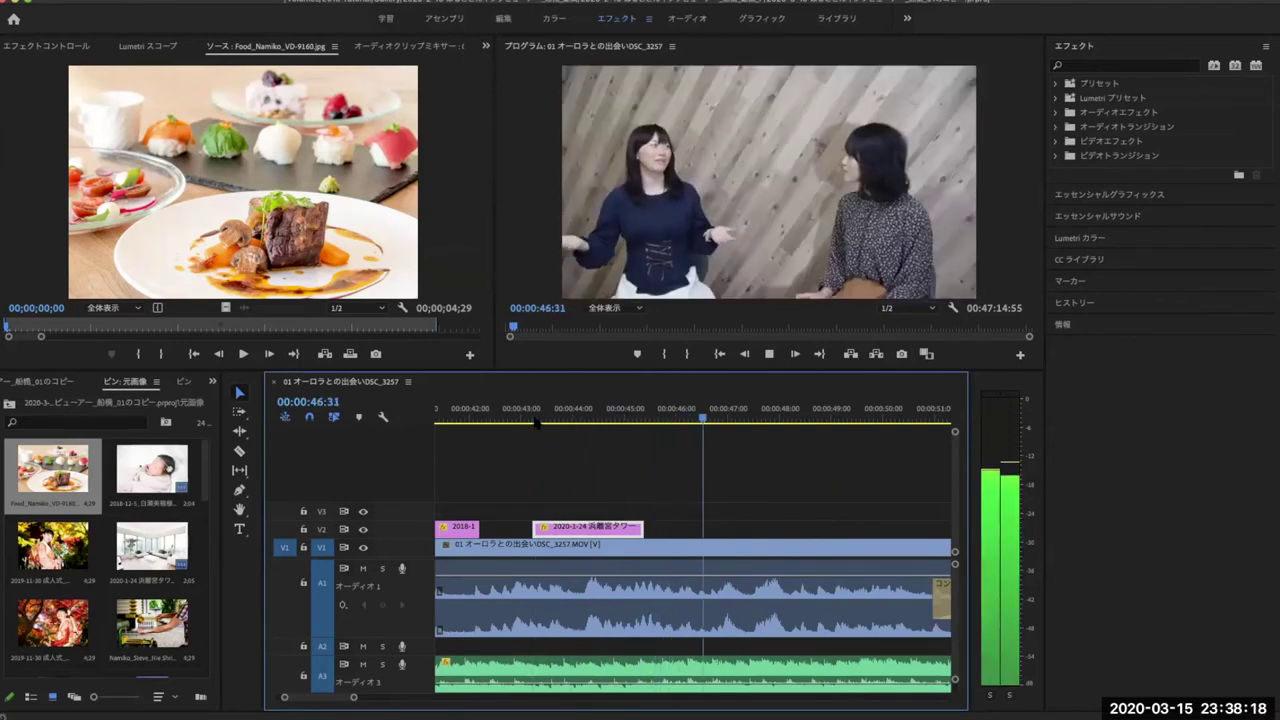
pyautogui.press('space')
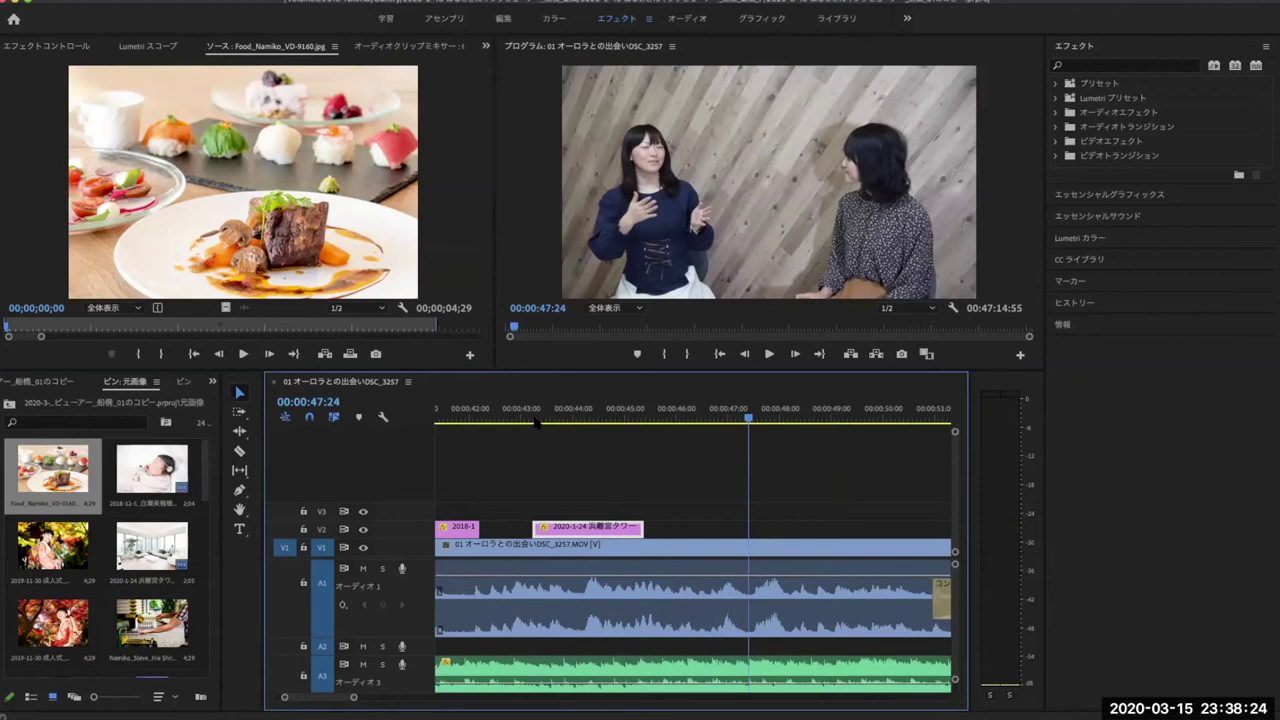
pyautogui.click(491, 421)
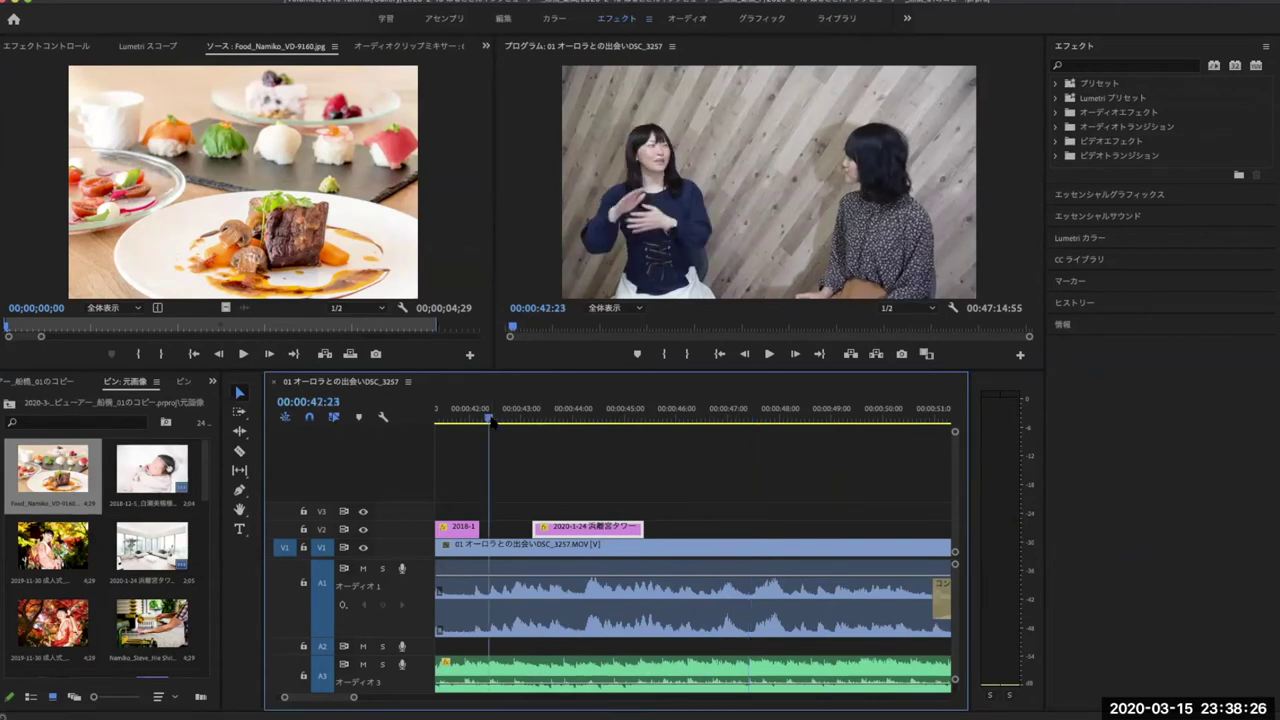
pyautogui.press('space')
pyautogui.press('space')
pyautogui.click(468, 418)
pyautogui.press('space')
# Shorten the 浜離宮タワー still on V2 by trimming its end, then check the trim.
pyautogui.press('space')
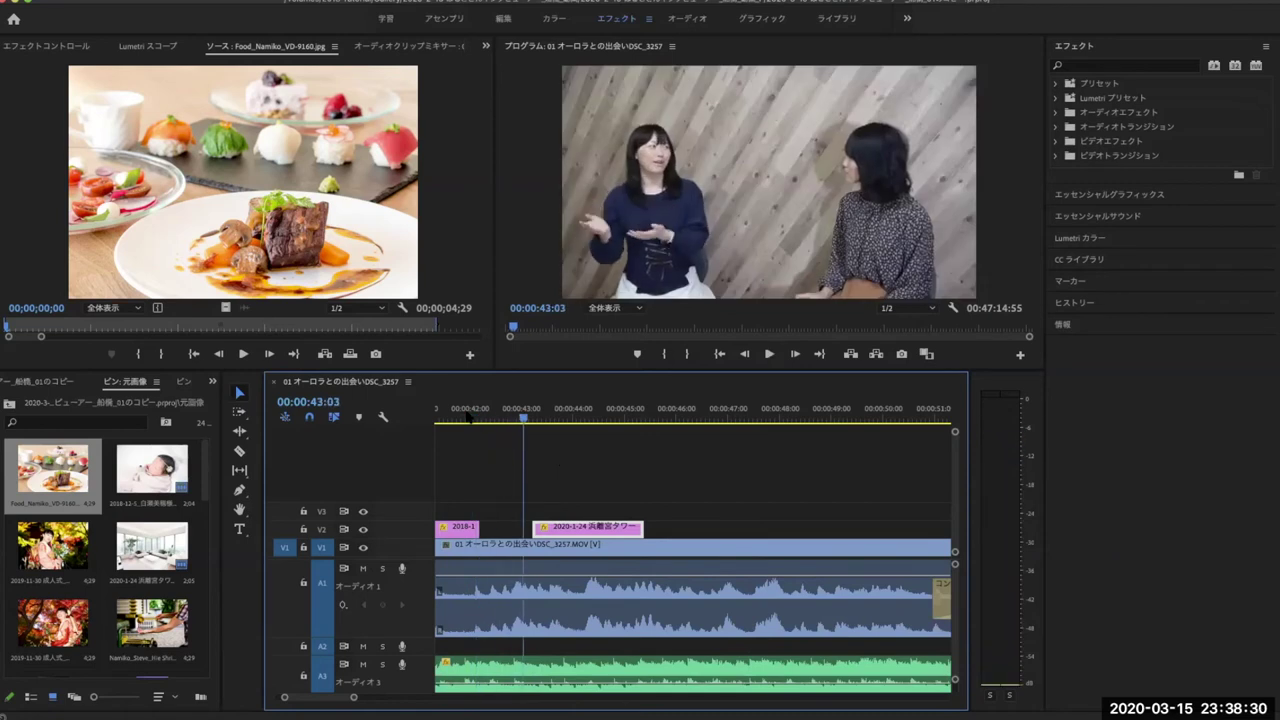
pyautogui.moveTo(570, 530)
pyautogui.mouseDown()
pyautogui.moveTo(558, 537)
pyautogui.moveTo(573, 527)
pyautogui.mouseUp()
pyautogui.click(513, 408)
pyautogui.press('space')
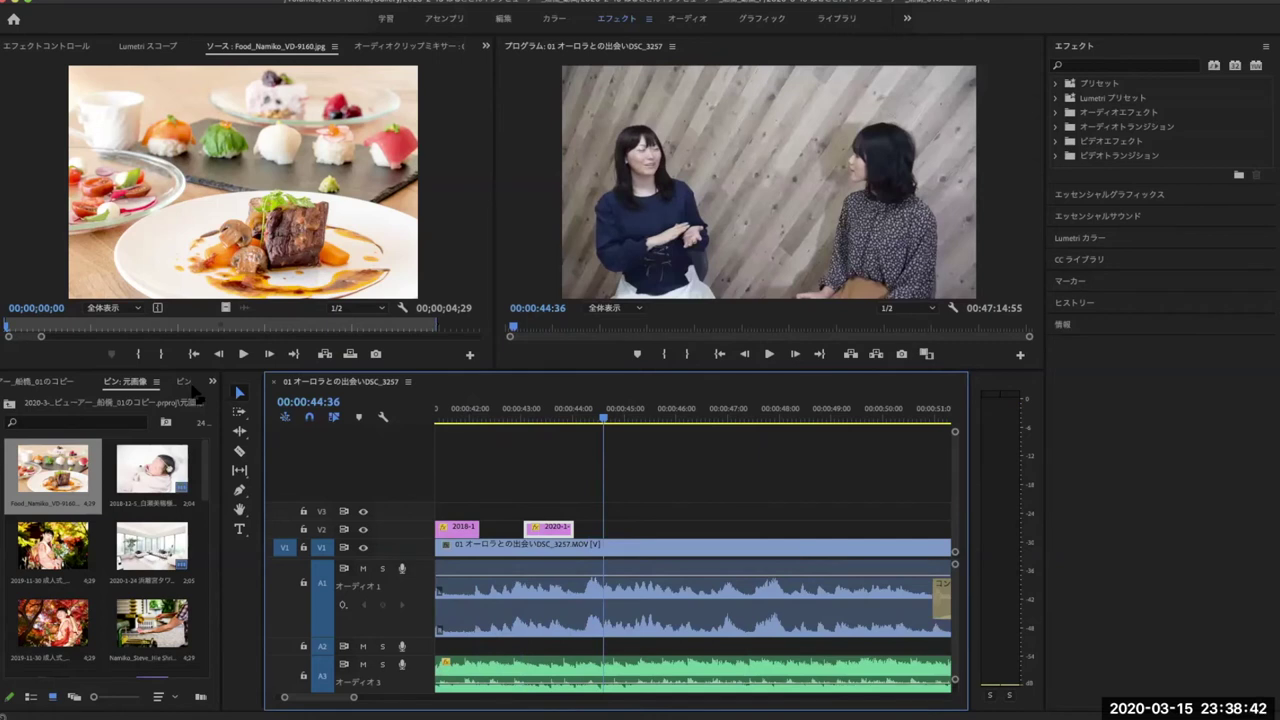
# Mark the food photo's Out point near one second and drag it onto V2 after the tower still.
pyautogui.click(6, 328)
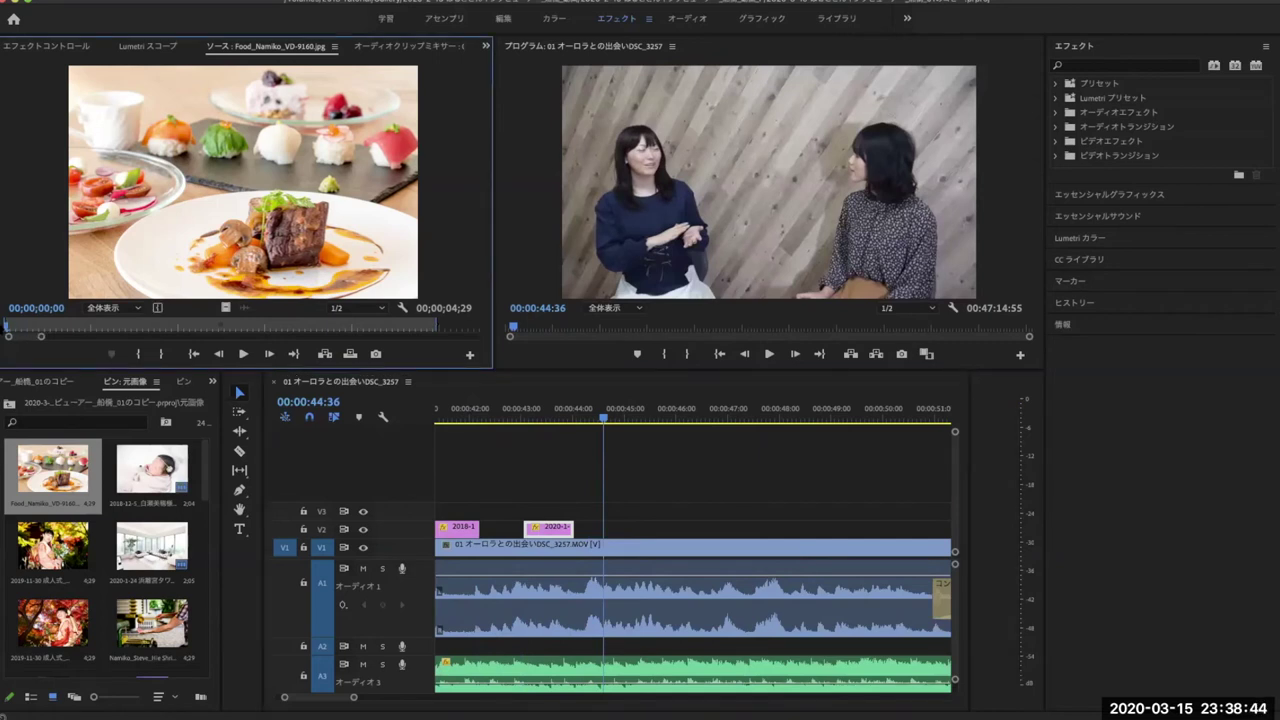
pyautogui.press('space')
pyautogui.press('o')
pyautogui.press('space')
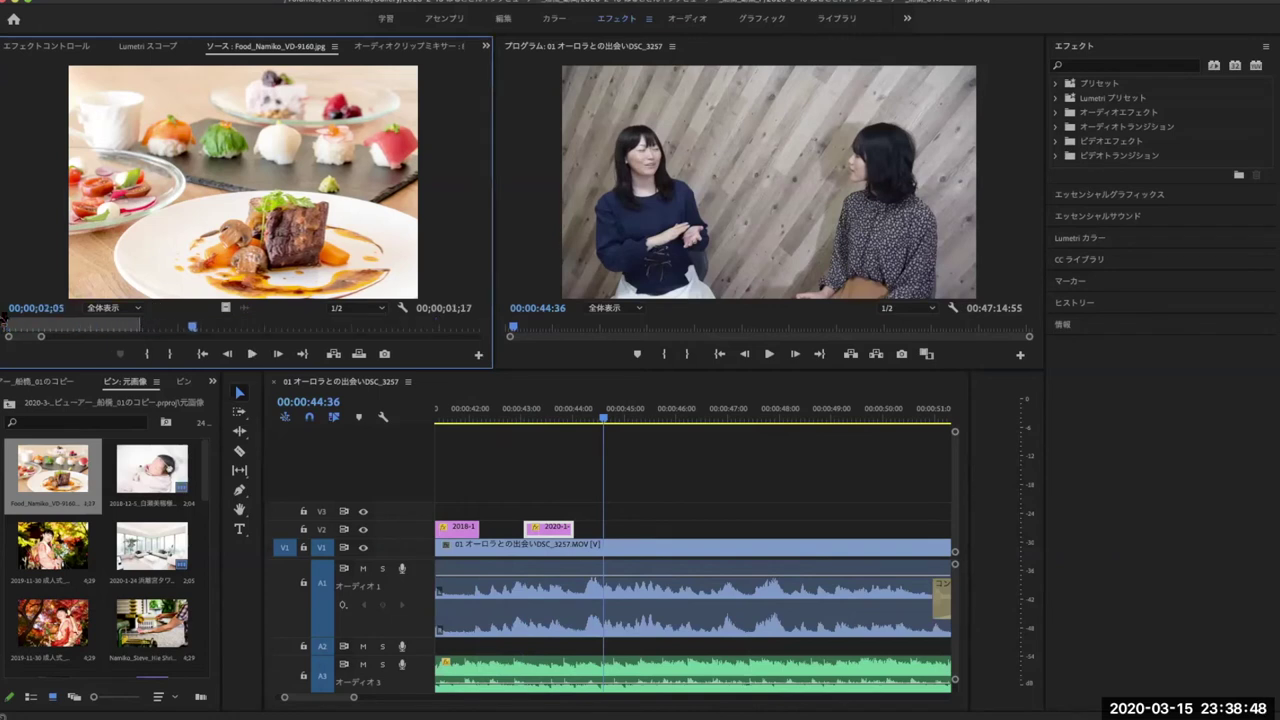
pyautogui.moveTo(178, 202); pyautogui.dragTo(585, 533)
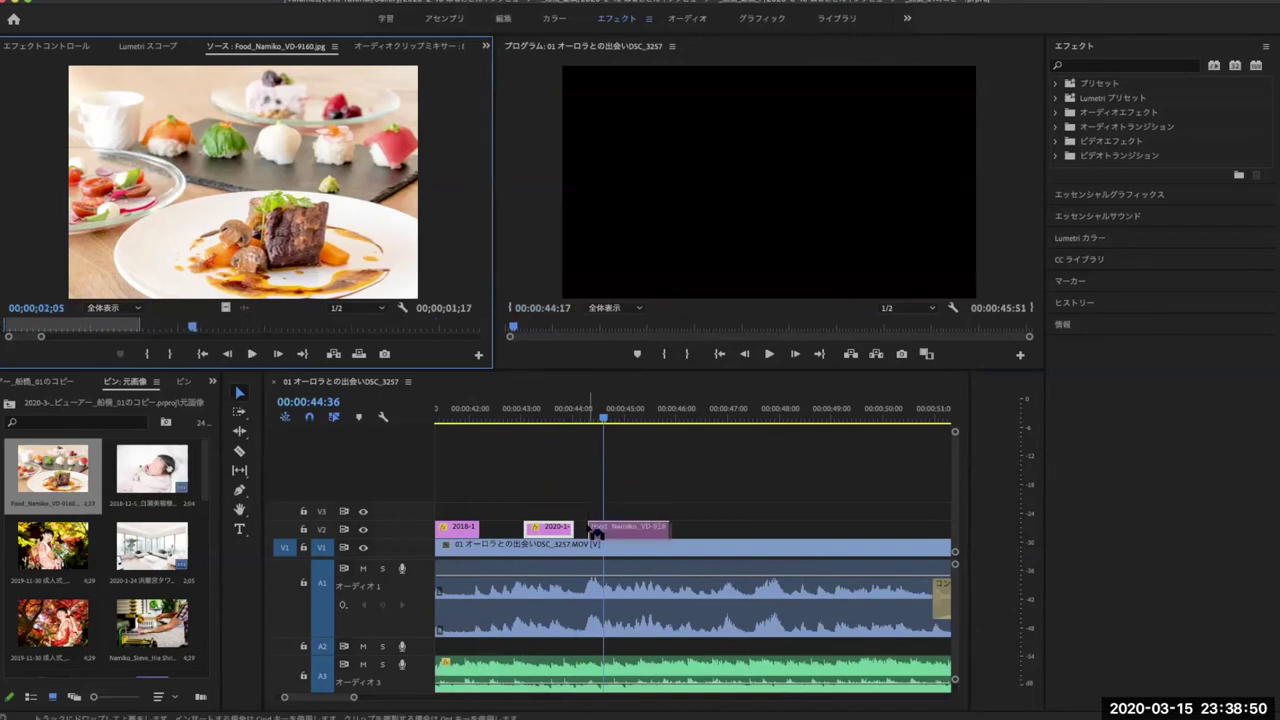
# Trim the food clip's start on V2 after the 浜離宮タワー still and show its Effect Controls.
pyautogui.moveTo(645, 530); pyautogui.dragTo(620, 527)
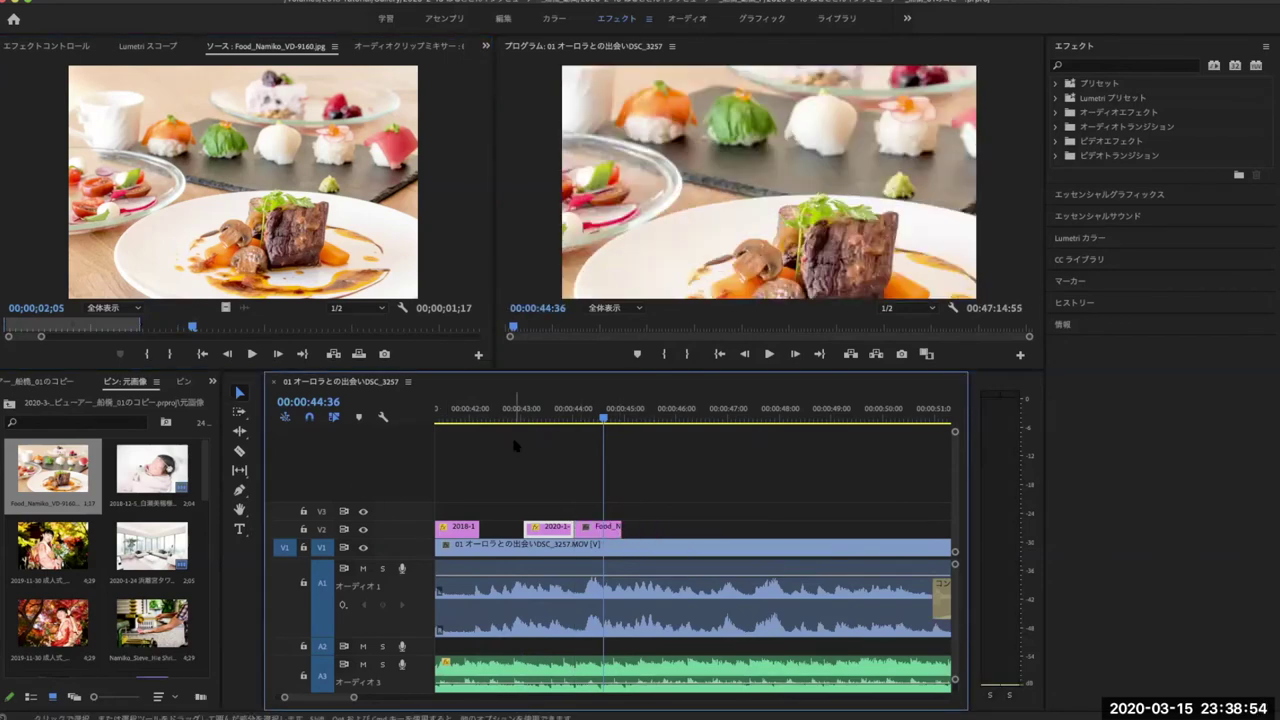
pyautogui.moveTo(603, 419); pyautogui.dragTo(573, 424)
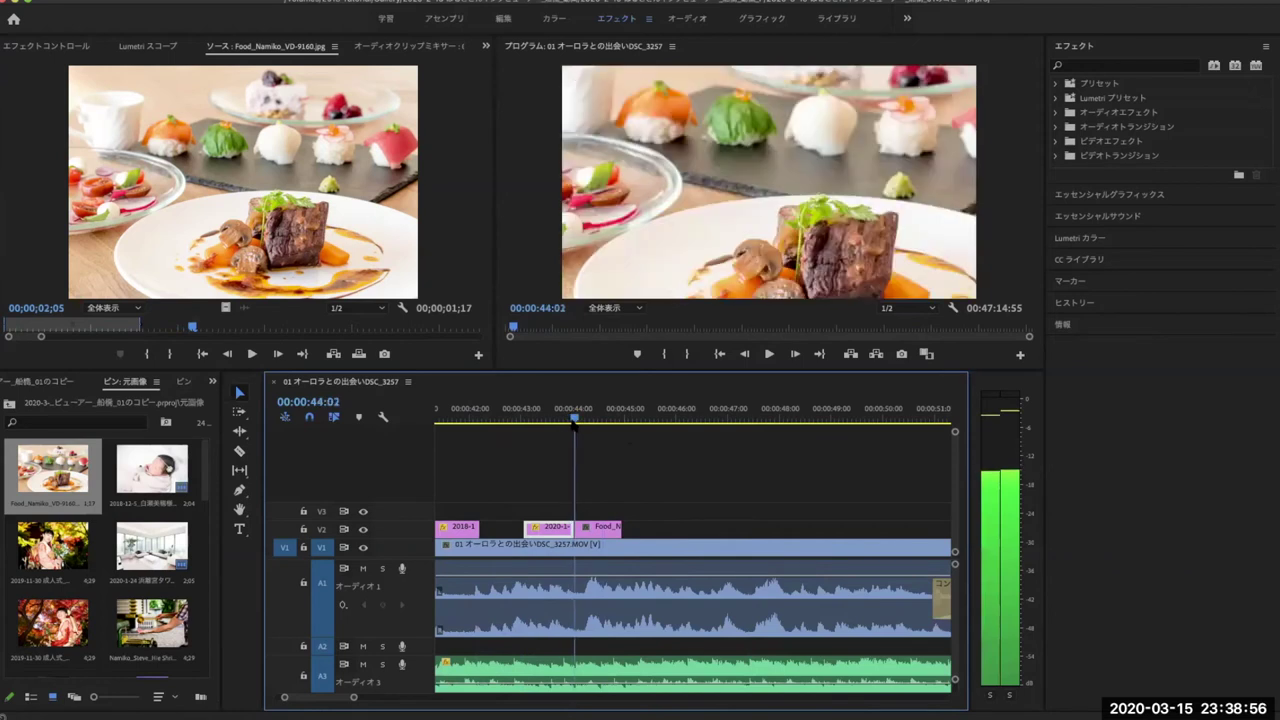
pyautogui.click(593, 527)
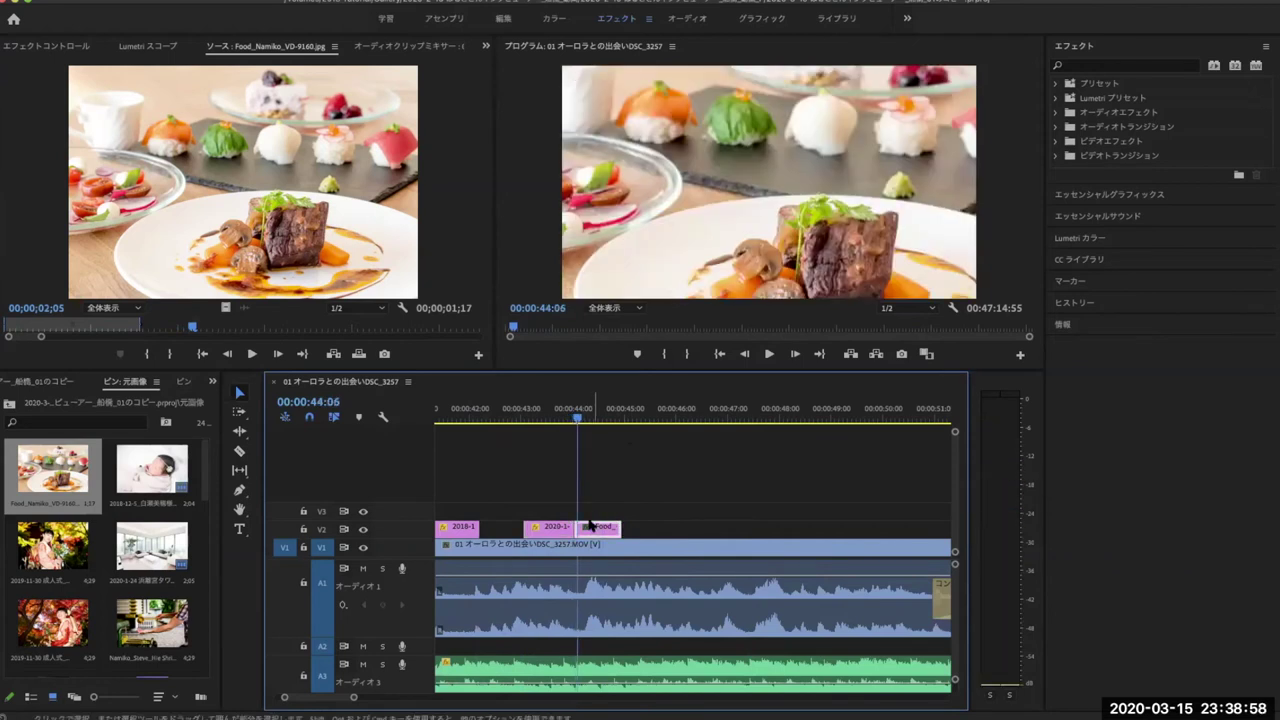
pyautogui.click(485, 46)
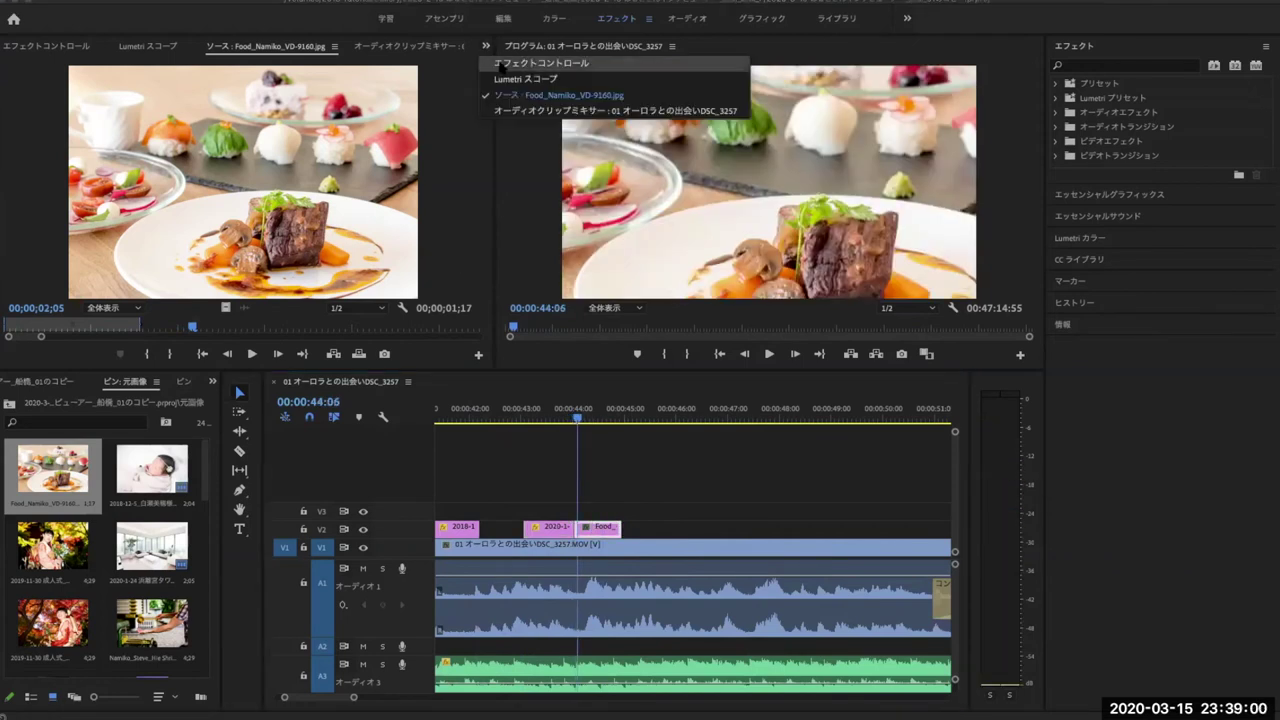
pyautogui.click(560, 63)
pyautogui.moveTo(578, 419); pyautogui.dragTo(574, 422)
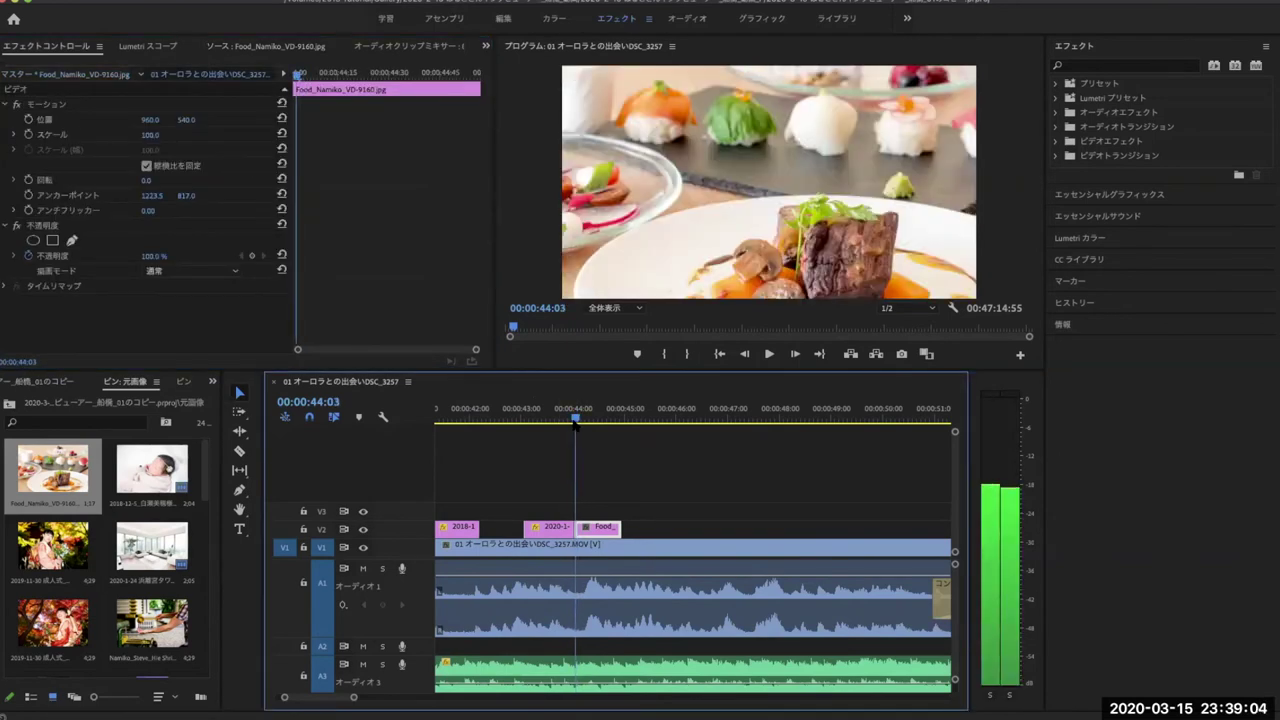
# Keyframe the food photo's Position at 943, 284 on the steak, then lower it at the last frame.
pyautogui.click(28, 119)
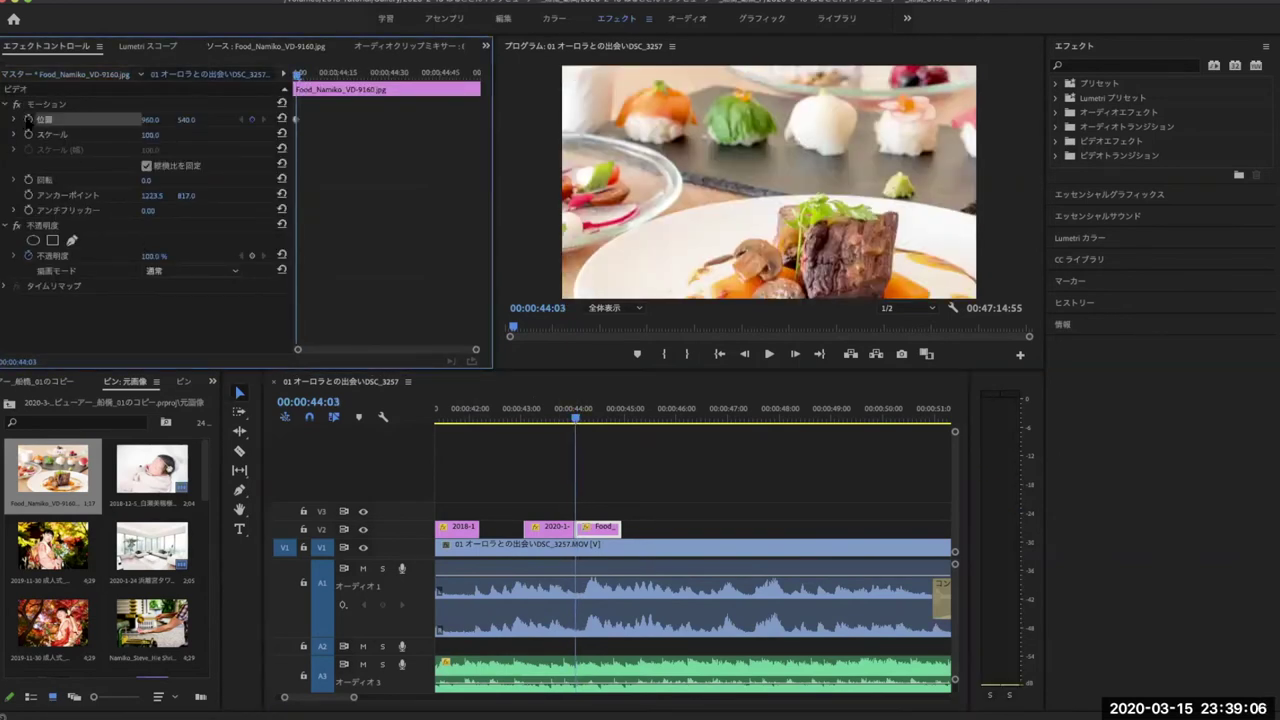
pyautogui.moveTo(150, 119)
pyautogui.mouseDown()
pyautogui.moveTo(120, 119)
pyautogui.moveTo(292, 90)
pyautogui.mouseUp()
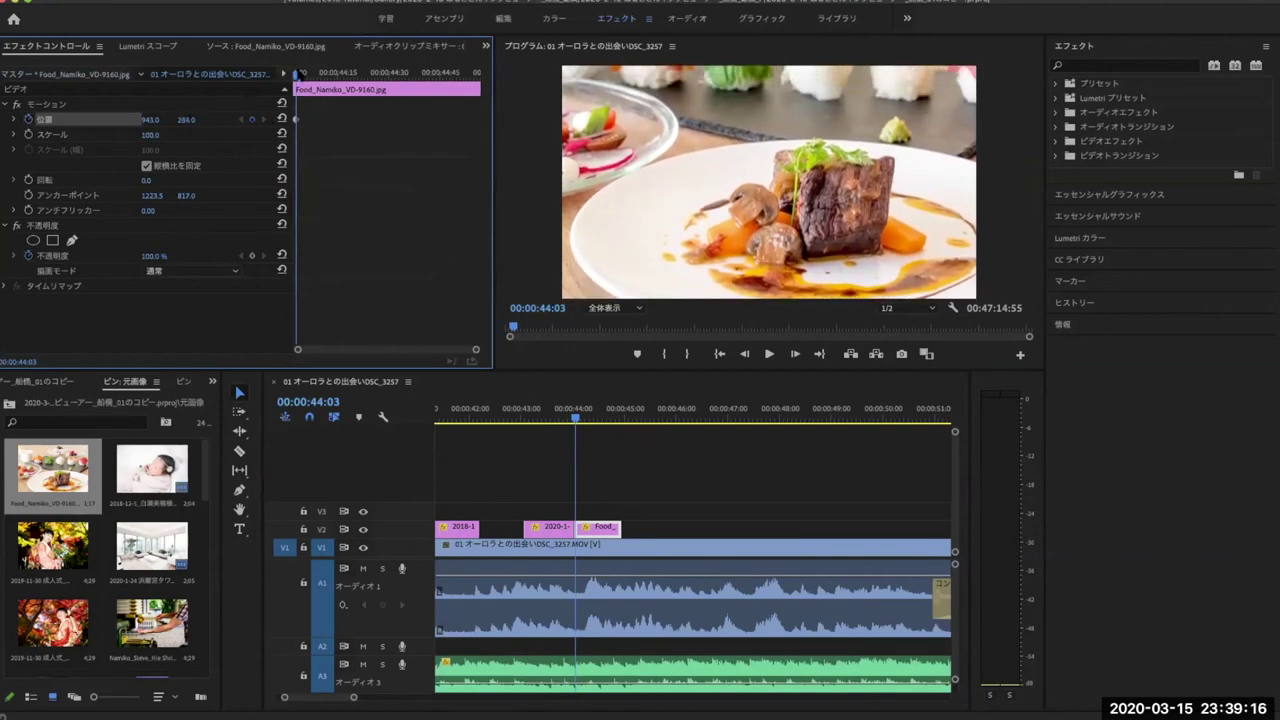
pyautogui.press('space')
pyautogui.press('Left')
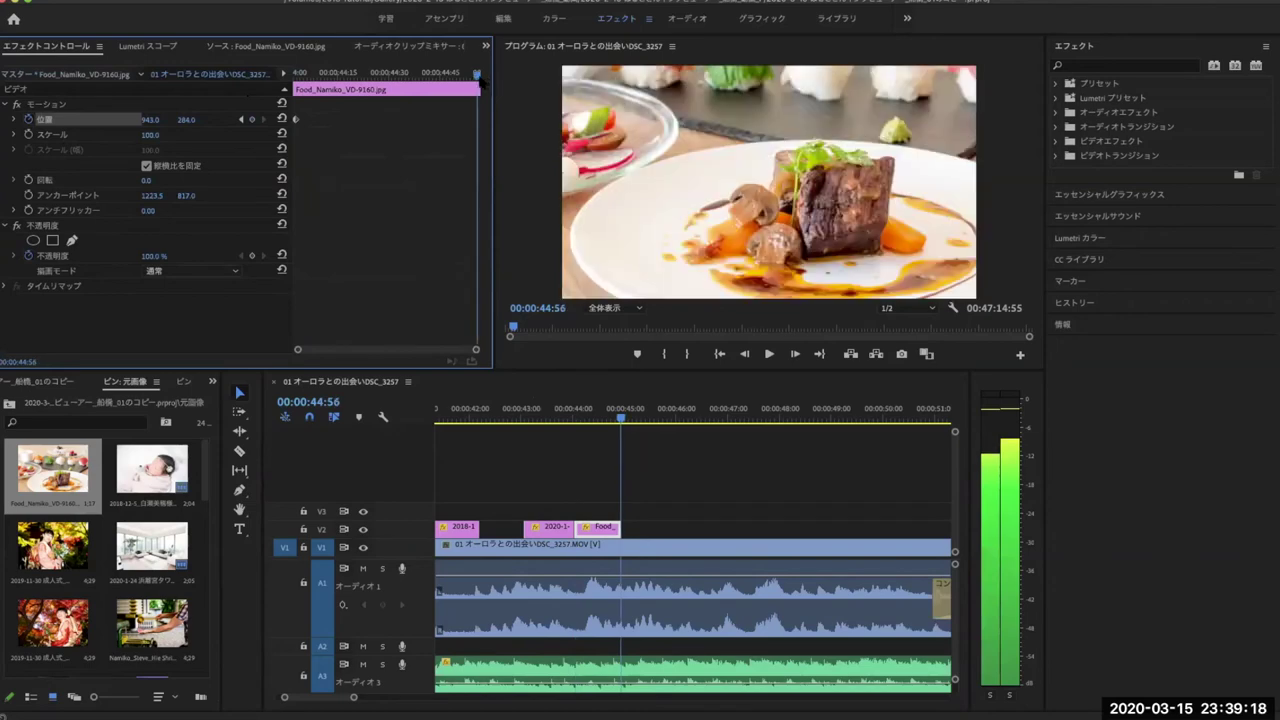
pyautogui.press('Right')
pyautogui.press('Left')
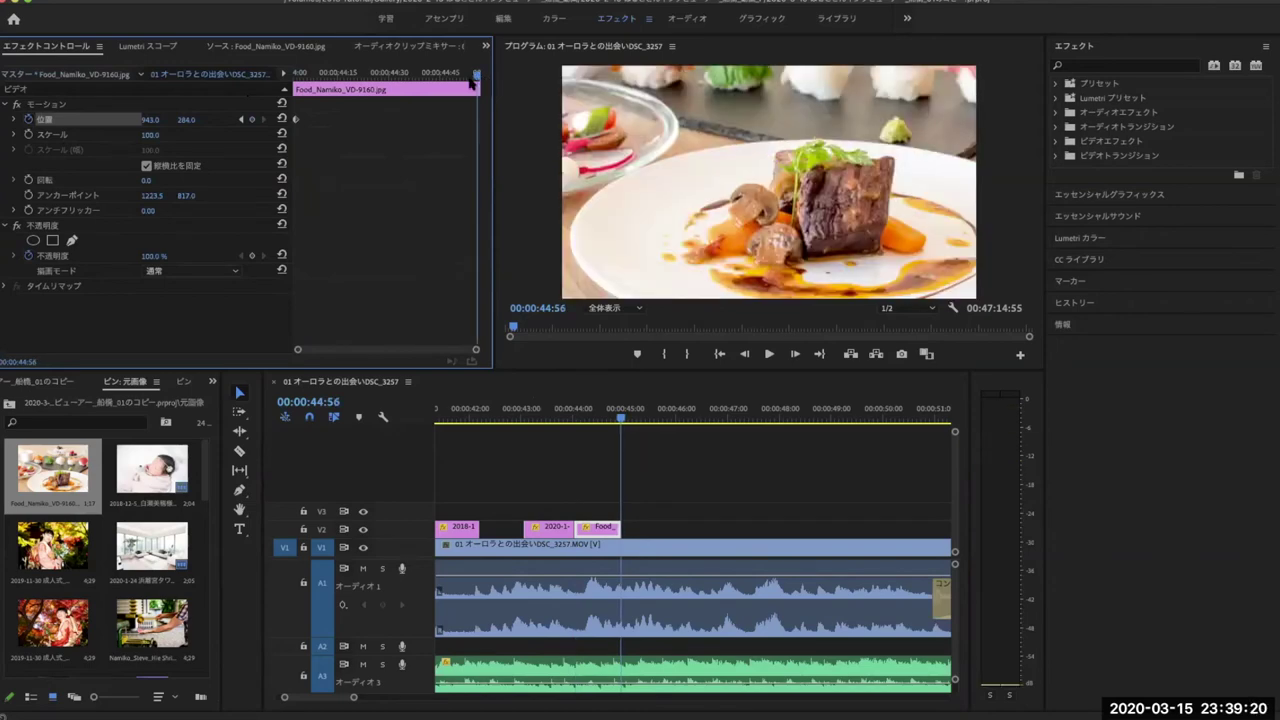
pyautogui.moveTo(186, 119); pyautogui.dragTo(615, 119)
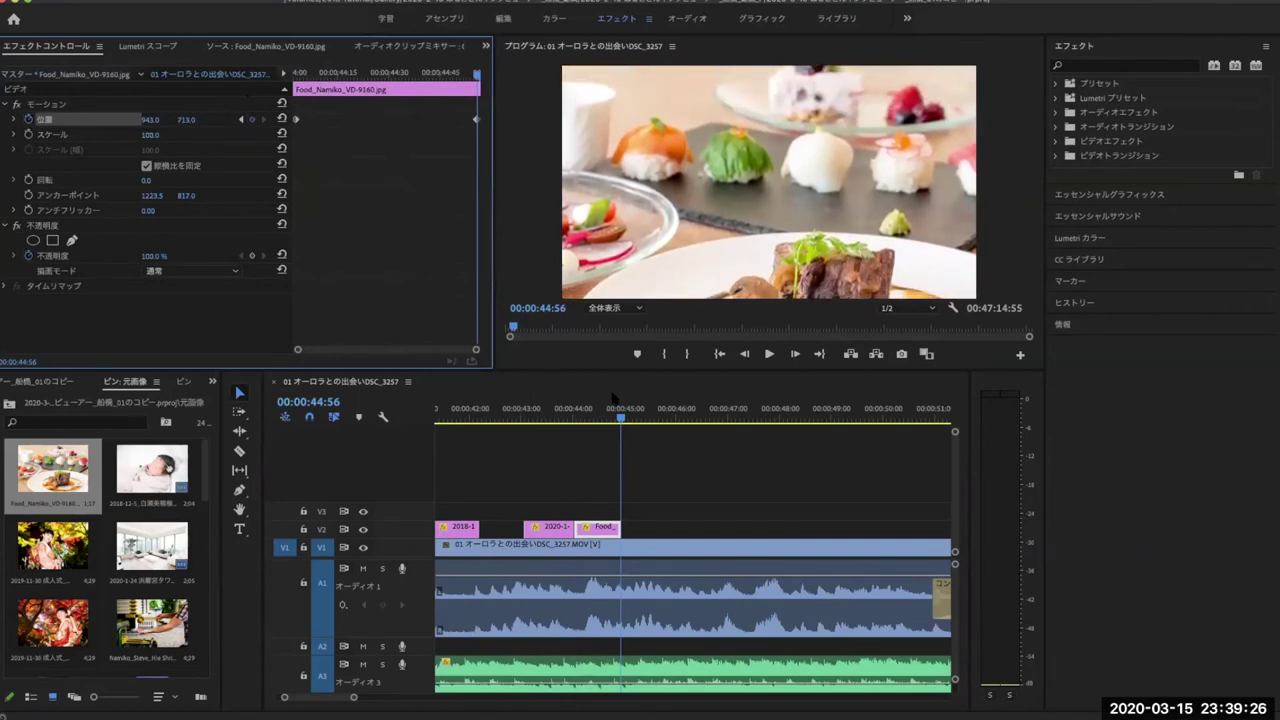
# Preview the food pan and adjust its ending position to 943, 590 on the sushi.
pyautogui.click(578, 410)
pyautogui.press('space')
pyautogui.press('space')
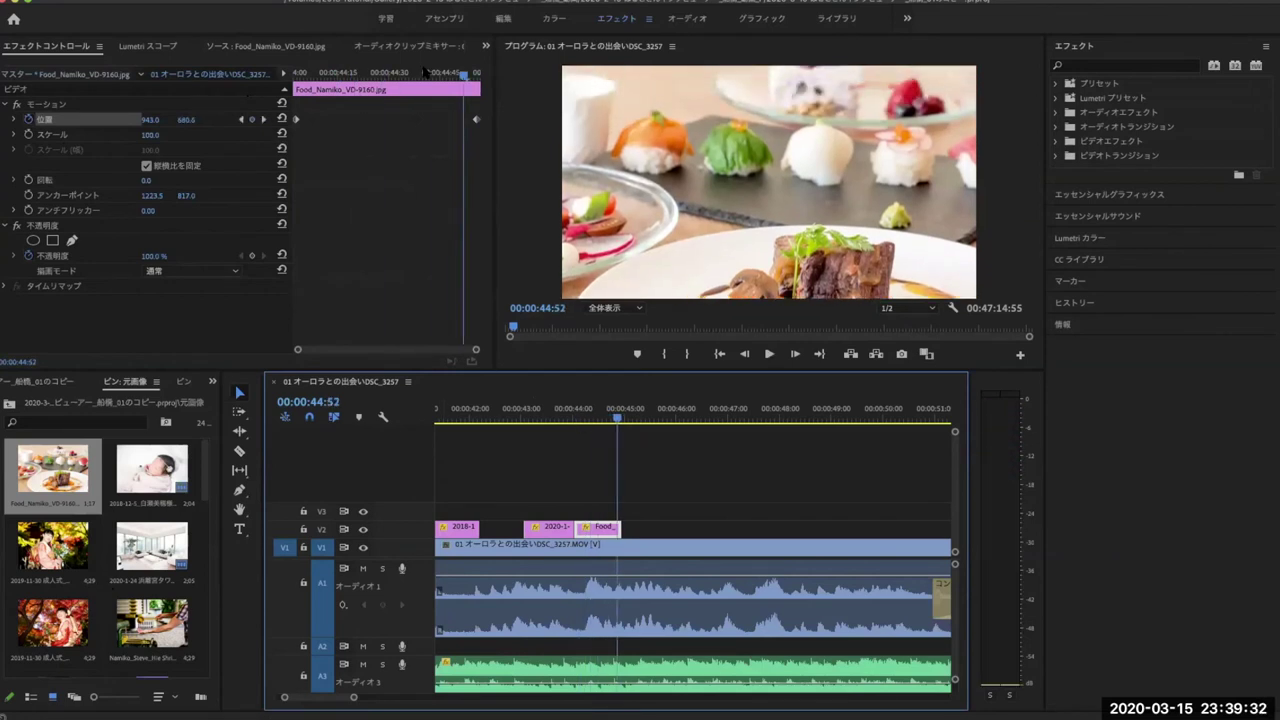
pyautogui.moveTo(462, 74); pyautogui.dragTo(477, 74)
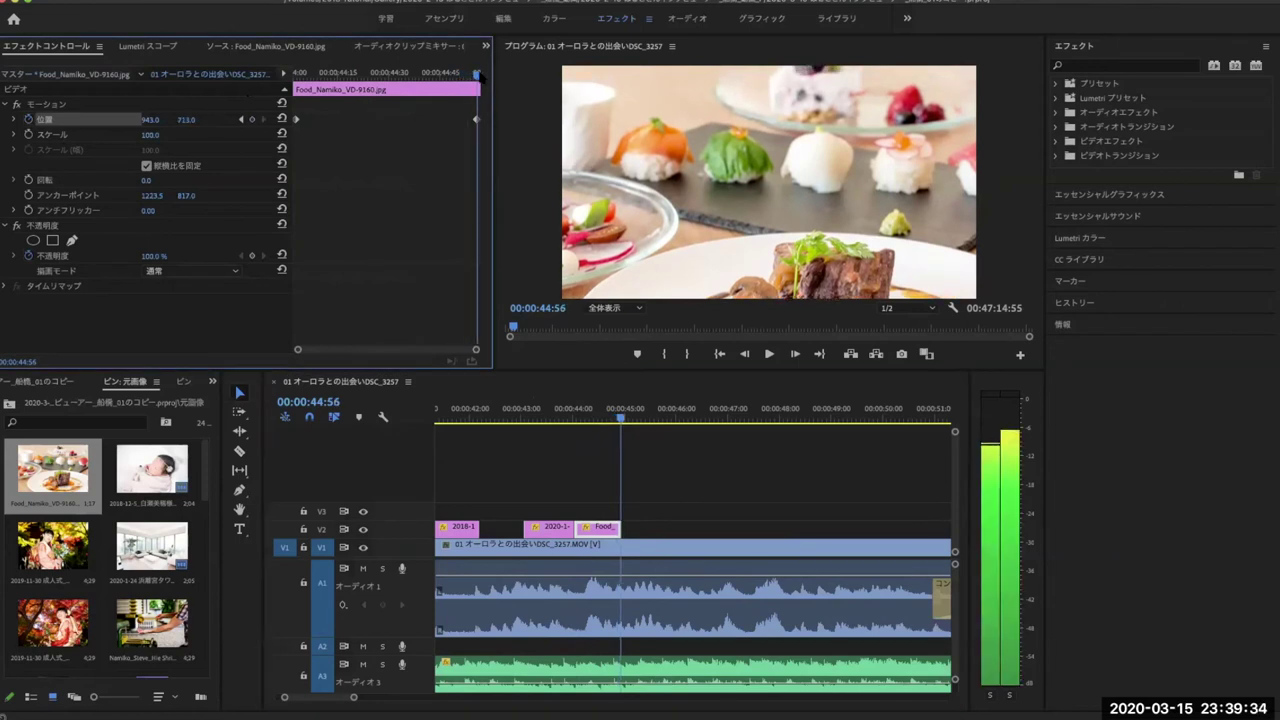
pyautogui.moveTo(187, 121); pyautogui.dragTo(140, 121)
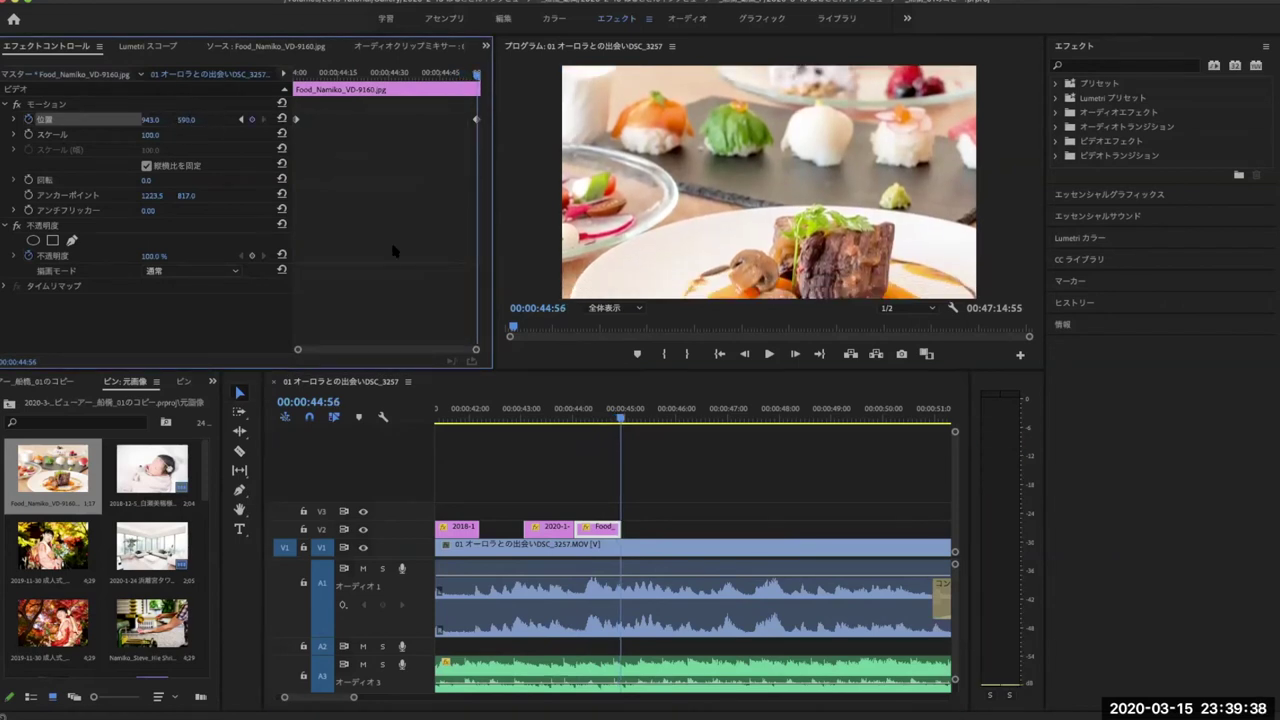
pyautogui.click(563, 412)
pyautogui.press('space')
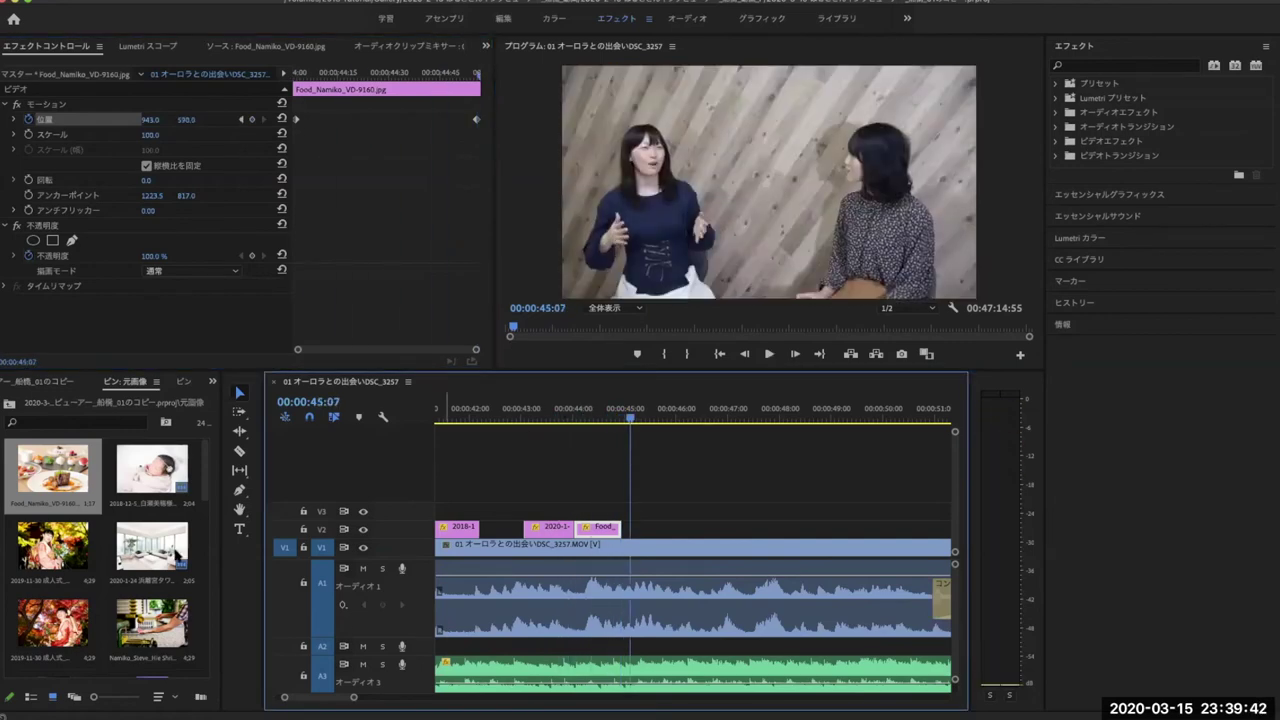
pyautogui.scroll(-3, 170, 556)
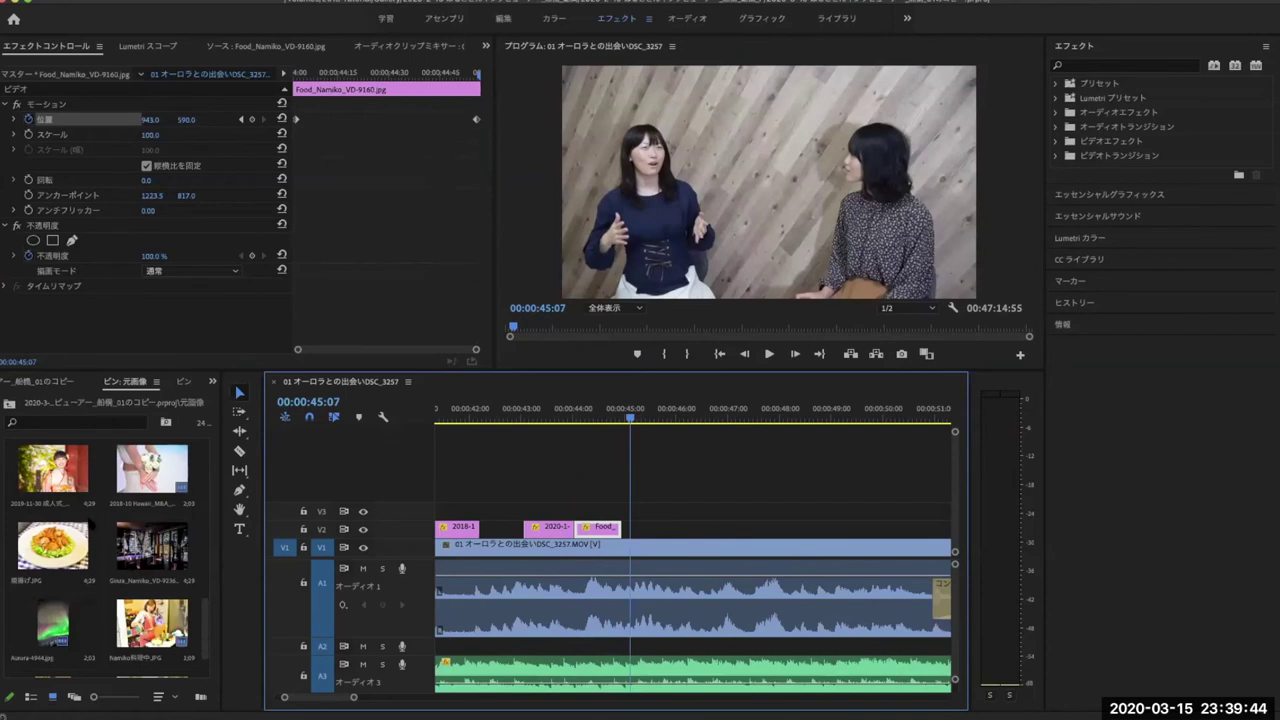
# Load Ginza_Namiko_VD-9236.jpg into the Source monitor and set its out point at 00;00;01;12.
pyautogui.doubleClick(52, 467)
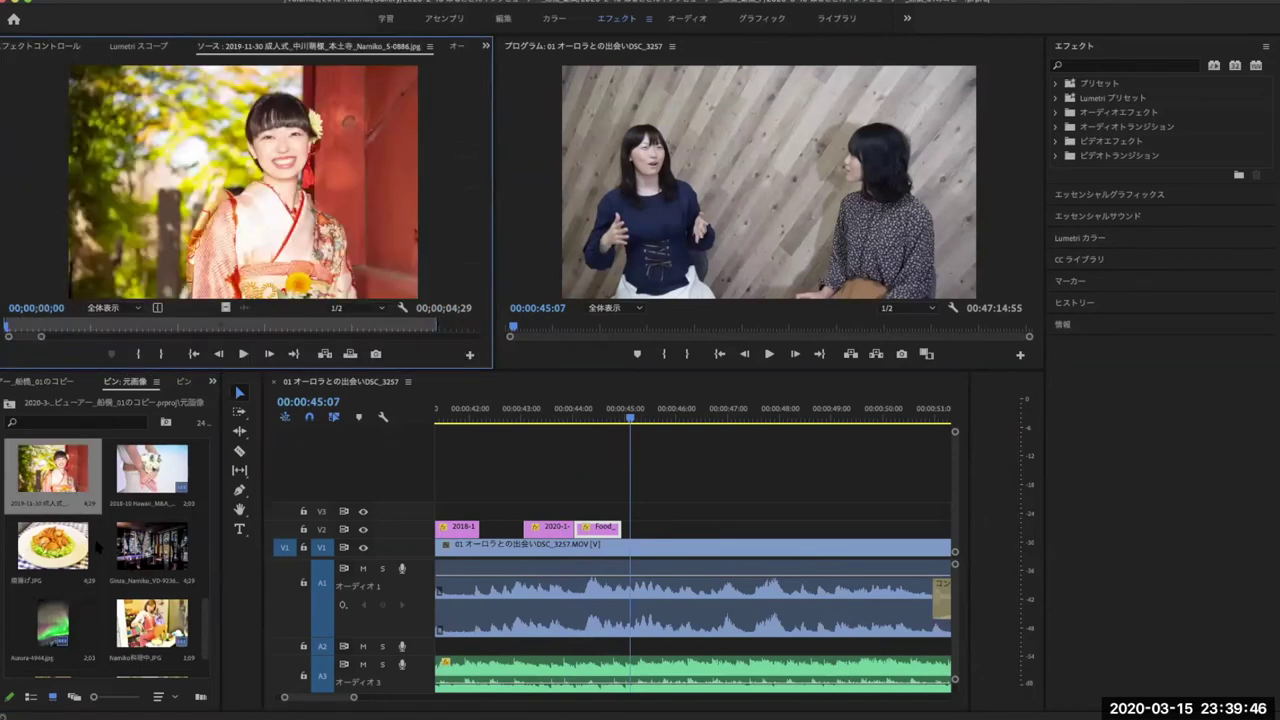
pyautogui.scroll(-1, 97, 545)
pyautogui.scroll(2, 97, 545)
pyautogui.doubleClick(151, 631)
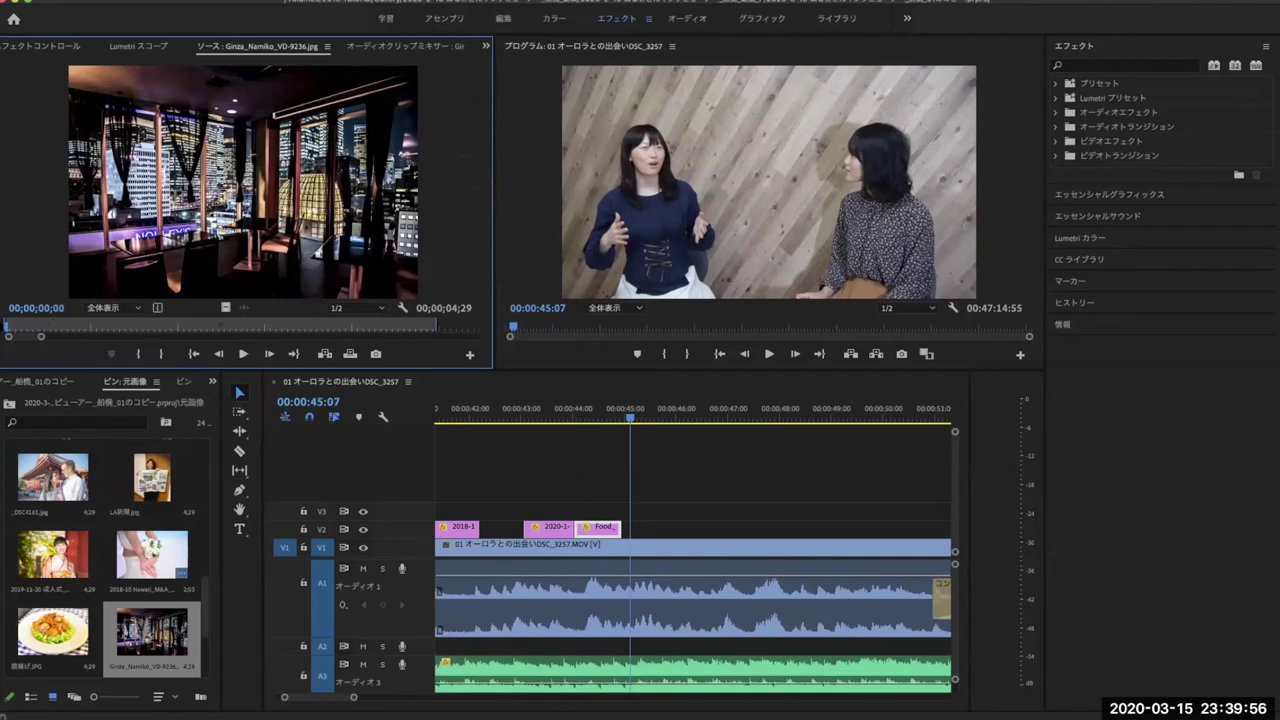
pyautogui.press('space')
pyautogui.press('space')
pyautogui.press('o')
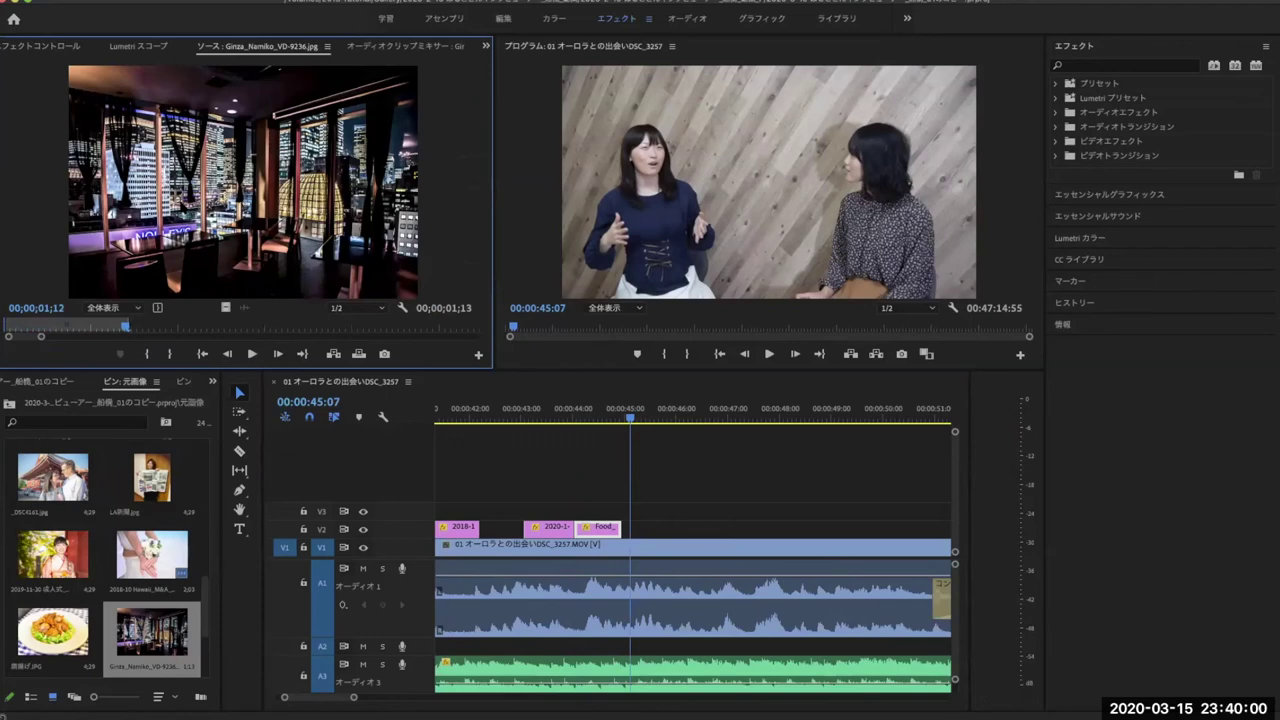
# Place the Ginza still on V2 right after the Food clip and shorten its right edge.
pyautogui.moveTo(544, 418); pyautogui.dragTo(652, 530)
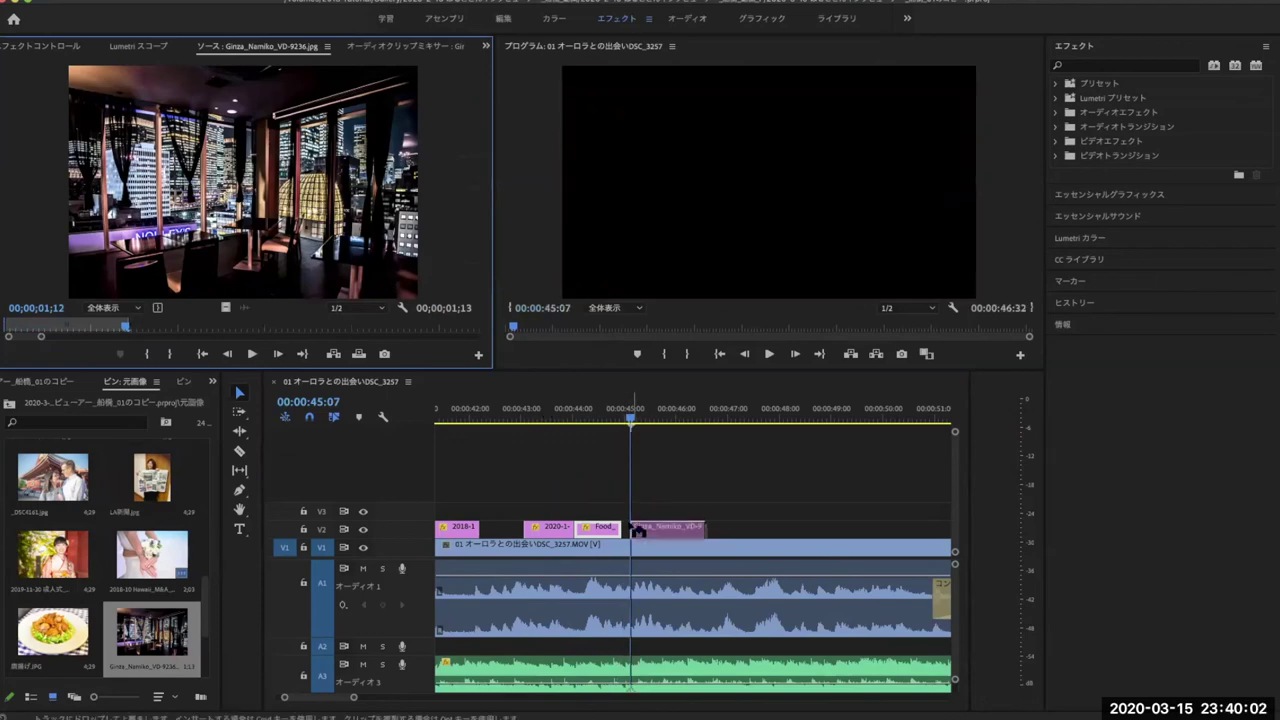
pyautogui.moveTo(694, 528); pyautogui.dragTo(654, 527)
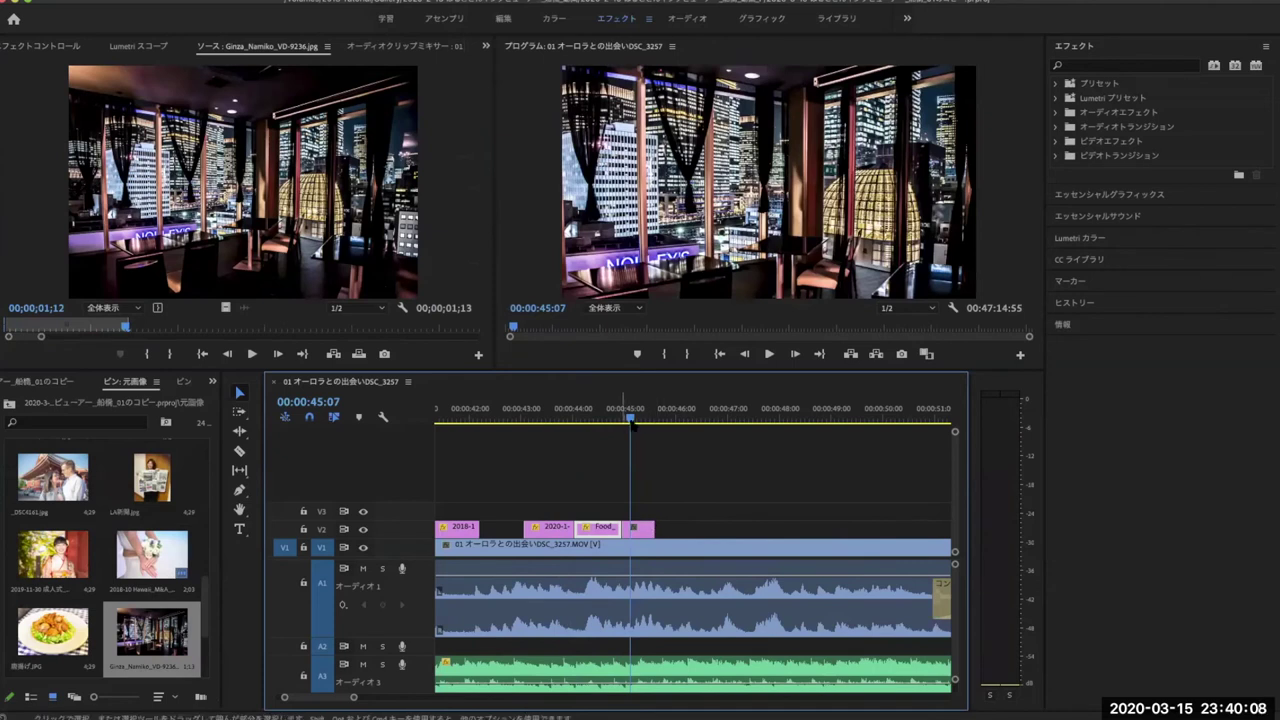
pyautogui.moveTo(629, 419); pyautogui.dragTo(619, 419)
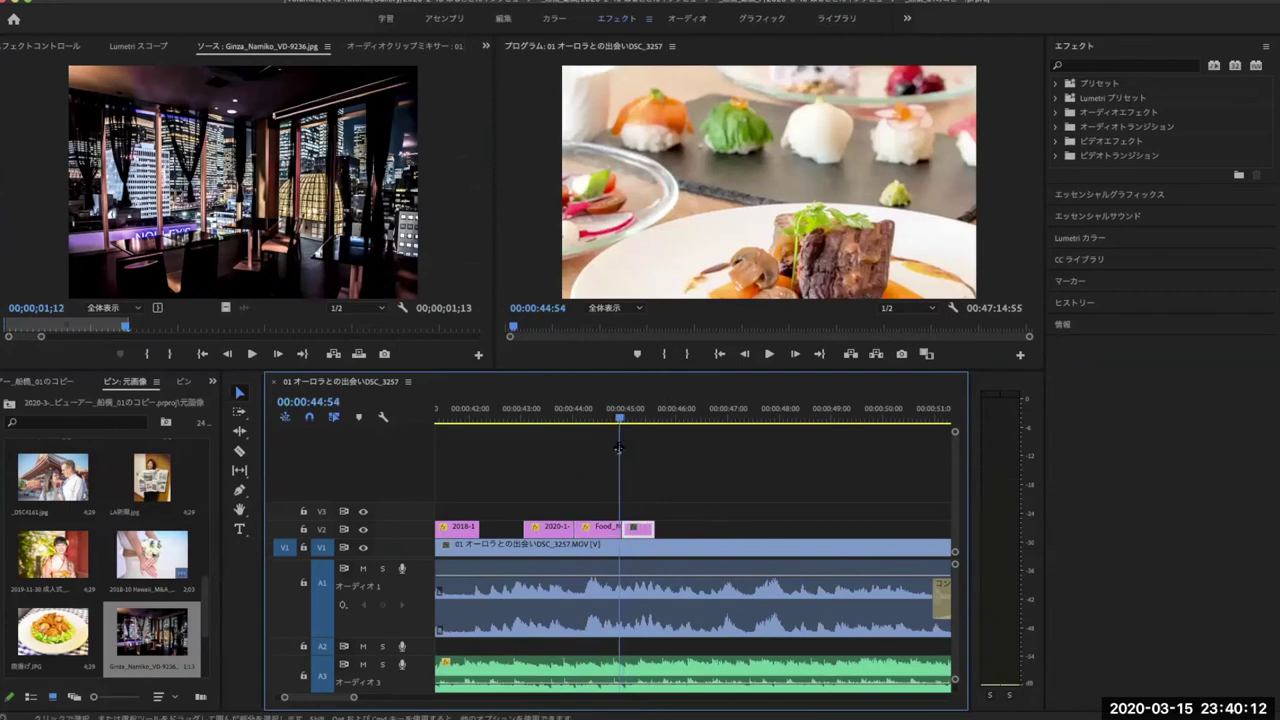
pyautogui.moveTo(618, 420); pyautogui.dragTo(621, 420)
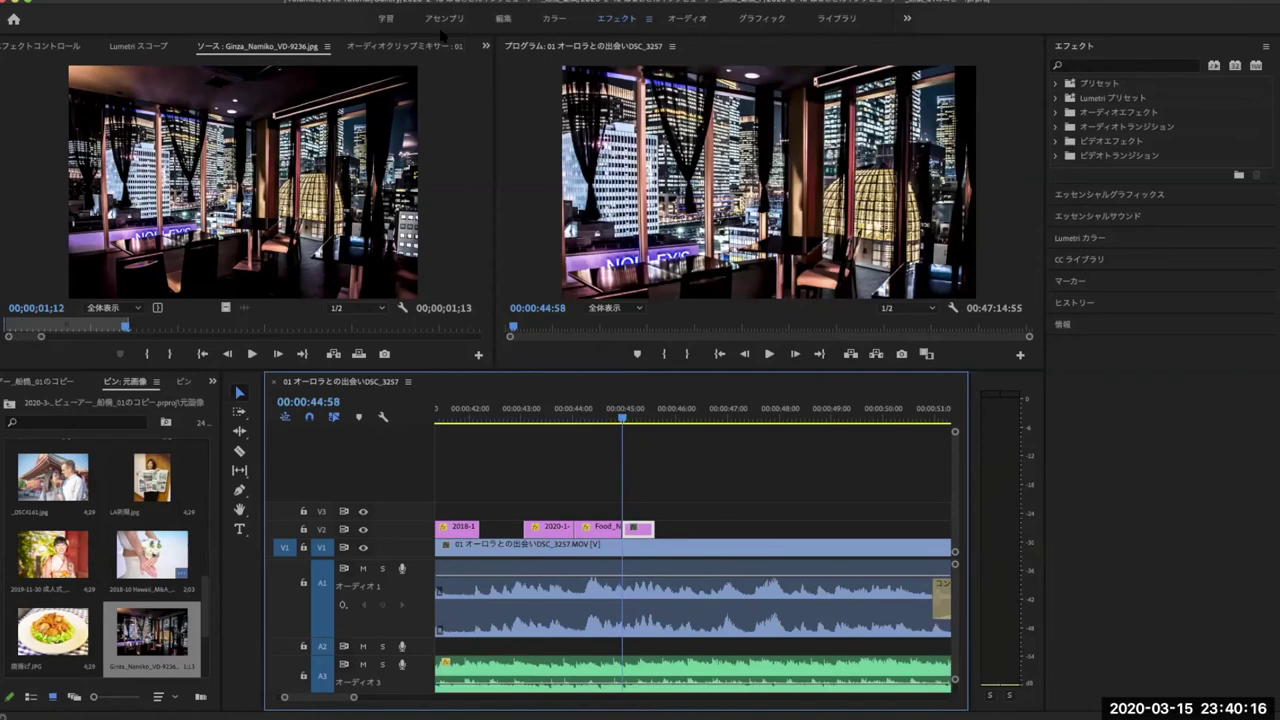
# Show Effect Controls for the selected Ginza clip and check the cut from Food.
pyautogui.click(486, 46)
pyautogui.click(502, 66)
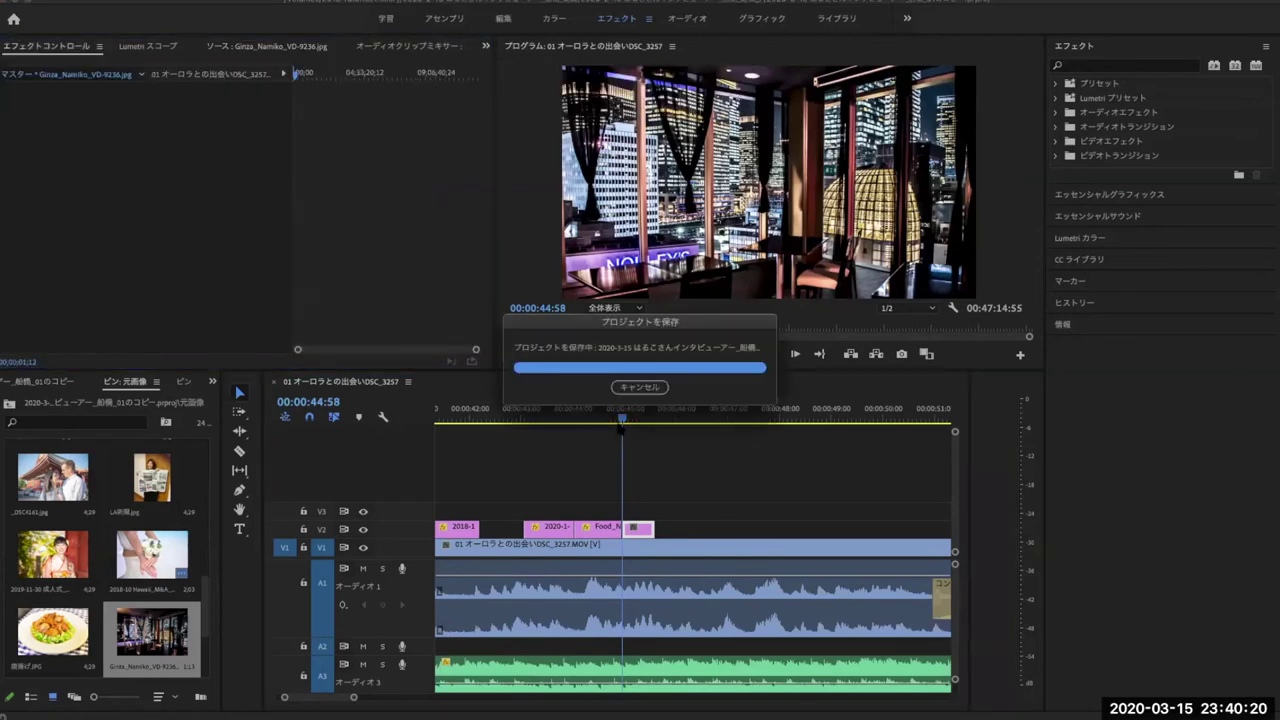
pyautogui.click(619, 422)
pyautogui.moveTo(621, 420); pyautogui.dragTo(620, 420)
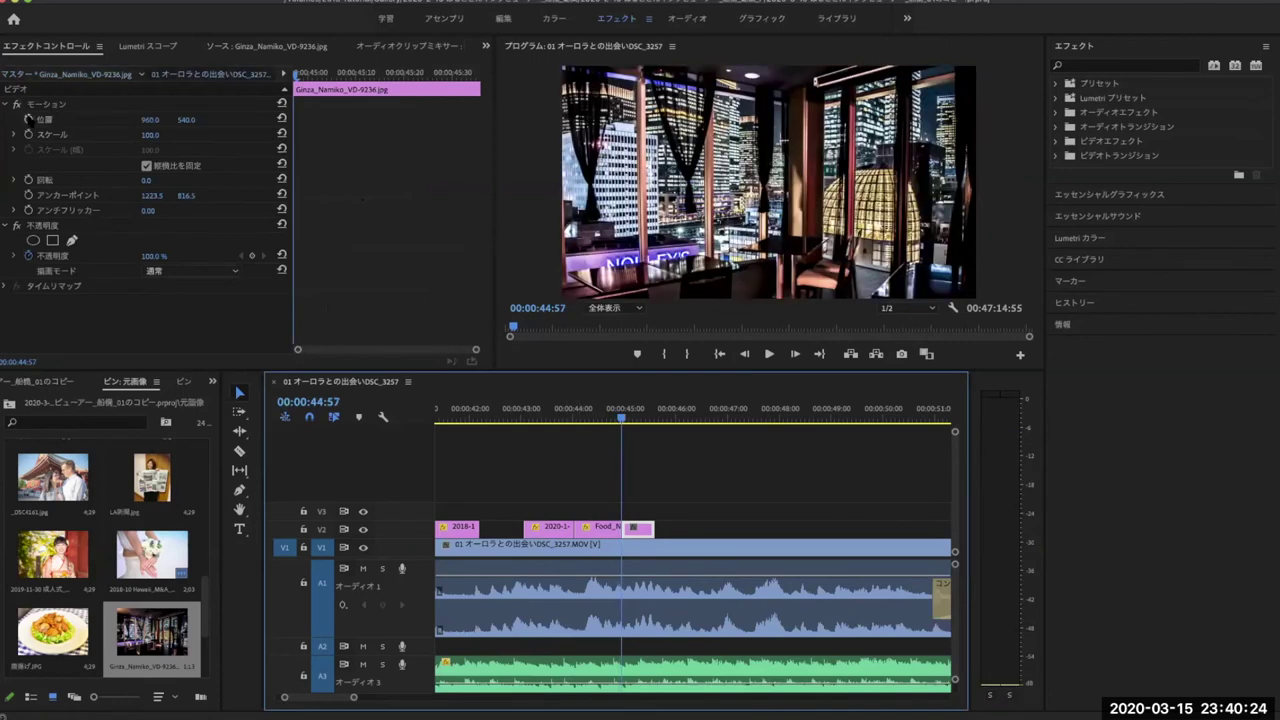
# Drop the position keyframes and animate Scale instead, starting the Ginza still near 78%.
pyautogui.click(29, 119)
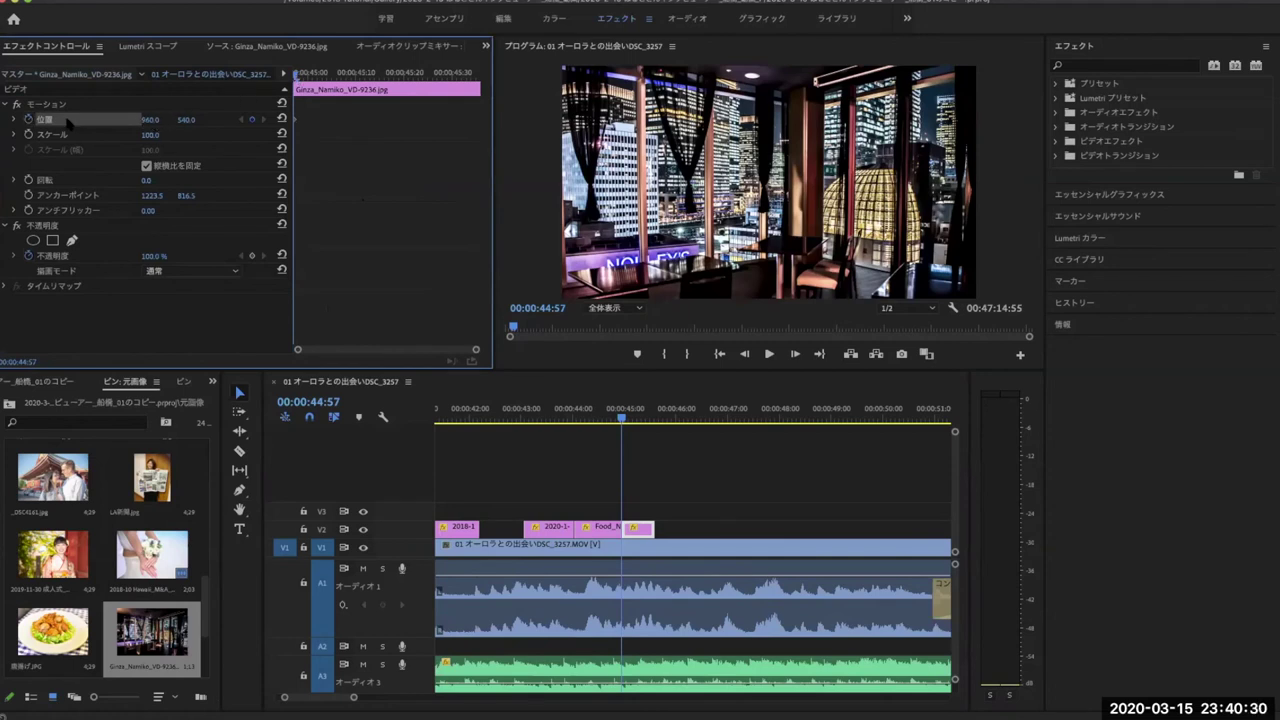
pyautogui.click(28, 119)
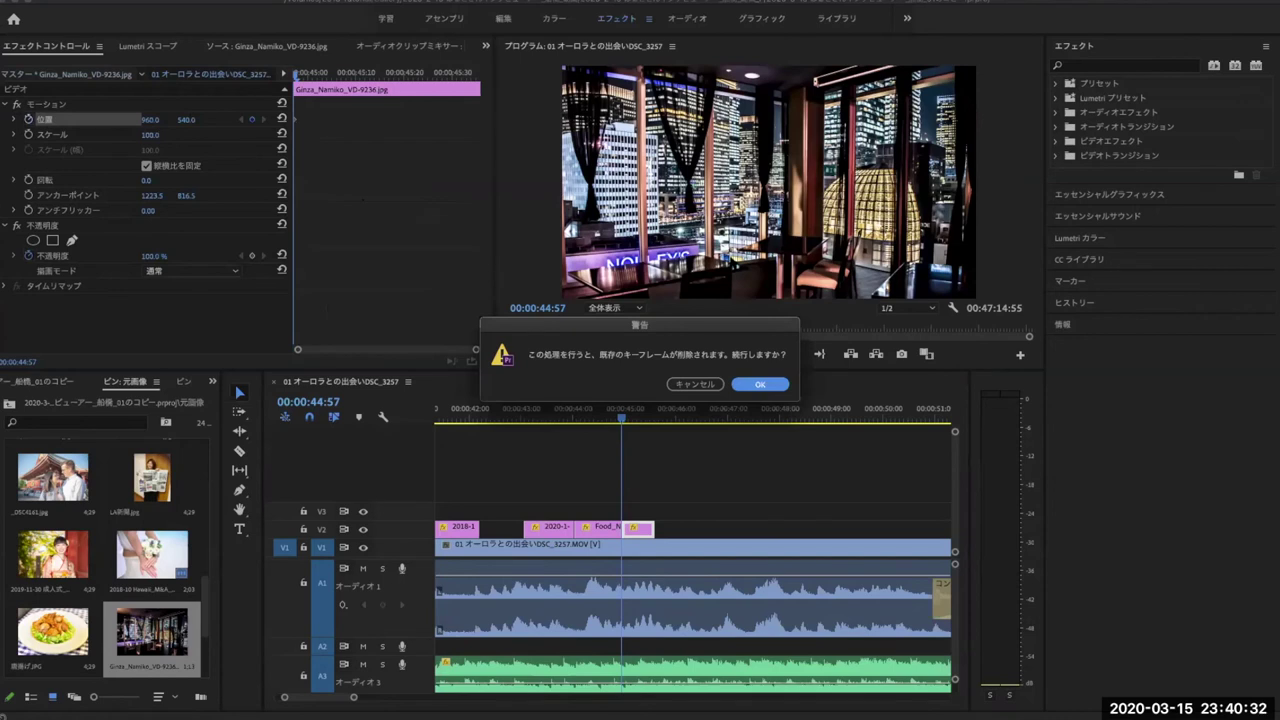
pyautogui.press('Return')
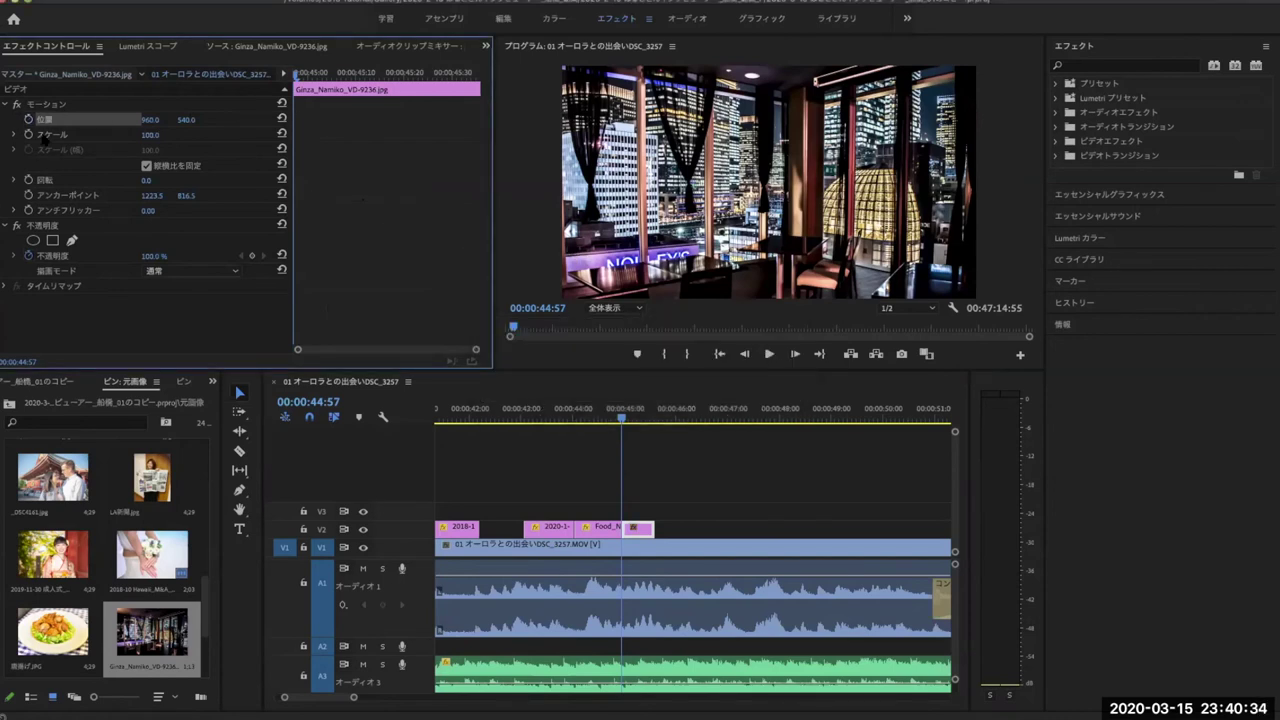
pyautogui.click(28, 134)
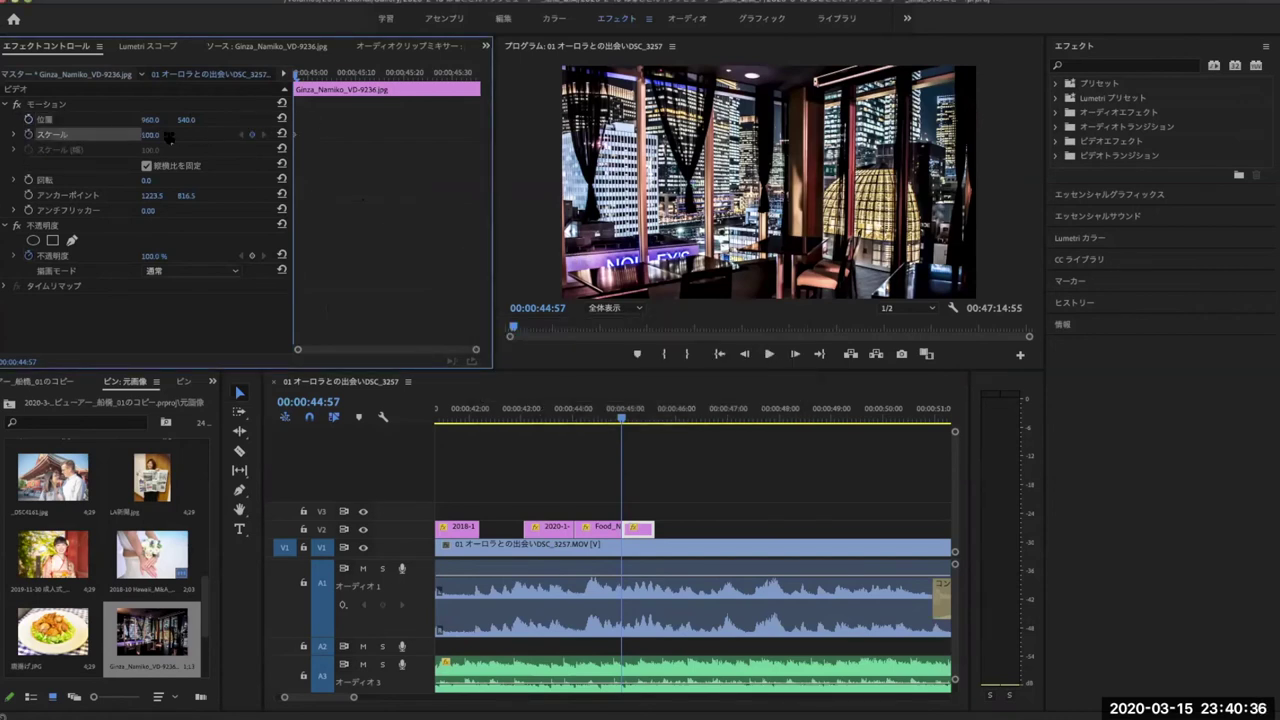
pyautogui.moveTo(150, 134); pyautogui.dragTo(128, 134)
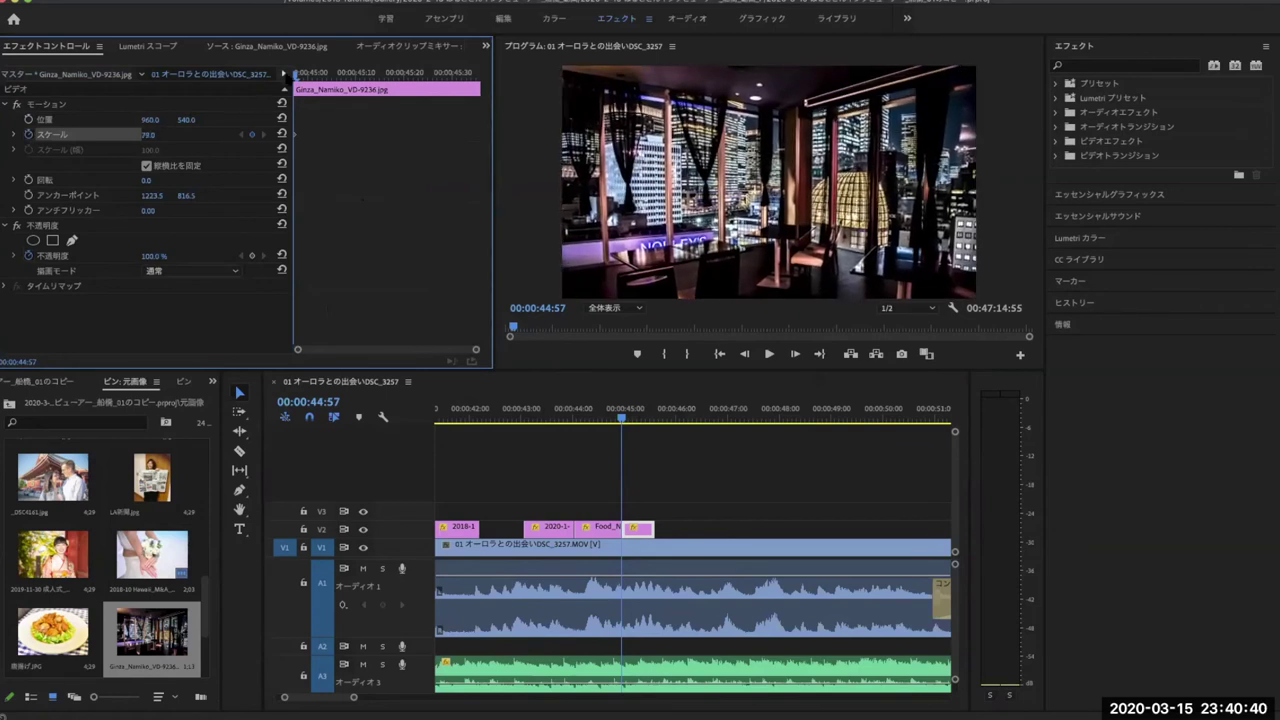
pyautogui.press('space')
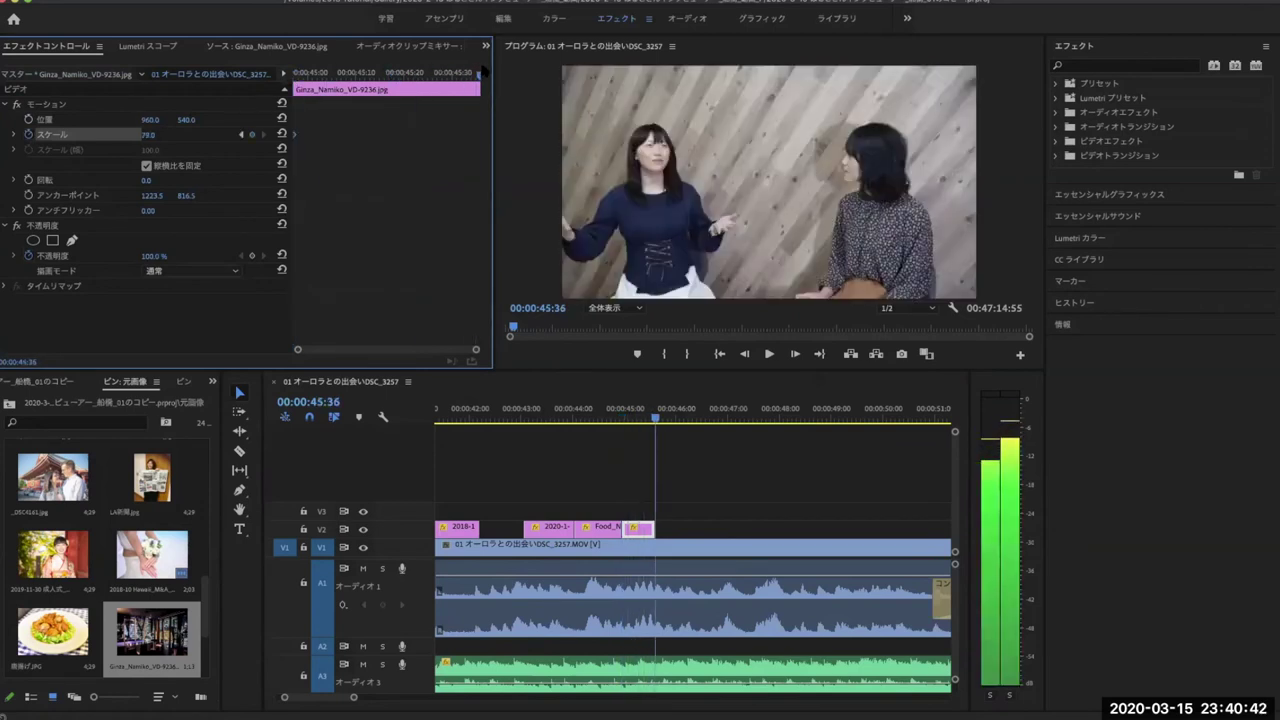
pyautogui.press('Left')
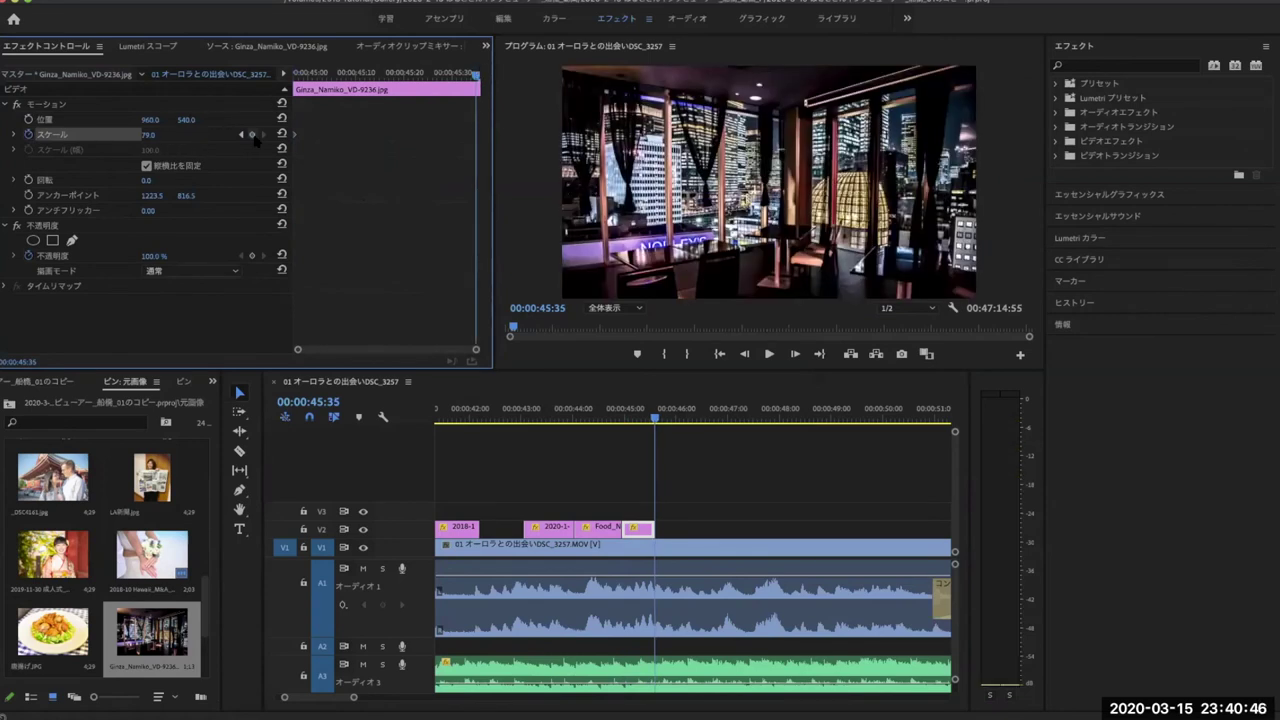
# Add an end Scale keyframe and raise the ending scale to about 95%, then preview.
pyautogui.click(252, 136)
pyautogui.moveTo(148, 134); pyautogui.dragTo(455, 320)
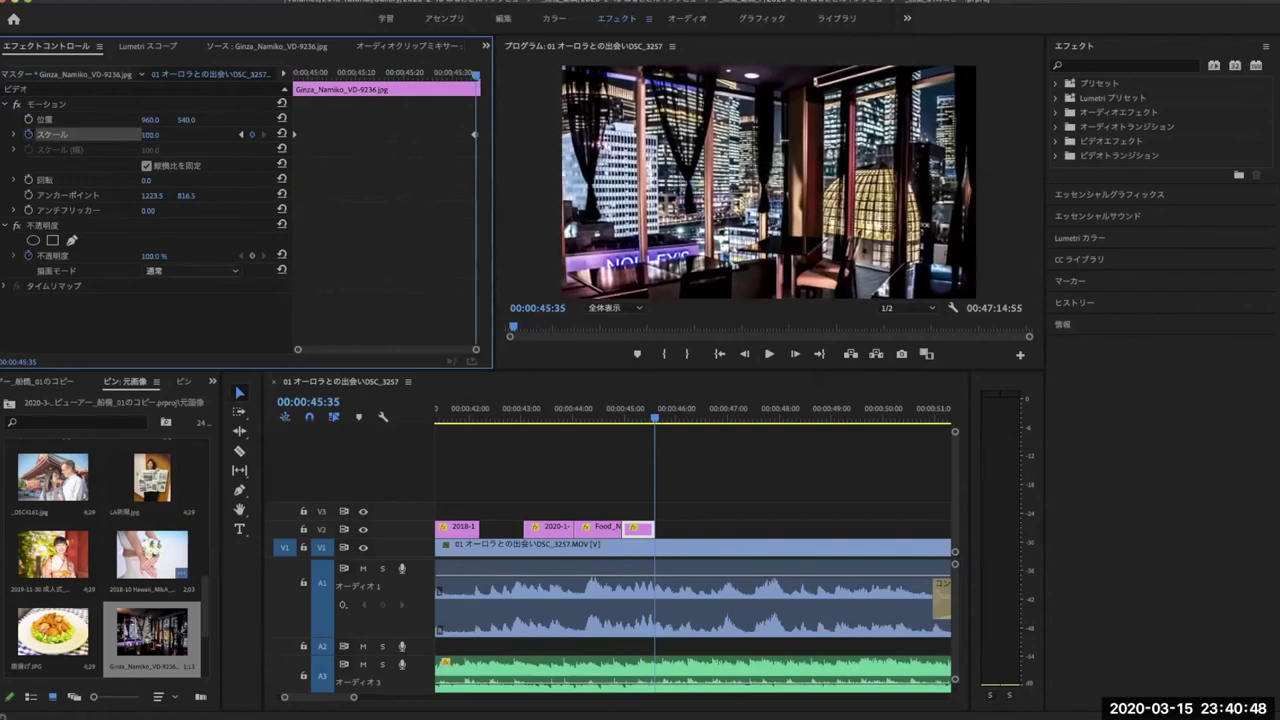
pyautogui.moveTo(646, 427); pyautogui.dragTo(655, 420)
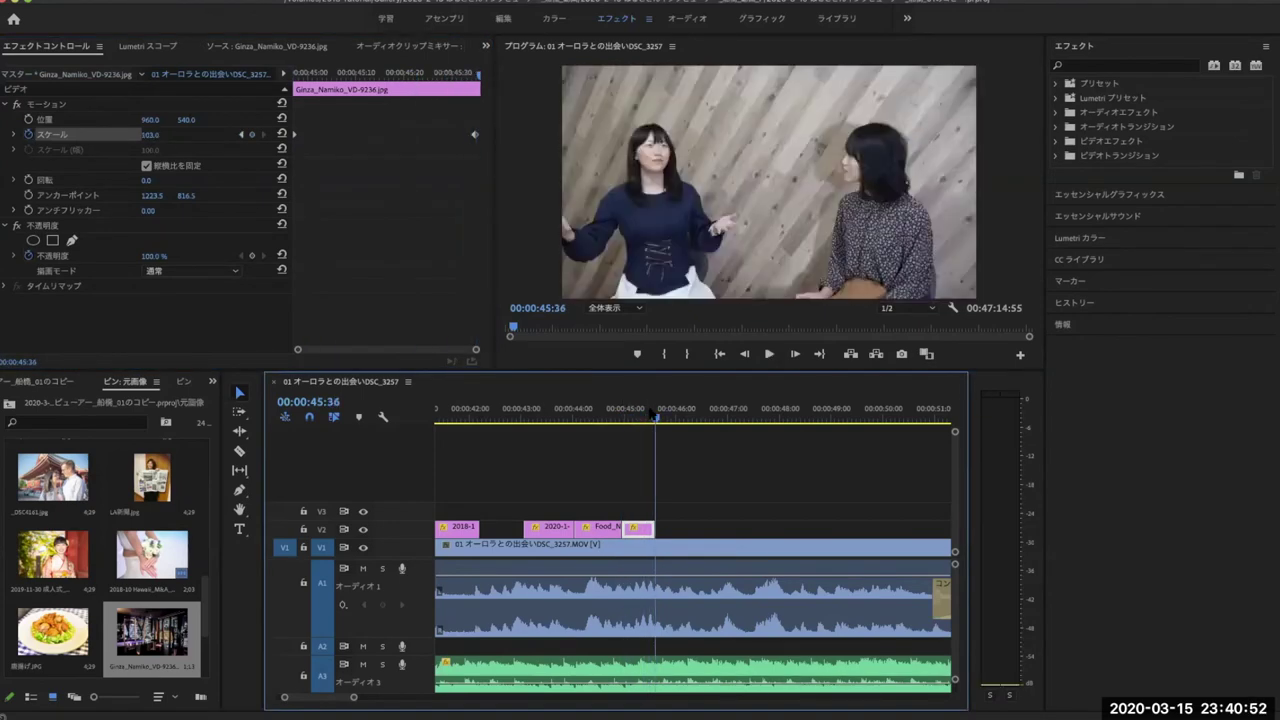
pyautogui.moveTo(647, 425); pyautogui.dragTo(655, 420)
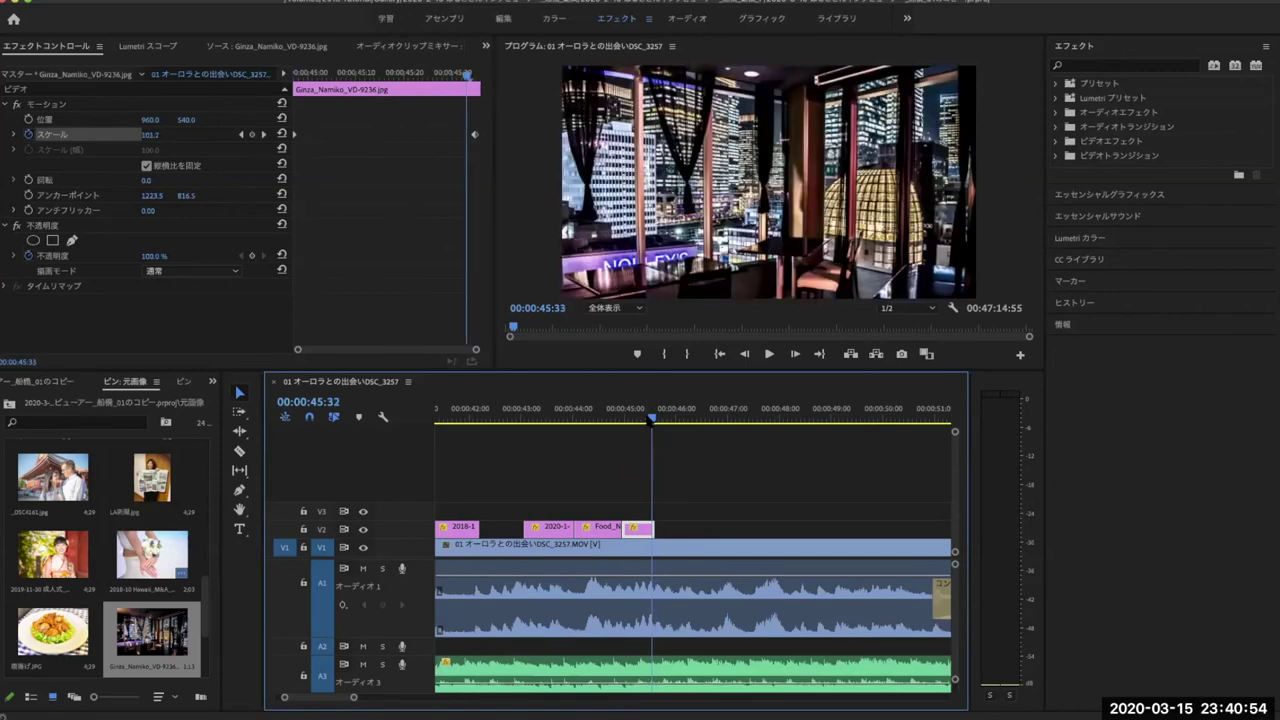
pyautogui.click(654, 420)
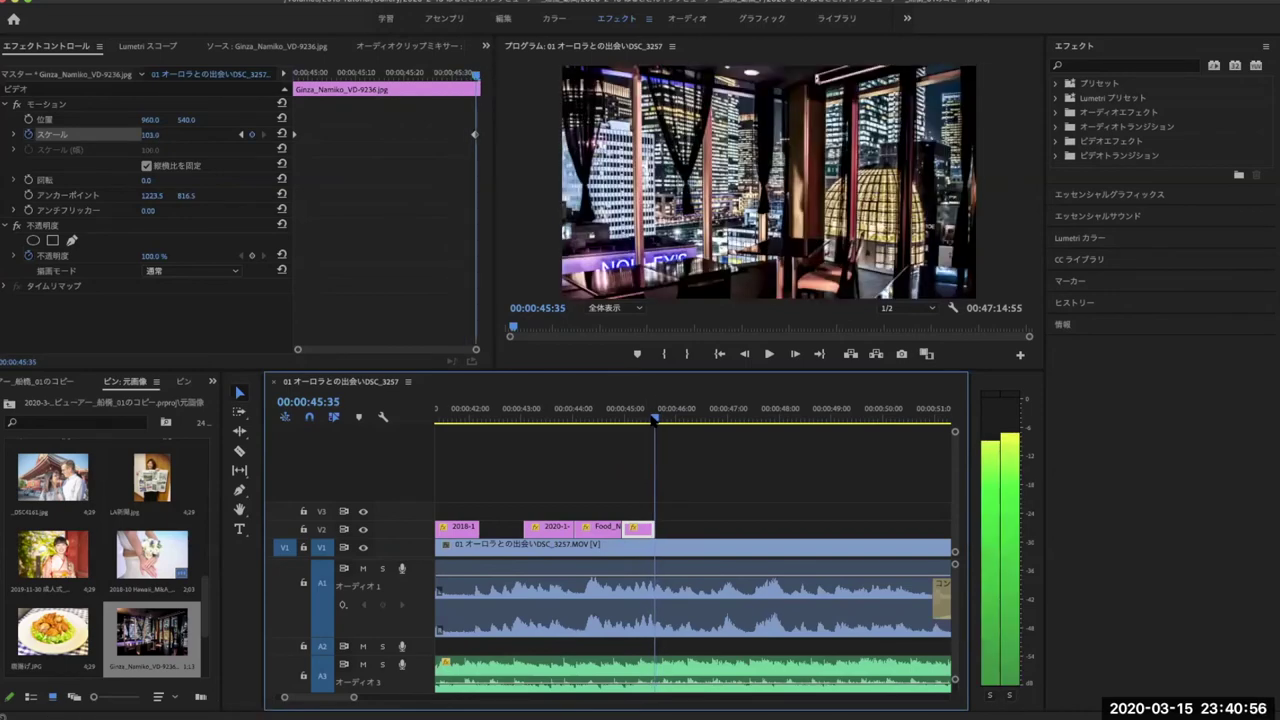
pyautogui.click(160, 137)
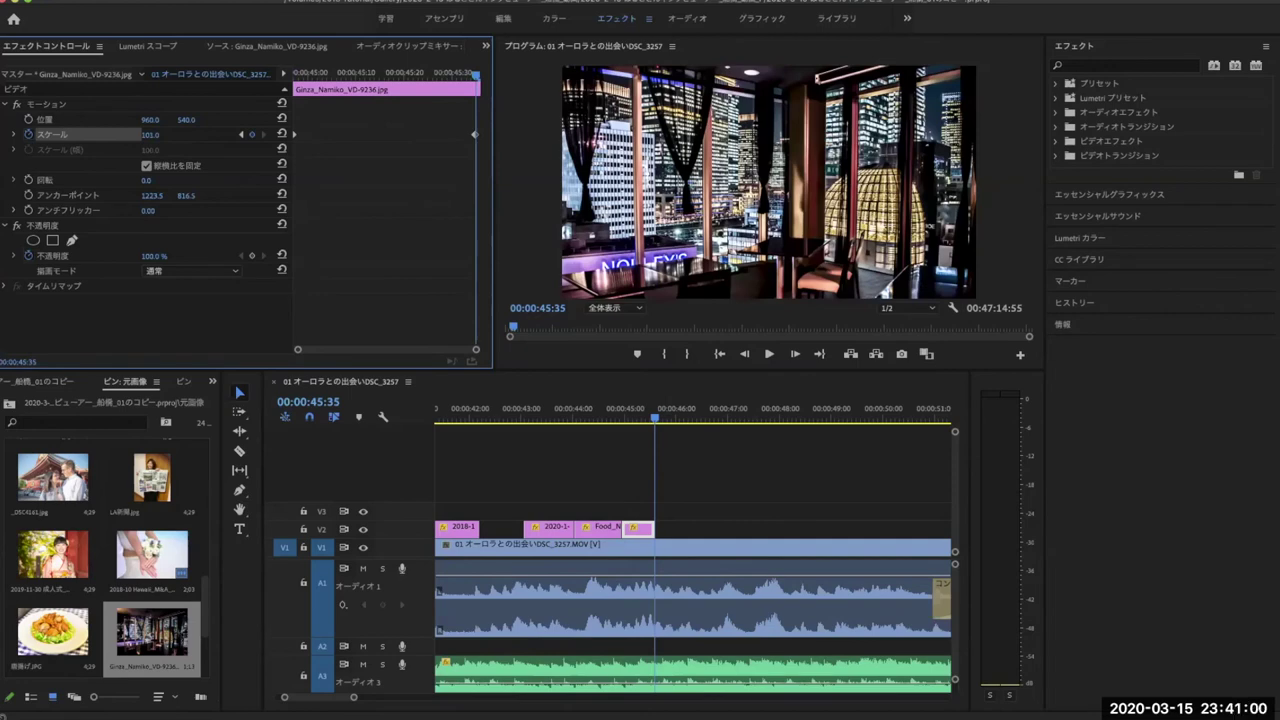
pyautogui.write('4')
pyautogui.press('Return')
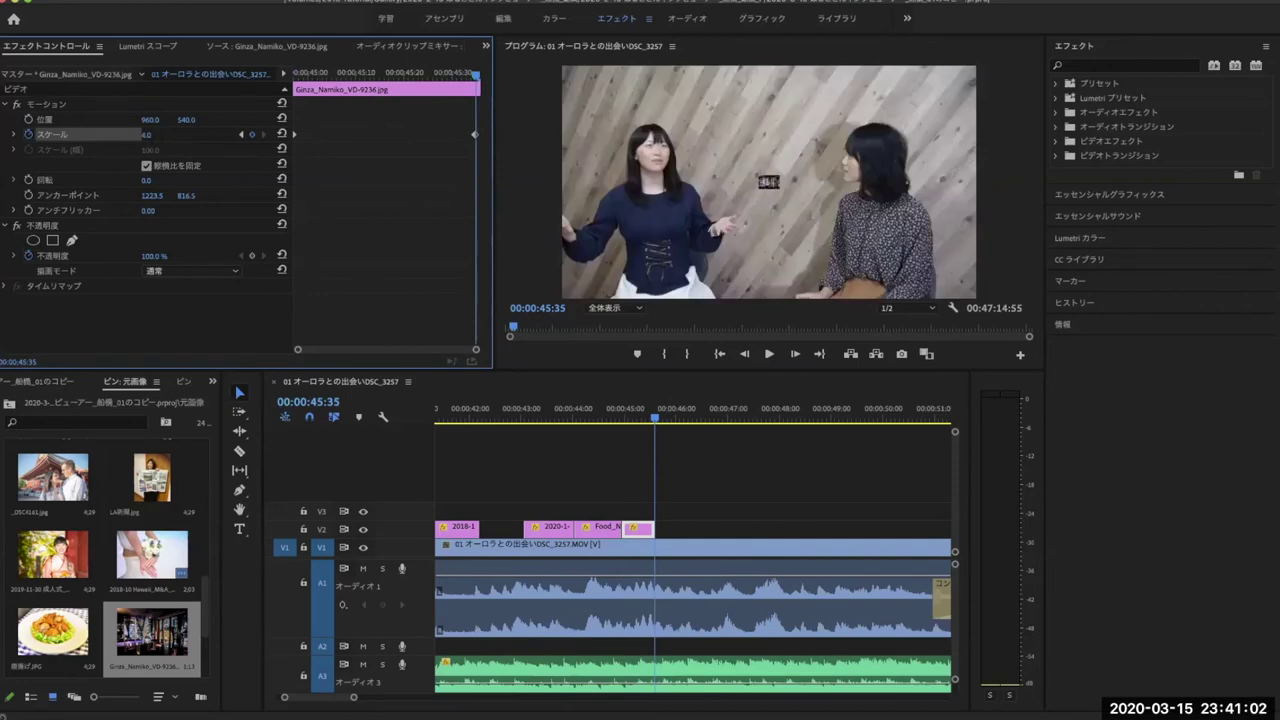
pyautogui.moveTo(147, 134); pyautogui.dragTo(230, 134)
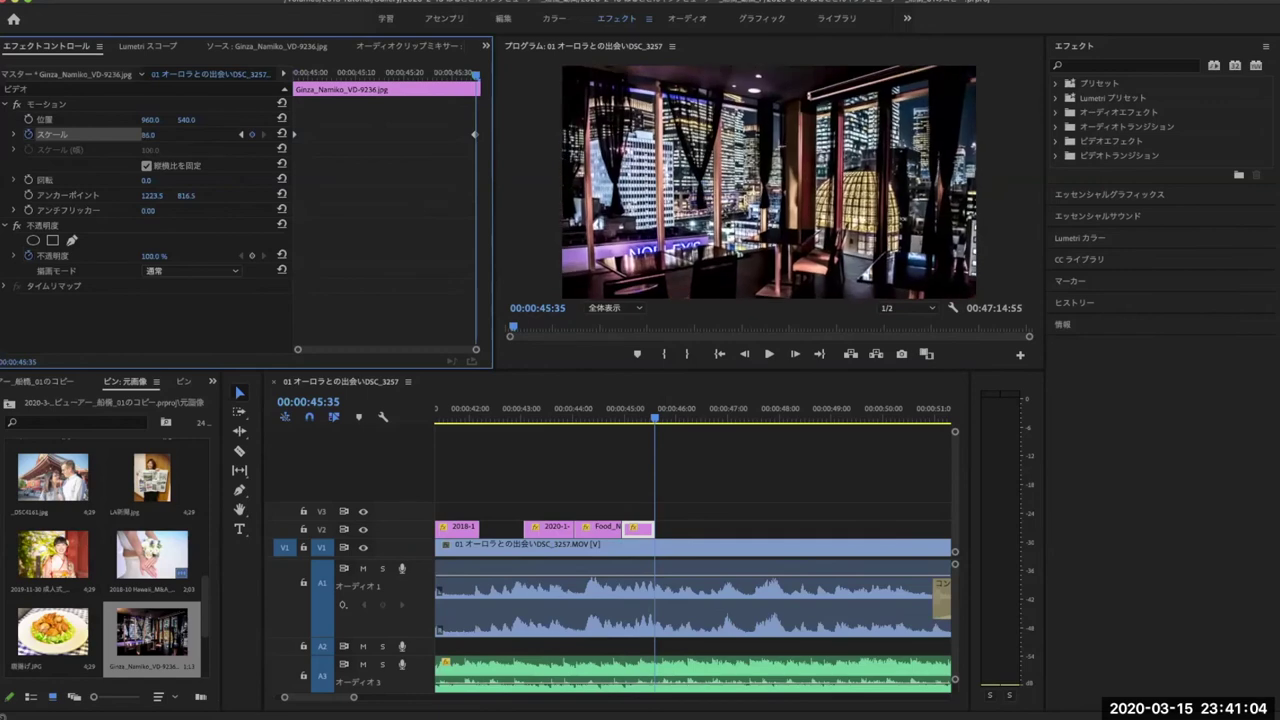
pyautogui.moveTo(230, 134); pyautogui.dragTo(397, 349)
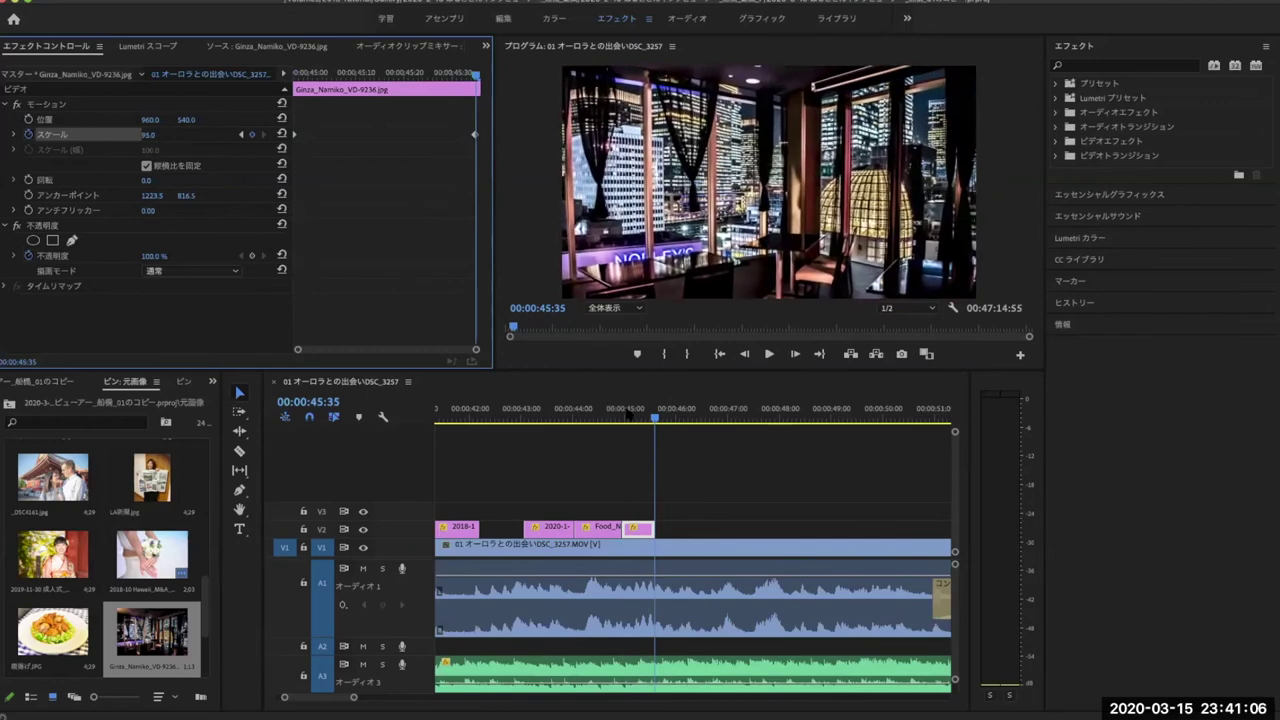
pyautogui.press('space')
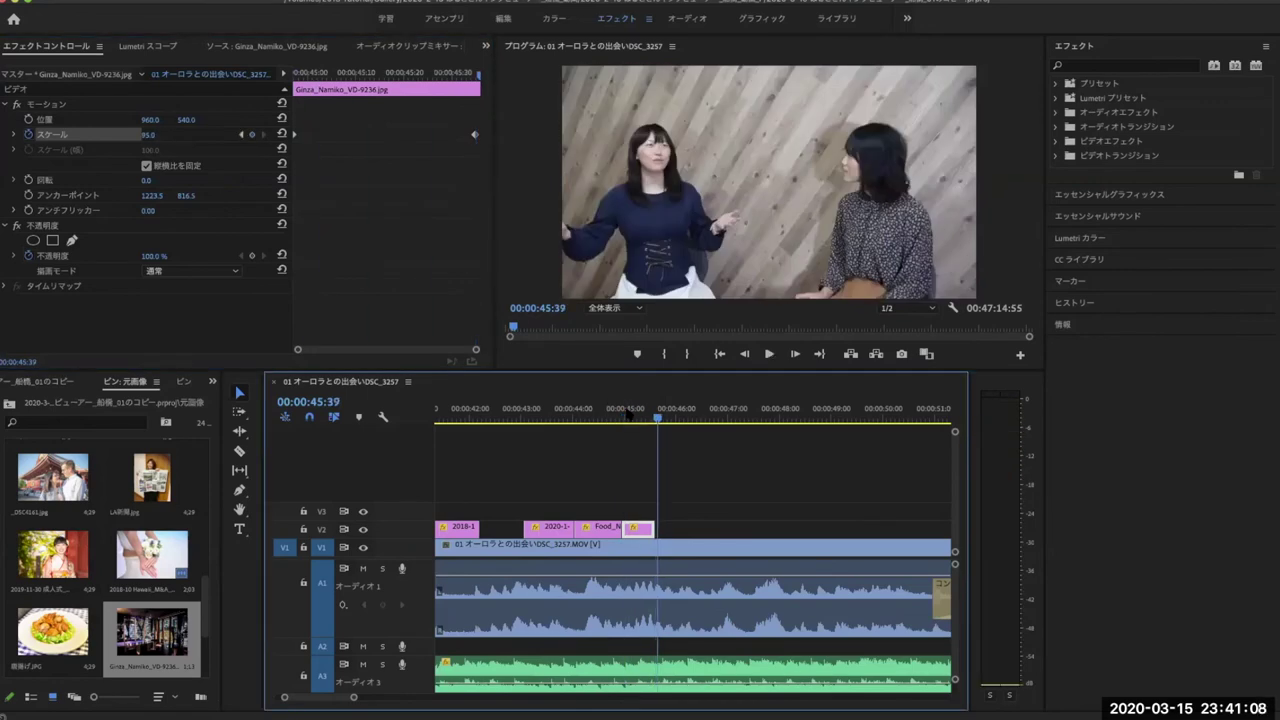
# Replay the Ginza zoom and fine-tune the ending Scale value.
pyautogui.click(654, 418)
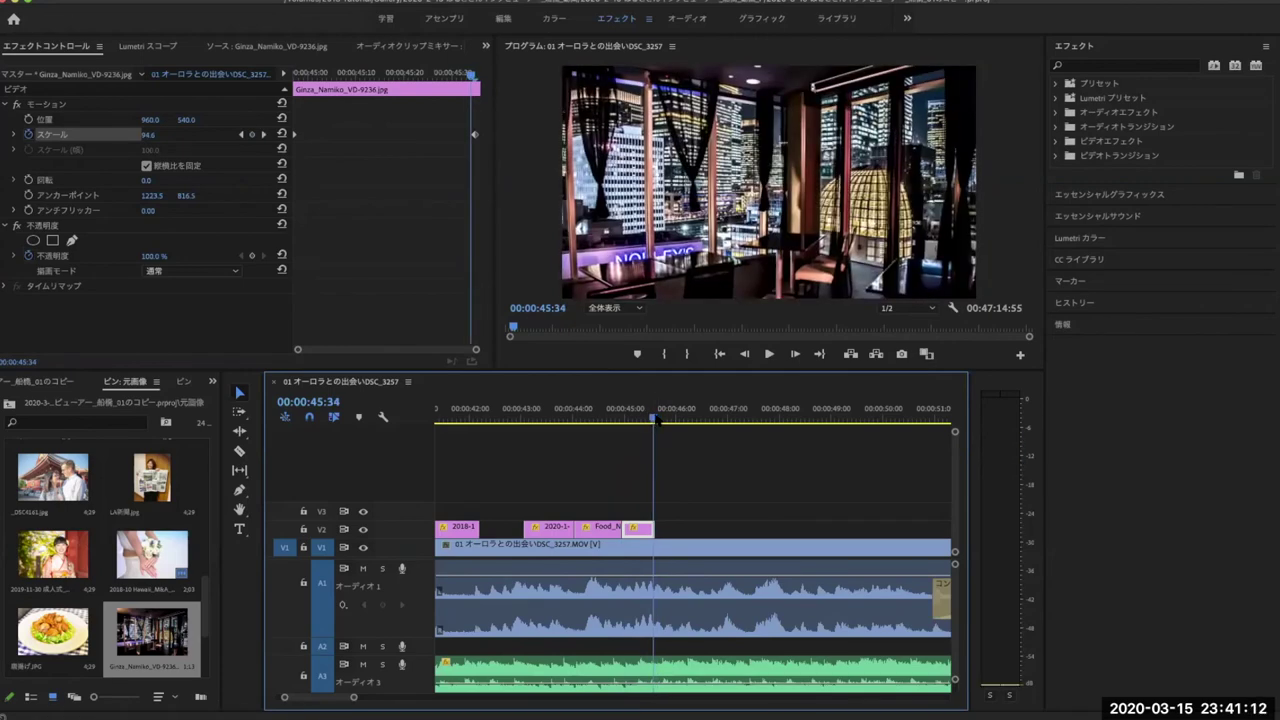
pyautogui.press('space')
pyautogui.click(654, 418)
pyautogui.moveTo(653, 419); pyautogui.dragTo(654, 419)
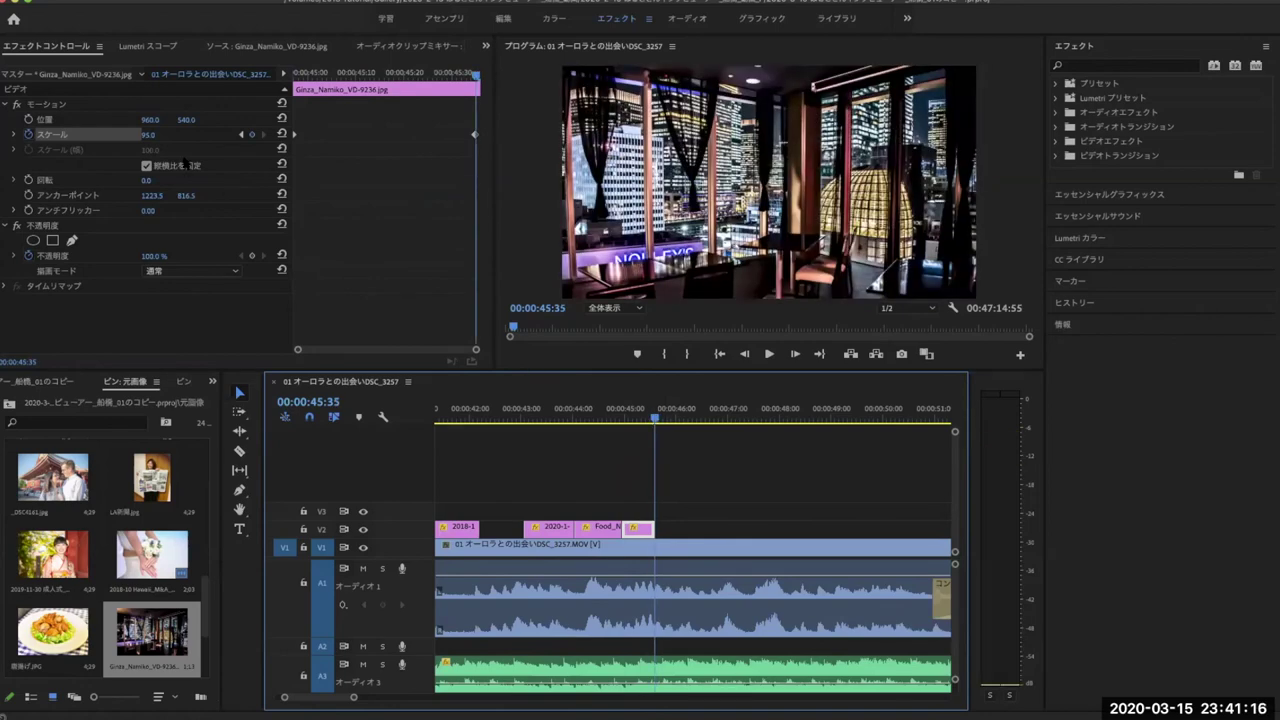
pyautogui.click(150, 136)
pyautogui.moveTo(150, 135); pyautogui.dragTo(160, 136)
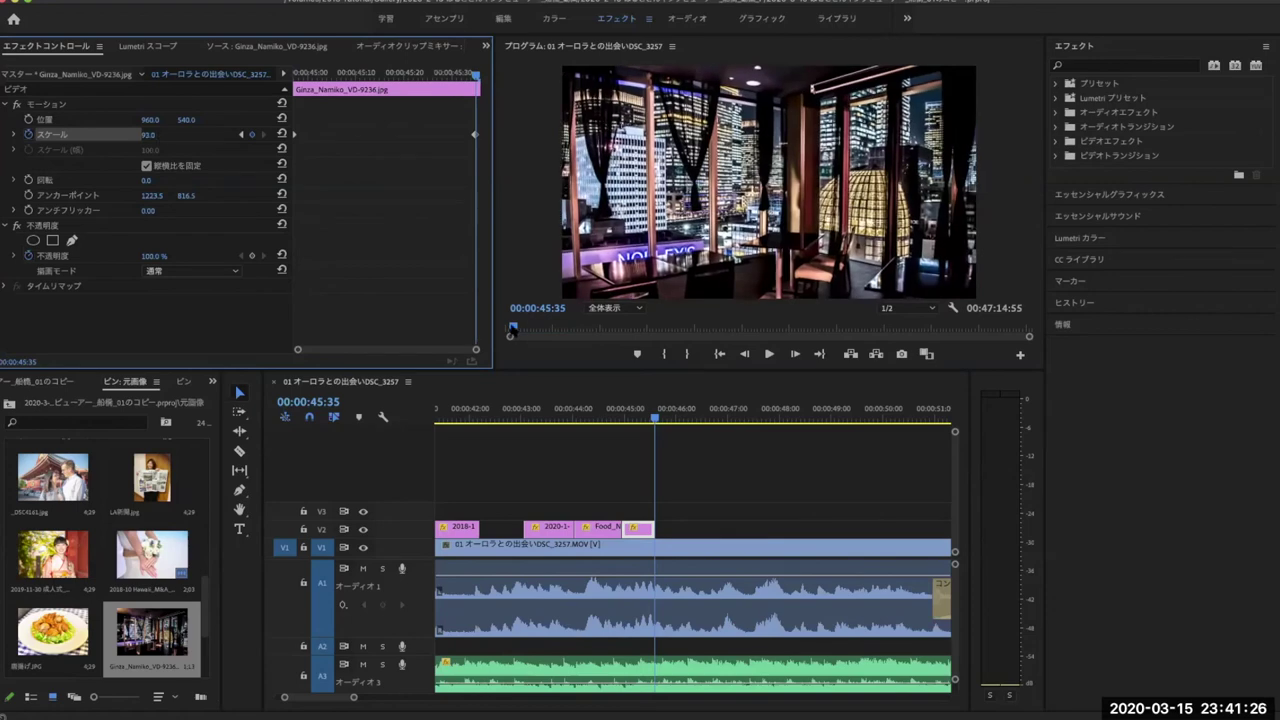
pyautogui.click(614, 408)
pyautogui.press('space')
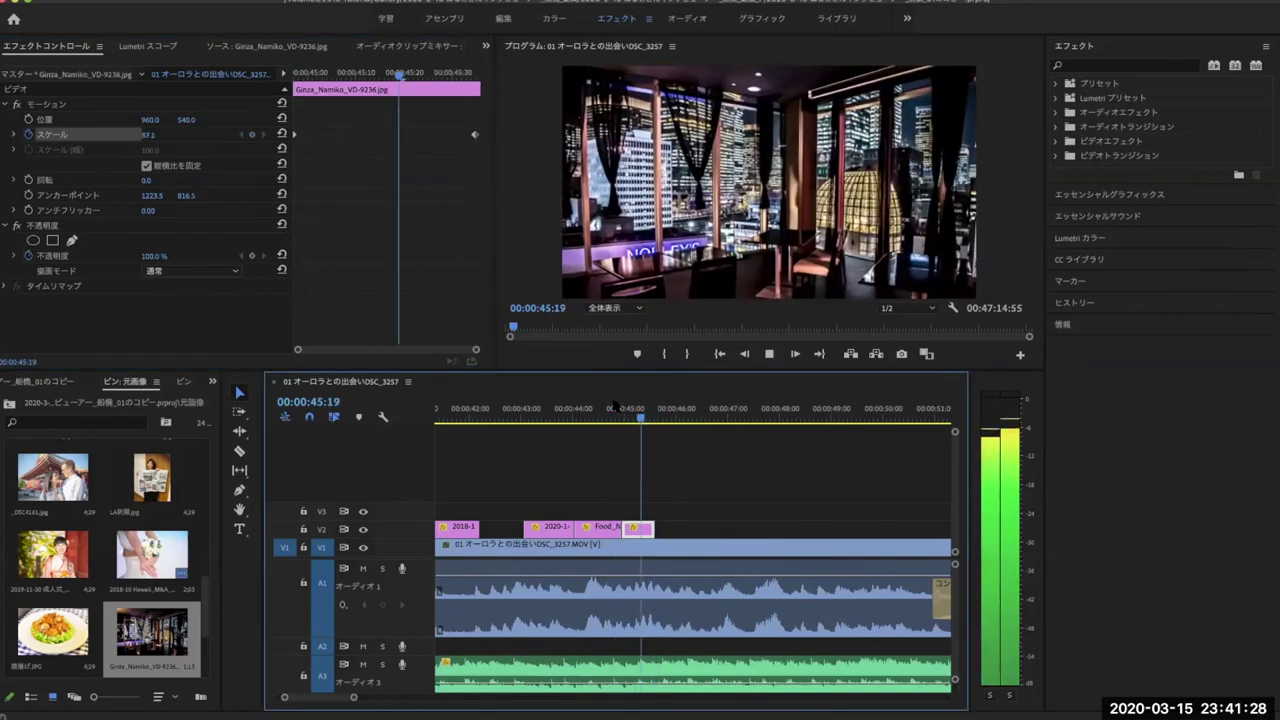
pyautogui.press('space')
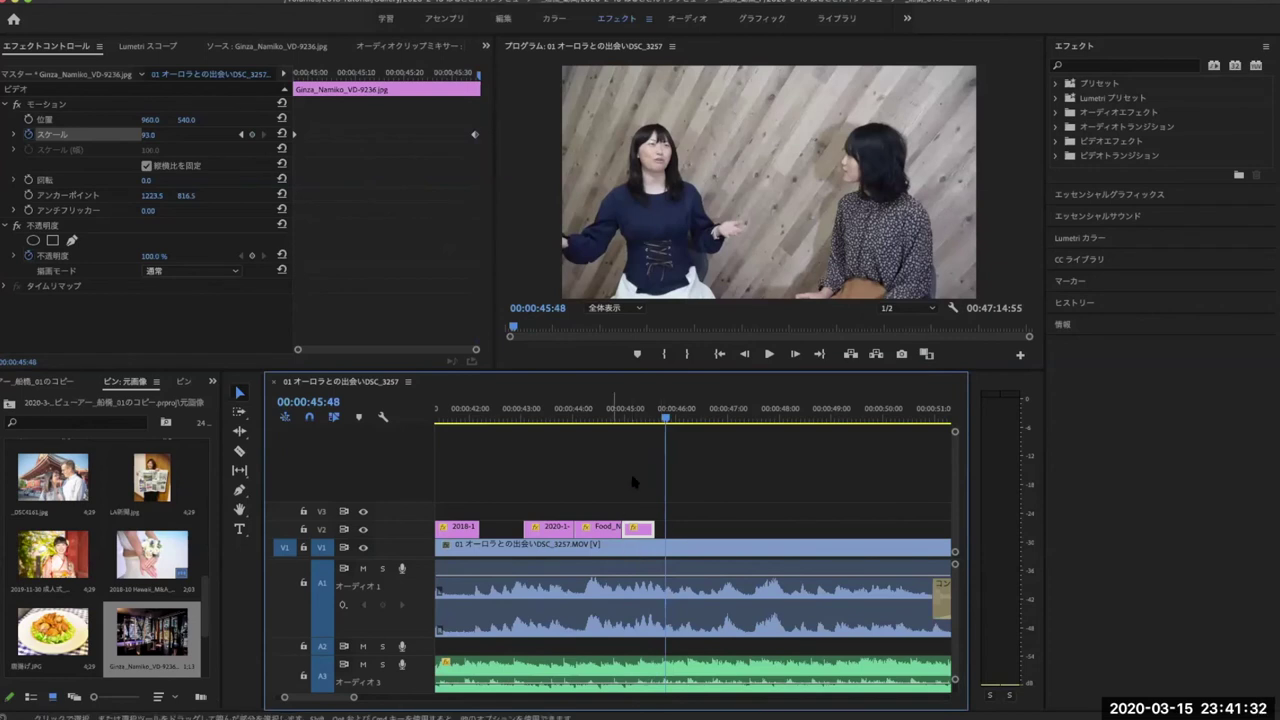
pyautogui.click(621, 409)
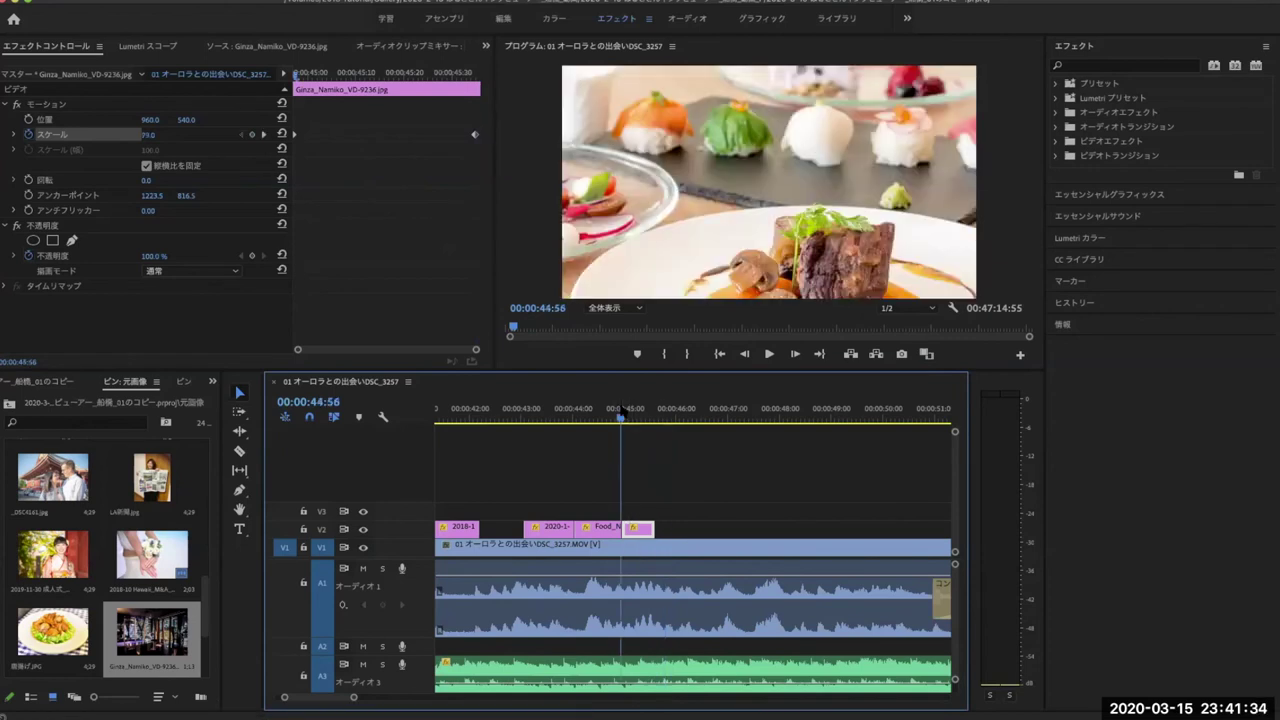
pyautogui.press('Right')
pyautogui.press('Right')
pyautogui.press('Right')
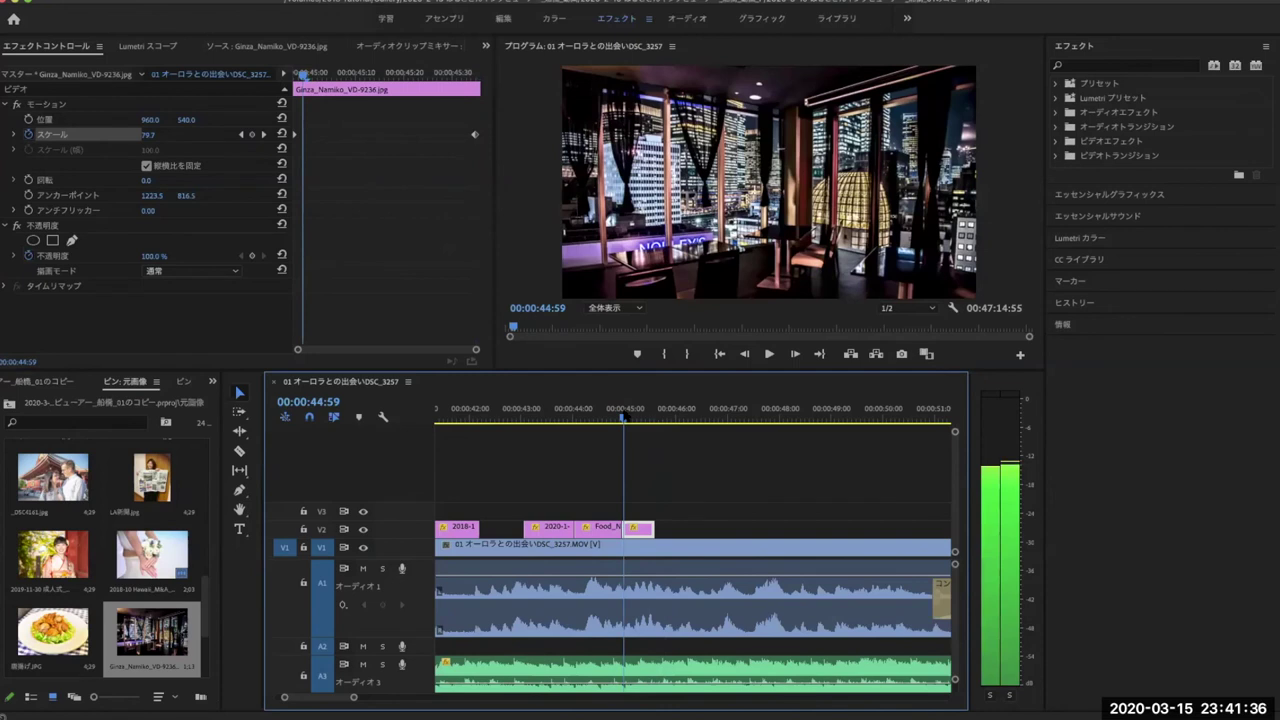
pyautogui.press('Left')
pyautogui.press('Left')
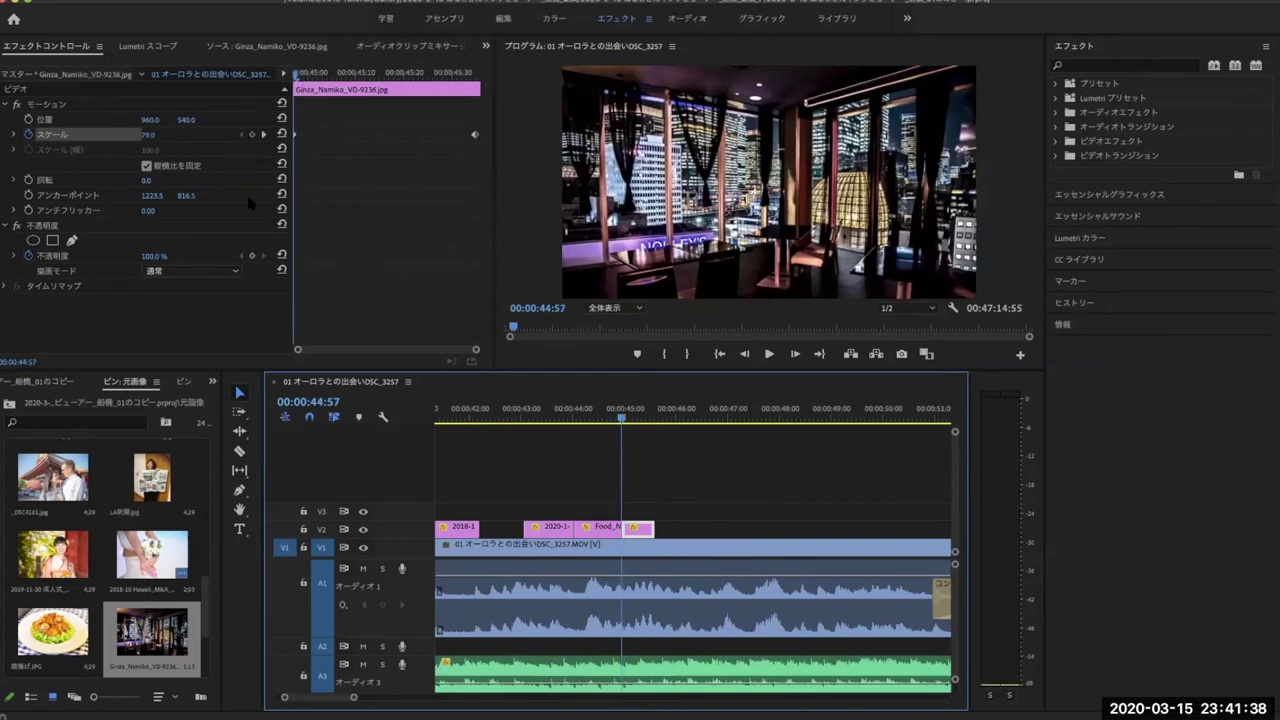
# Set the starting scale to 80 and lower the ending scale to about 85, then replay.
pyautogui.hotkey('shift', '5')
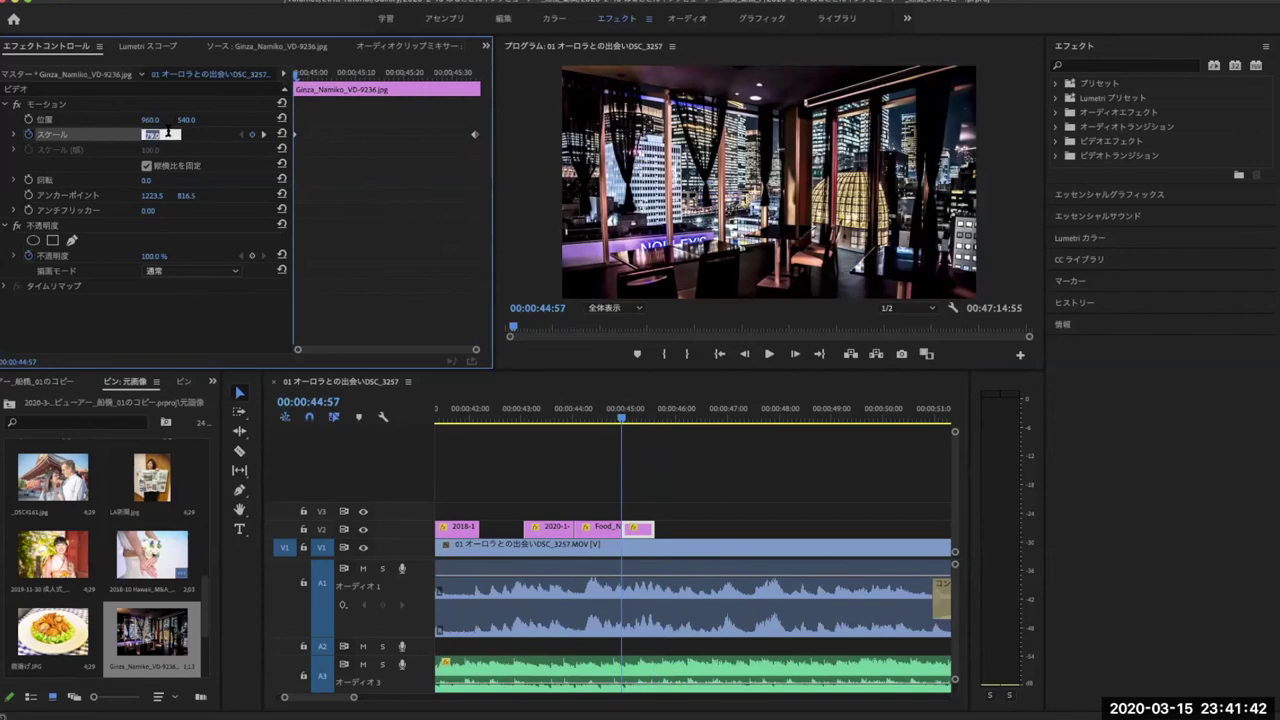
pyautogui.press('Return')
pyautogui.press('Up')
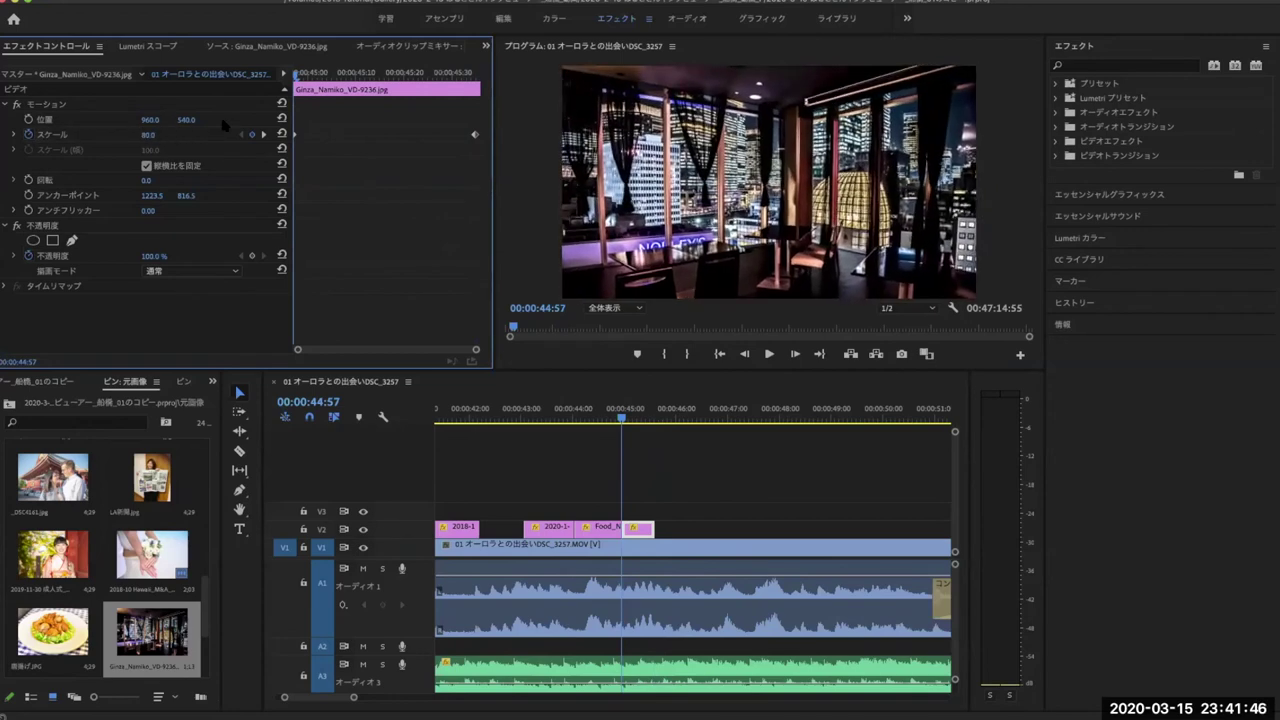
pyautogui.press('space')
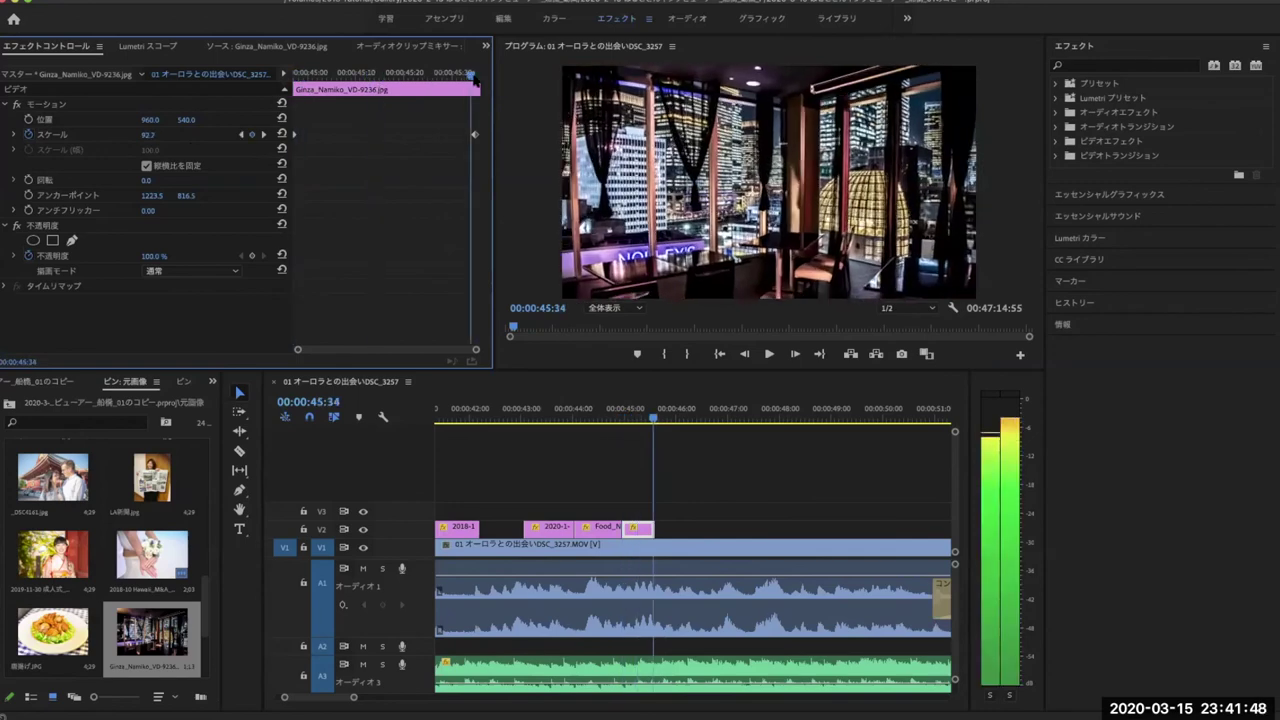
pyautogui.press('space')
pyautogui.moveTo(152, 138); pyautogui.dragTo(161, 136)
pyautogui.click(614, 405)
pyautogui.press('space')
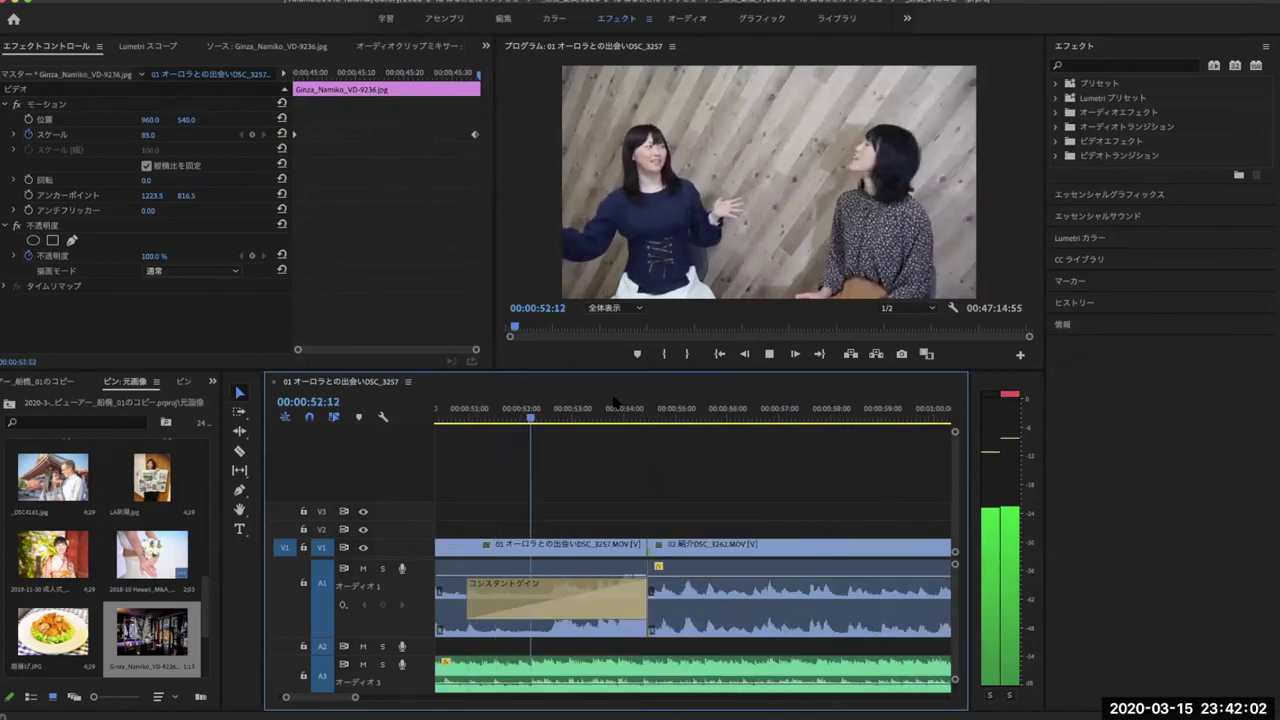
pyautogui.press('space')
pyautogui.scroll(3, 656, 476)
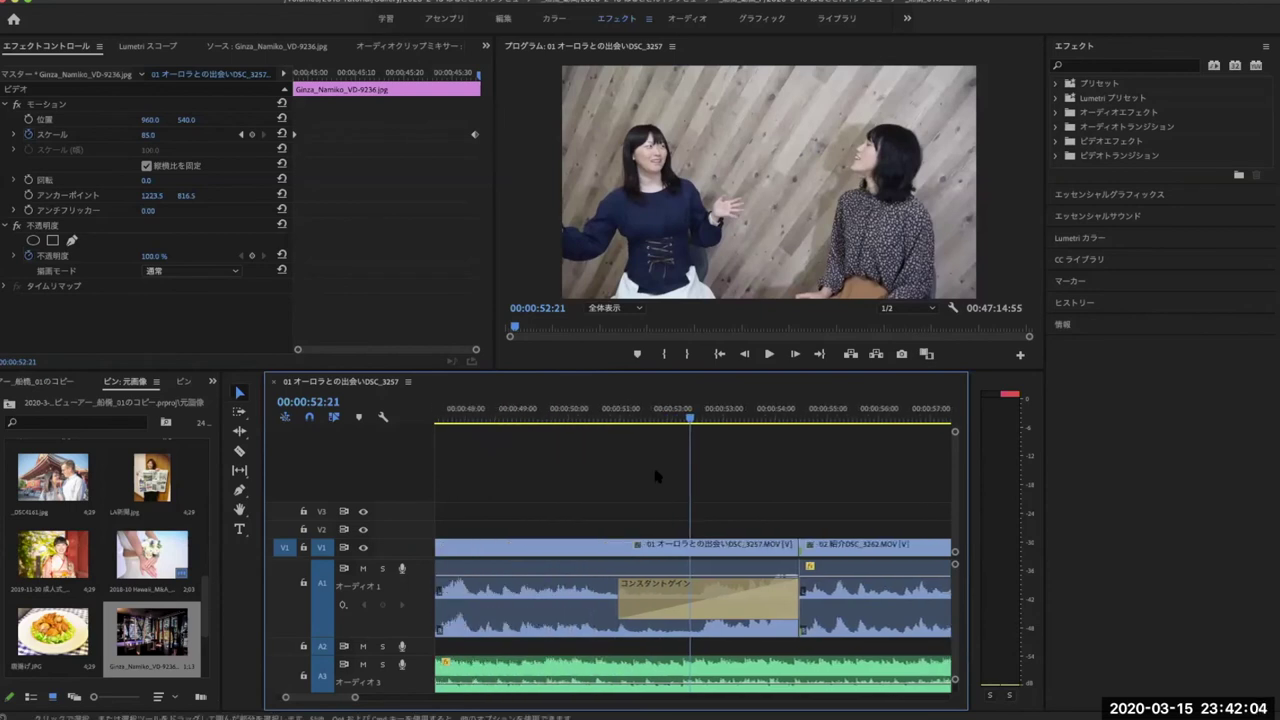
pyautogui.moveTo(690, 420); pyautogui.dragTo(524, 421)
pyautogui.press('space')
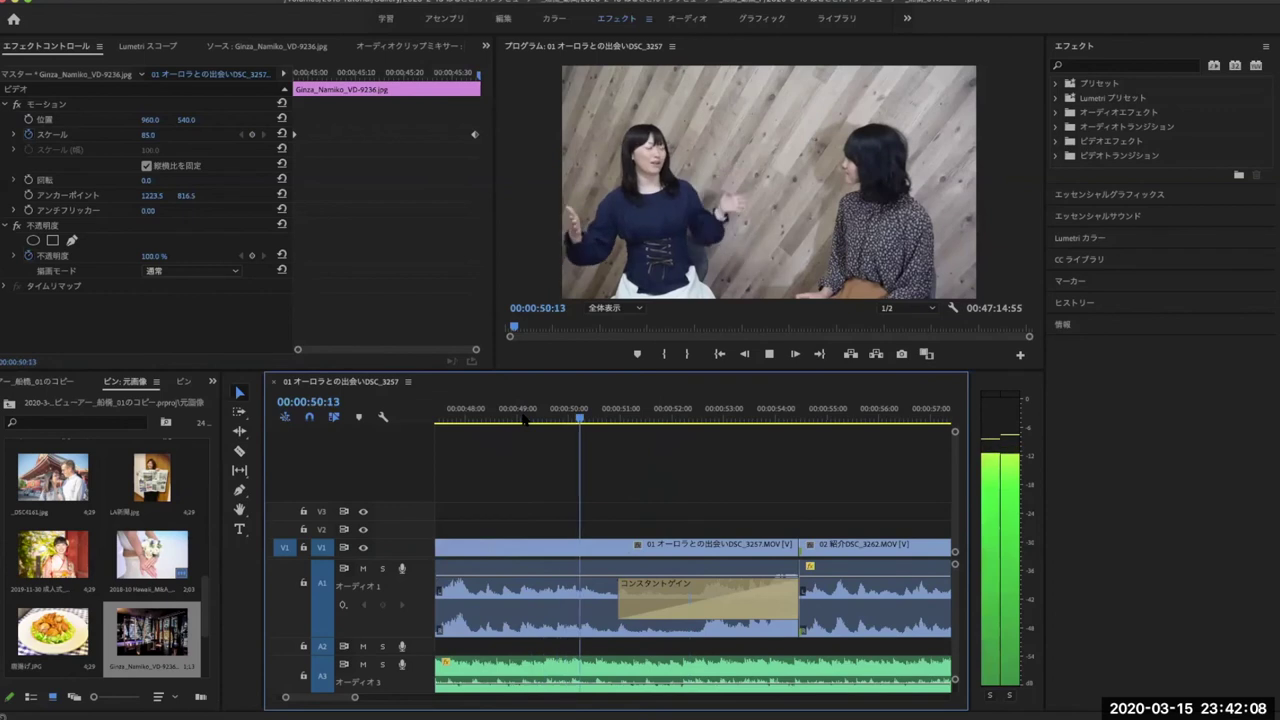
pyautogui.press('space')
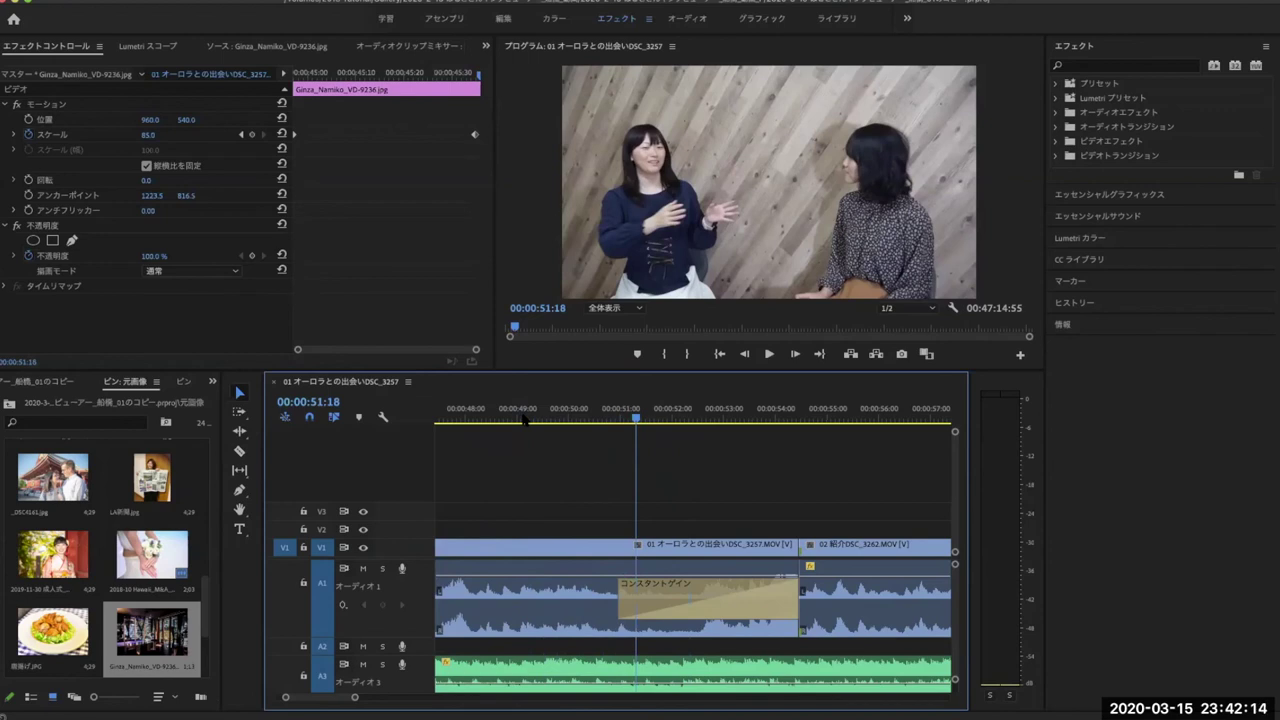
pyautogui.press('space')
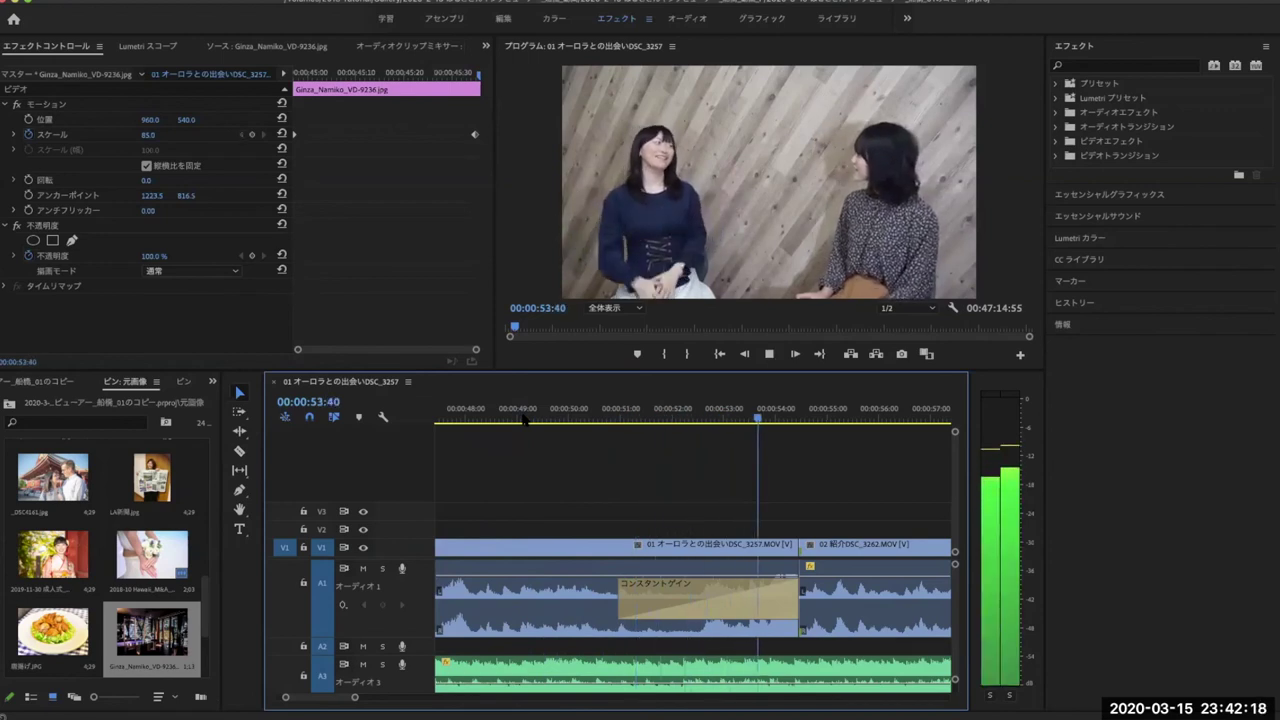
pyautogui.press('space')
pyautogui.press('space')
pyautogui.press('space')
pyautogui.press('space')
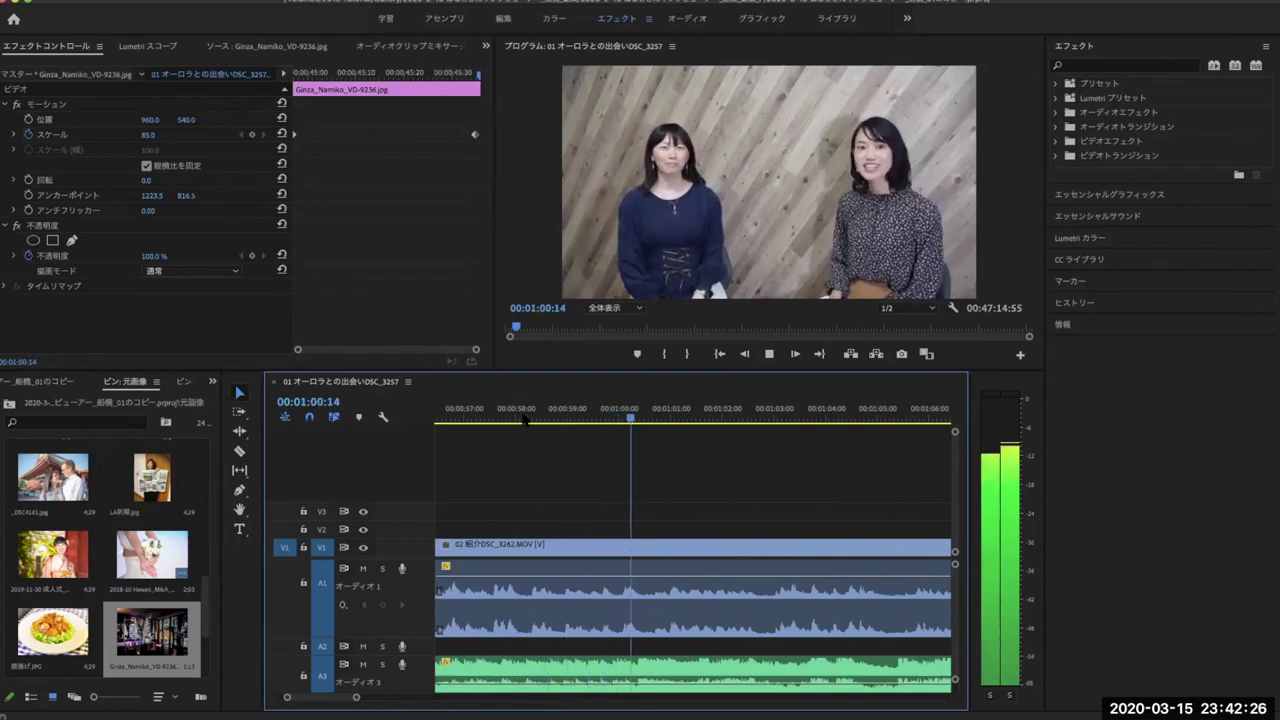
pyautogui.press('space')
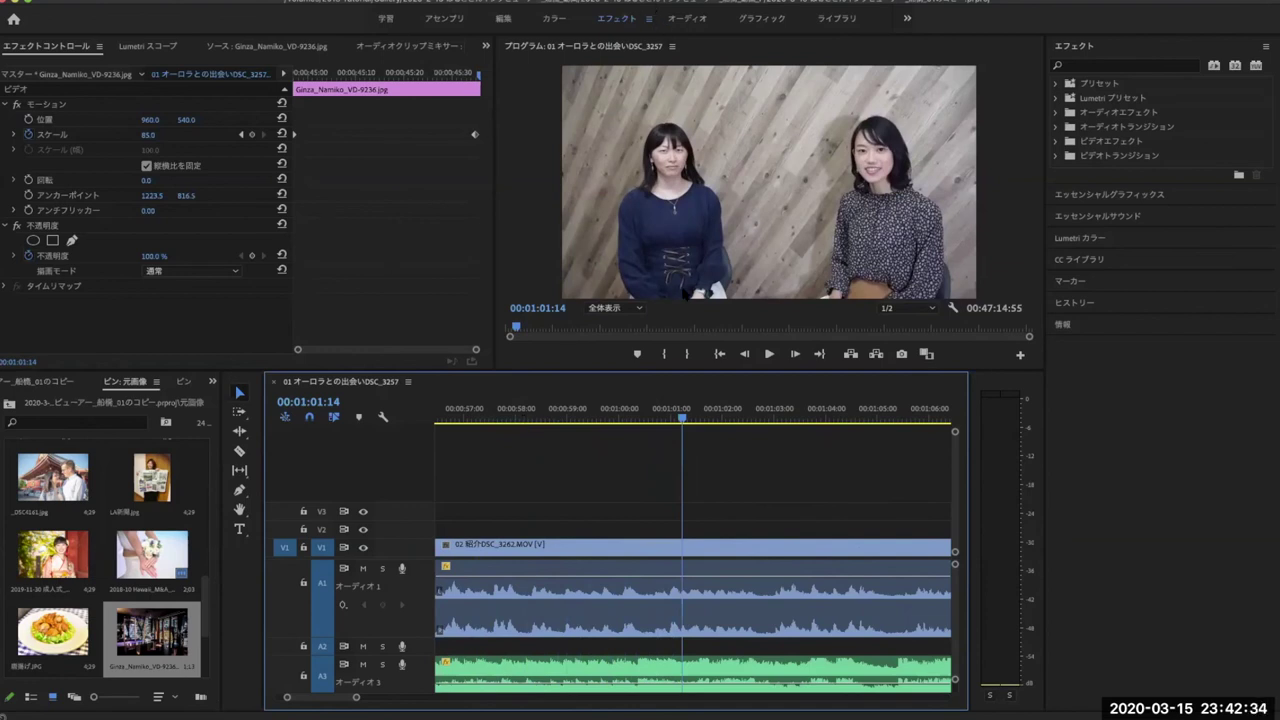
pyautogui.click(617, 413)
pyautogui.press('space')
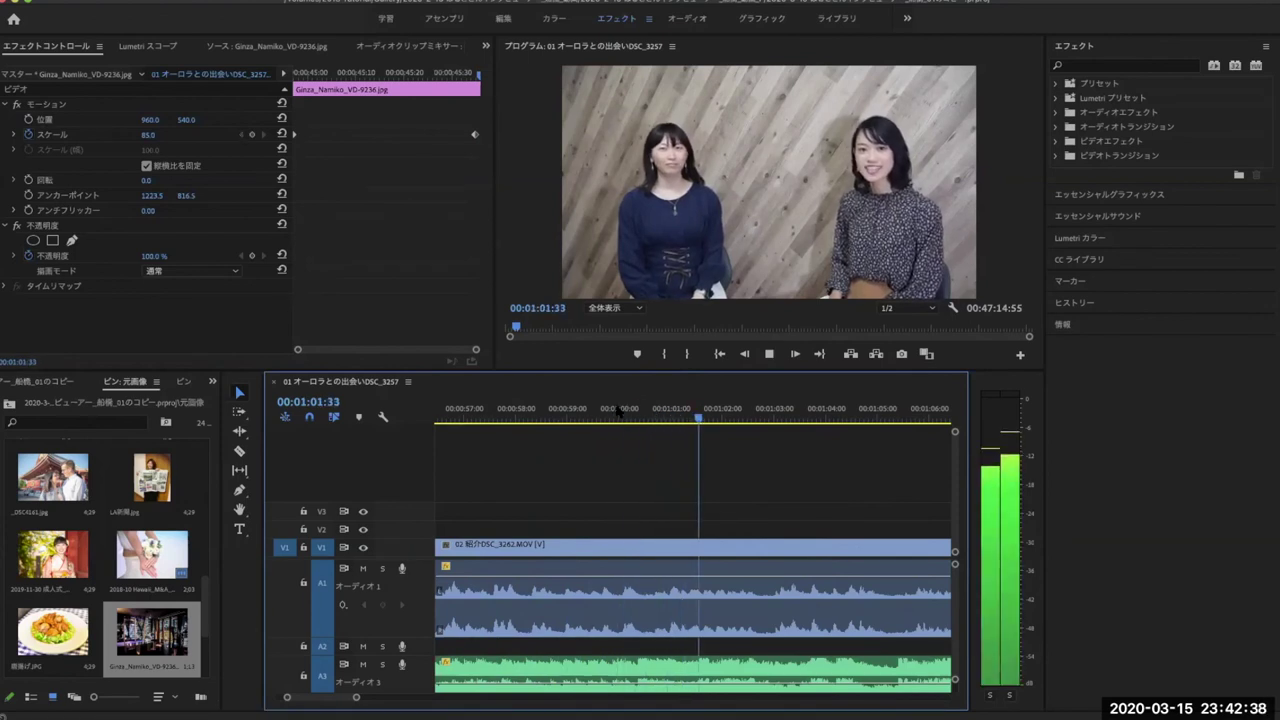
pyautogui.press('space')
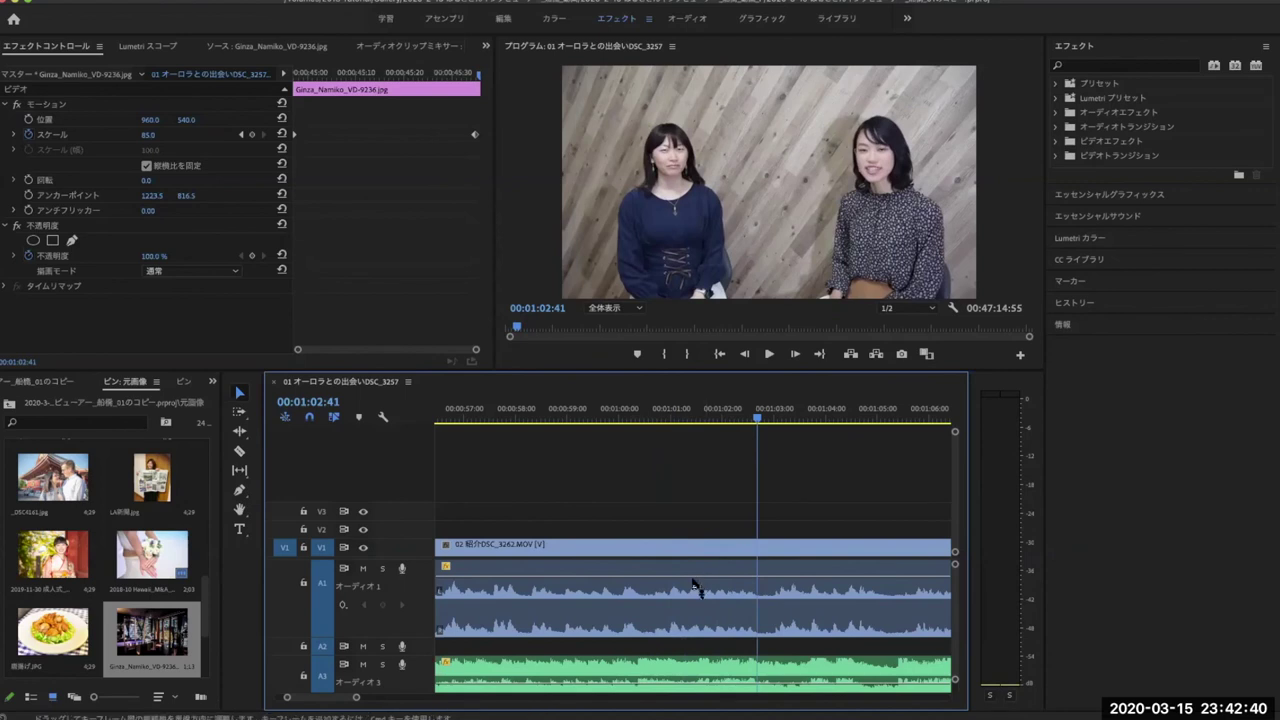
pyautogui.click(694, 585)
pyautogui.click(646, 421)
pyautogui.press('space')
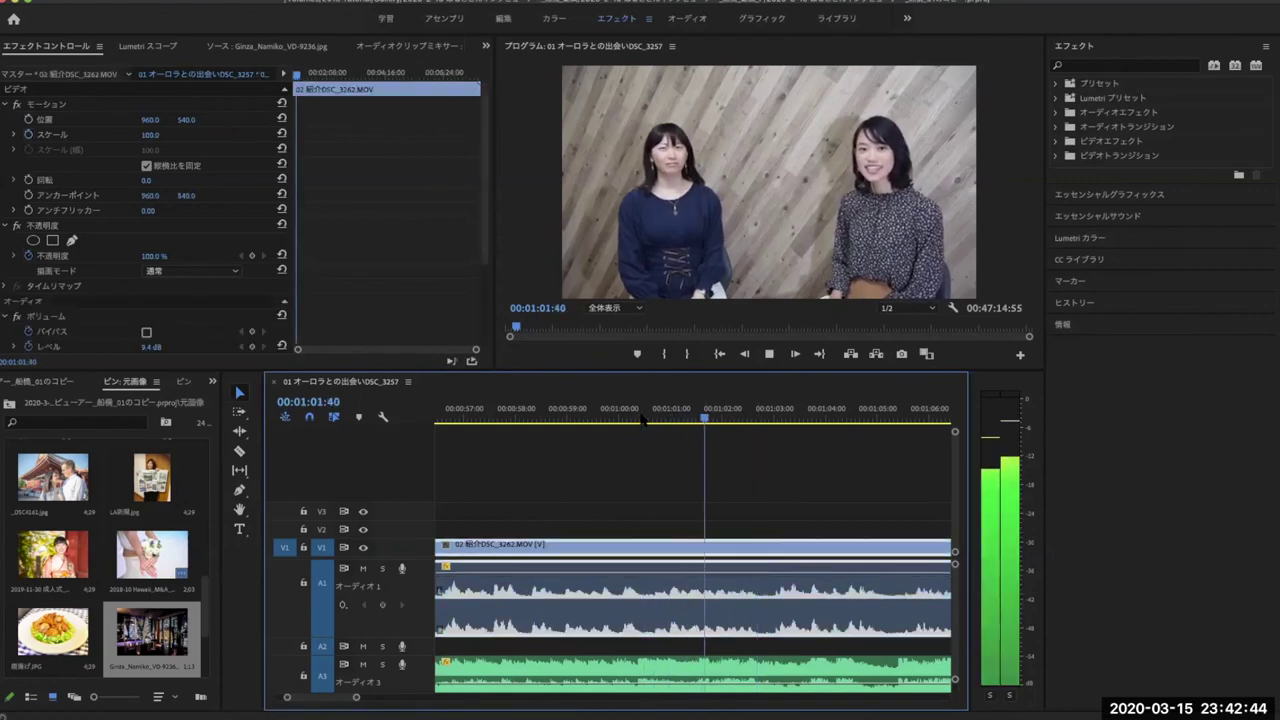
# Select the MagicDust music clip on A3 to show its Volume level of -24.6 dB.
pyautogui.press('space')
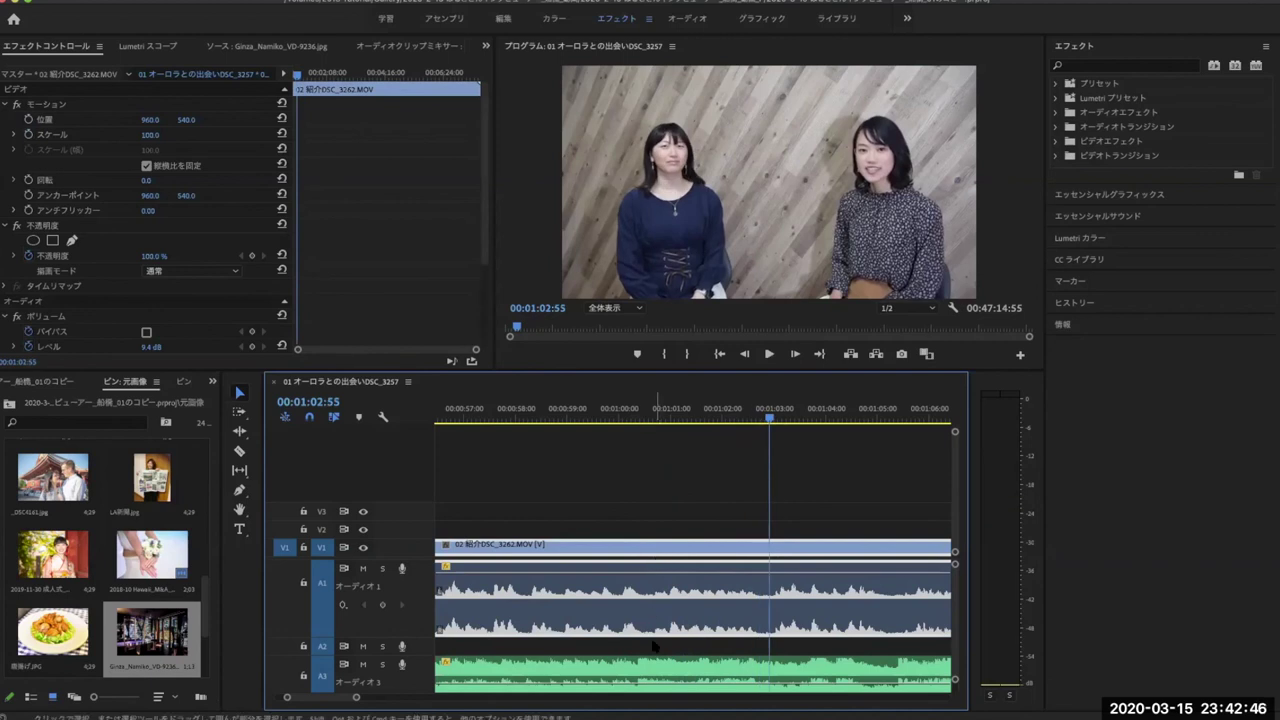
pyautogui.scroll(3, 664, 680)
pyautogui.scroll(3, 664, 680)
pyautogui.scroll(3, 665, 682)
pyautogui.scroll(3, 664, 683)
pyautogui.scroll(3, 664, 683)
pyautogui.scroll(3, 664, 683)
pyautogui.scroll(3, 664, 683)
pyautogui.scroll(2, 666, 680)
pyautogui.scroll(-2, 669, 675)
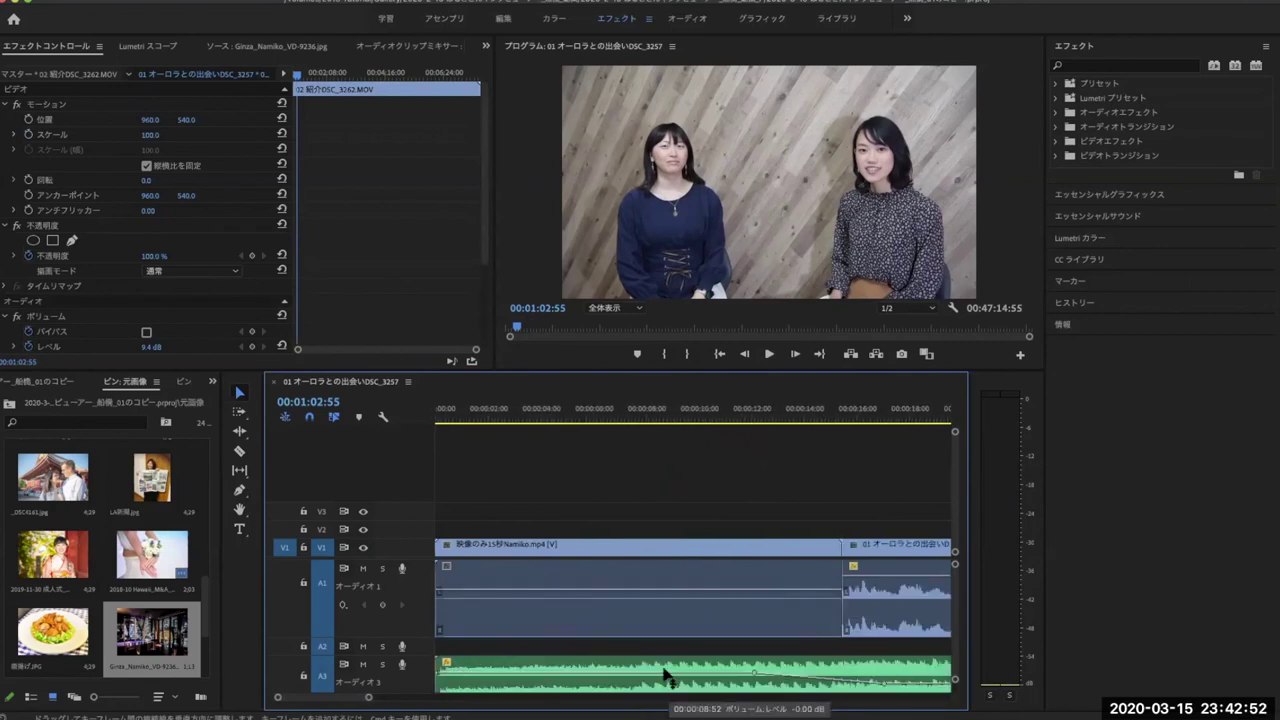
pyautogui.scroll(-1, 662, 673)
pyautogui.scroll(-1, 659, 672)
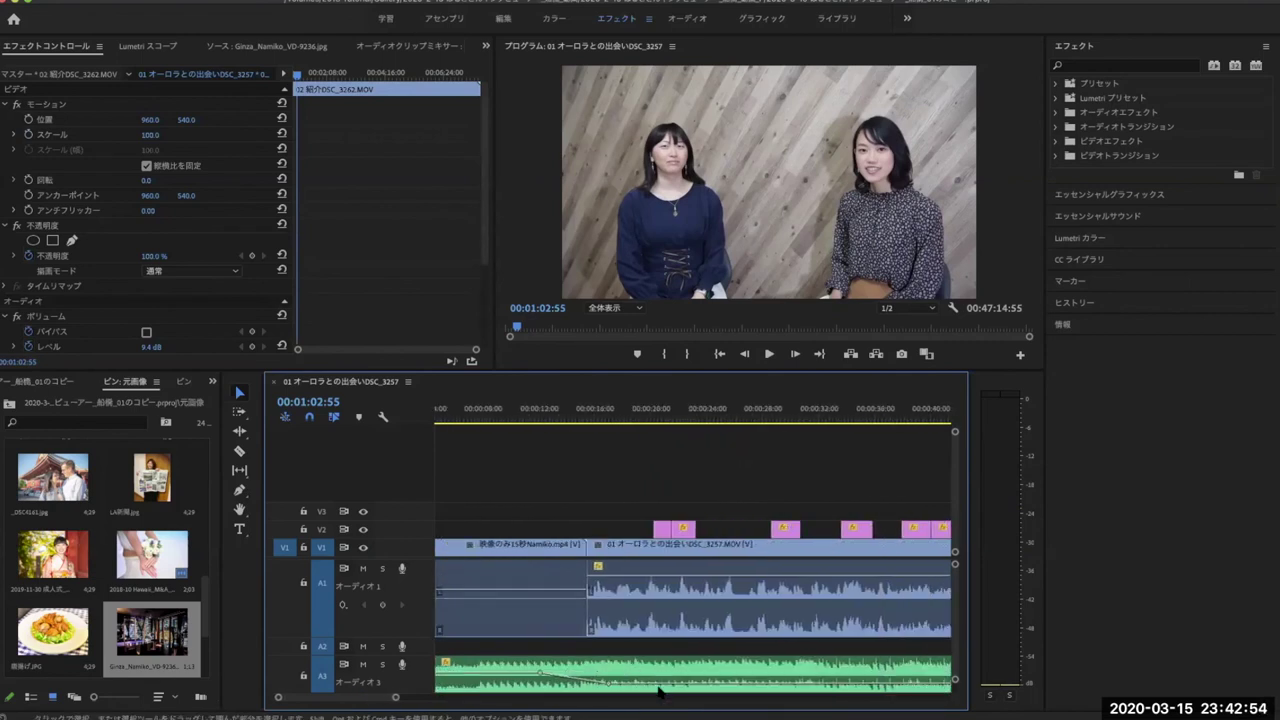
pyautogui.click(661, 684)
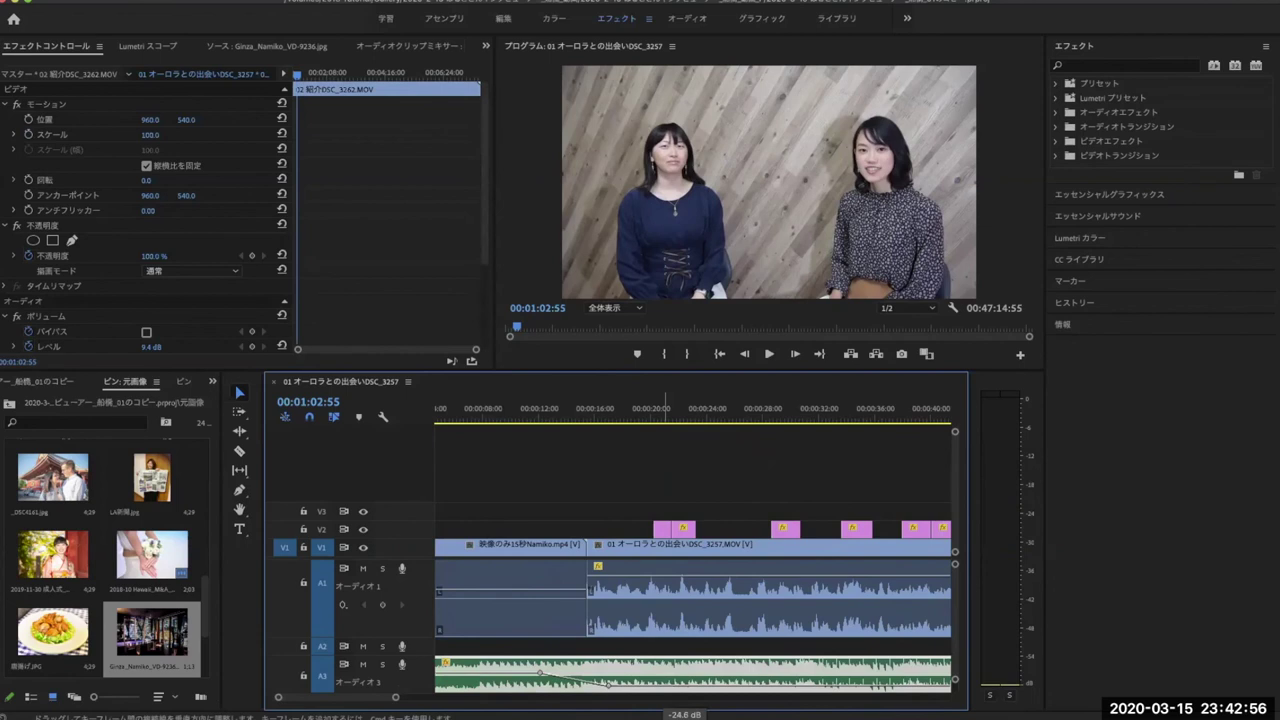
pyautogui.click(666, 686)
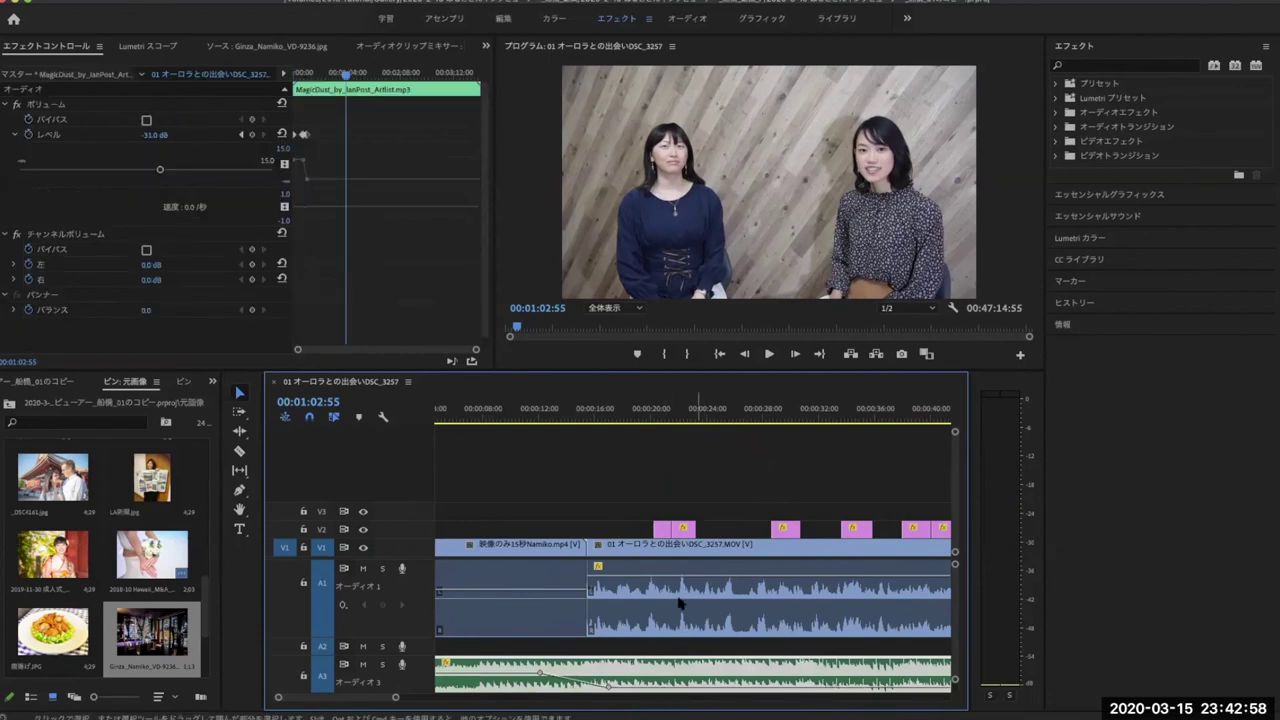
# Select the 02 interview clip (11.7 dB) and play it from around 00:00:53.
pyautogui.scroll(-3, 685, 590)
pyautogui.scroll(-4, 685, 590)
pyautogui.scroll(-4, 685, 590)
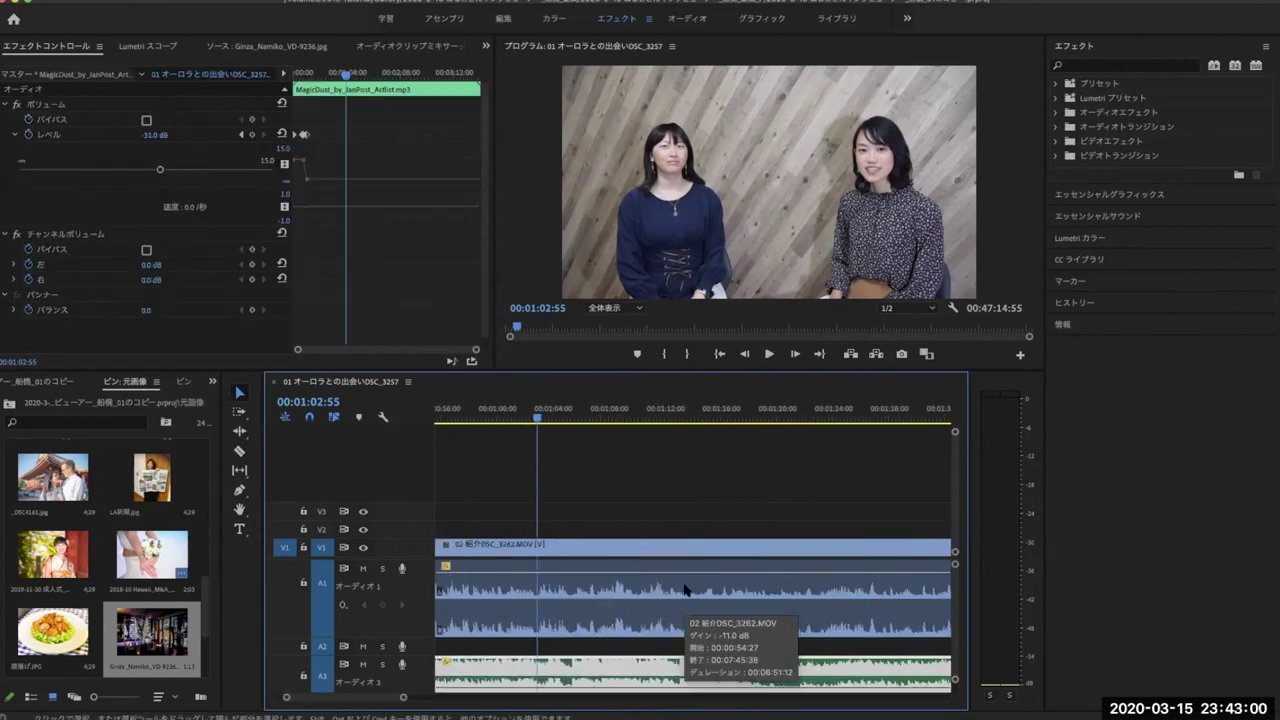
pyautogui.scroll(-2, 685, 590)
pyautogui.click(655, 578)
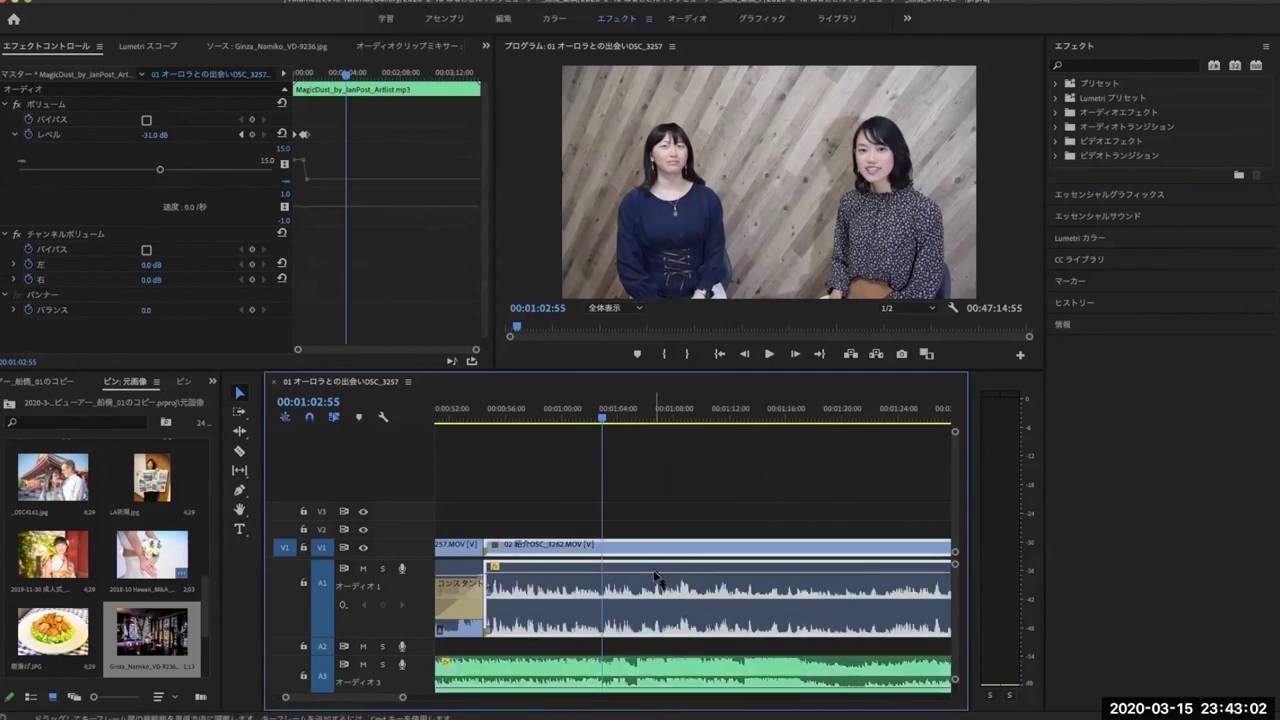
pyautogui.click(474, 414)
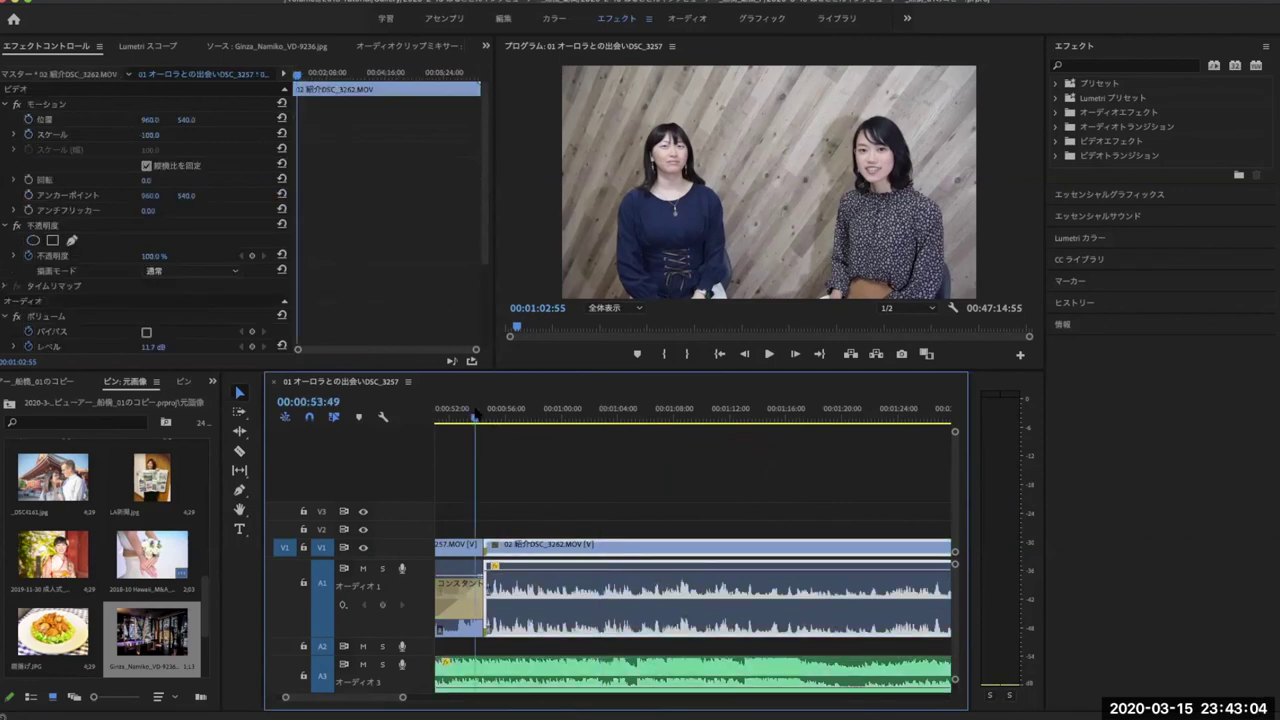
pyautogui.press('space')
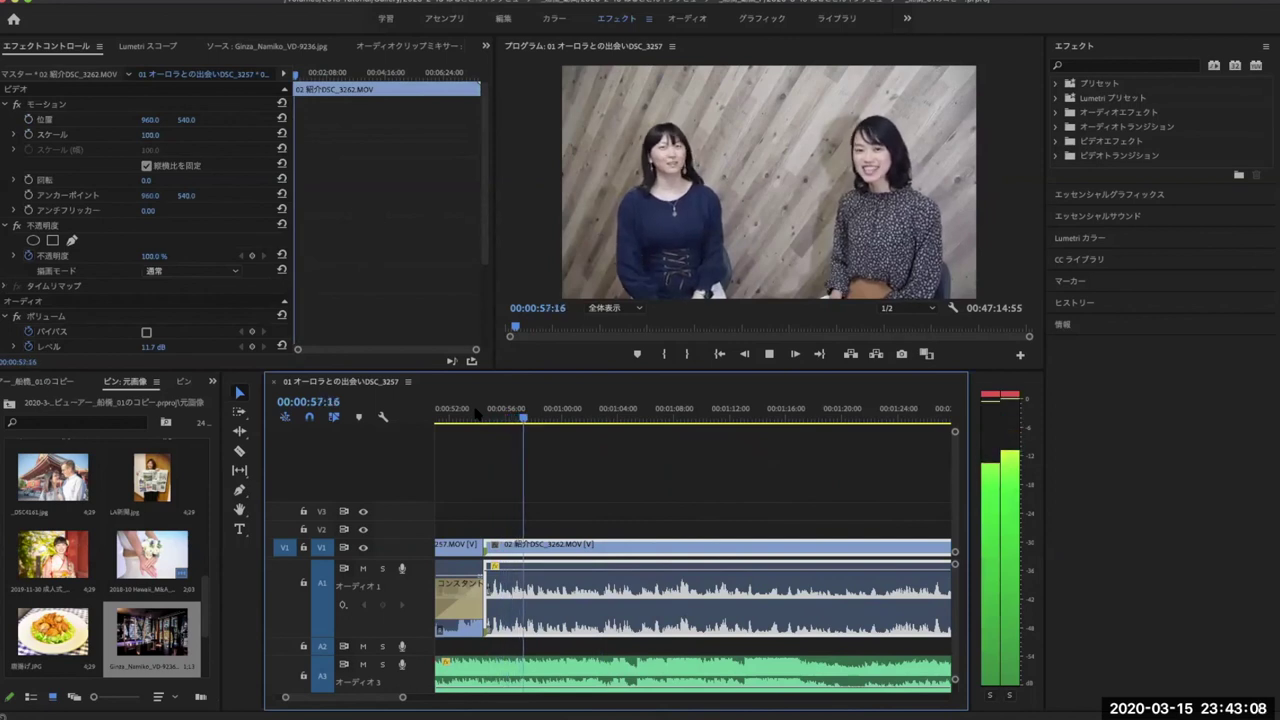
pyautogui.press('space')
# Reselect the background music and play from 00:00:56 to hear it under the dialogue.
pyautogui.scroll(-2, 540, 630)
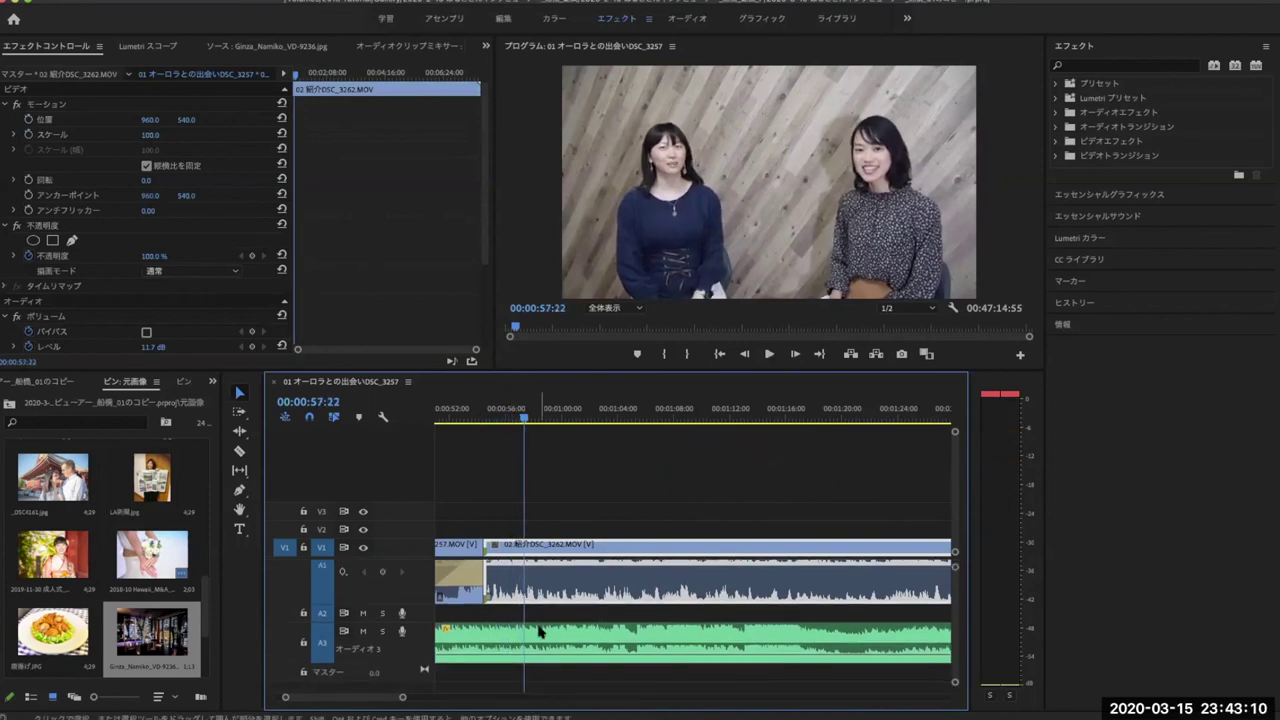
pyautogui.click(547, 652)
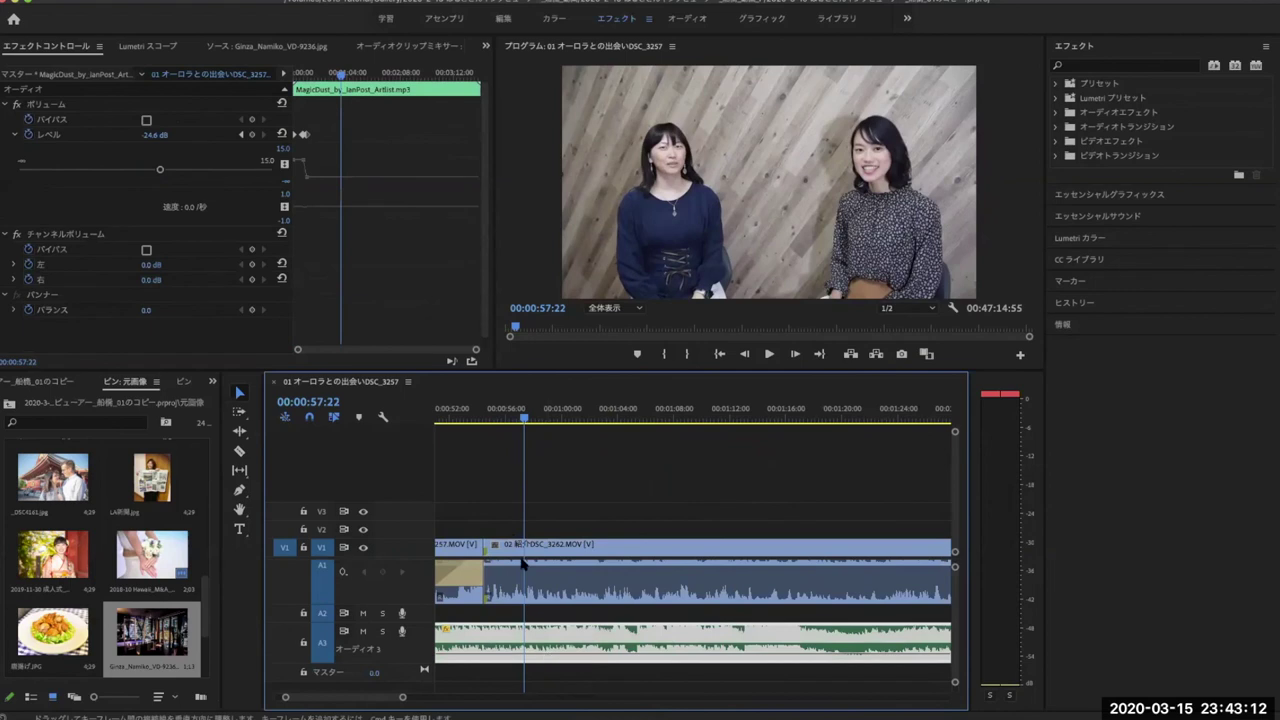
pyautogui.click(505, 410)
pyautogui.press('space')
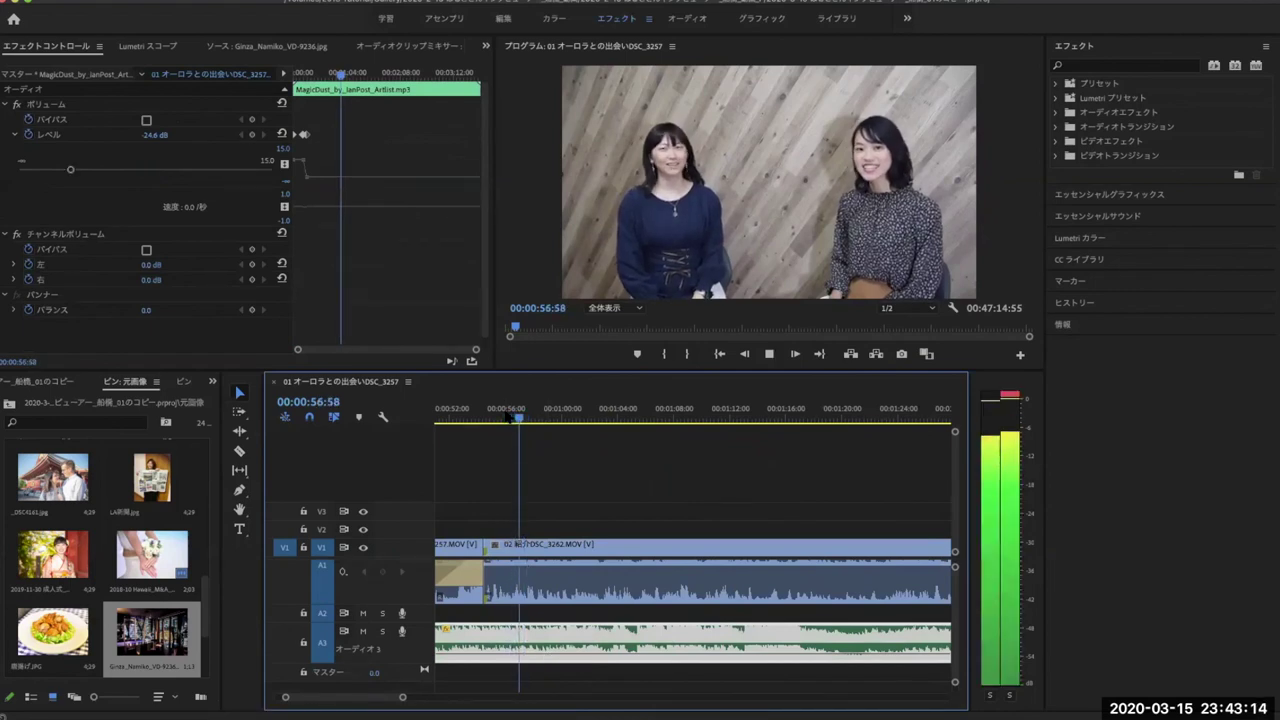